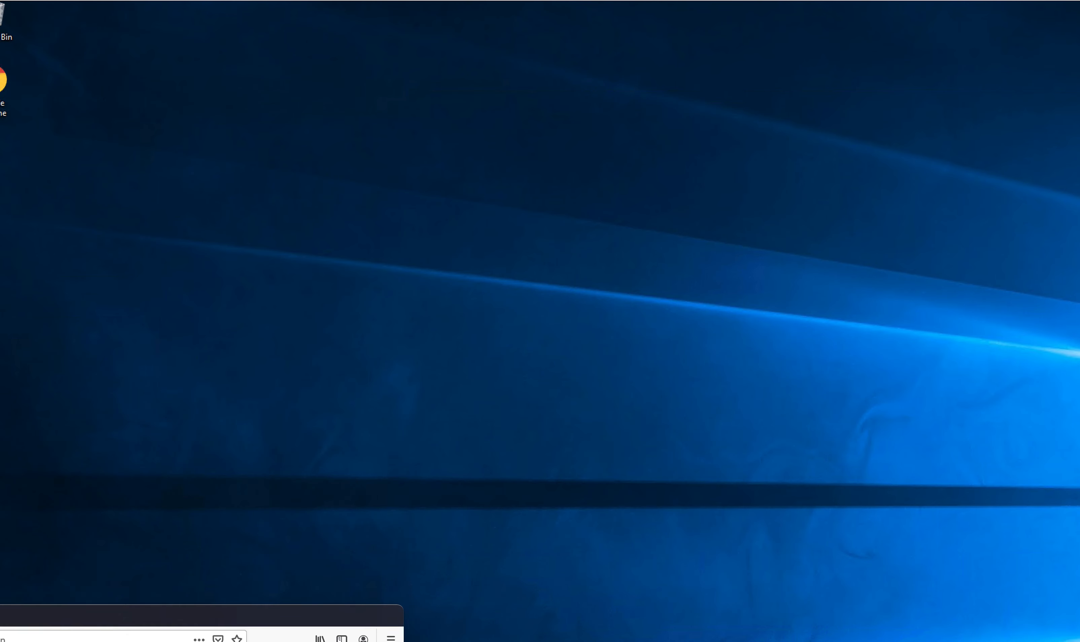
Step: Position the Remote Desktop viewer so the full Windows desktop and taskbar are visible
mouse_move(297, 1)
mouse_down()
mouse_move(314, 2)
mouse_move(291, 5)
mouse_up()
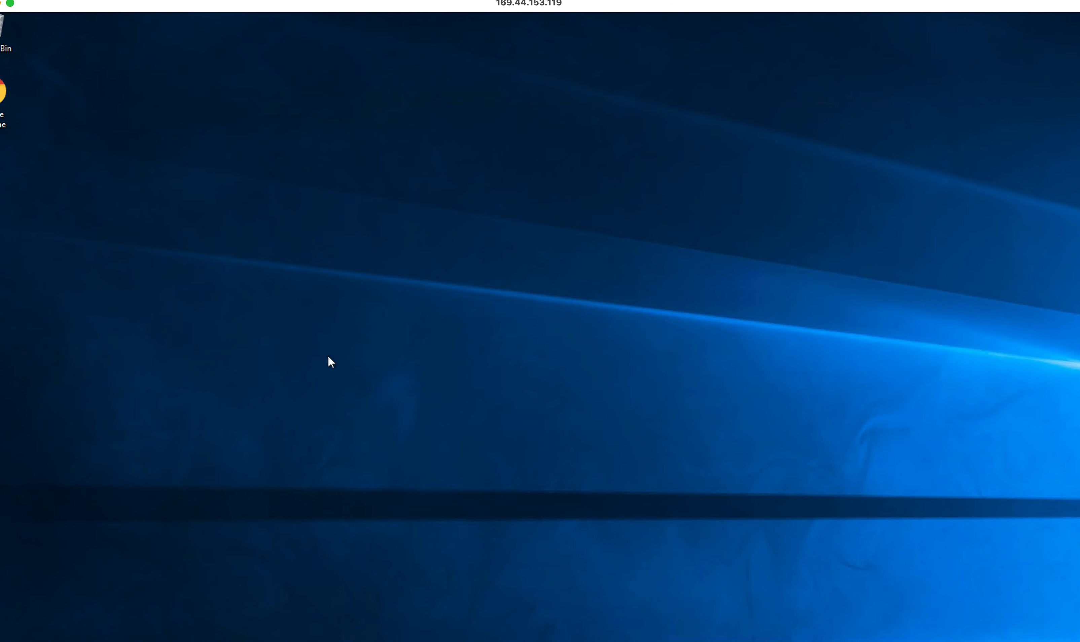
drag(246, 3, 263, 6)
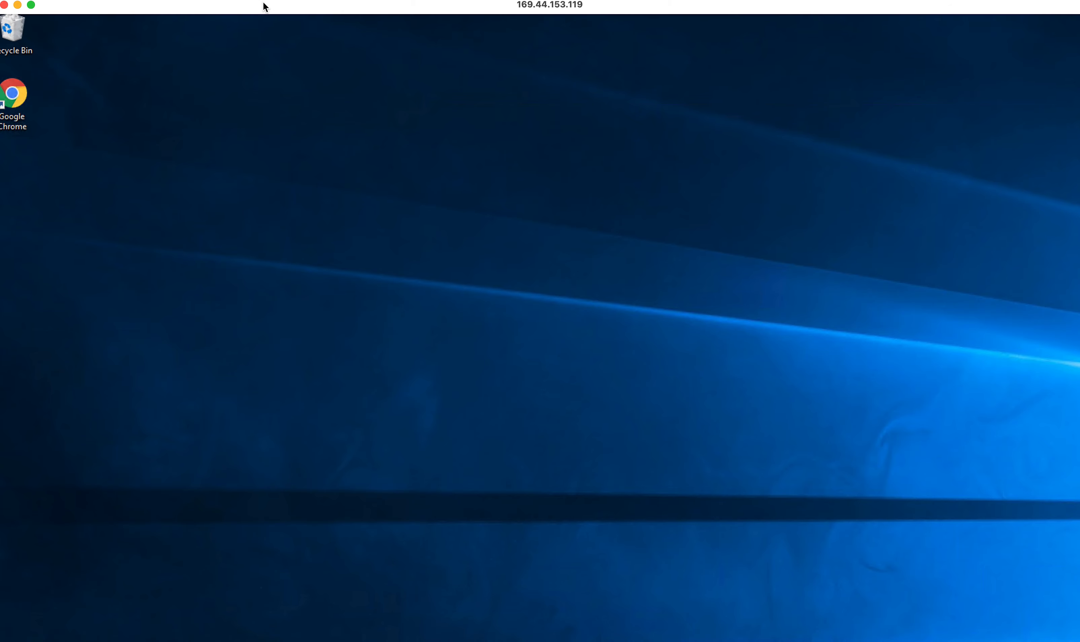
scroll(176, 193, down, 7)
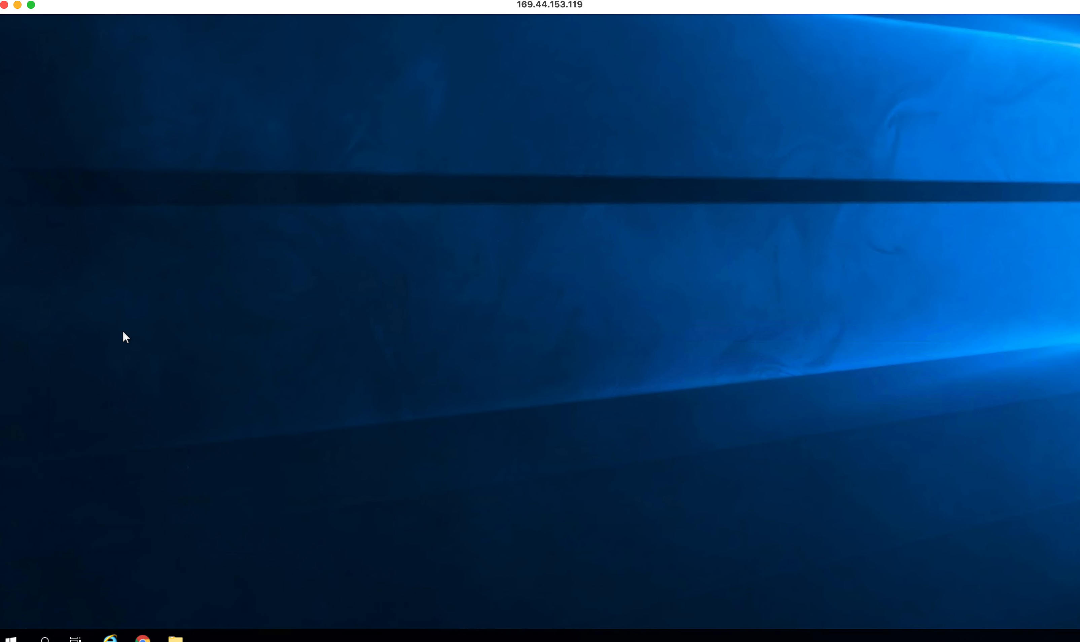
drag(271, 6, 284, 0)
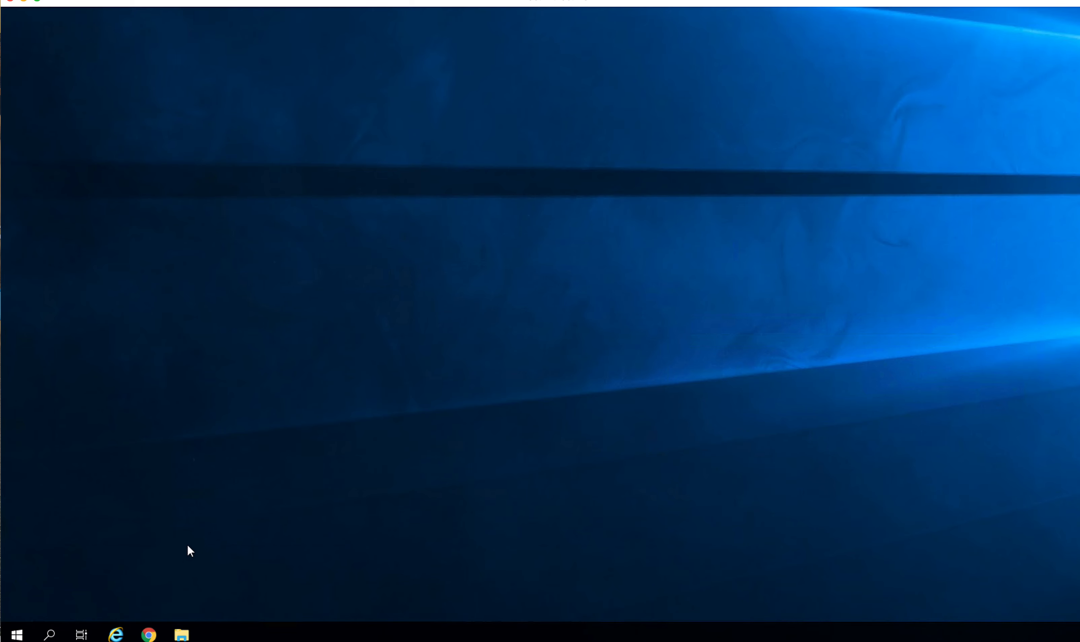
Step: Launch the installer from DVD Drive (E:) > vcsa-ui-installer > win32 in File Explorer
click(181, 636)
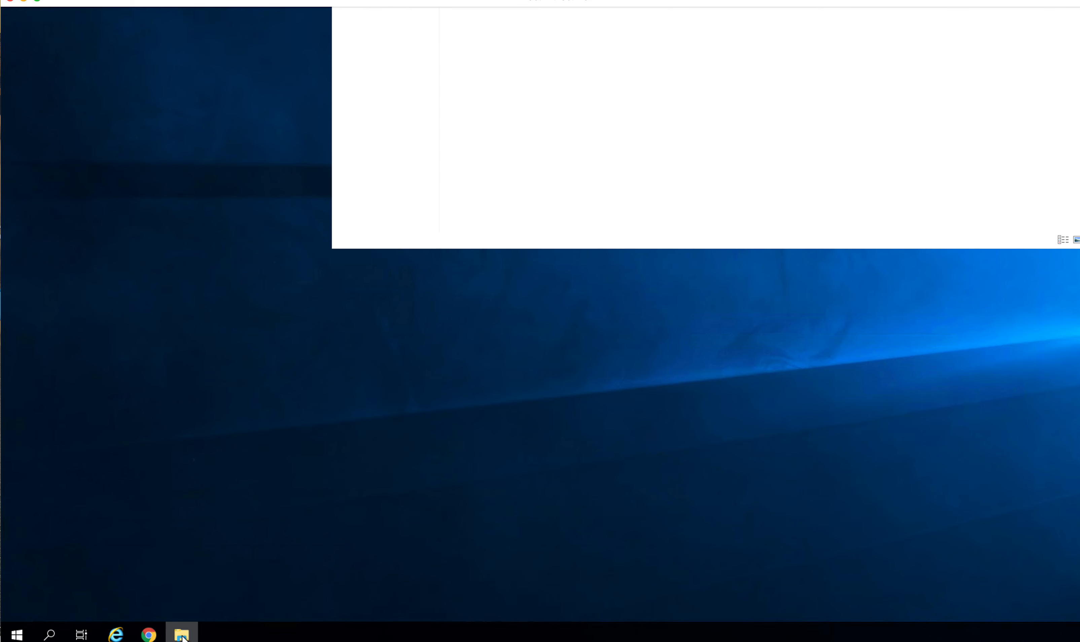
scroll(688, 170, up, 7)
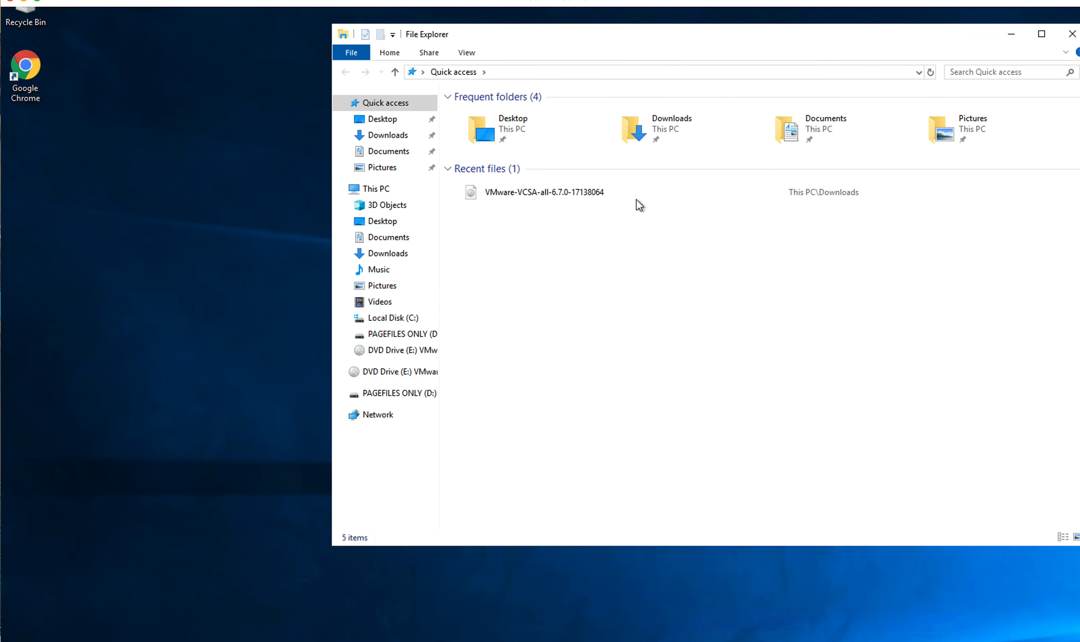
click(390, 352)
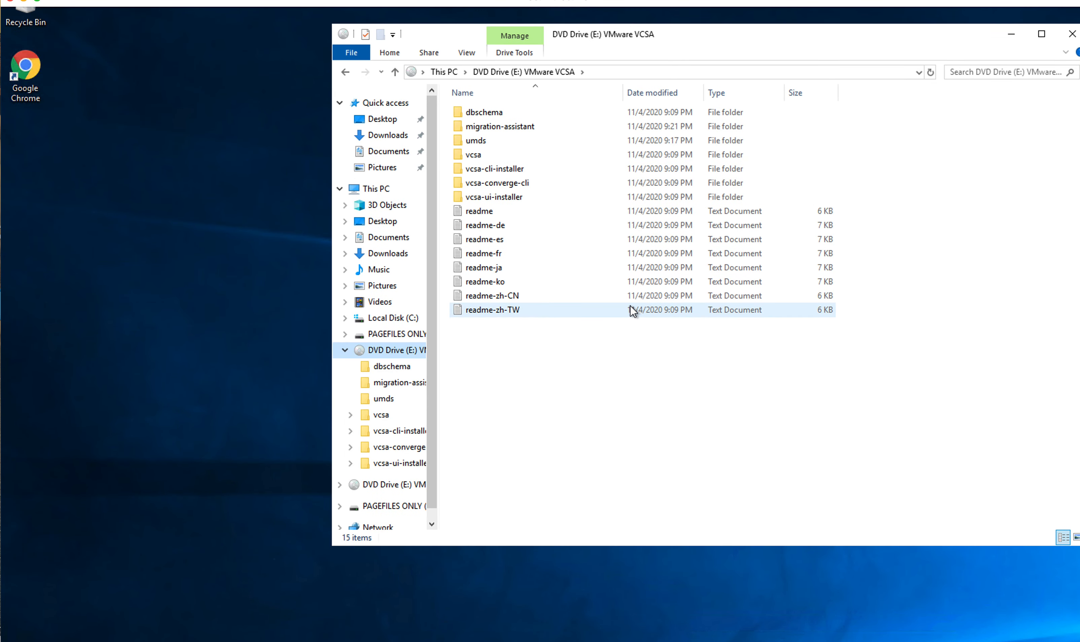
double_click(483, 197)
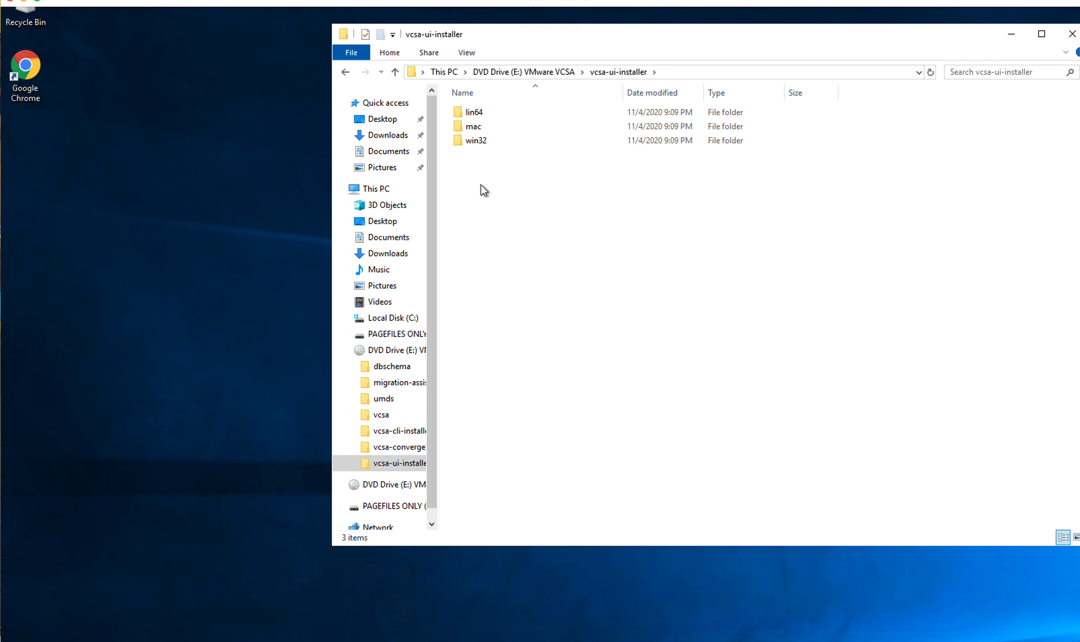
double_click(475, 140)
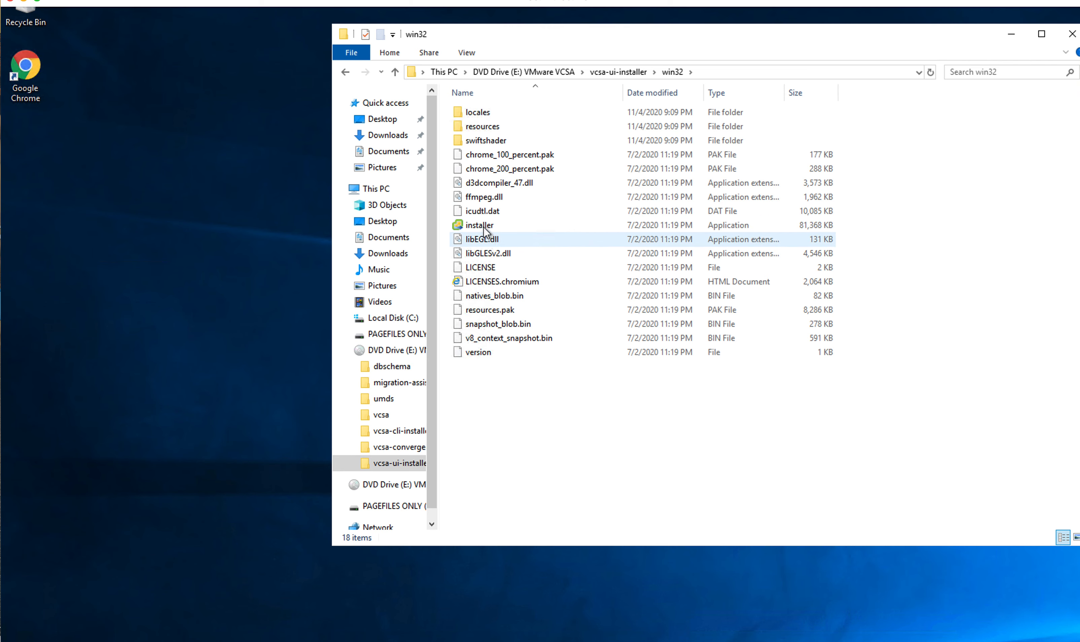
double_click(482, 226)
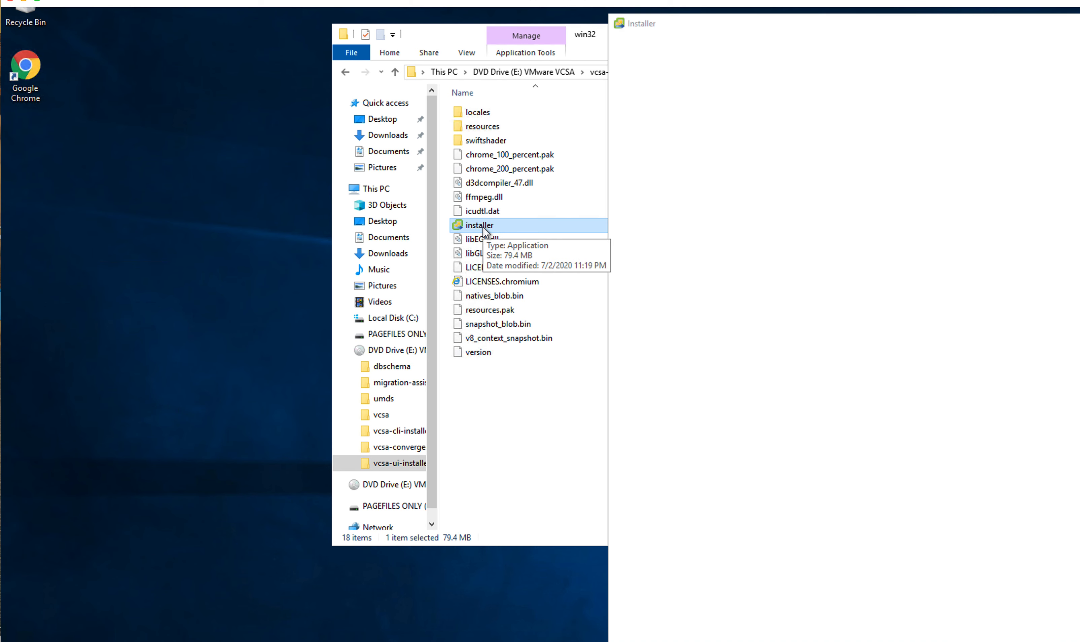
Step: Close File Explorer, centre the vCenter 6.7 installer window, and choose Install
drag(462, 38, 157, 74)
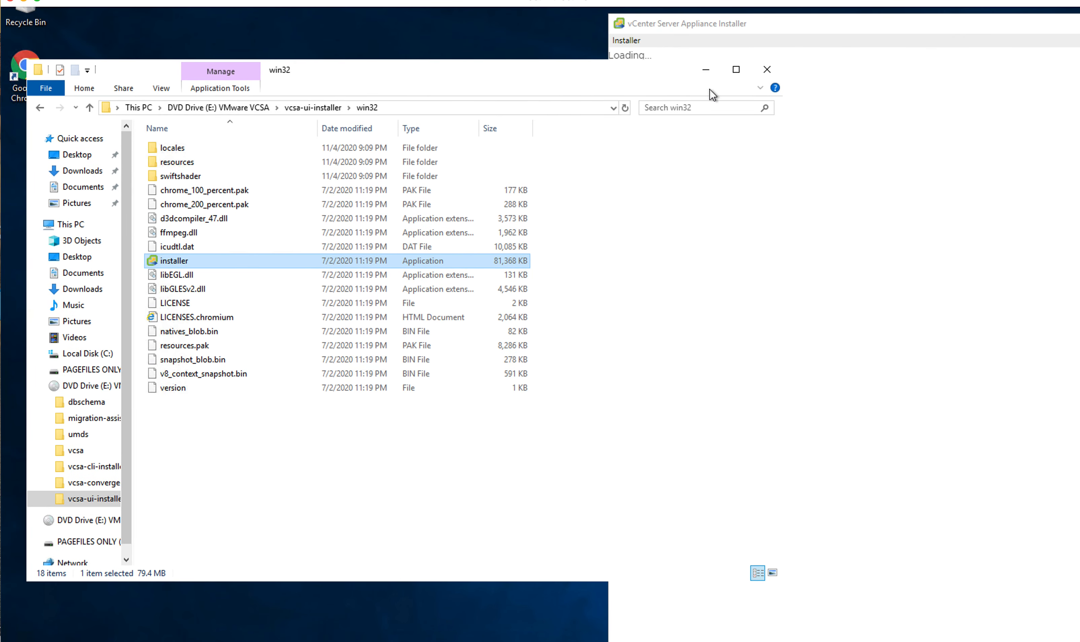
click(767, 70)
drag(794, 38, 410, 29)
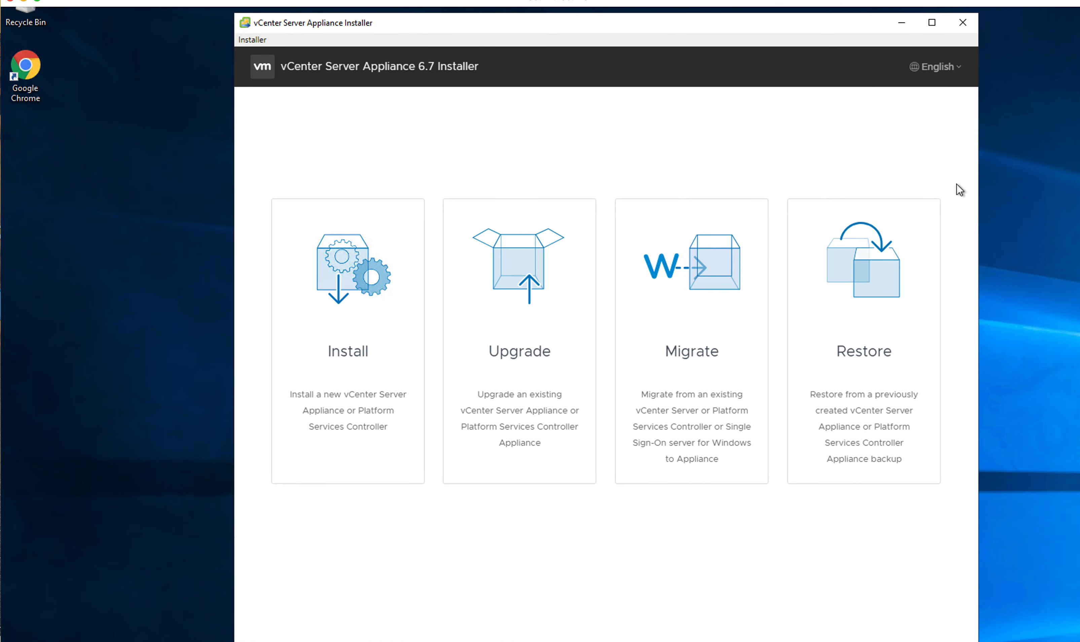
drag(1079, 5, 527, 65)
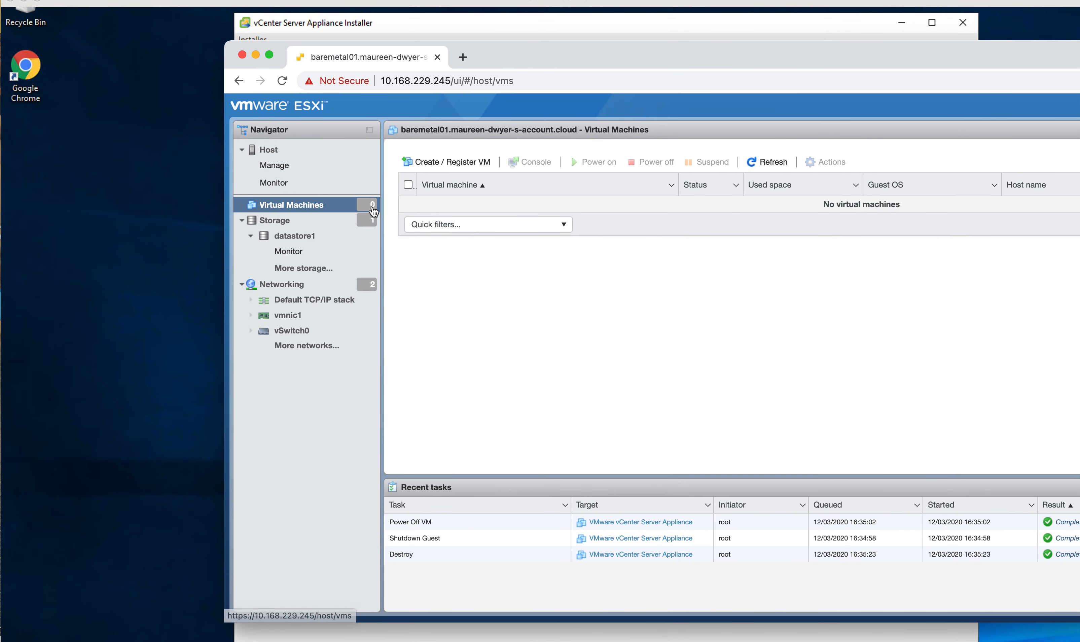
drag(578, 58, 1079, 53)
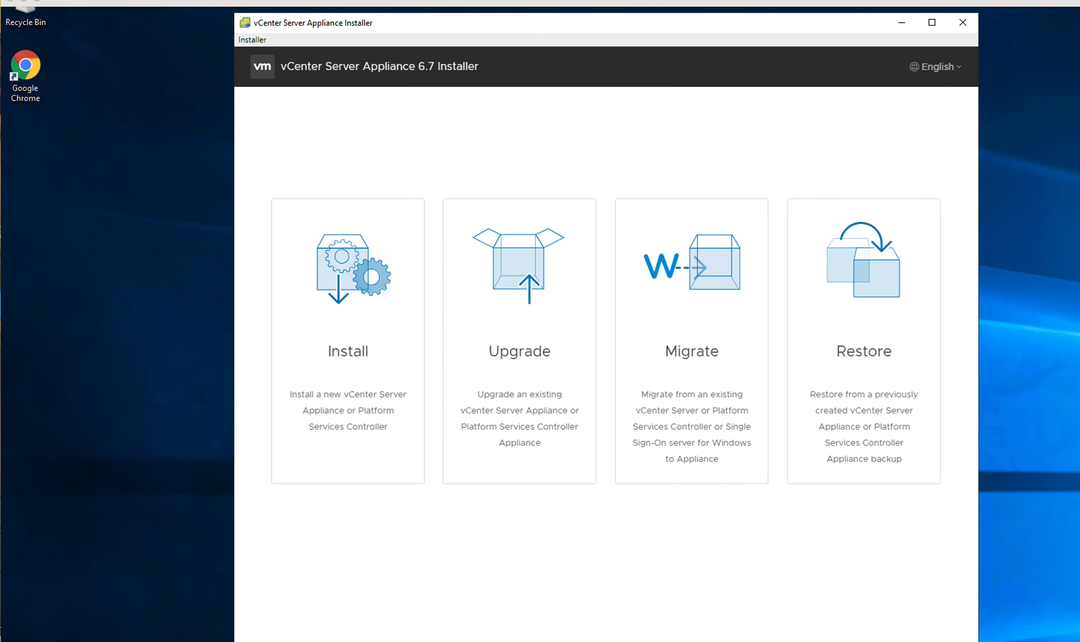
click(591, 26)
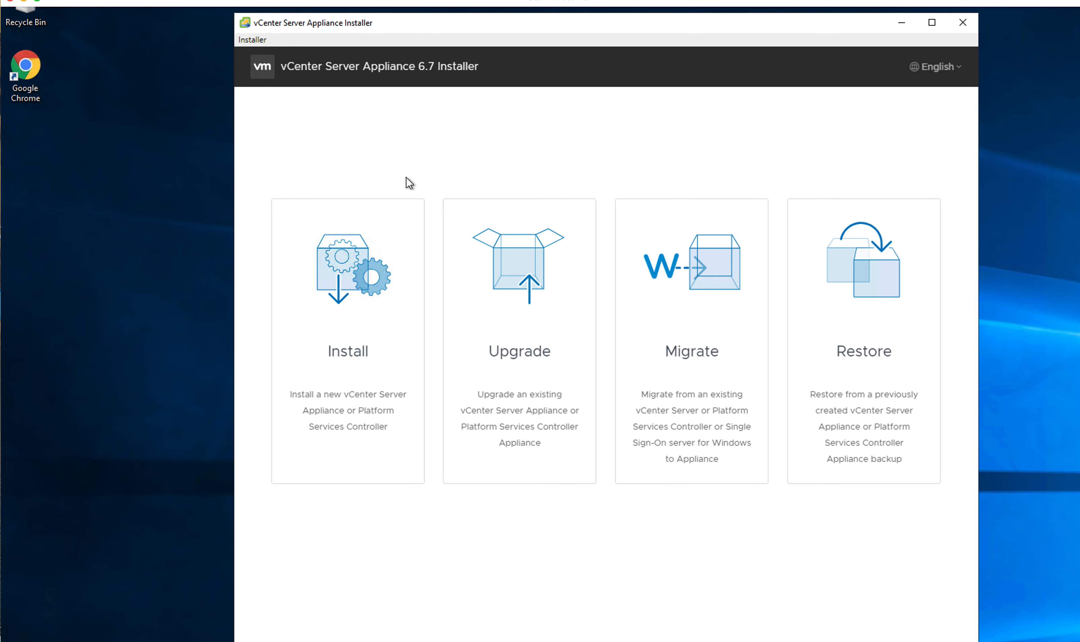
click(347, 298)
scroll(624, 185, right, 1)
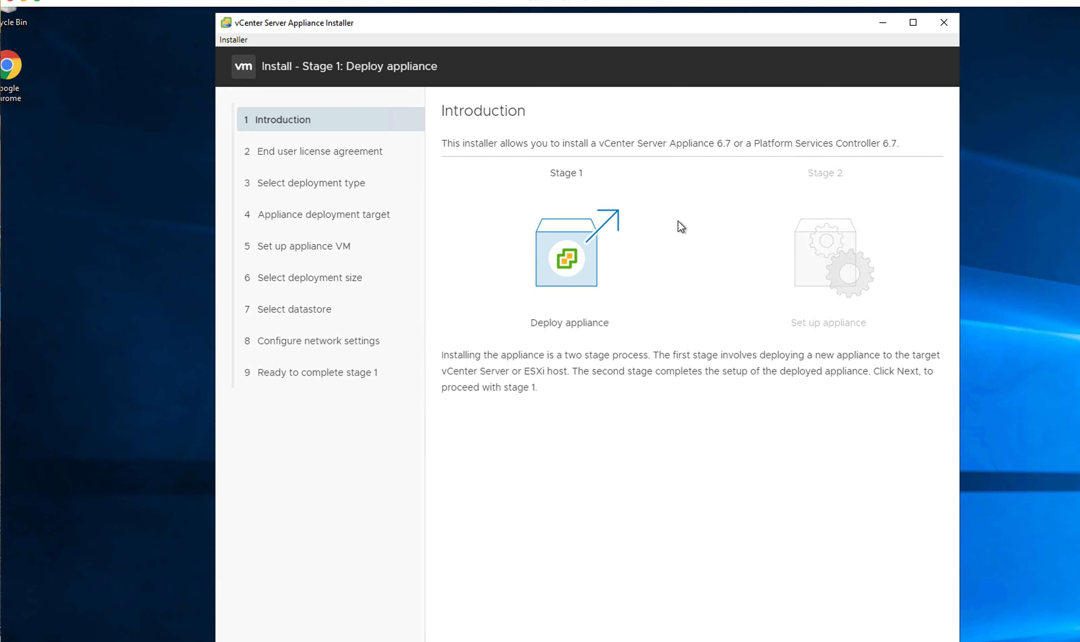
Step: Accept the license terms and keep vCenter Server with an Embedded PSC as the deployment type
double_click(564, 256)
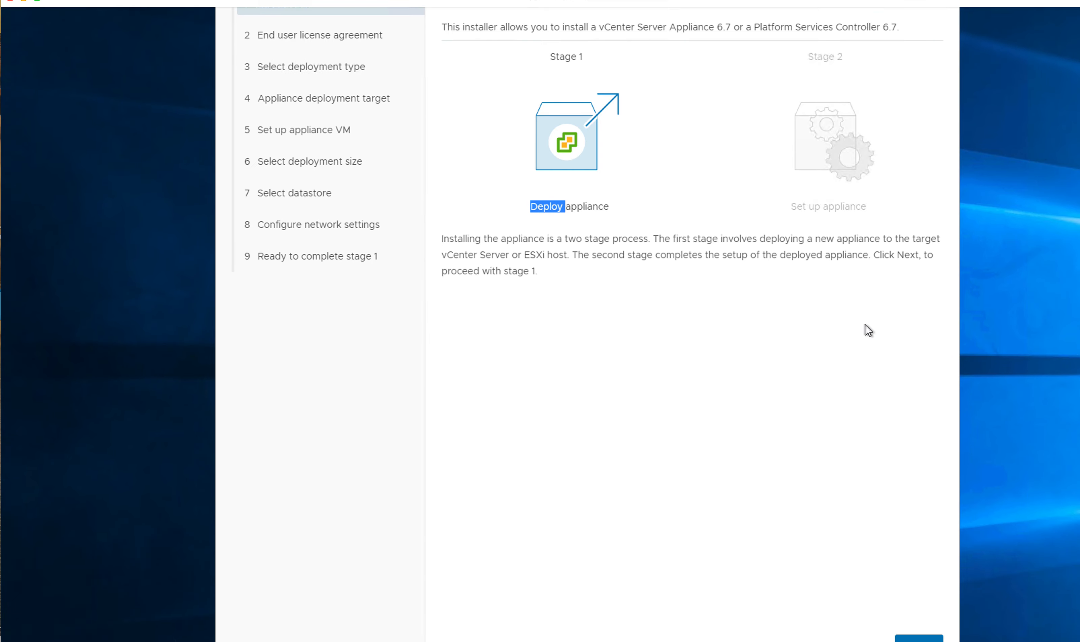
click(920, 466)
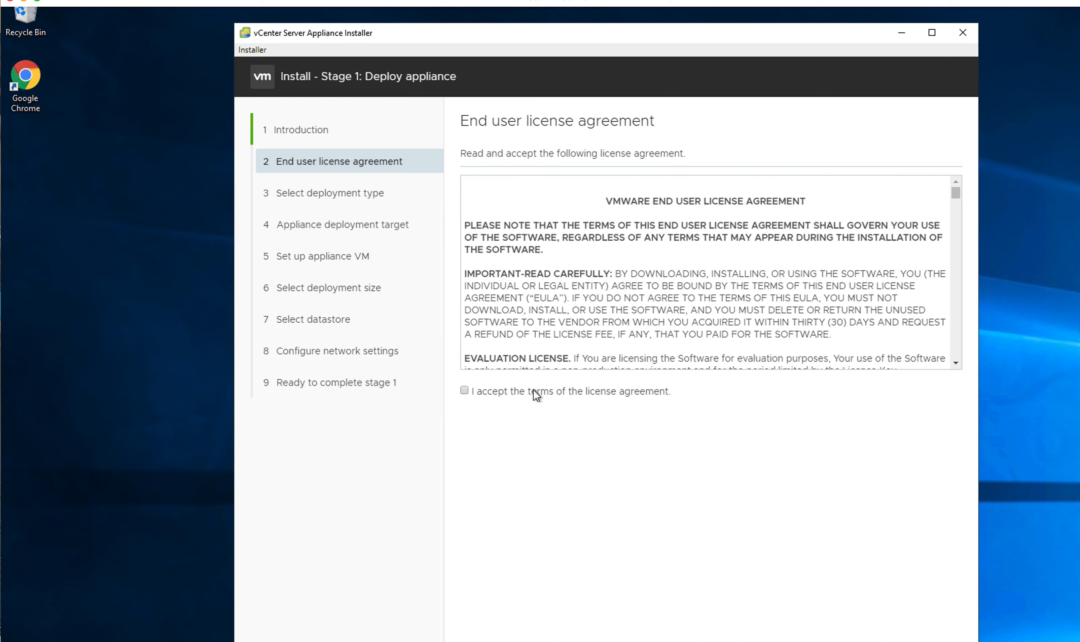
click(464, 391)
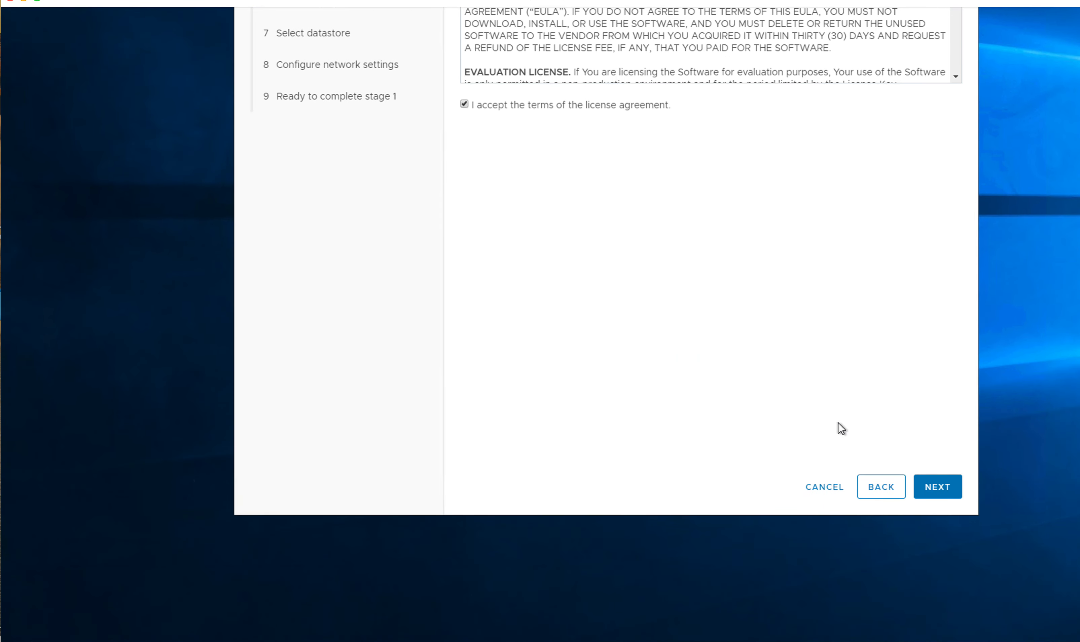
click(941, 495)
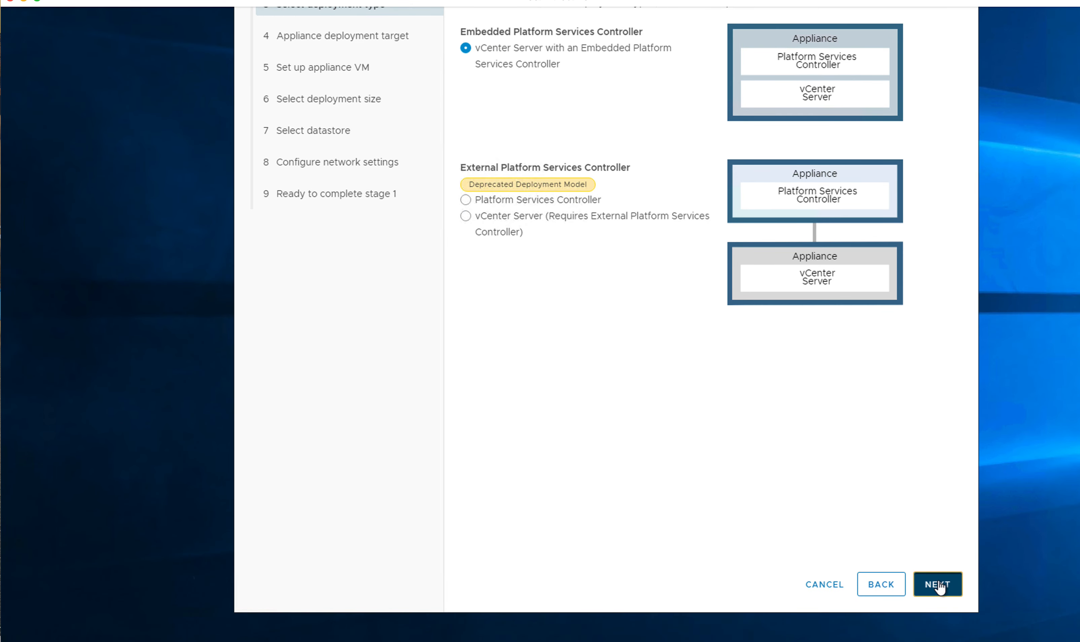
click(938, 585)
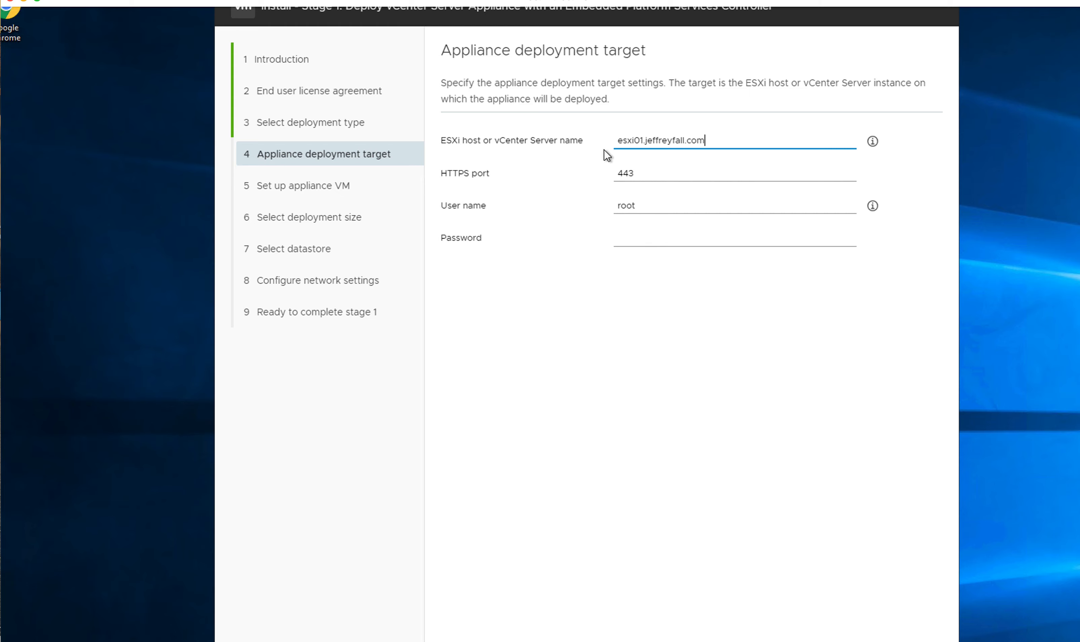
drag(282, 23, 308, 26)
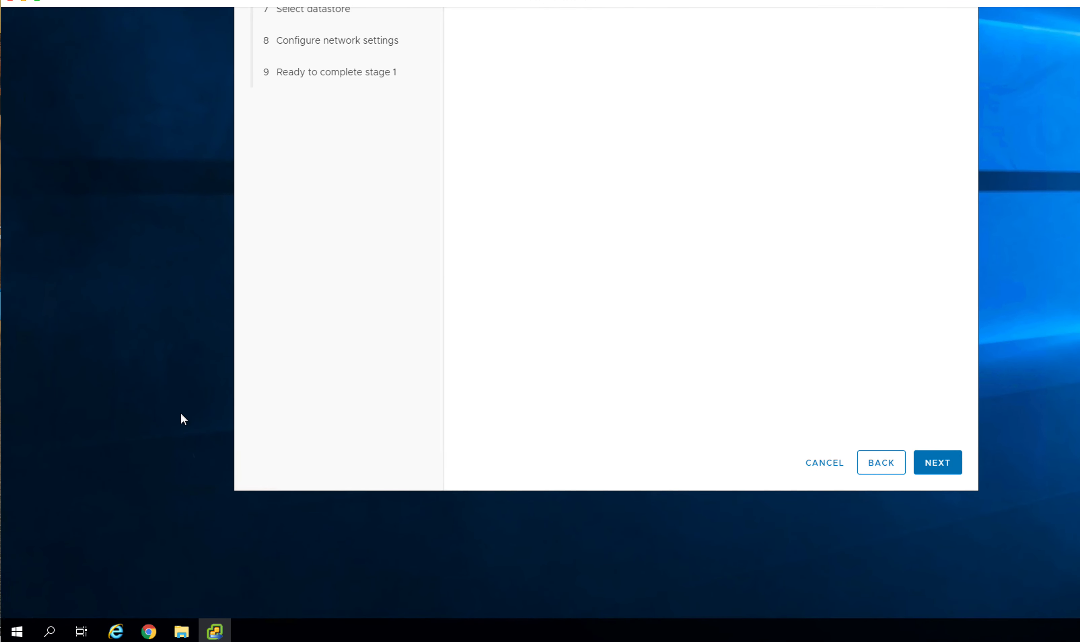
Step: Open DNS Manager from a Windows search for 'dns' and browse its Action menu
click(53, 635)
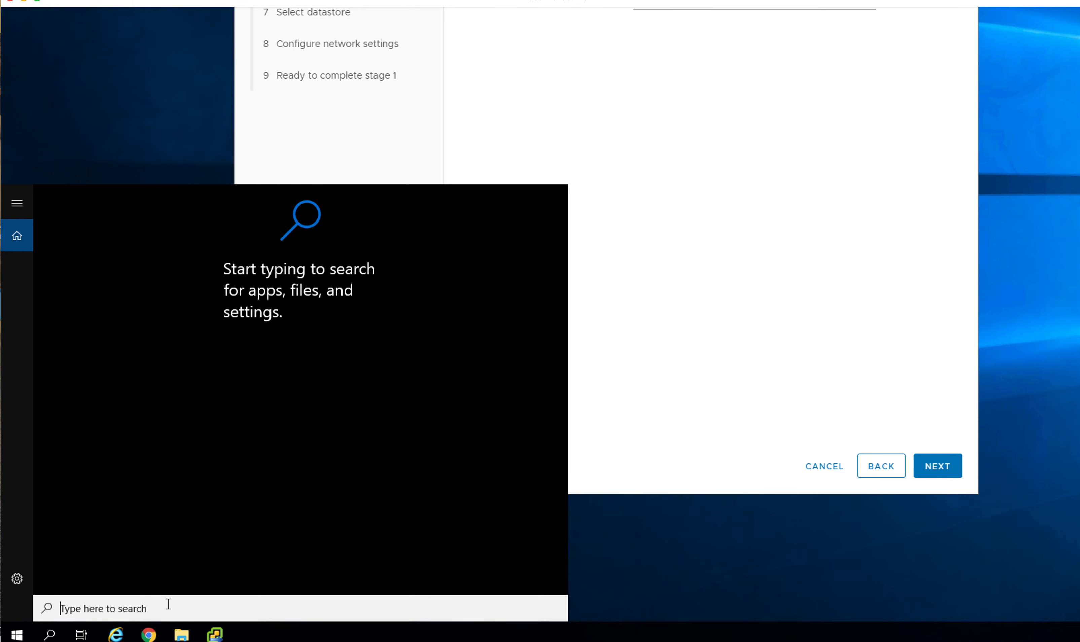
text(dns)
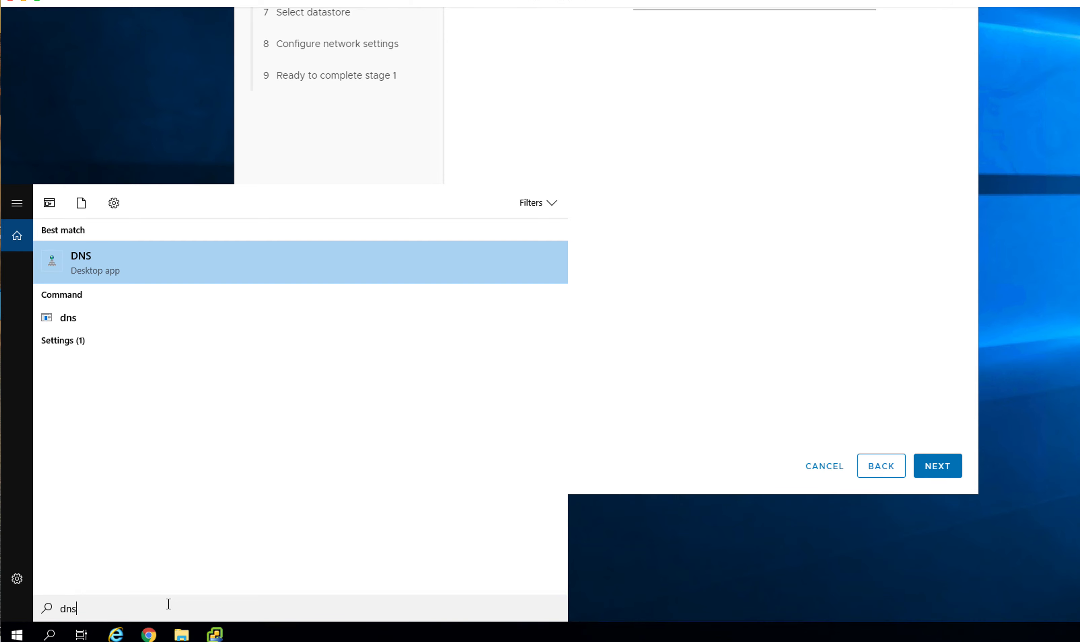
click(92, 266)
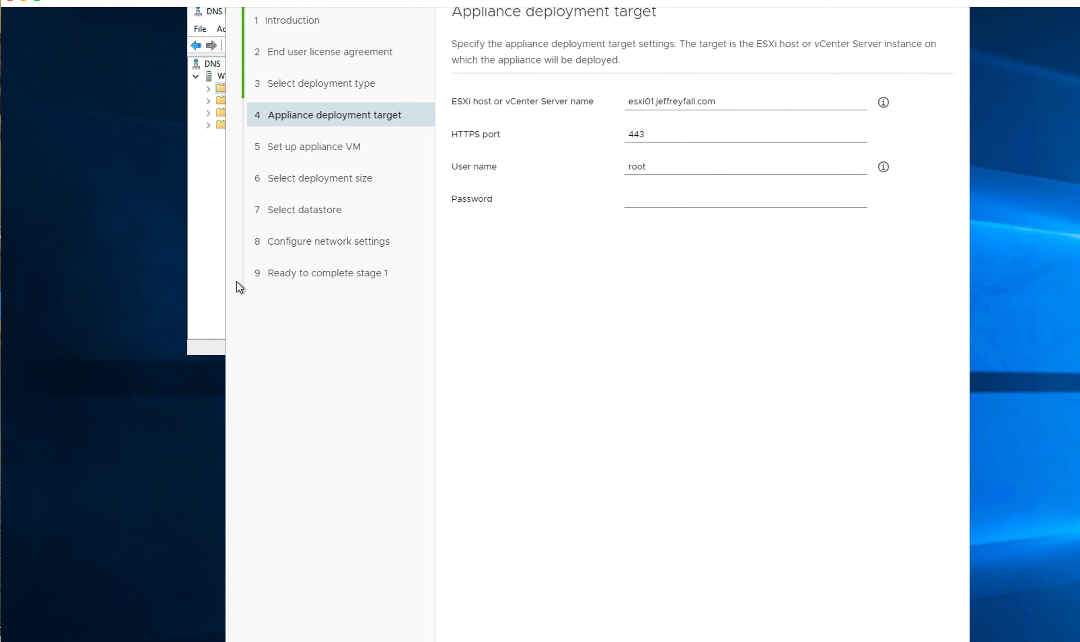
click(218, 269)
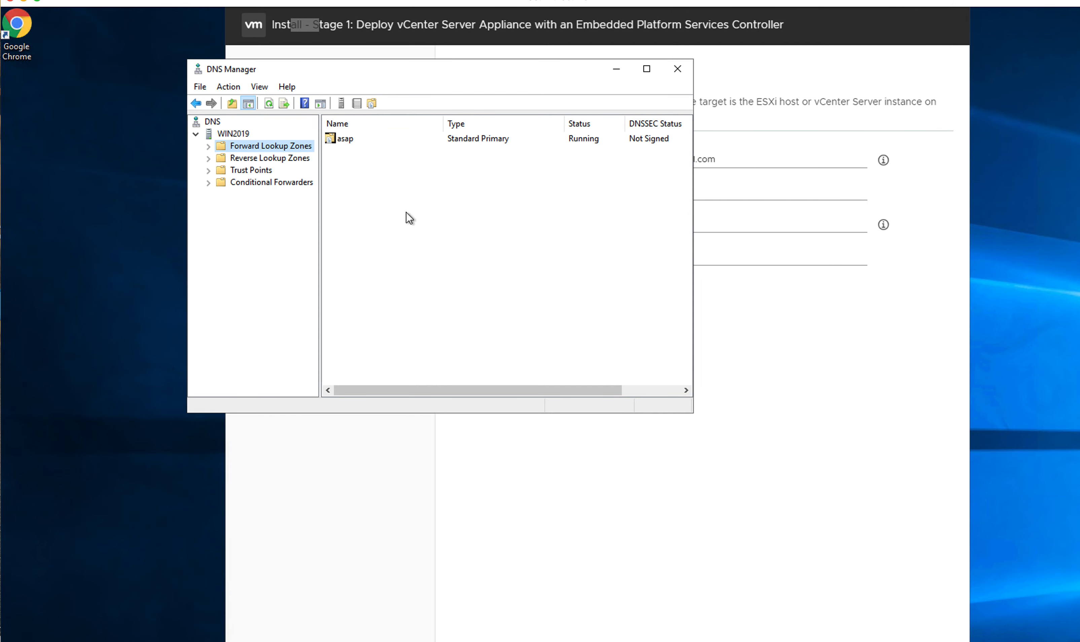
click(225, 88)
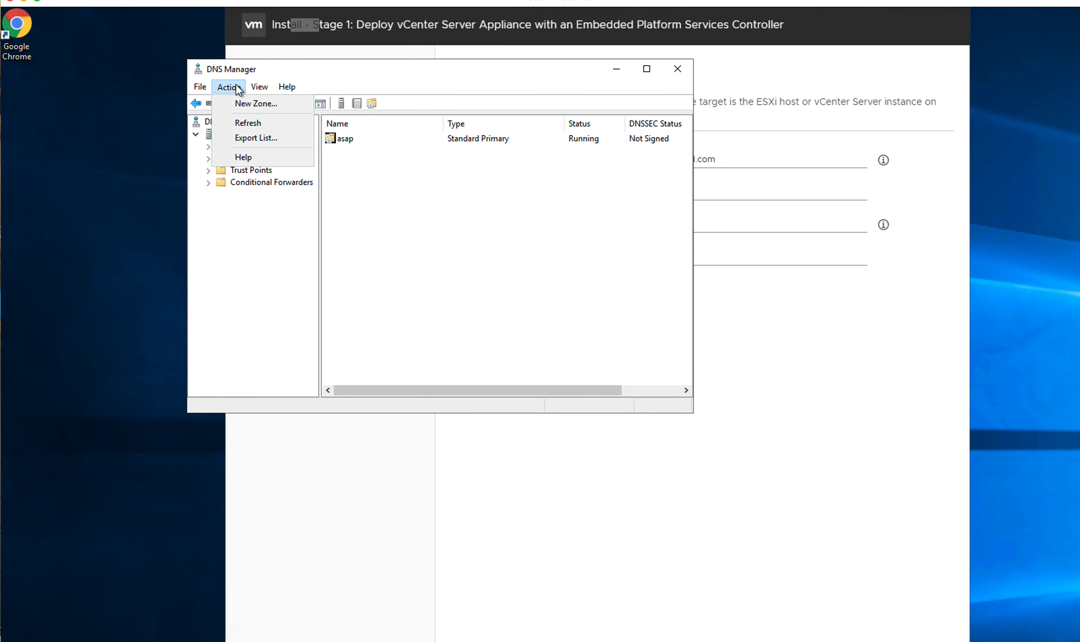
mouse_move(262, 82)
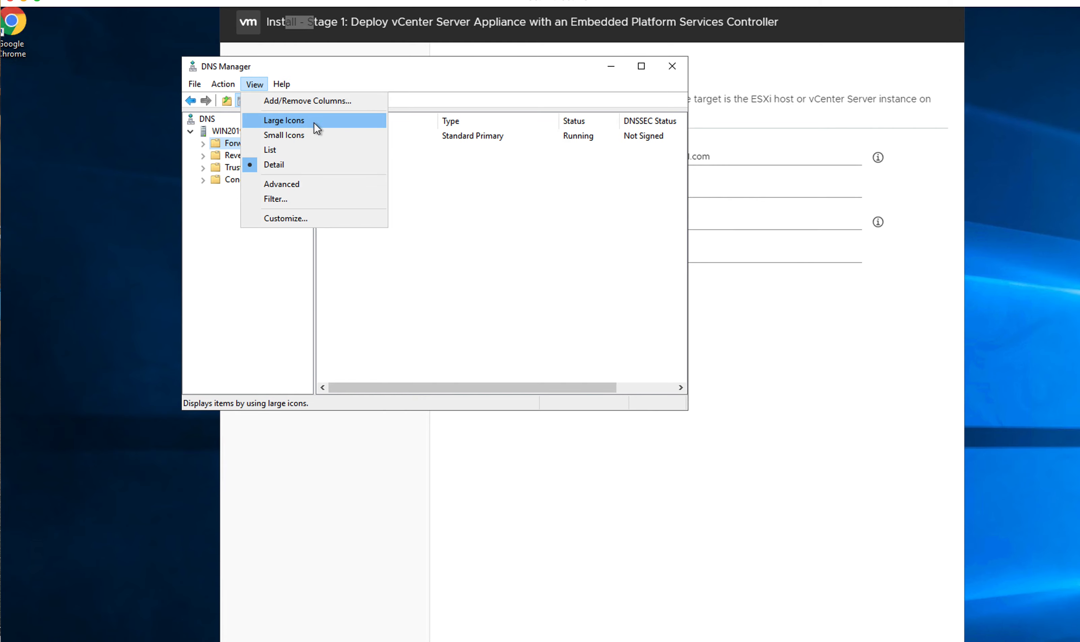
mouse_move(281, 78)
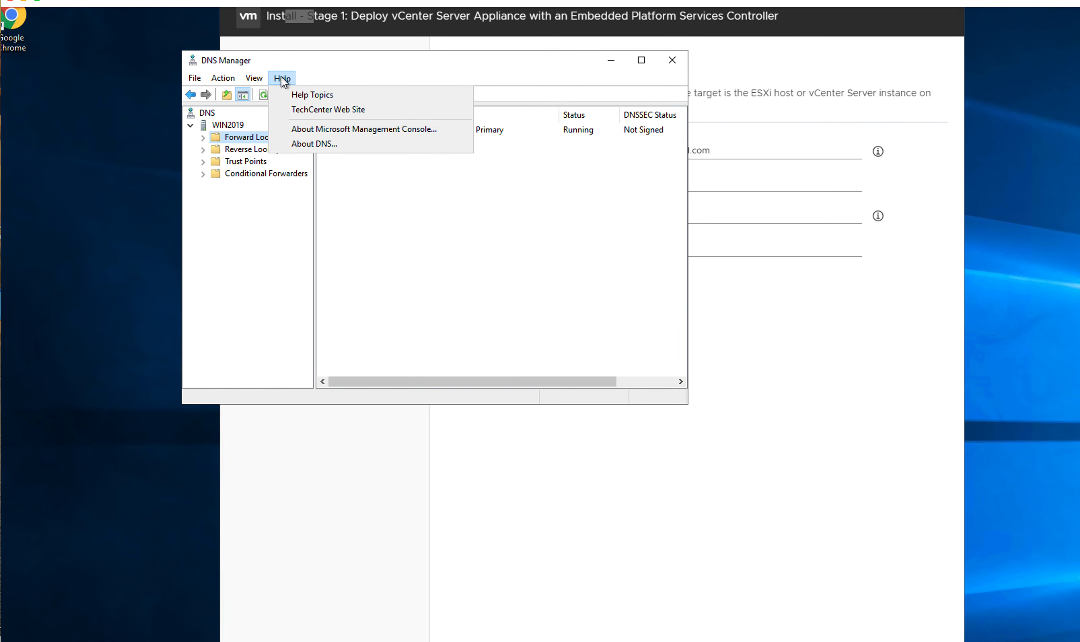
click(449, 240)
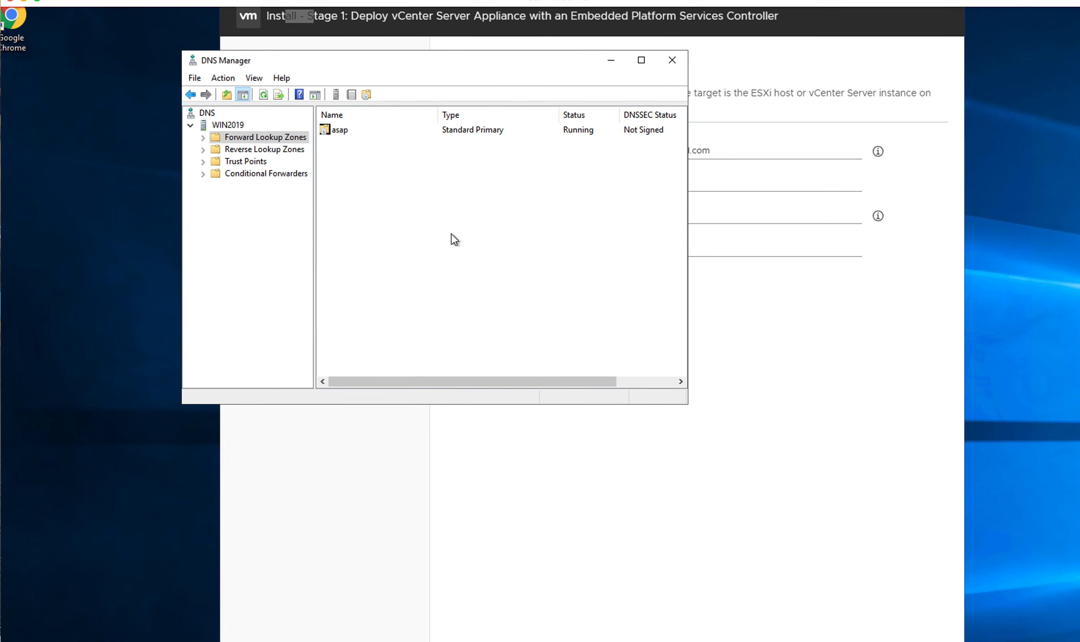
Step: Expand Forward Lookup Zones, select the asap zone, and choose New Host (A or AAAA)
click(227, 126)
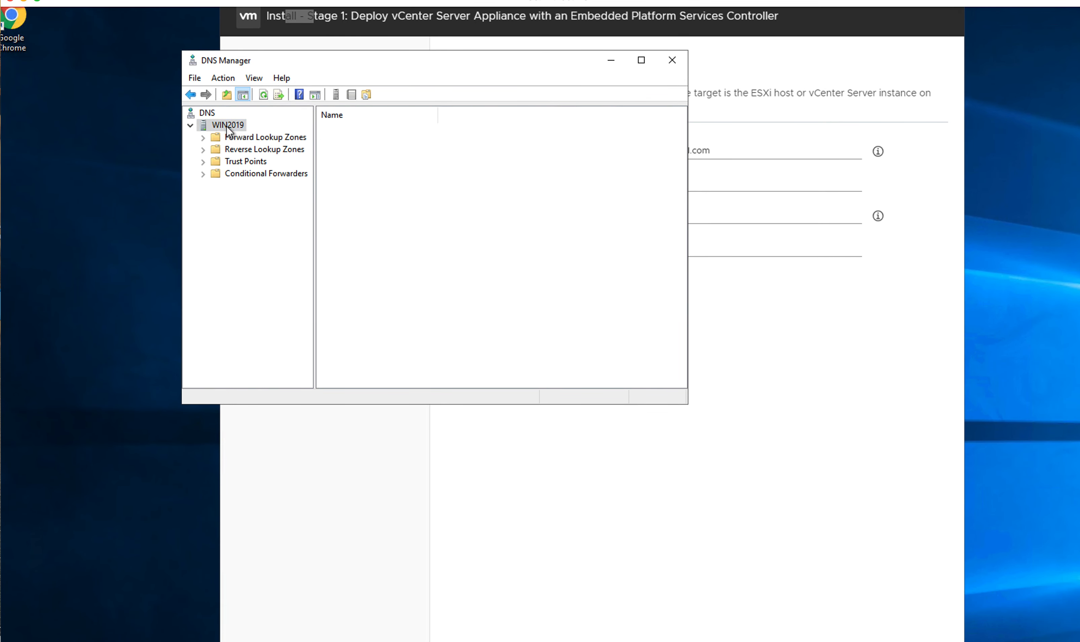
click(226, 78)
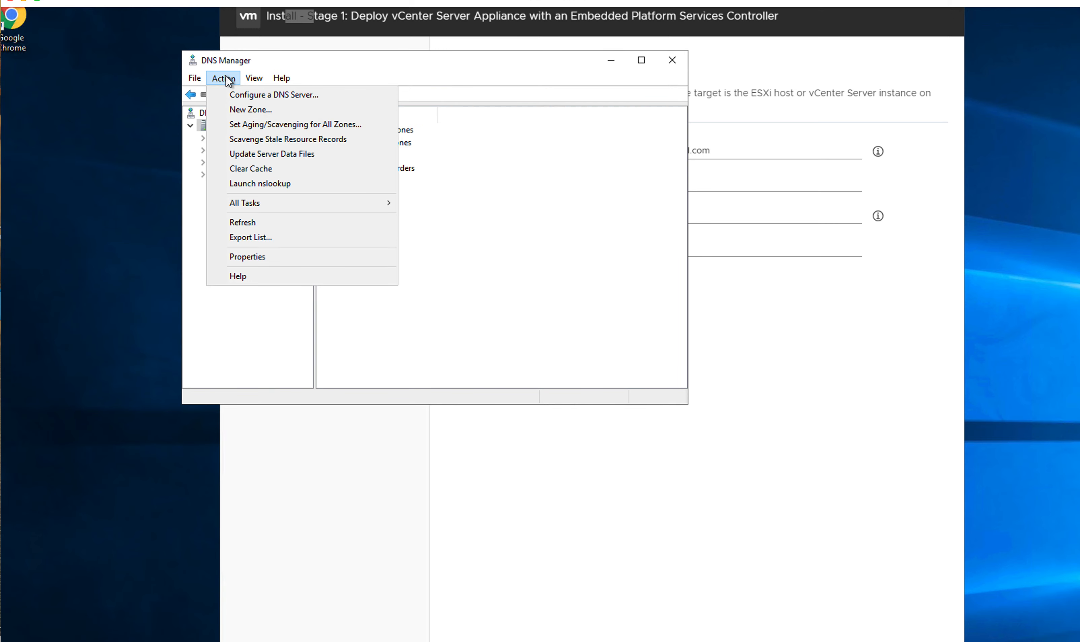
click(613, 245)
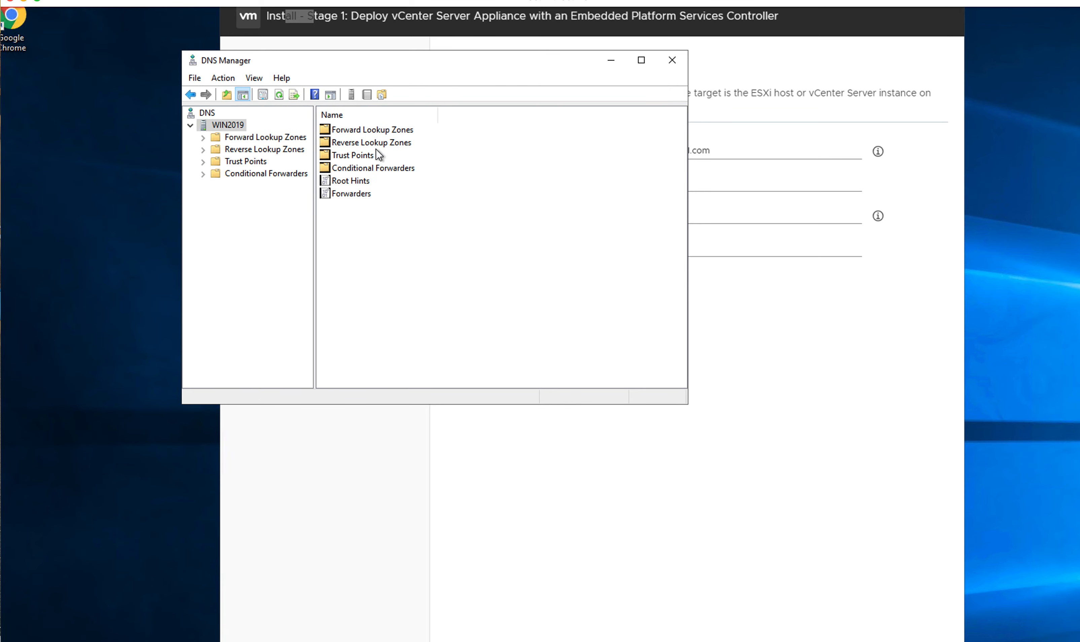
click(364, 130)
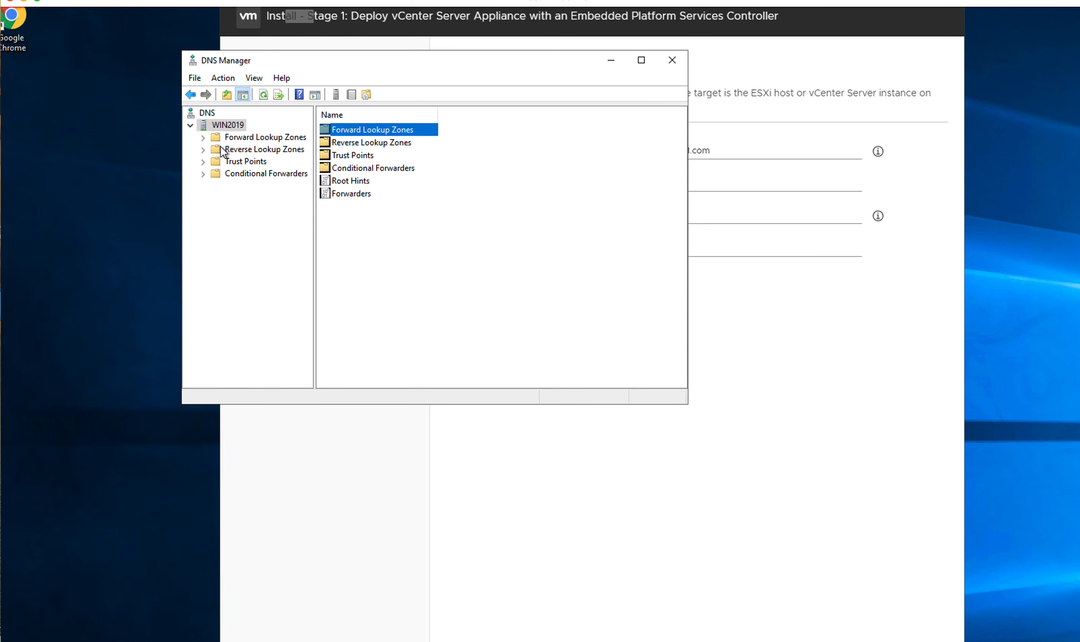
click(203, 138)
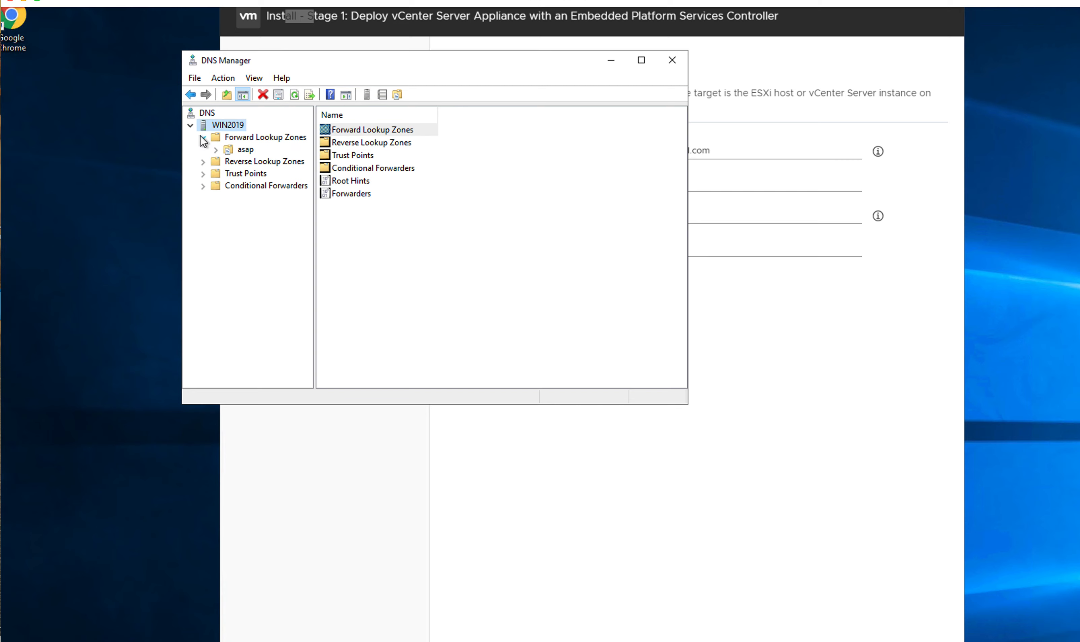
click(243, 150)
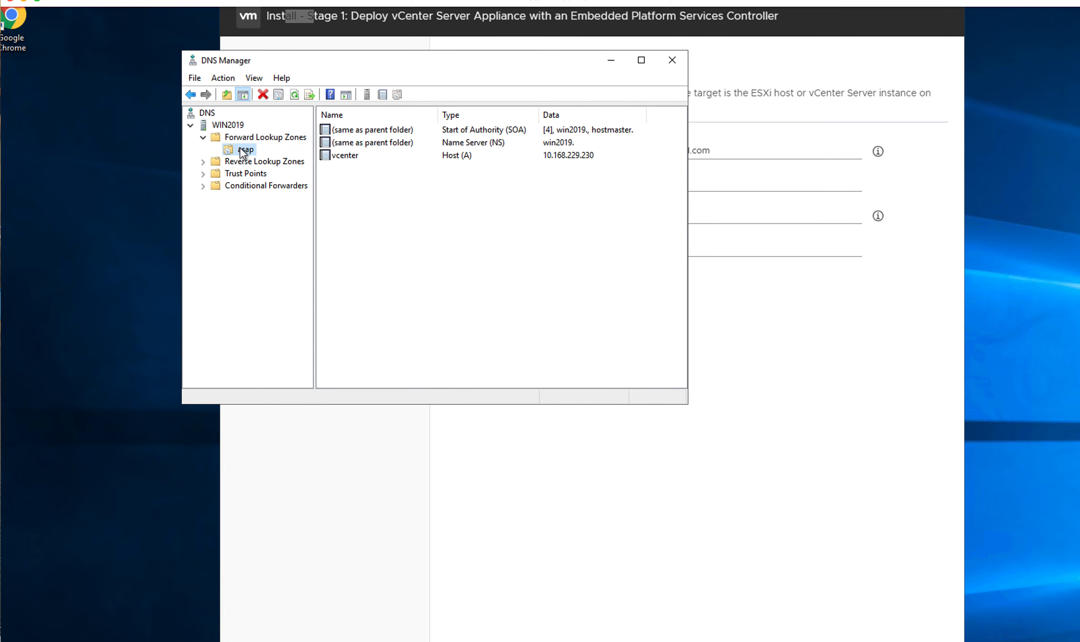
click(222, 78)
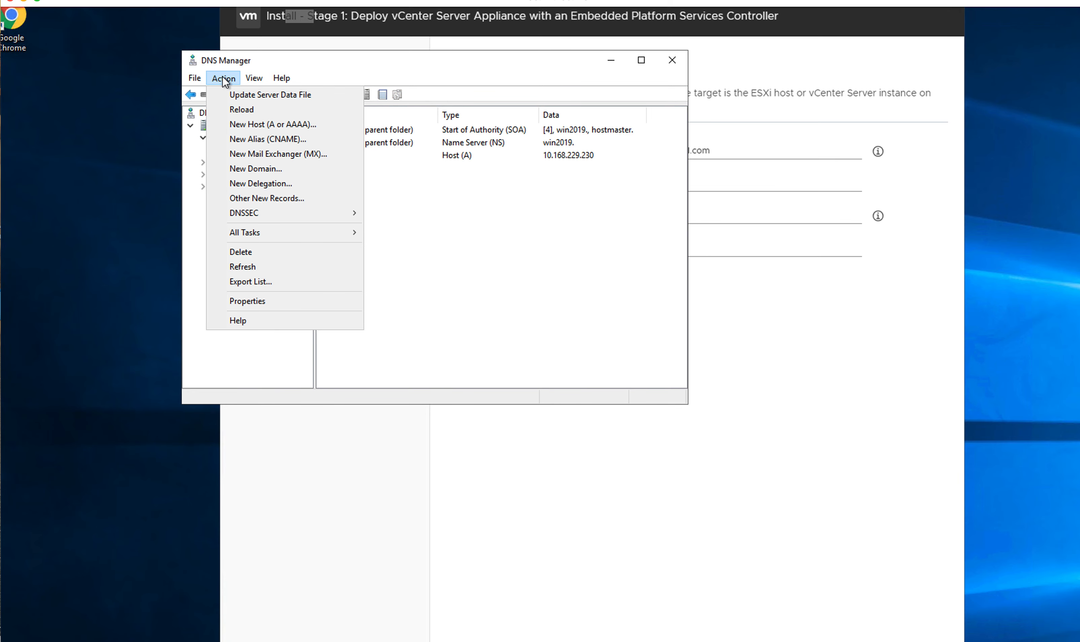
click(246, 125)
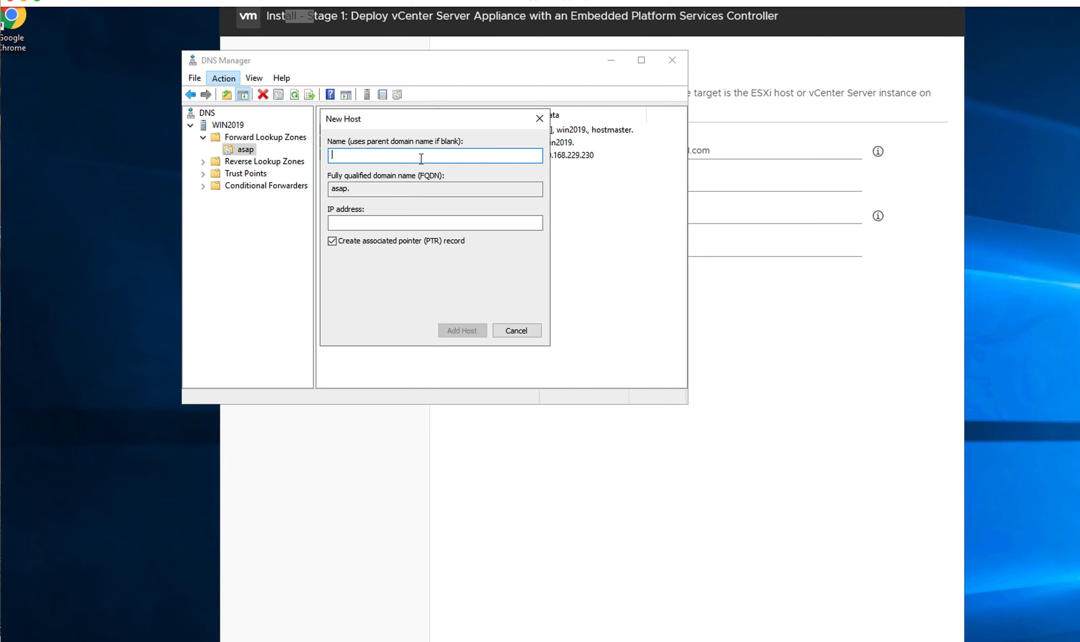
Step: Enter esxi1 as the new host's Name, giving FQDN esxi1.asap, with IP left blank
text(e)
text(sx)
text(i)
text(01)
key(BackSpace)
key(BackSpace)
text(1.)
key(BackSpace)
click(371, 221)
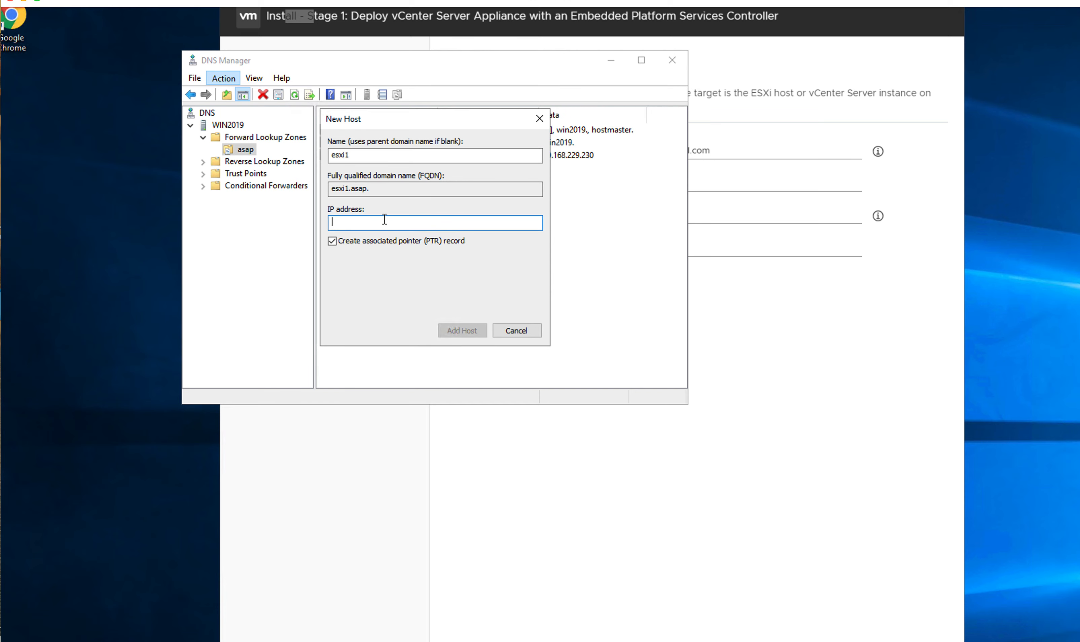
right_click(395, 641)
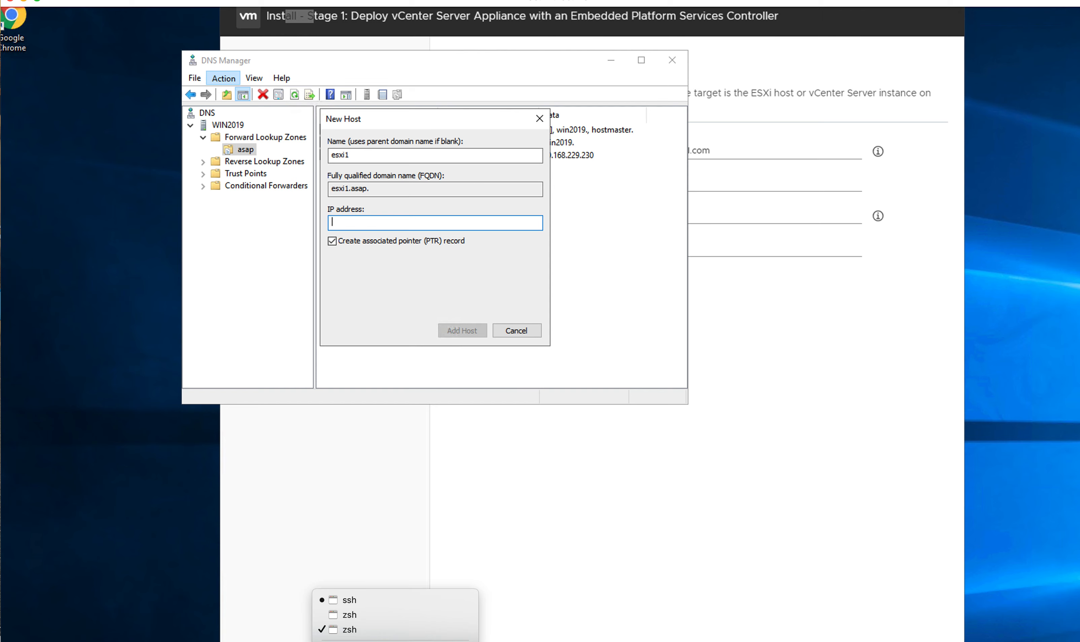
Step: In a new Terminal window, ping esxi01 by its full domain name and stop after the replies
click(394, 641)
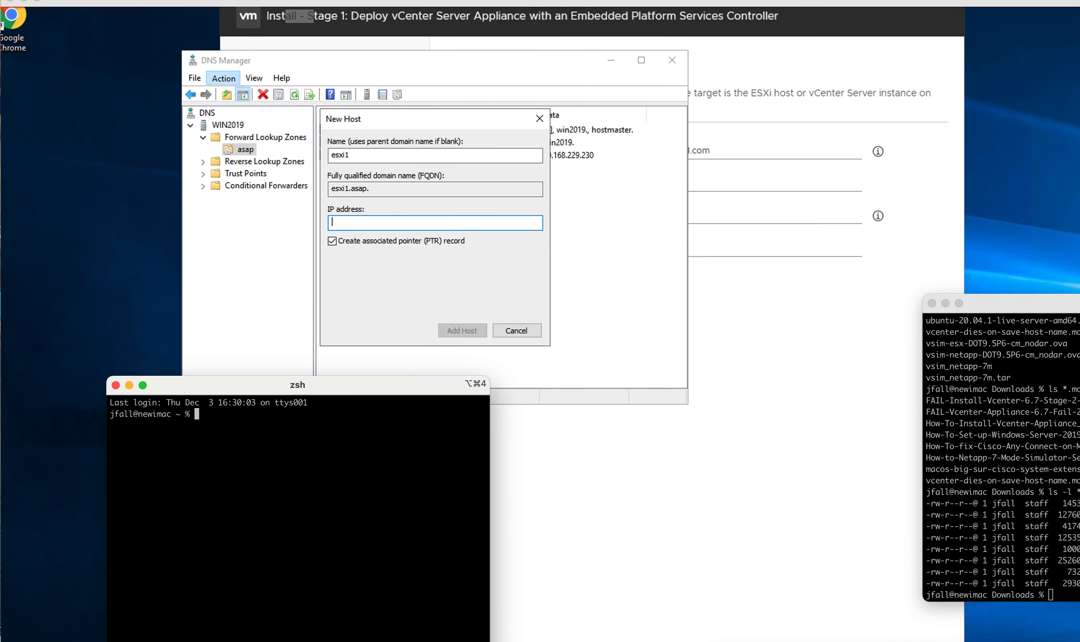
drag(1079, 304, 1079, 309)
drag(306, 391, 758, 309)
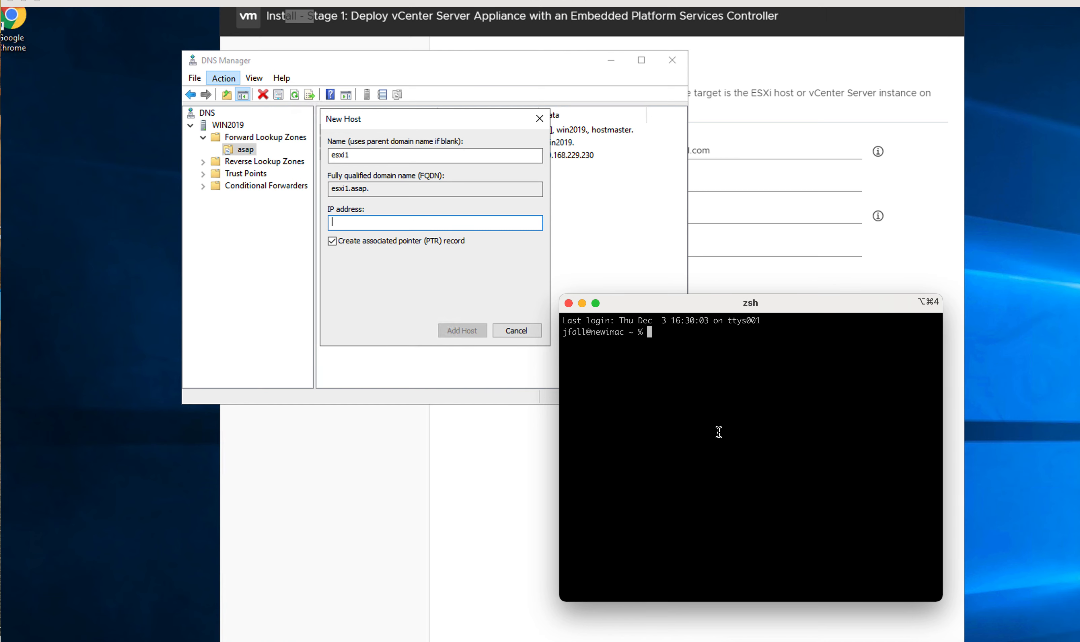
text(ping esxi01.)
text(jeffreyfall.com)
key(Return)
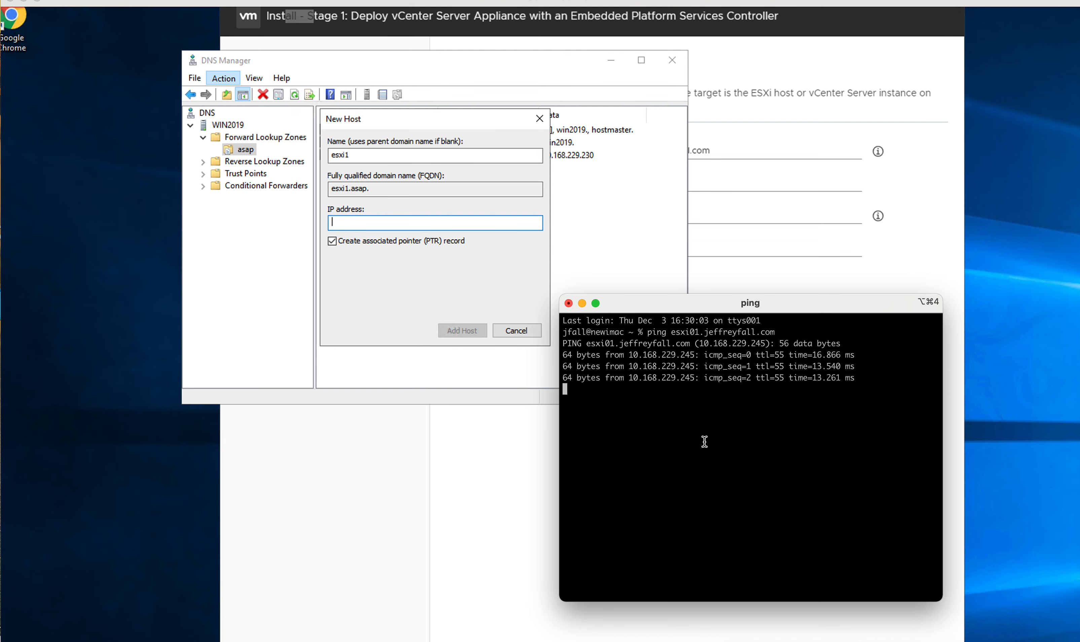
key(ctrl+c)
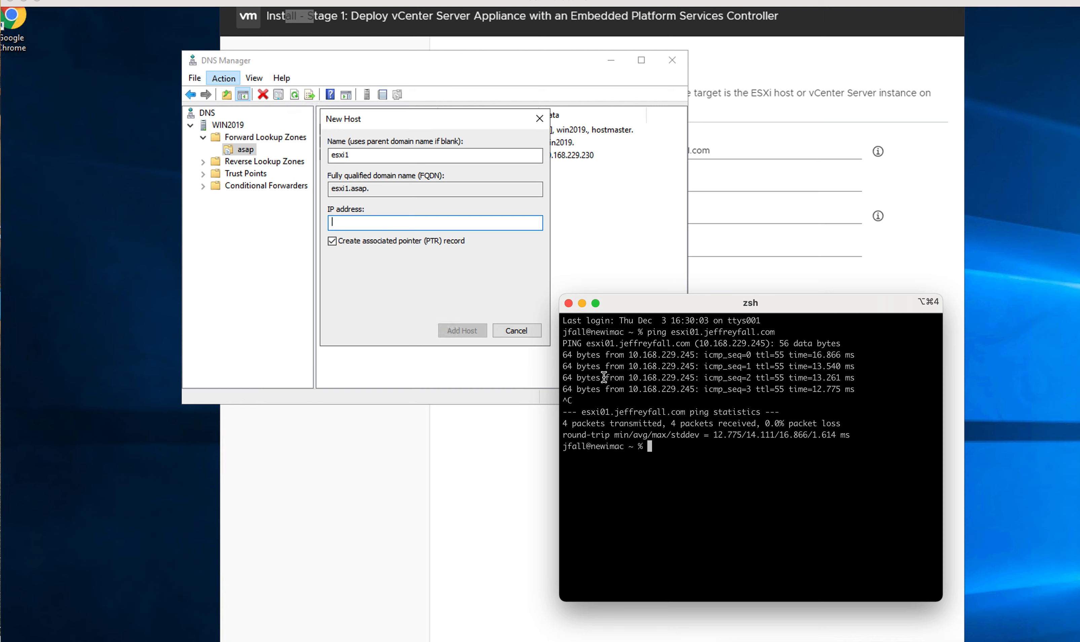
Step: Select the reply address 10.168.229.245 from the ping output
drag(629, 355, 690, 356)
click(666, 367)
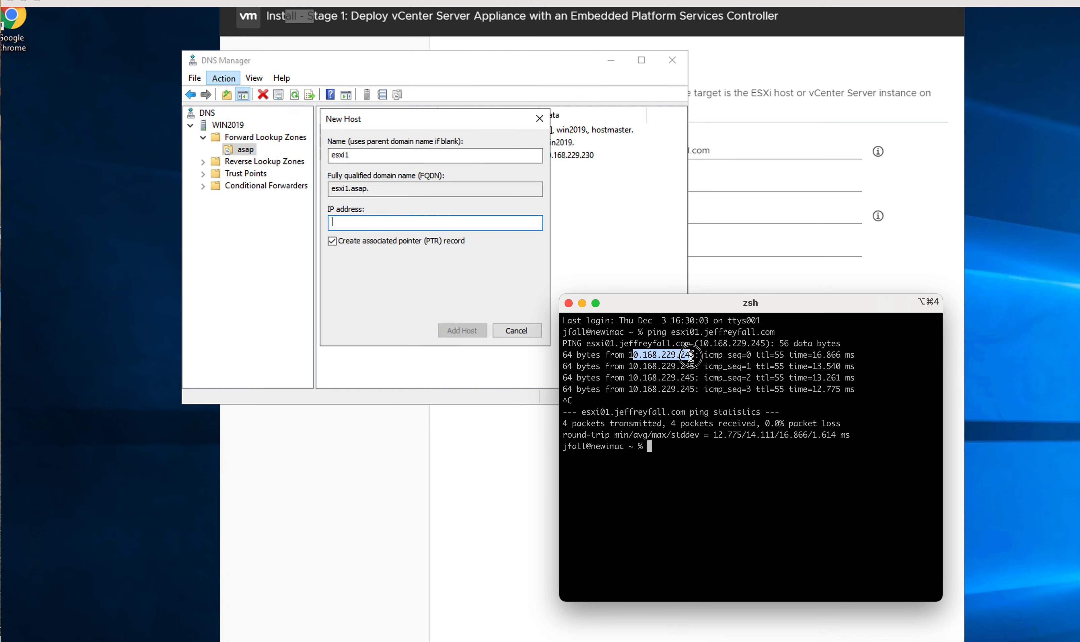
click(638, 357)
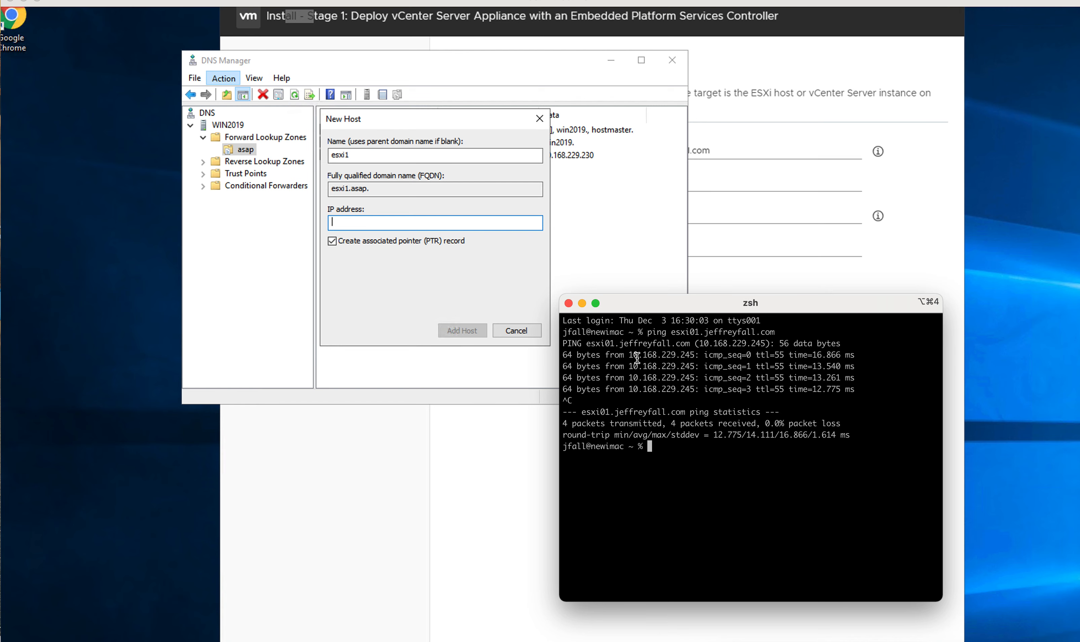
drag(630, 356, 694, 355)
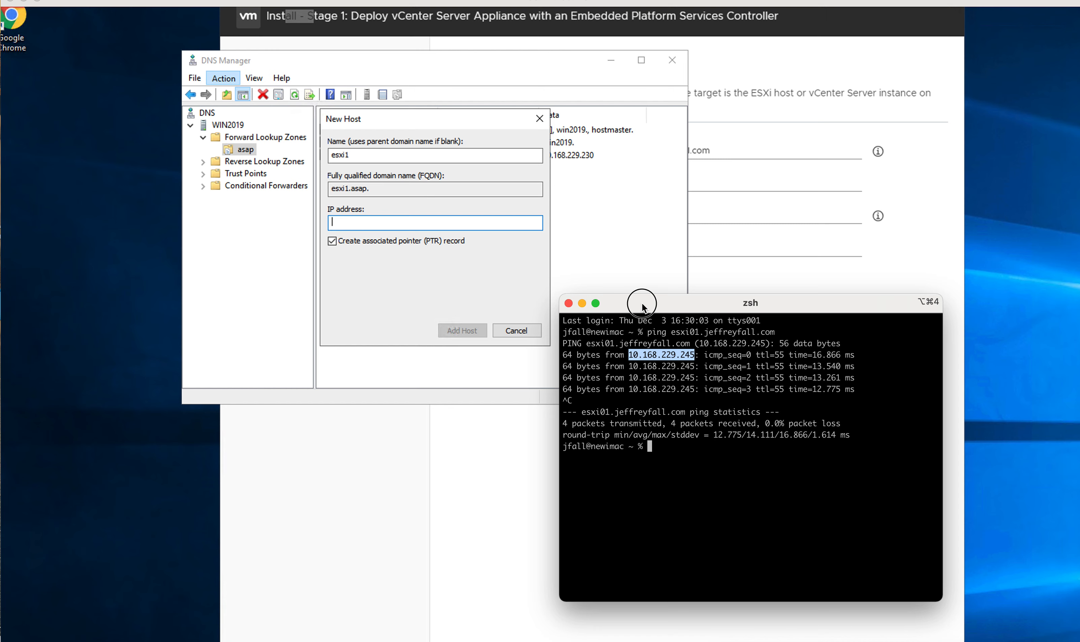
drag(642, 303, 640, 641)
Step: Enter IP 10.168.229.245 and name esxi01 in New Host, then add the host
click(389, 222)
key(ctrl+v)
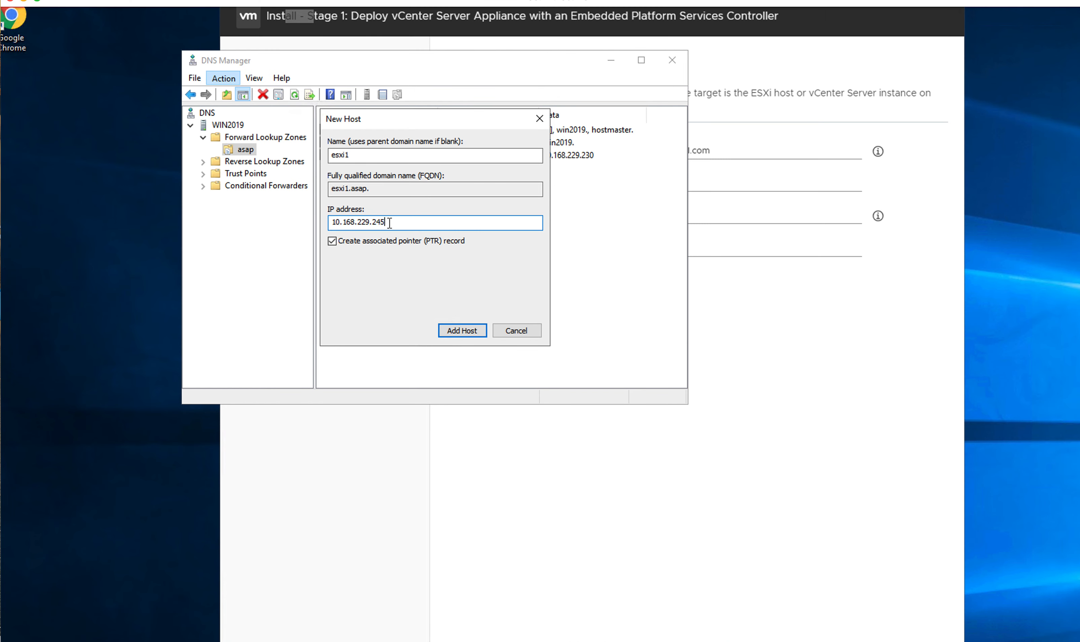
click(393, 151)
key(BackSpace)
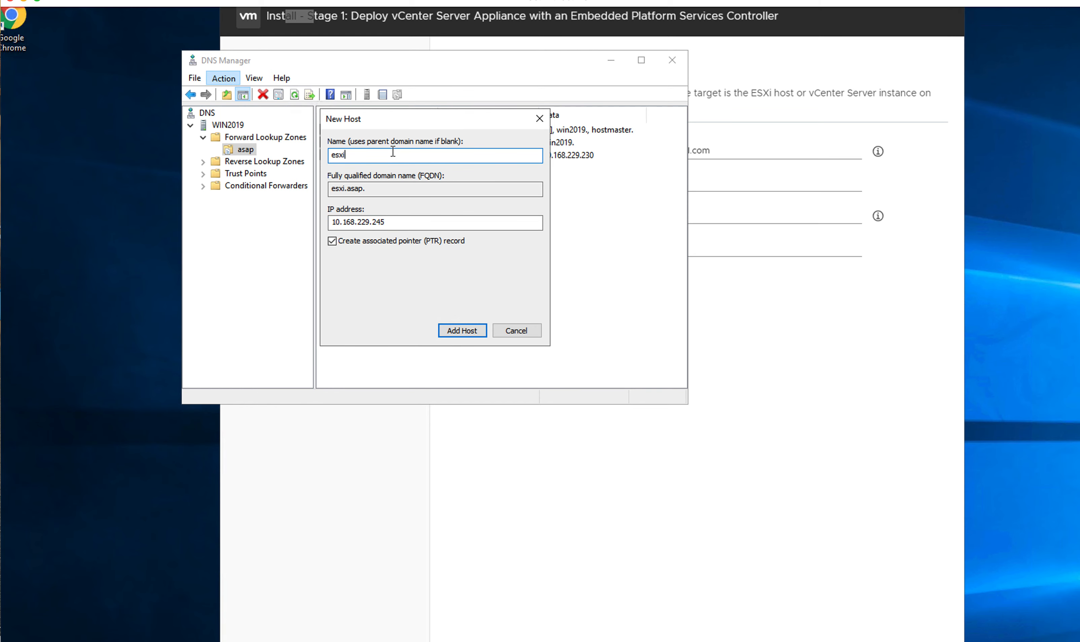
text(01)
click(453, 331)
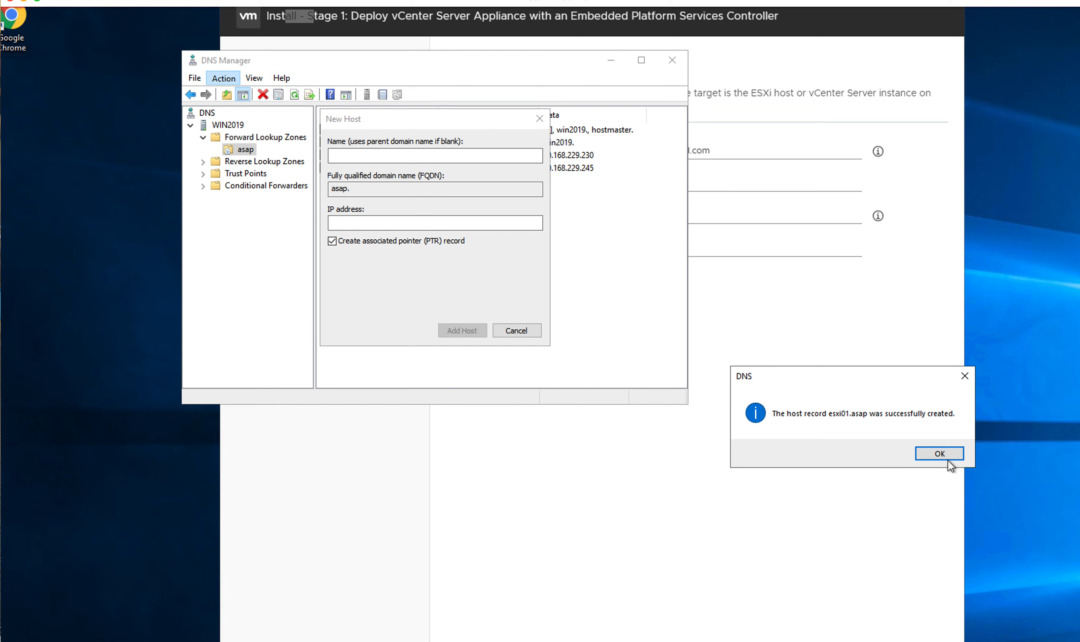
Step: Dismiss the confirmation, close New Host, and check the esxi01 record in the asap zone
click(940, 451)
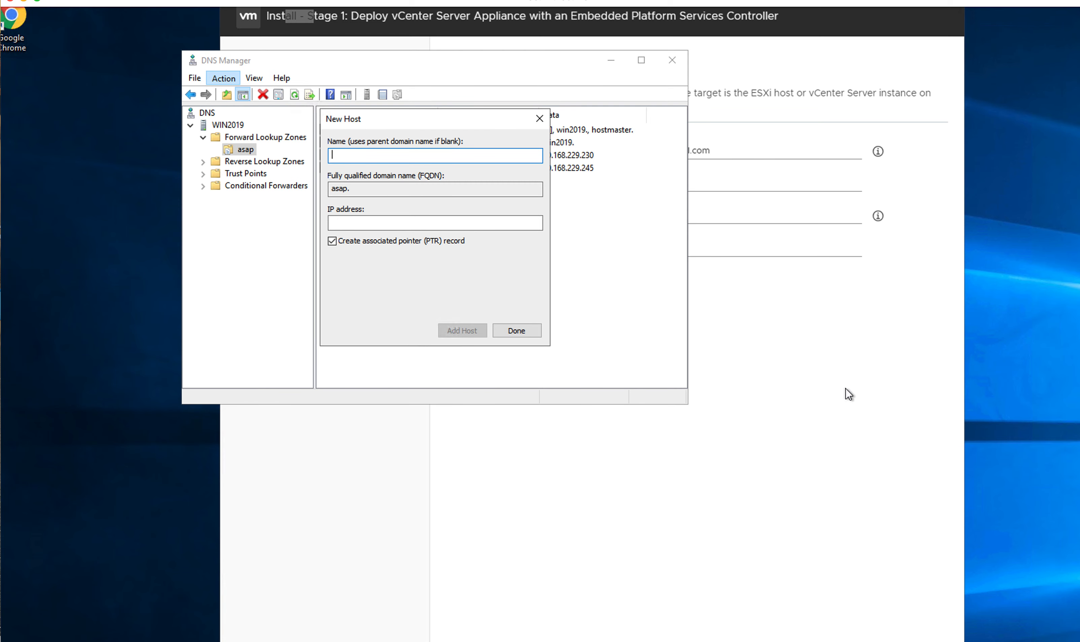
click(523, 331)
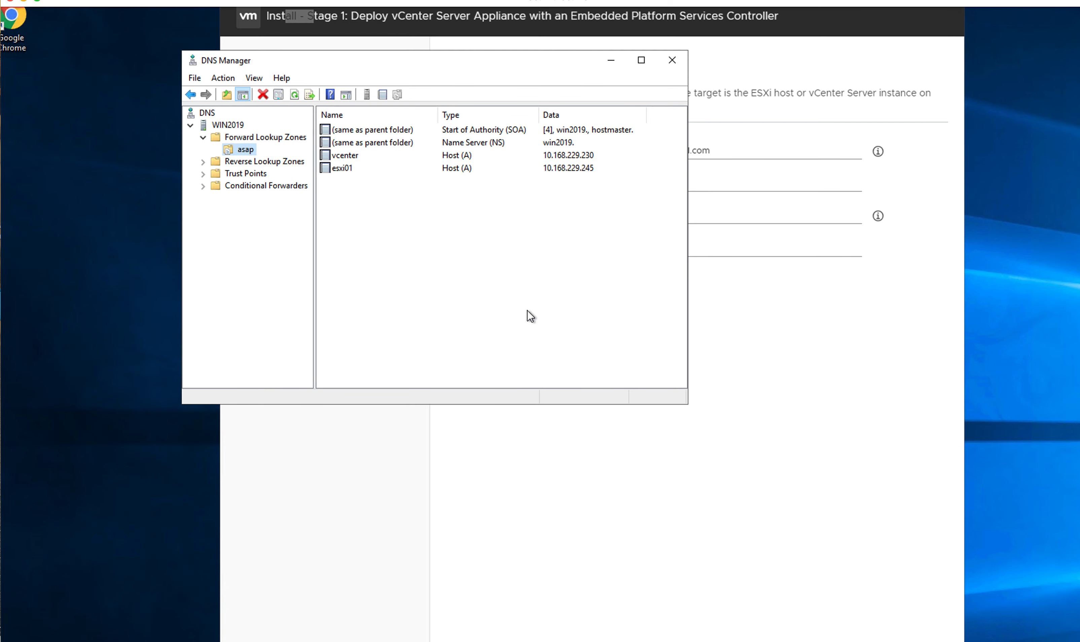
click(348, 155)
click(348, 167)
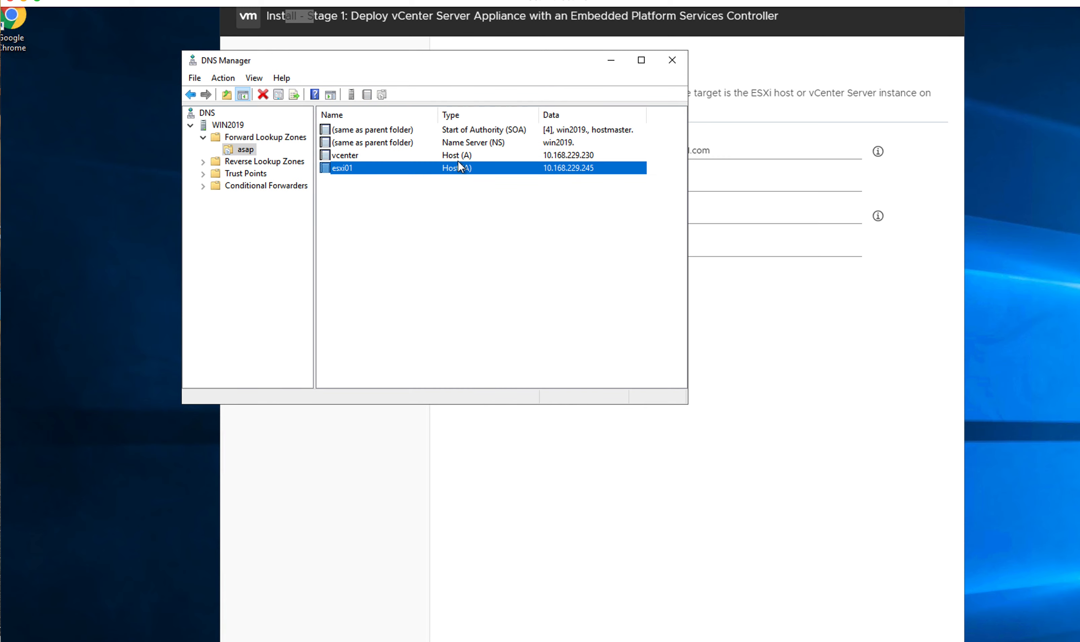
drag(419, 69, 693, 380)
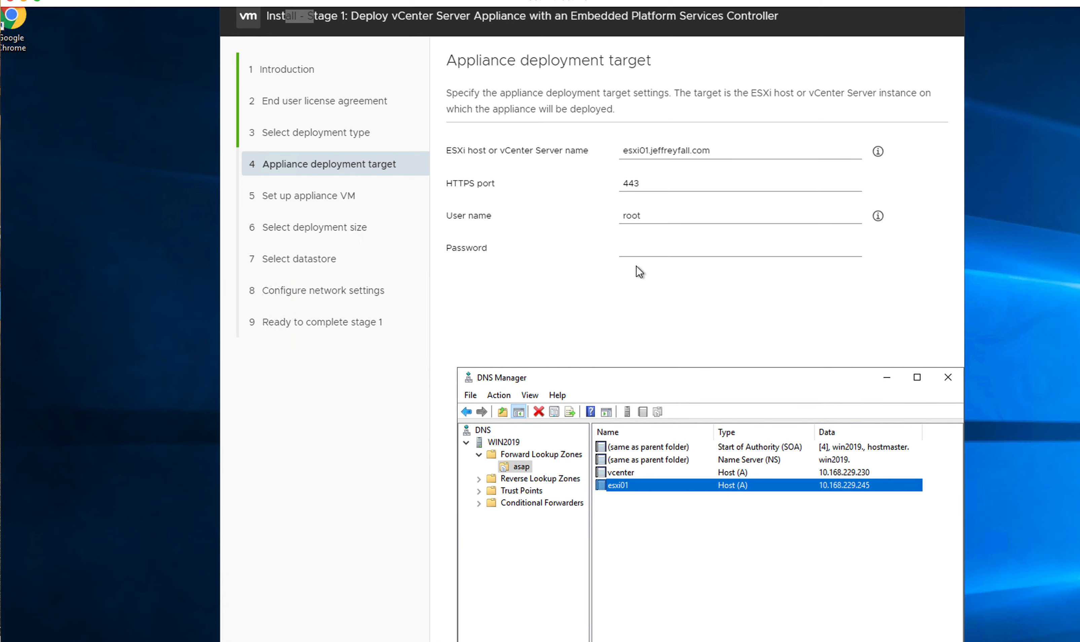
Step: Replace the old domain so the ESXi host name reads esxi01.asap, then move to Password
click(729, 150)
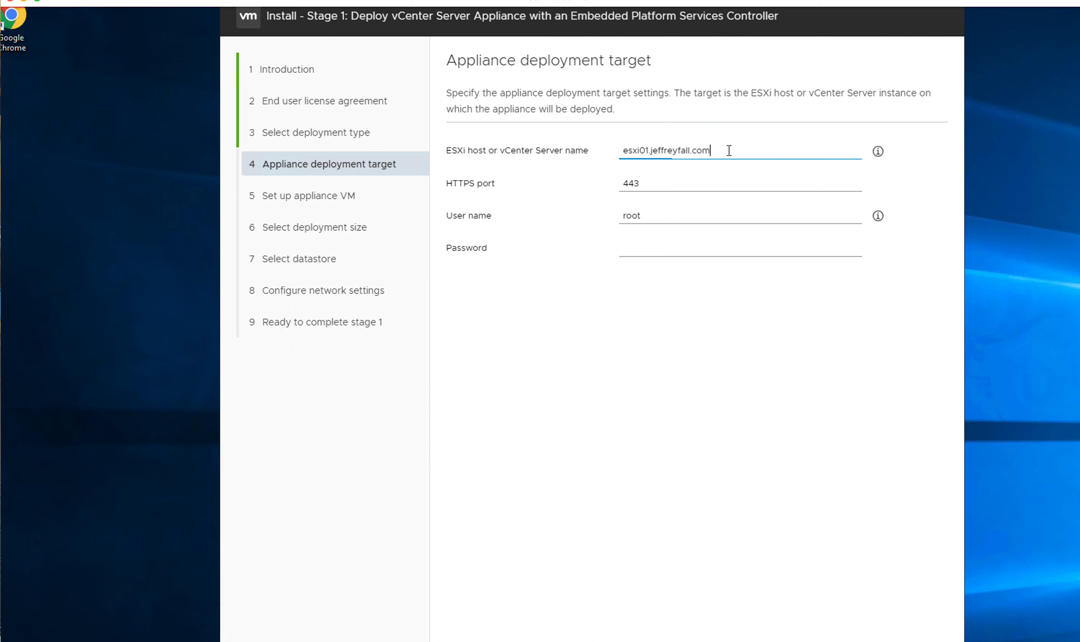
key(BackSpace)
key(BackSpace)
key(BackSpace)
key(BackSpace)
key(BackSpace)
key(BackSpace)
key(BackSpace)
key(BackSpace)
key(BackSpace)
key(BackSpace)
key(BackSpace)
key(BackSpace)
key(BackSpace)
key(BackSpace)
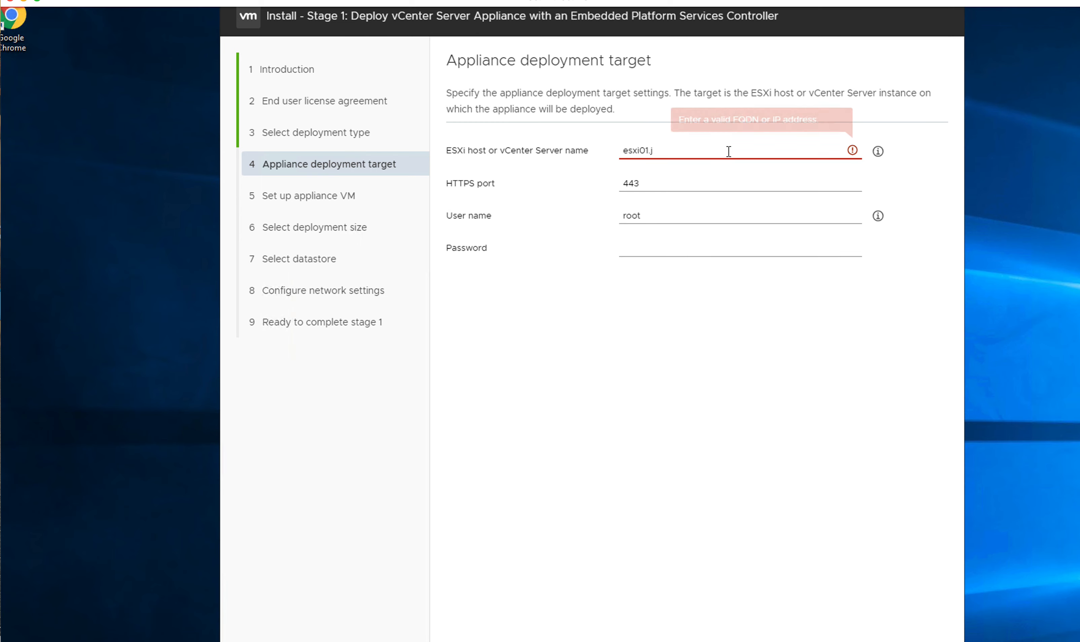
key(BackSpace)
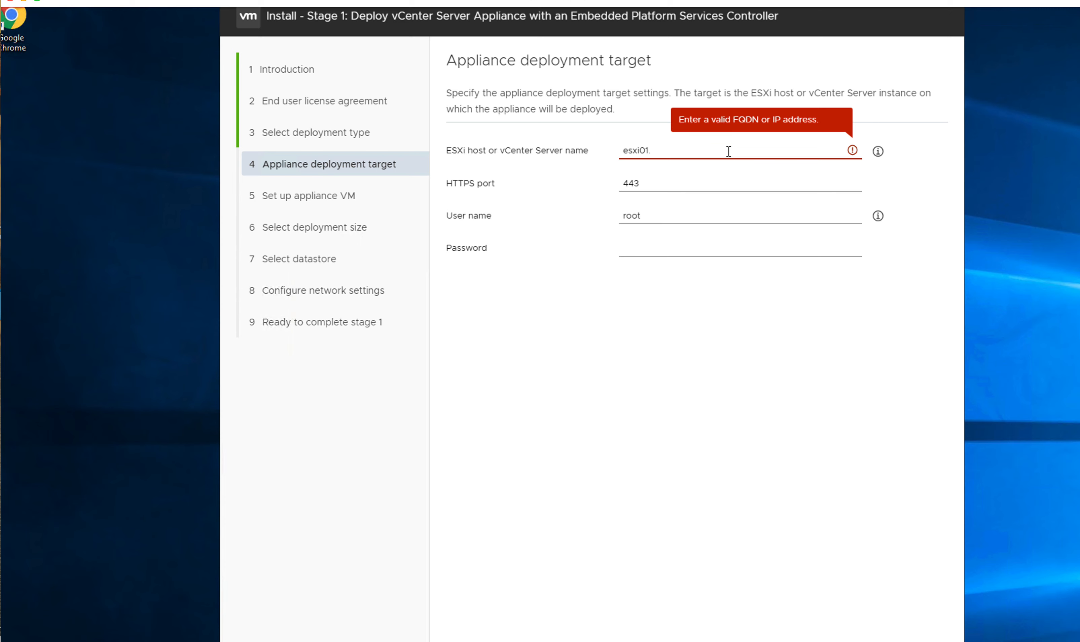
text(.asap)
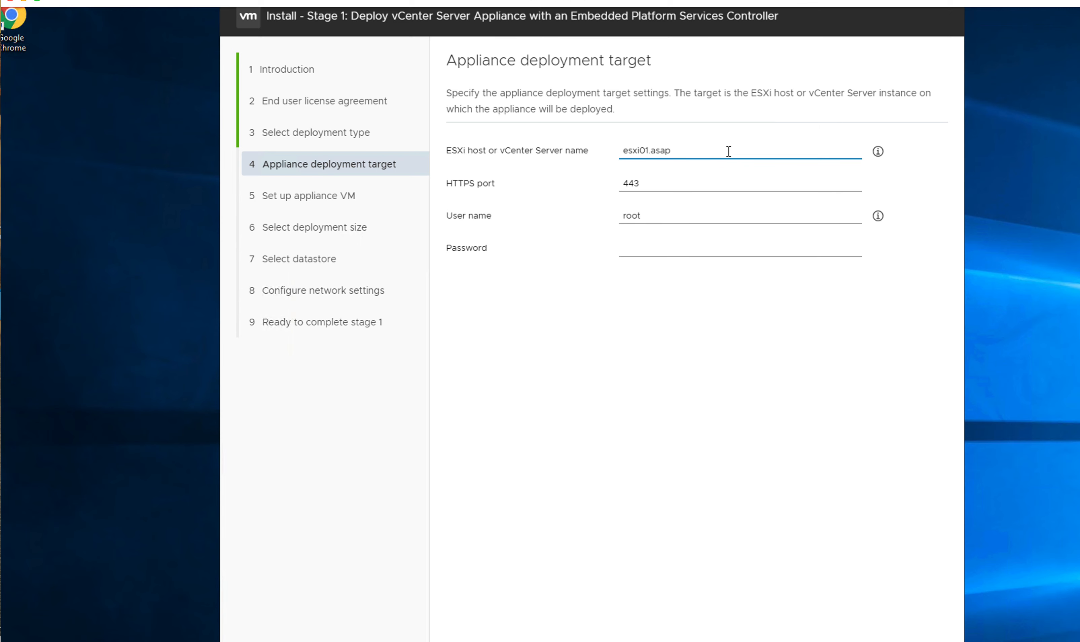
click(720, 182)
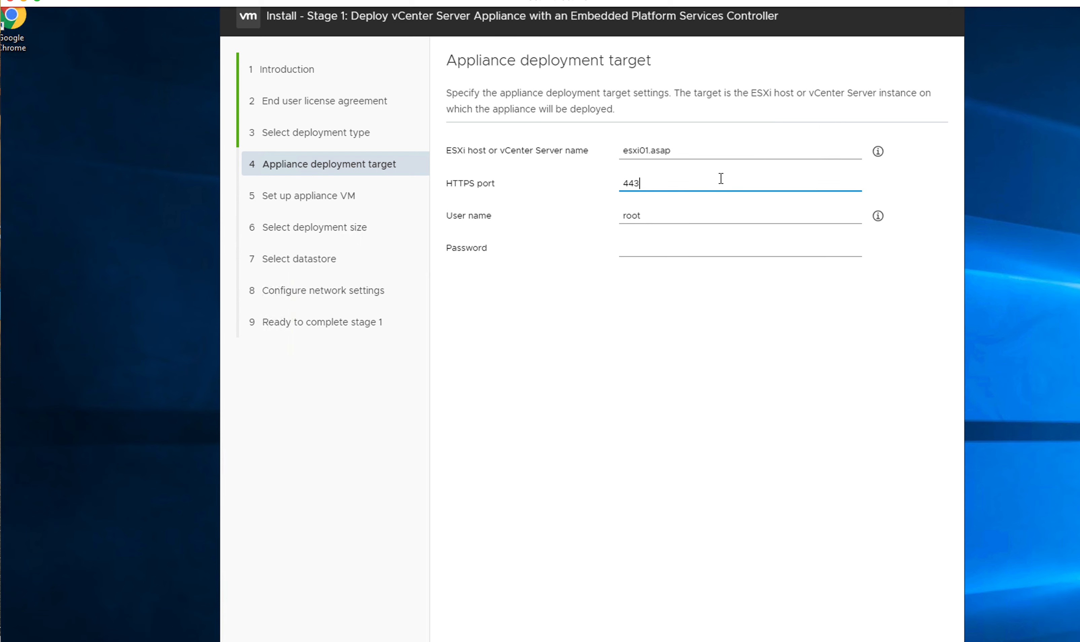
click(704, 241)
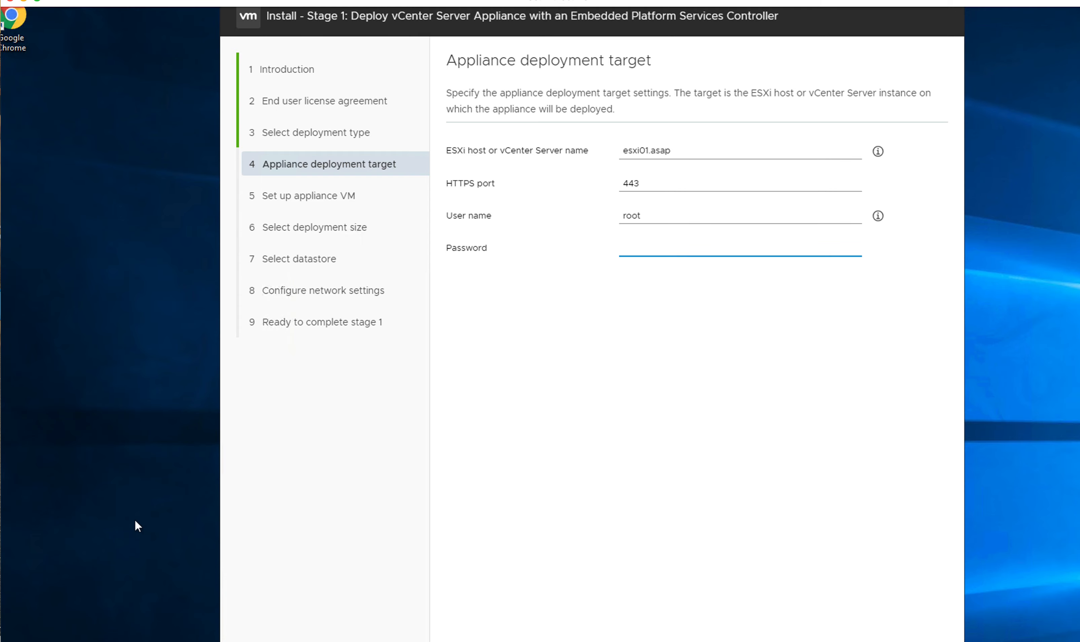
scroll(85, 517, down, 6)
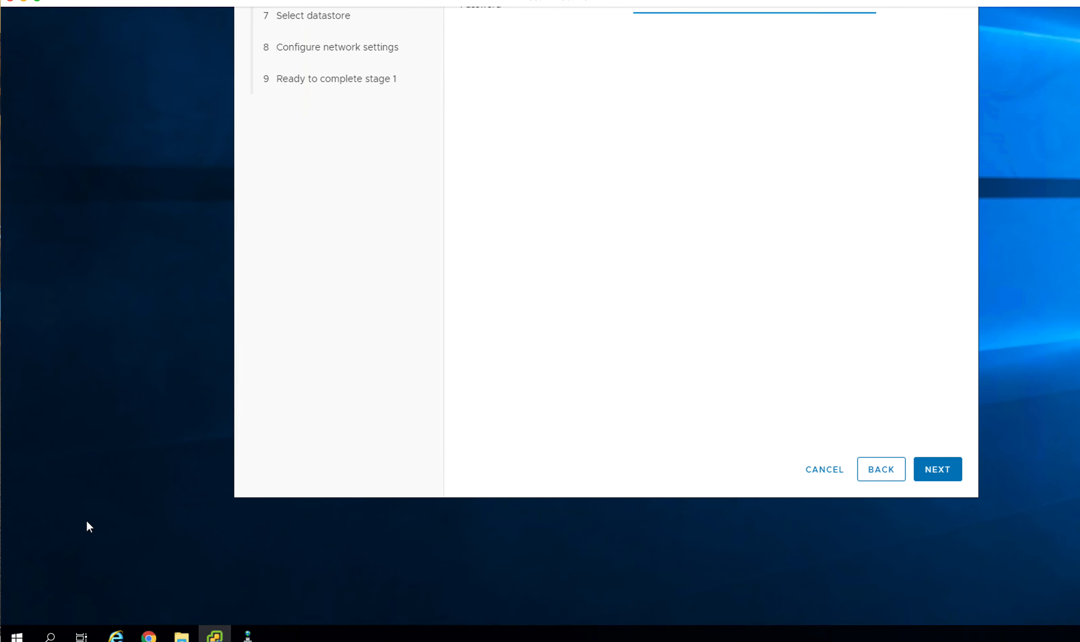
Step: Open Command Prompt from a 'cmd' search and ping esxi01
click(50, 635)
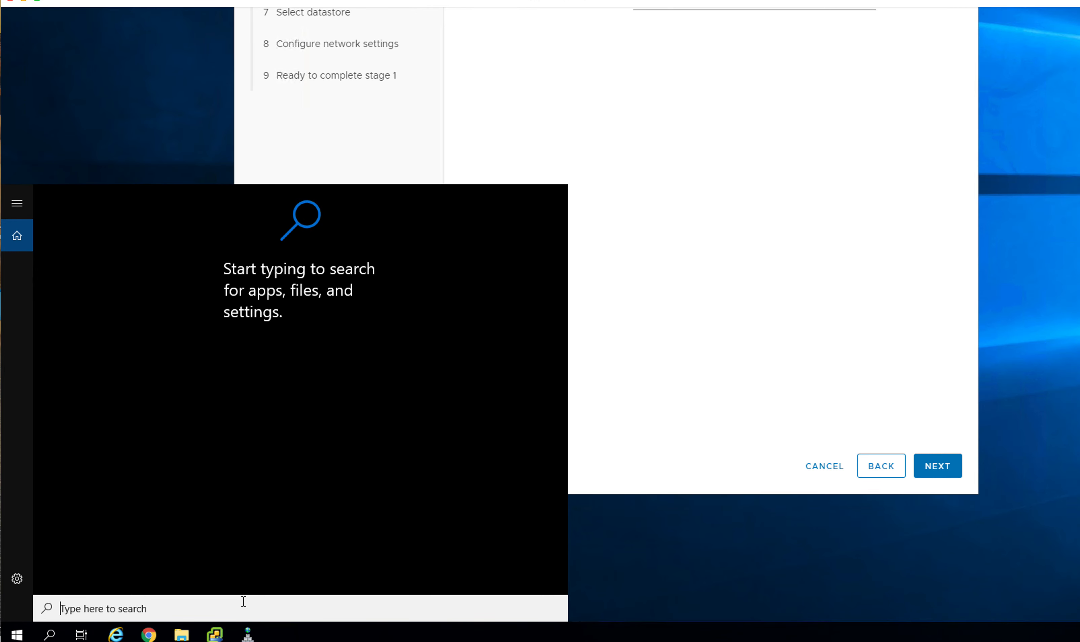
text(cmd)
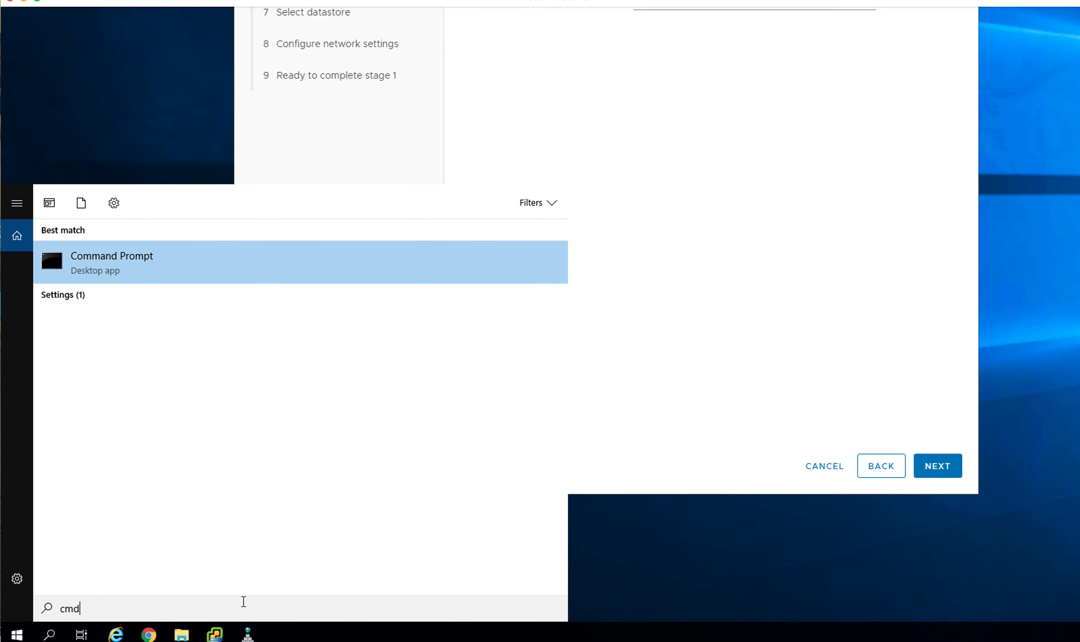
click(111, 261)
scroll(427, 116, up, 6)
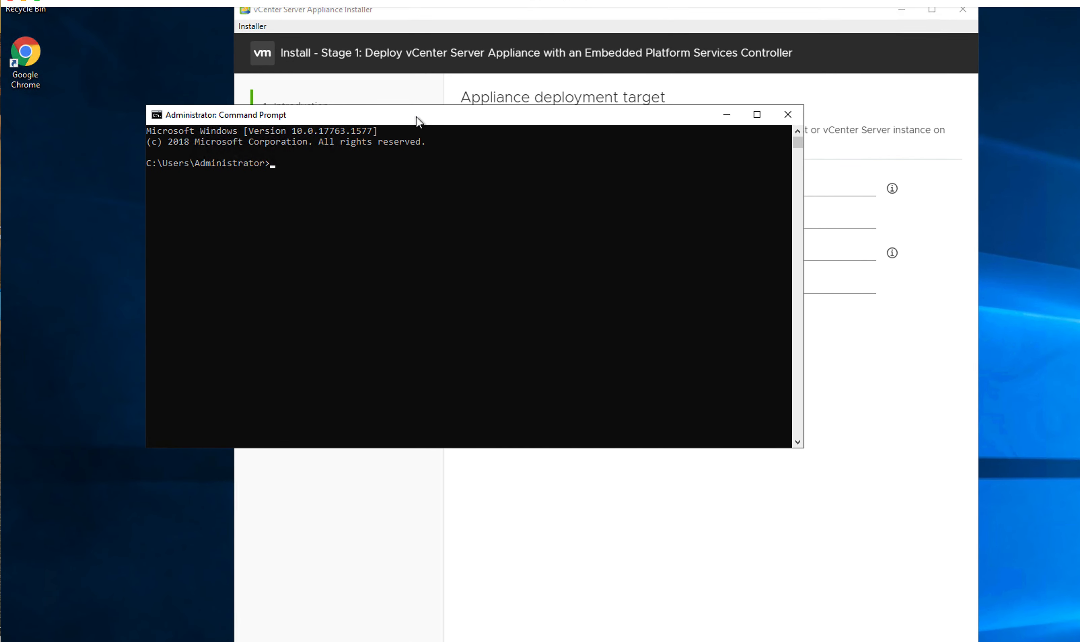
drag(403, 117, 485, 178)
text(ping esxi01)
key(Return)
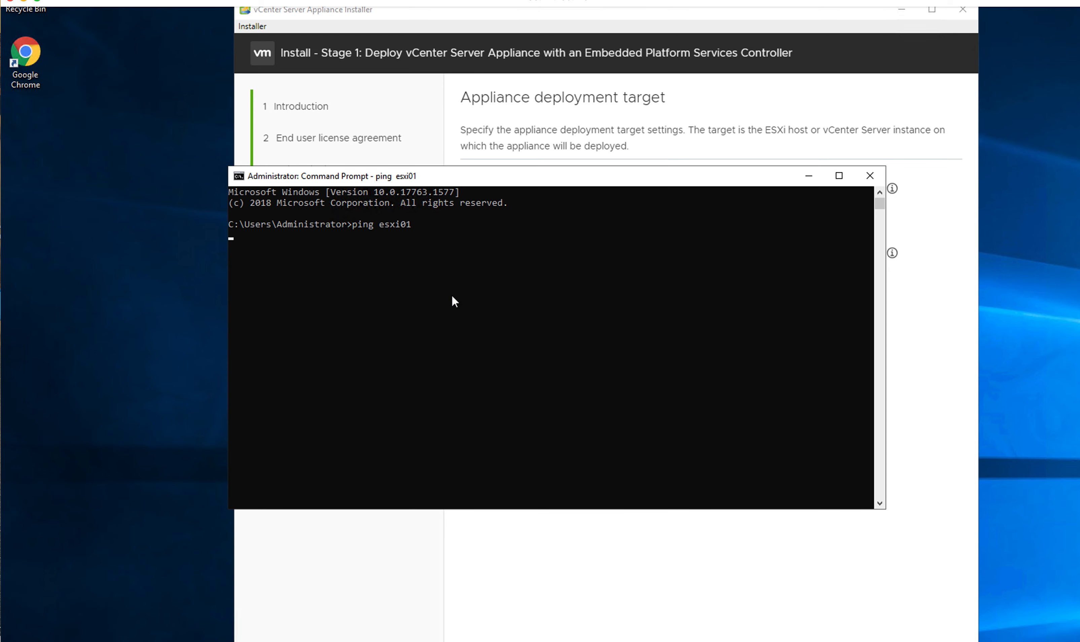
key(Return)
Step: Ping esxi01.asap, fixing the 'adap' typo, confirm replies from 10.168.229.245, and close Command Prompt
text(ping esxi01)
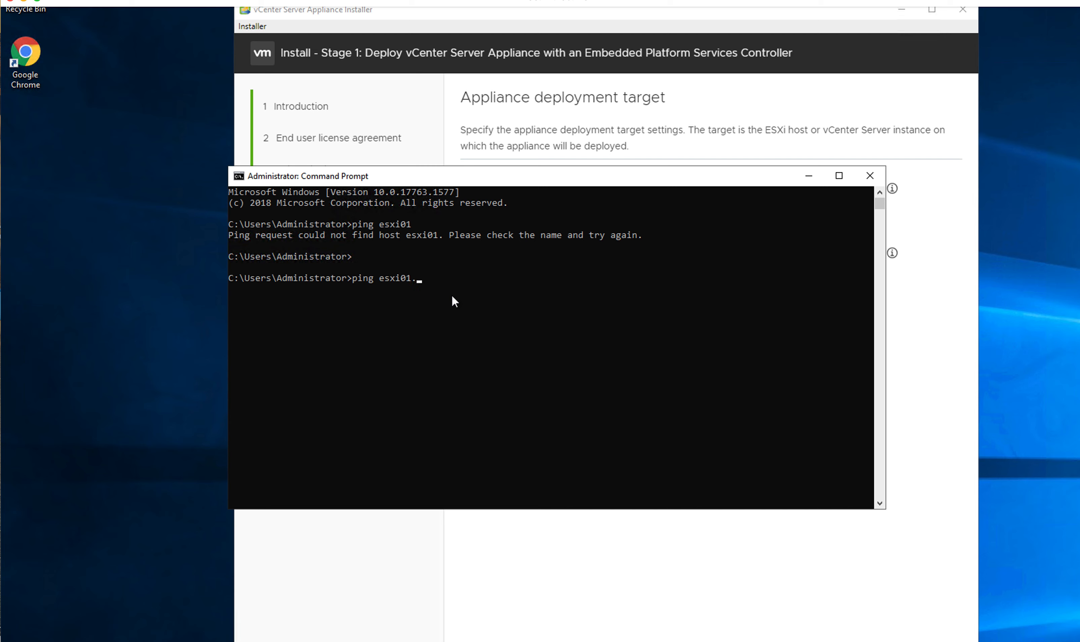
text(.adap)
key(Return)
key(ctrl+c)
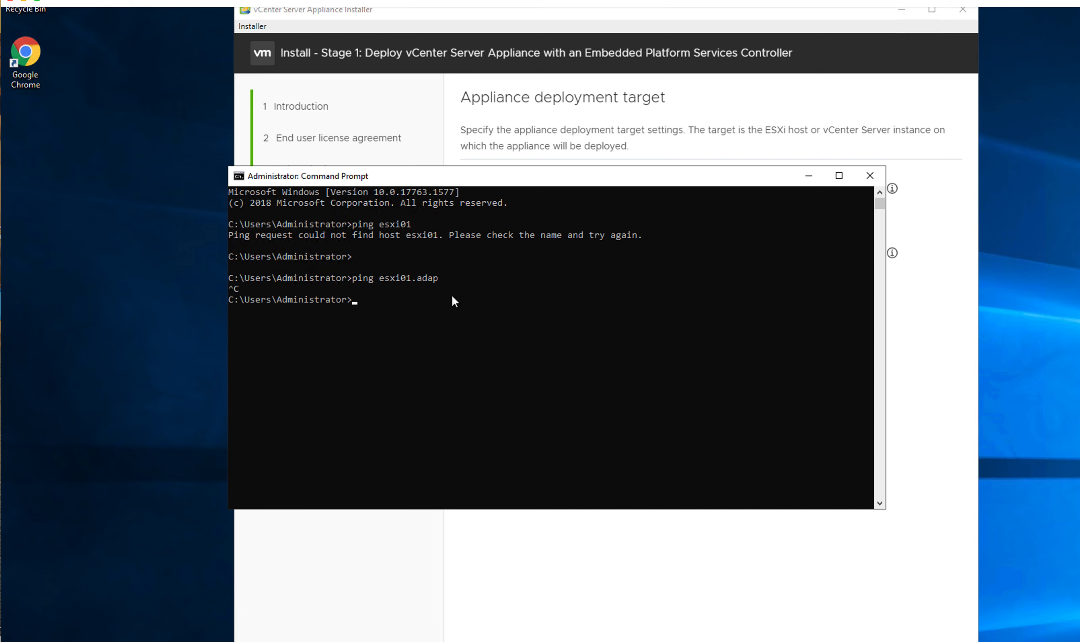
key(Up)
text(sap)
key(Return)
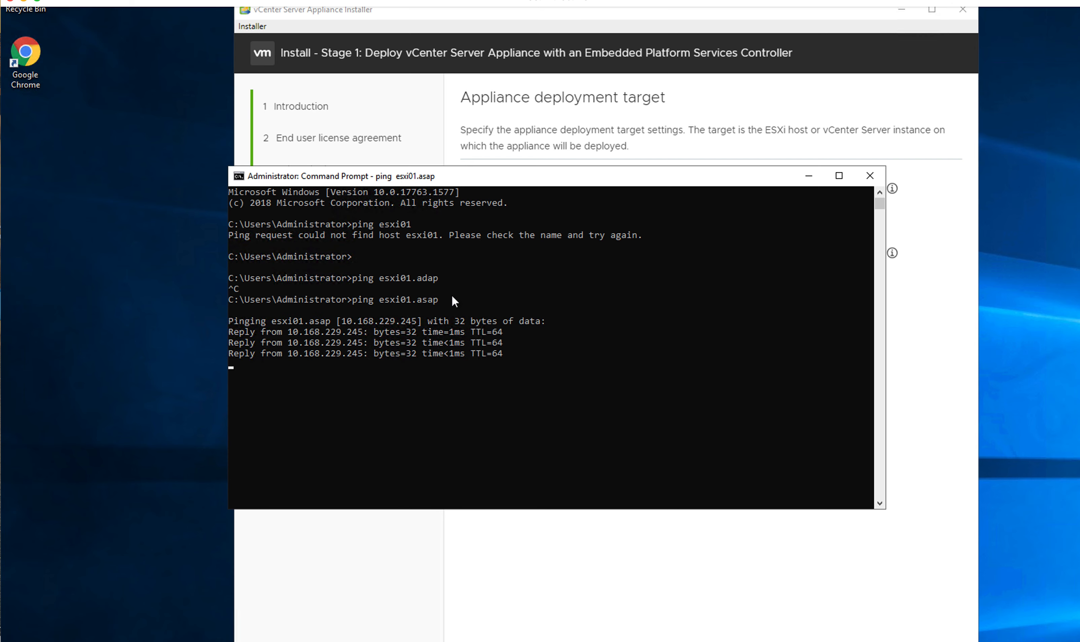
key(ctrl+c)
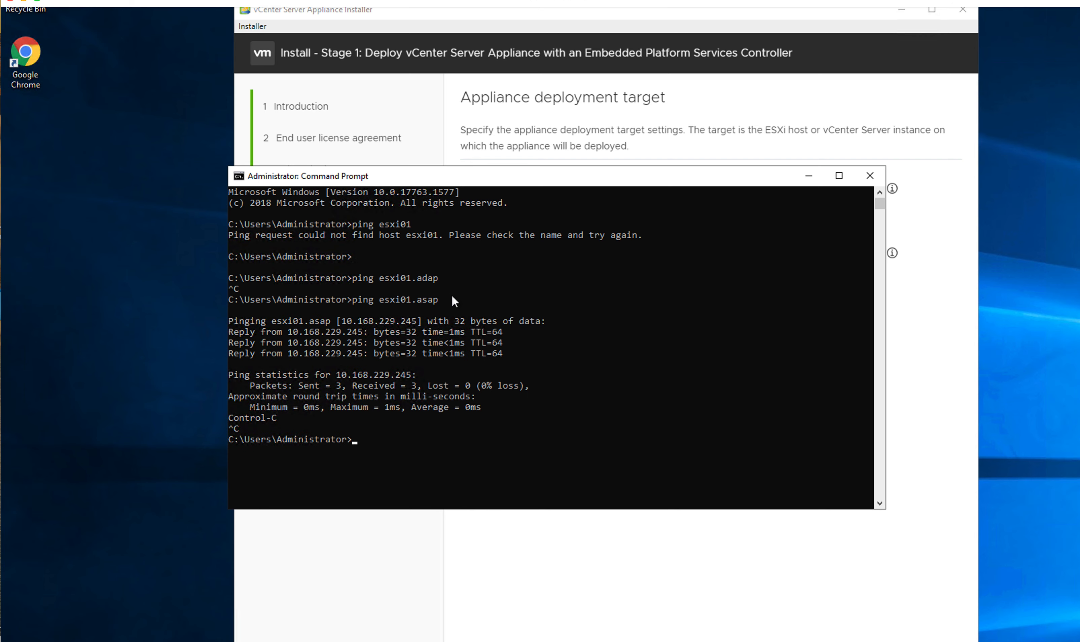
click(869, 176)
click(715, 187)
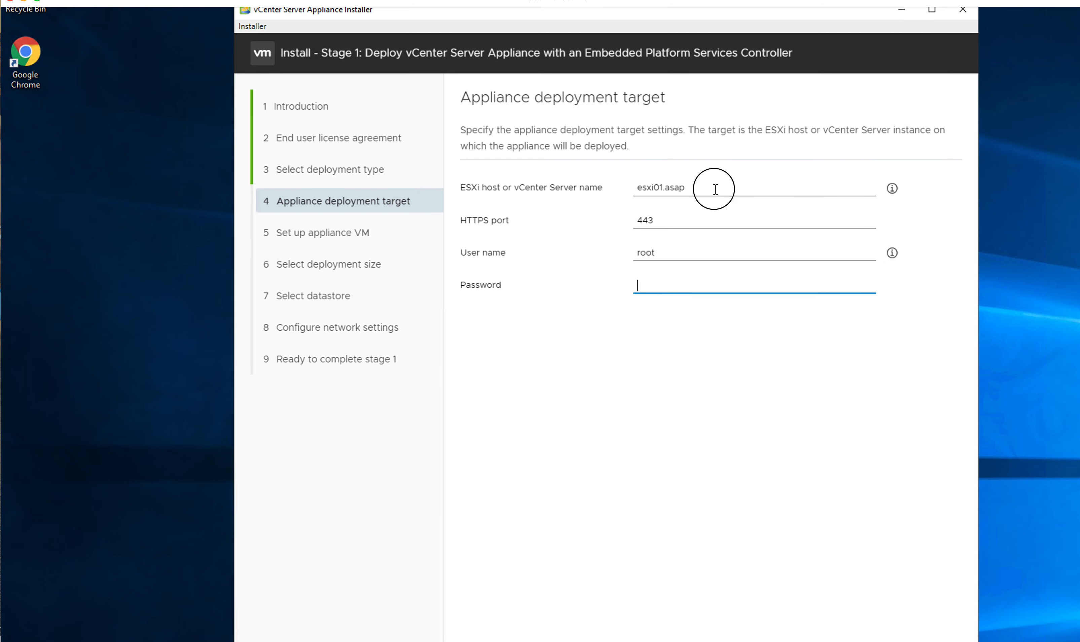
Step: Paste the ESXi host's root password, submit the target, and accept esxi01.asap's certificate warning
click(681, 281)
key(ctrl+v)
scroll(1009, 350, down, 6)
click(957, 501)
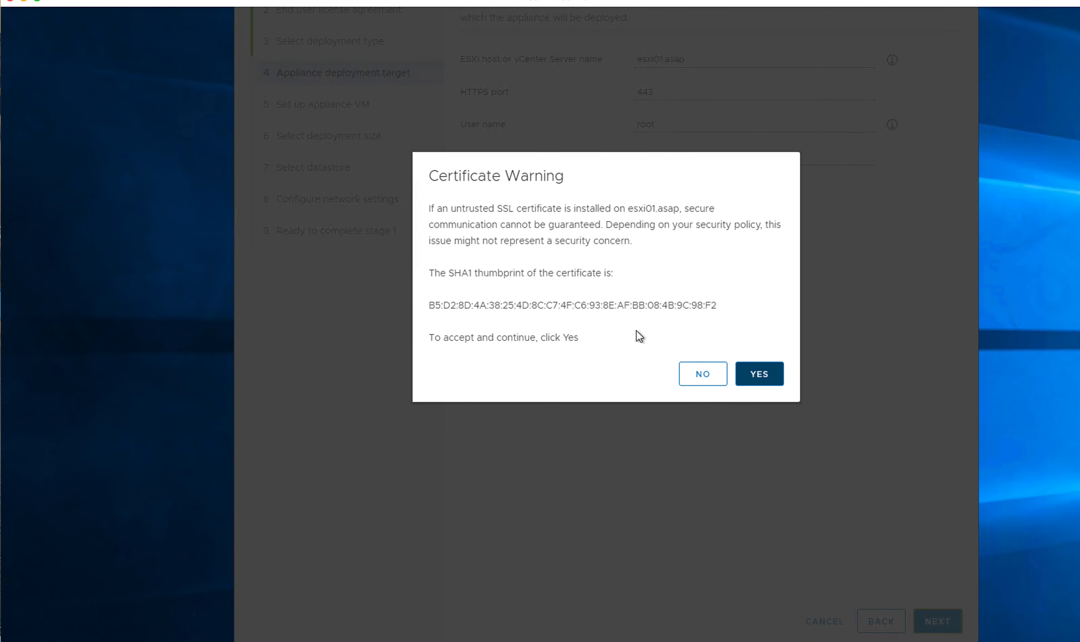
click(762, 374)
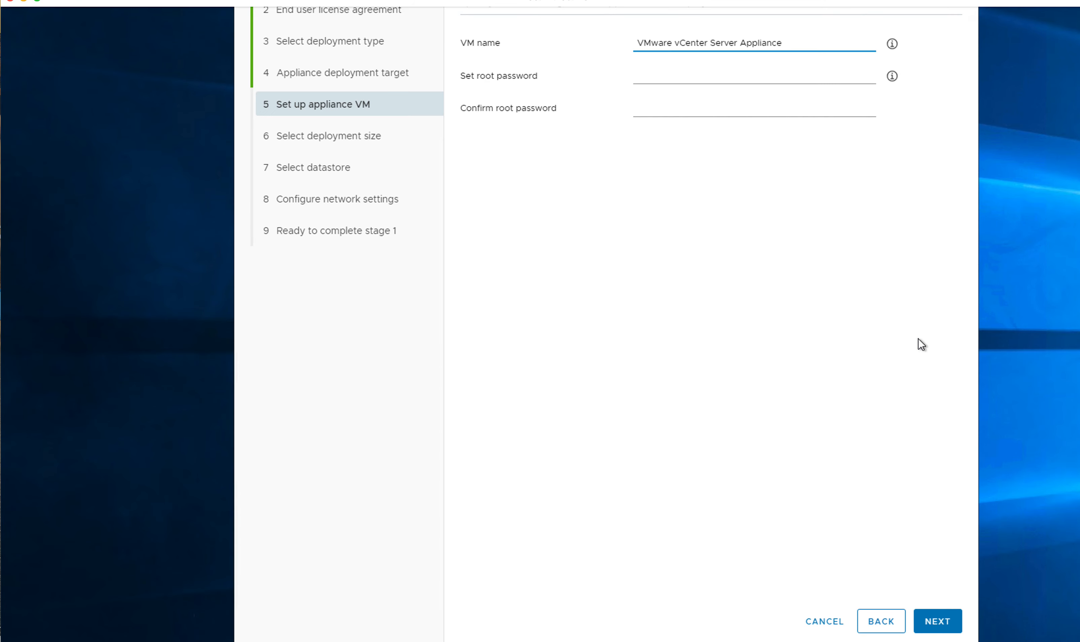
Step: Type the appliance root password in Set and Confirm root password, then continue to deployment size
scroll(918, 338, up, 3)
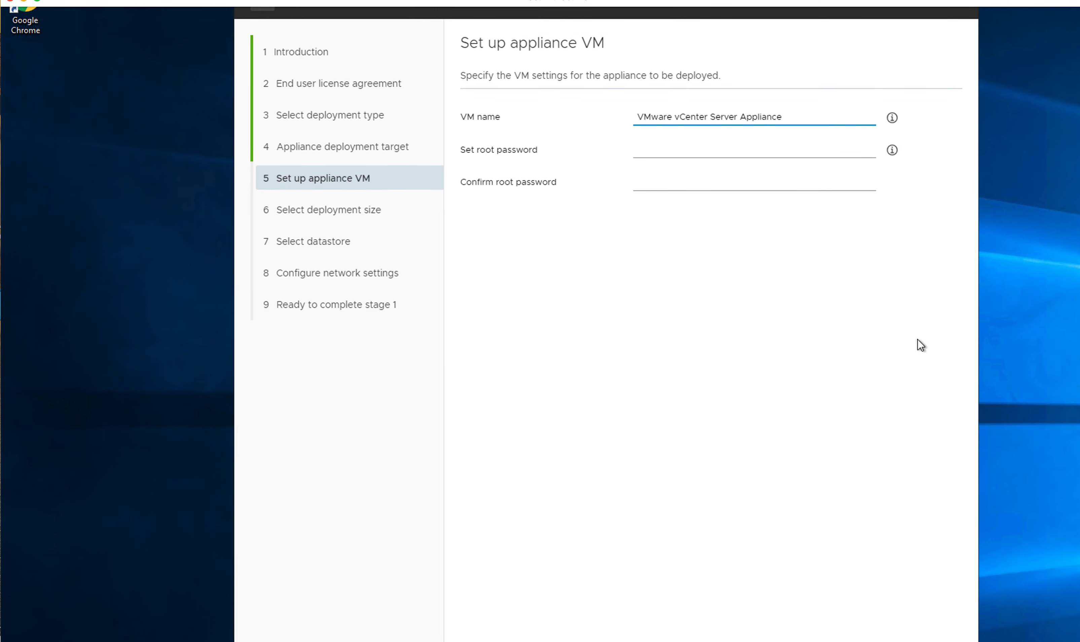
click(657, 151)
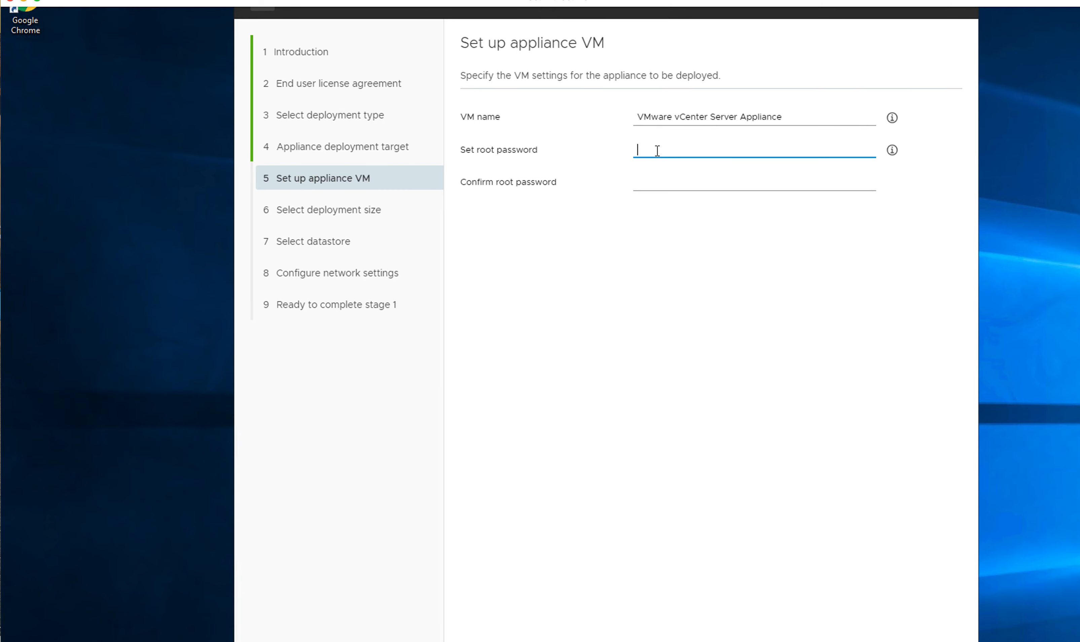
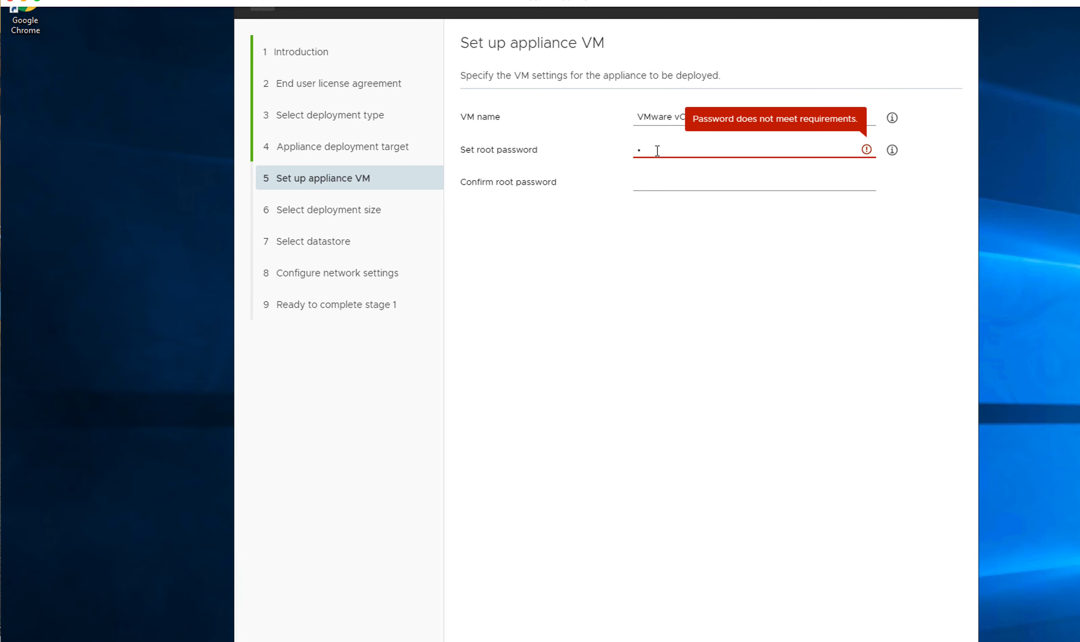
click(655, 180)
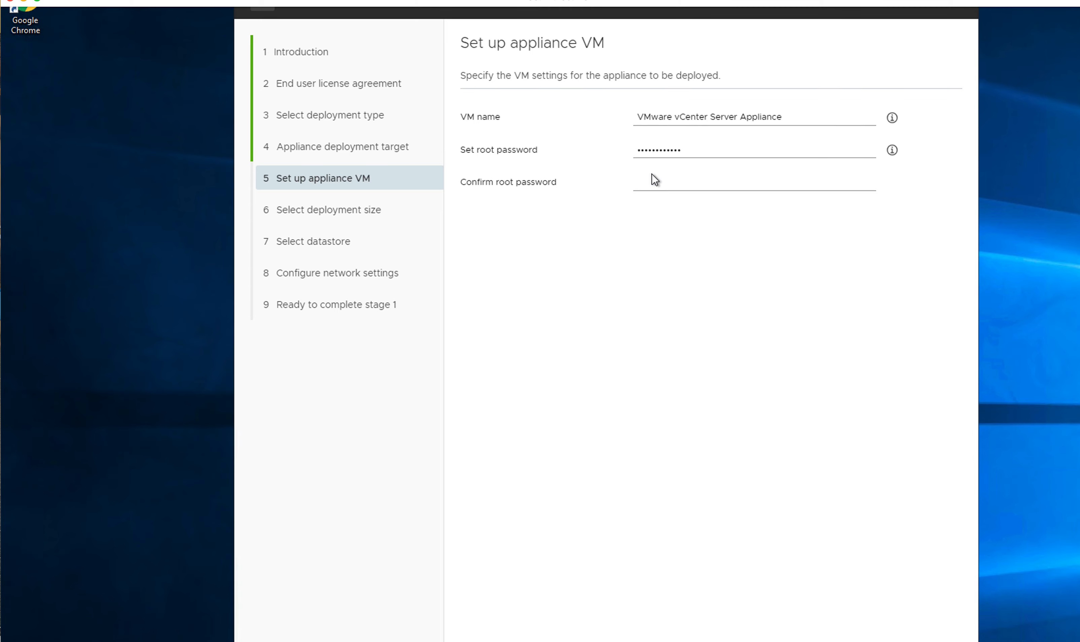
click(677, 182)
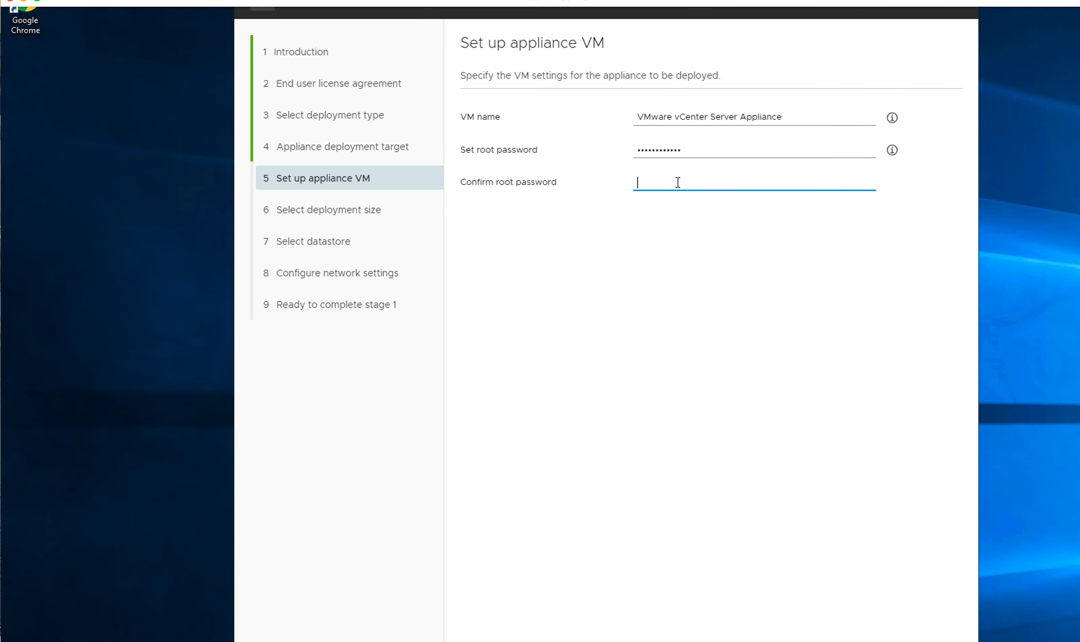
scroll(679, 233, down, 3)
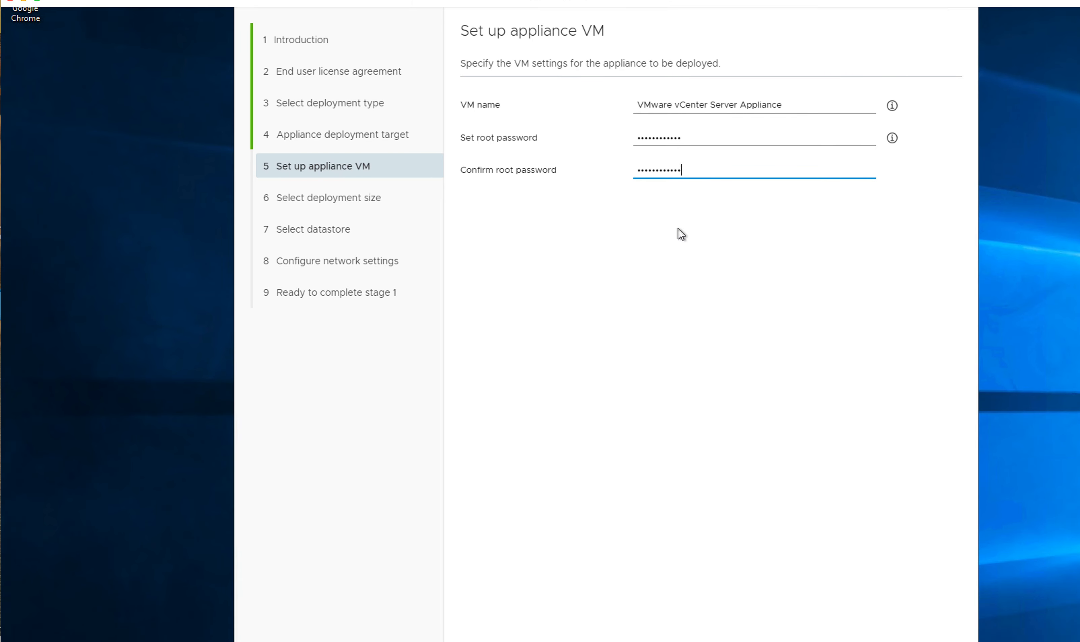
click(929, 574)
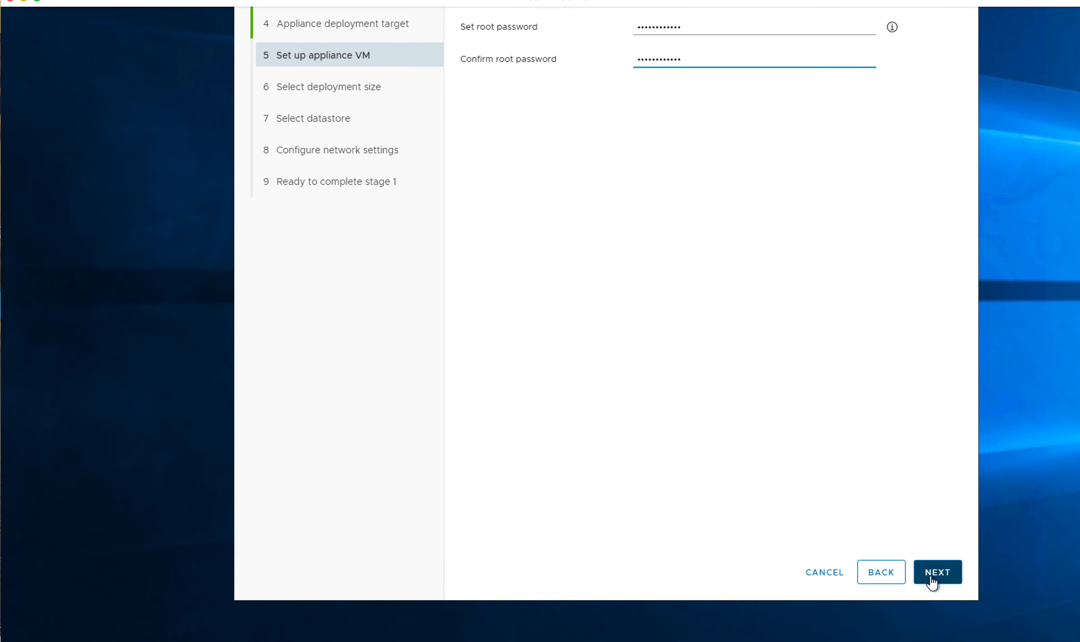
scroll(806, 441, up, 2)
scroll(806, 442, up, 2)
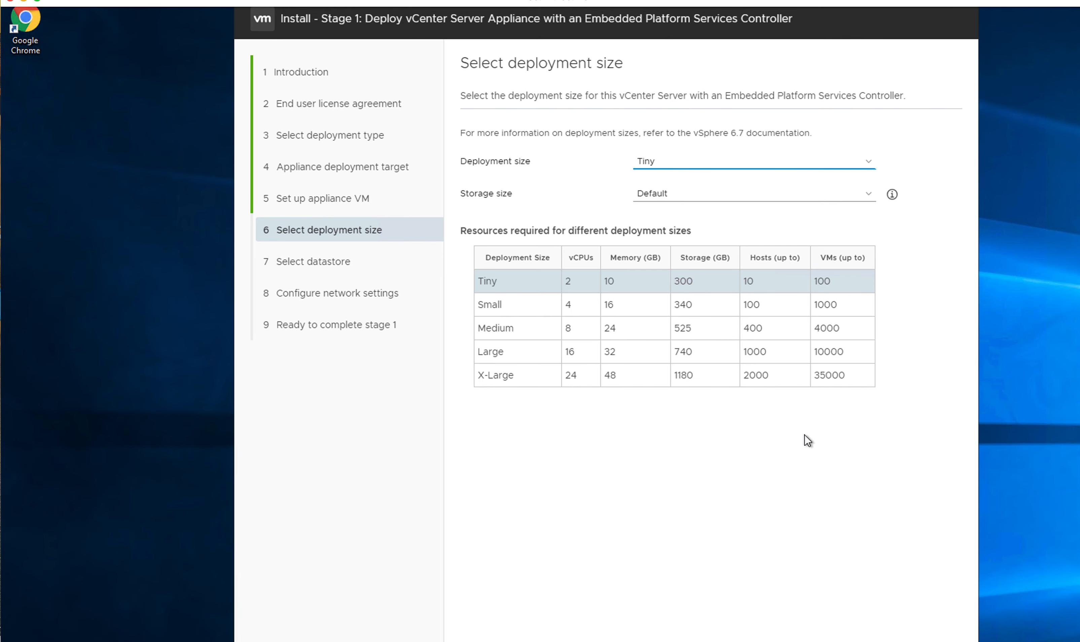
Step: Accept the Tiny size, then datastore1 with Enable Thin Disk Mode, reaching Configure network settings
scroll(808, 440, down, 3)
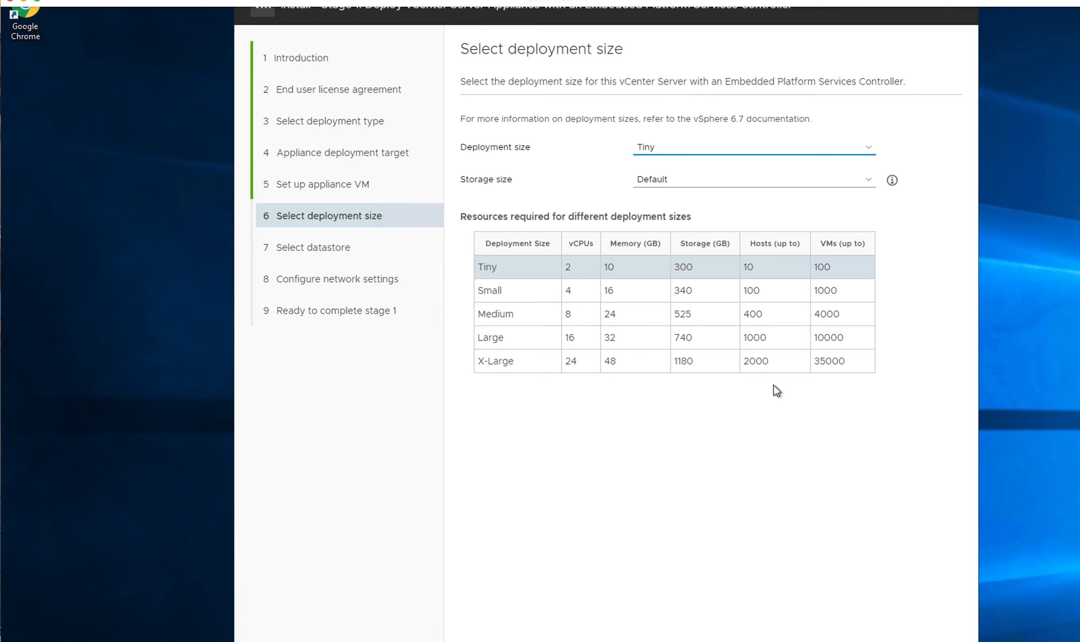
scroll(776, 391, down, 2)
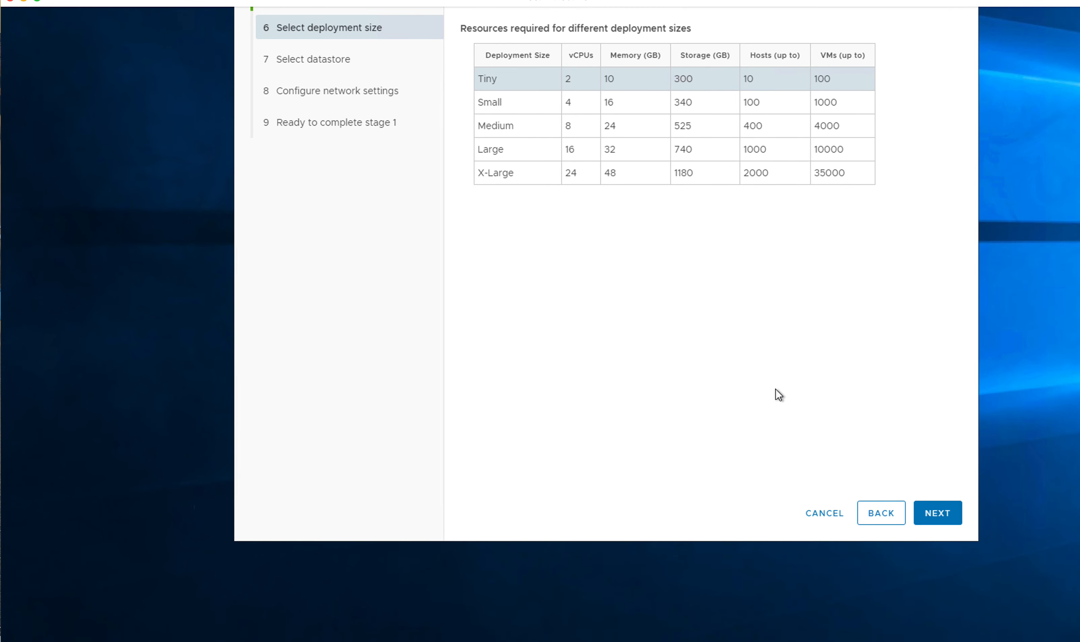
click(940, 511)
scroll(837, 409, up, 3)
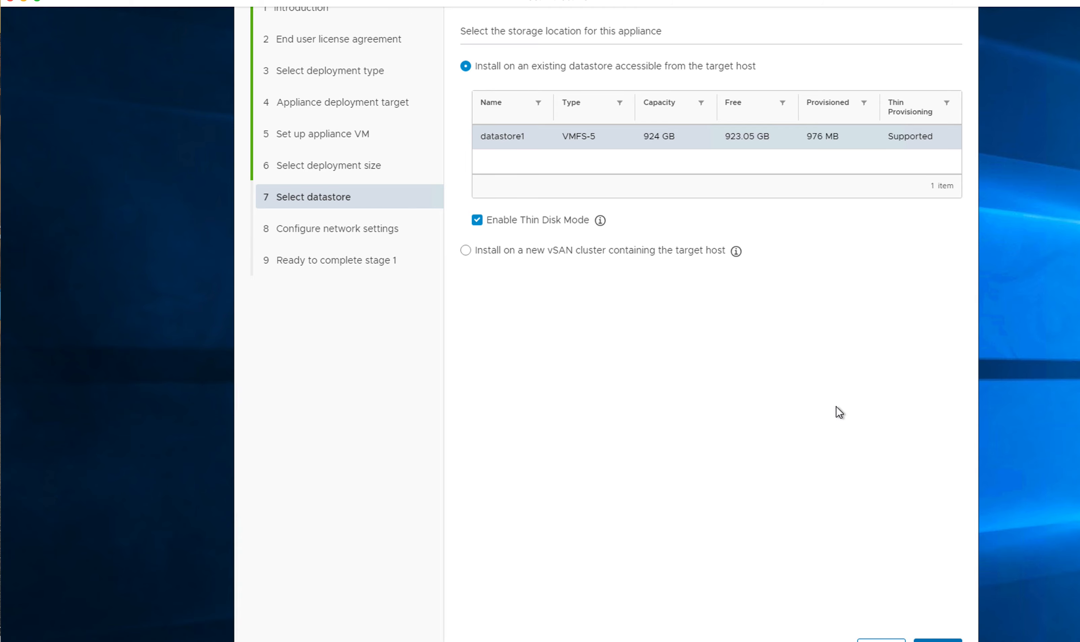
scroll(819, 410, down, 2)
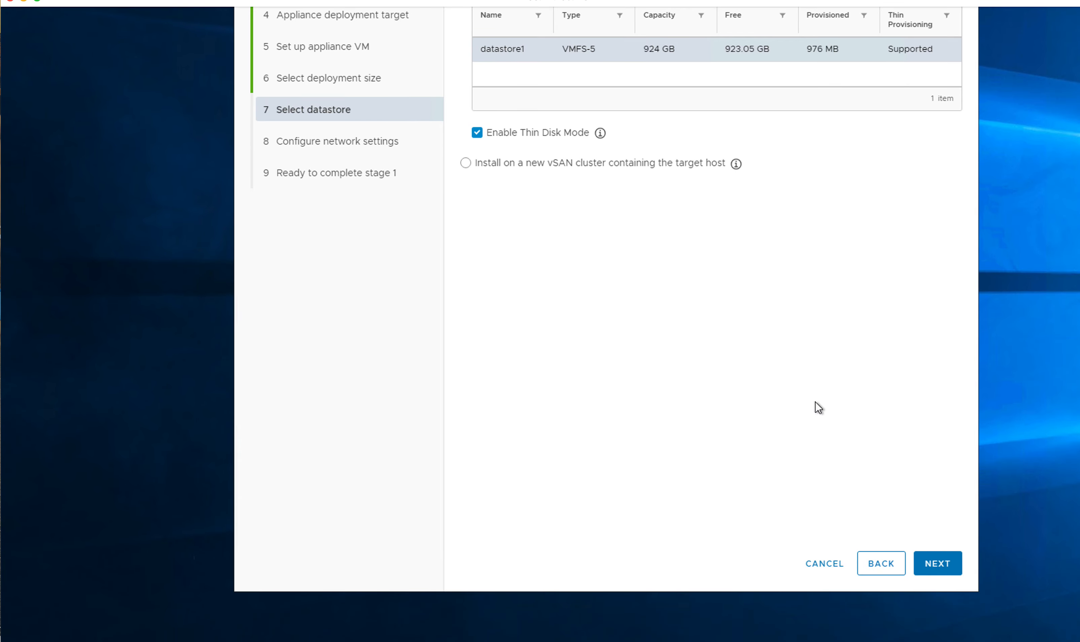
click(937, 564)
scroll(827, 456, up, 2)
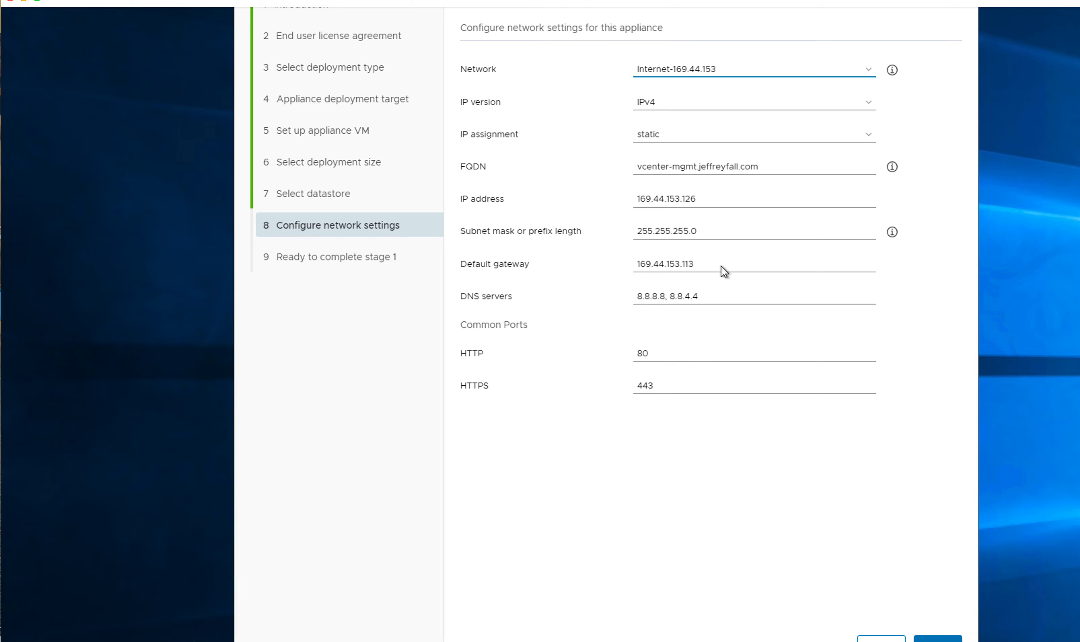
Step: Put the appliance on Vmware Network and change its FQDN to vcenter.asap
click(869, 70)
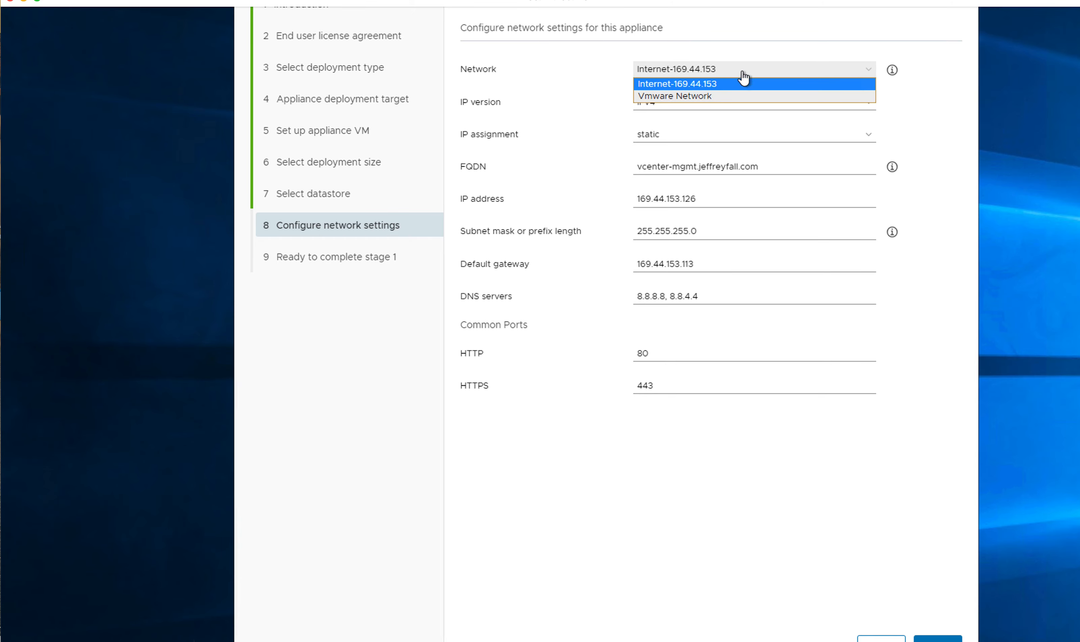
click(701, 96)
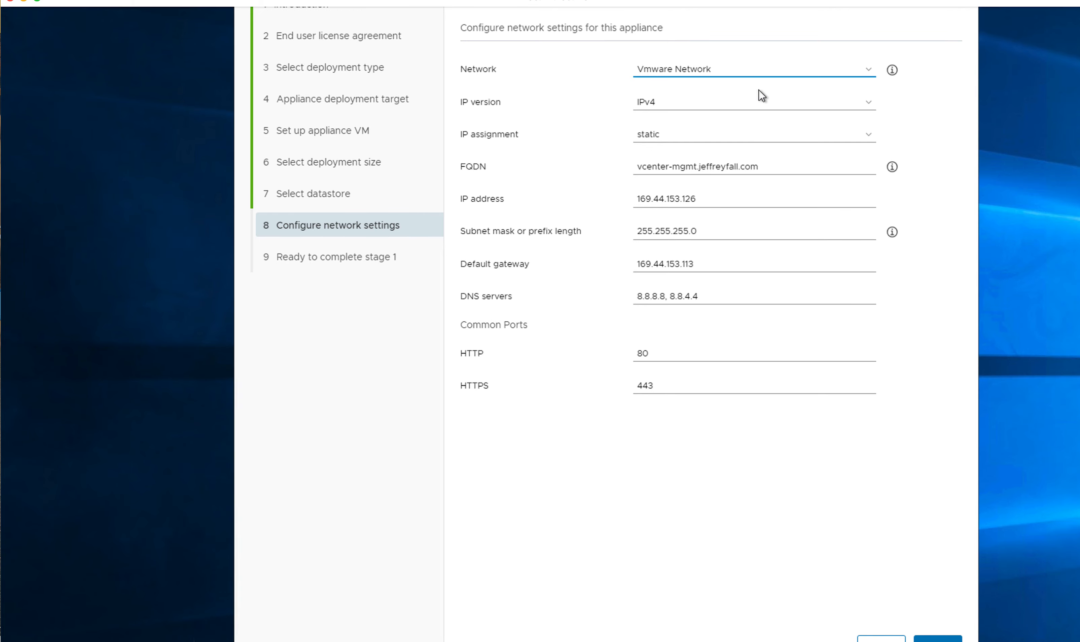
click(777, 169)
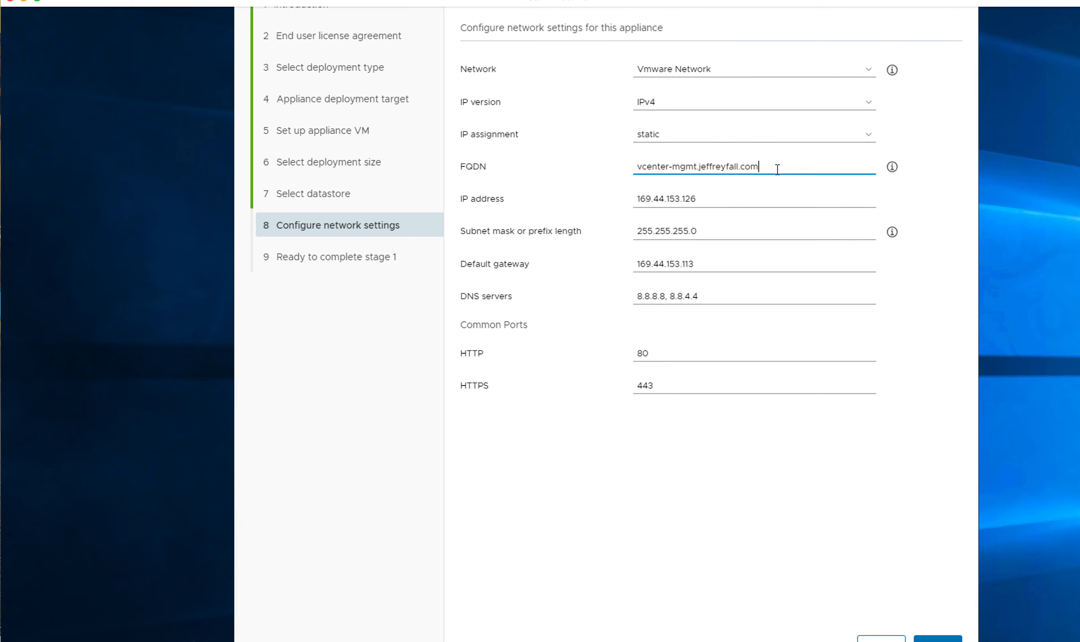
key(BackSpace)
key(BackSpace)
key(BackSpace)
key(BackSpace)
key(BackSpace)
key(BackSpace)
key(BackSpace)
key(BackSpace)
key(BackSpace)
key(BackSpace)
key(BackSpace)
key(BackSpace)
key(BackSpace)
key(BackSpace)
key(BackSpace)
key(BackSpace)
key(BackSpace)
key(BackSpace)
key(BackSpace)
key(BackSpace)
key(BackSpace)
key(BackSpace)
key(BackSpace)
key(BackSpace)
key(BackSpace)
key(BackSpace)
key(BackSpace)
key(BackSpace)
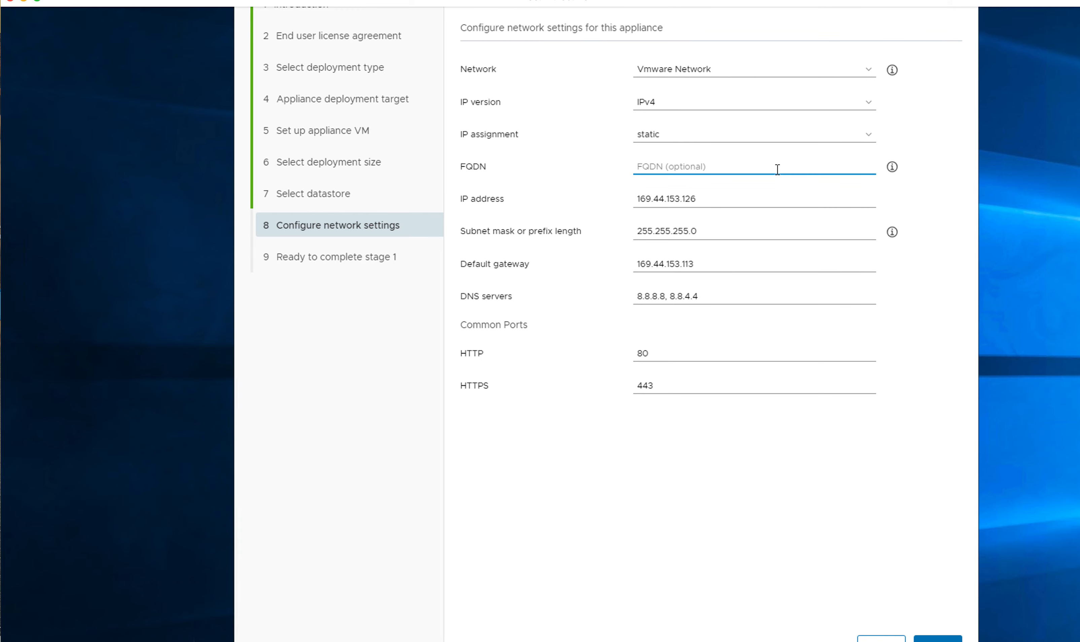
text(vcenter)
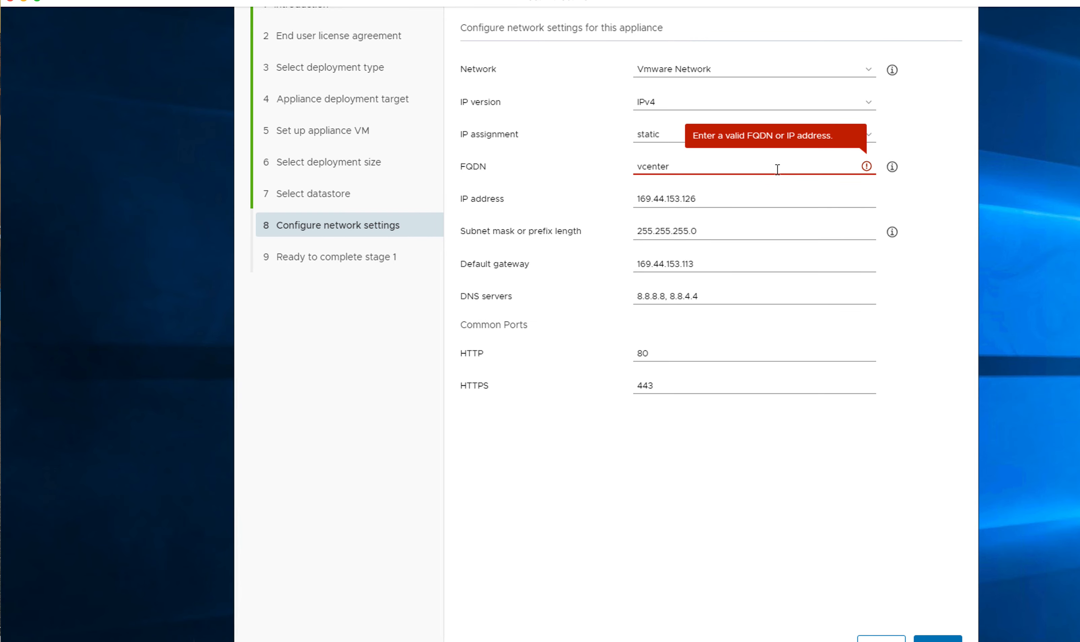
text(.asap)
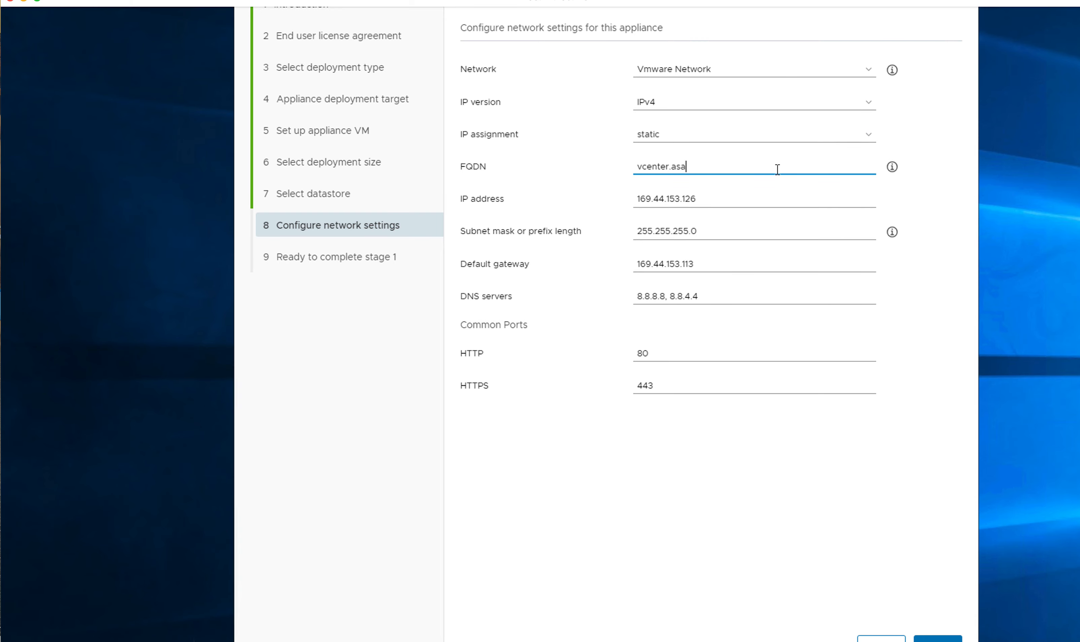
click(759, 199)
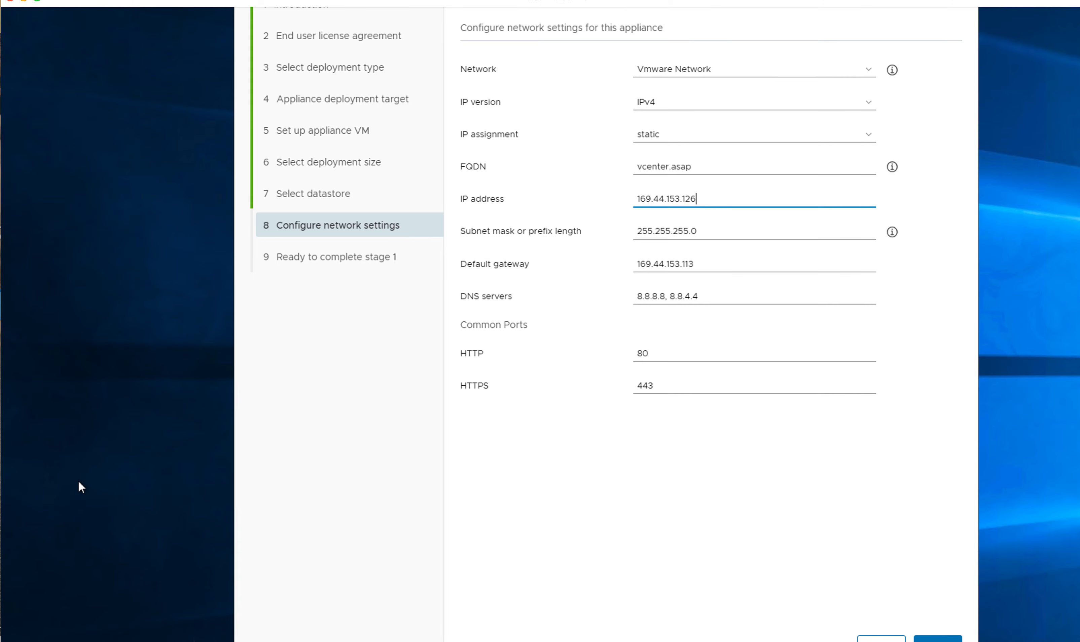
scroll(82, 479, down, 3)
scroll(83, 478, down, 3)
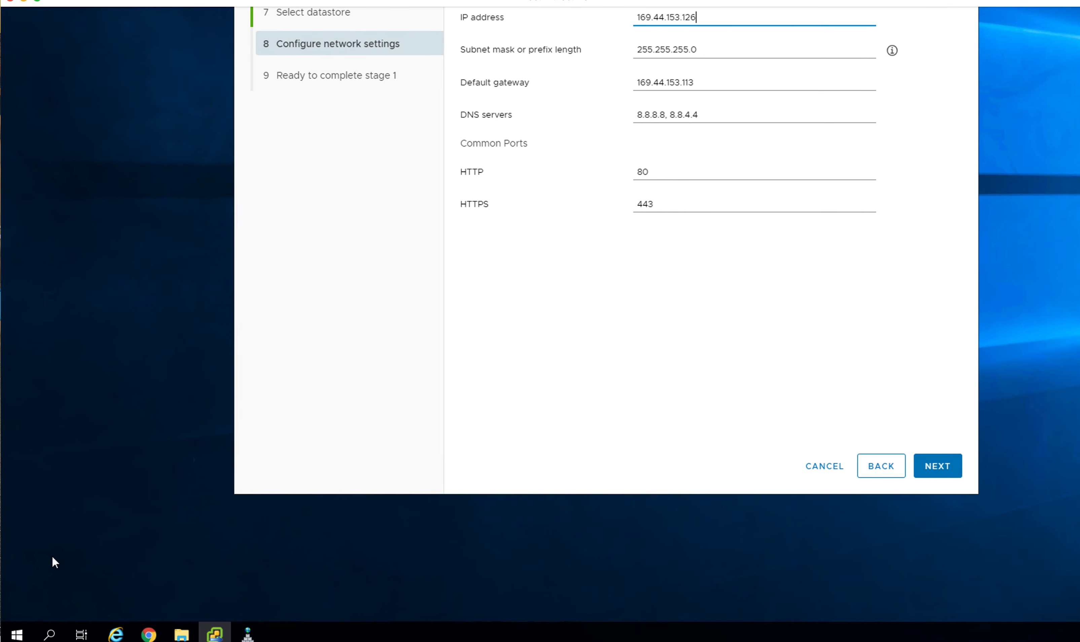
Step: Launch Command Prompt by searching for cmd and move its window down
click(20, 634)
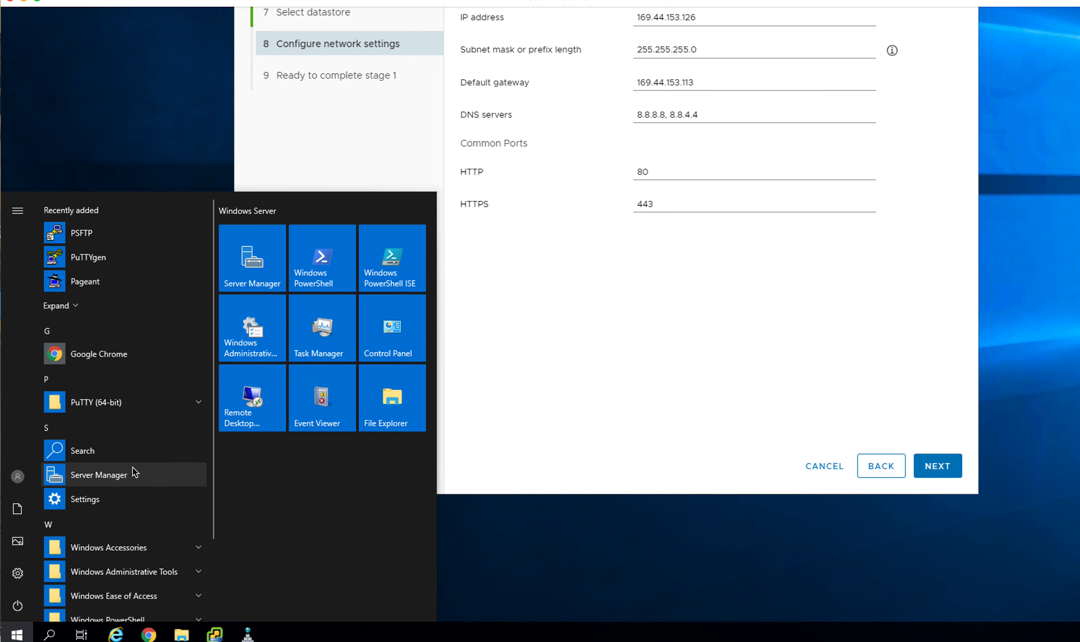
click(50, 635)
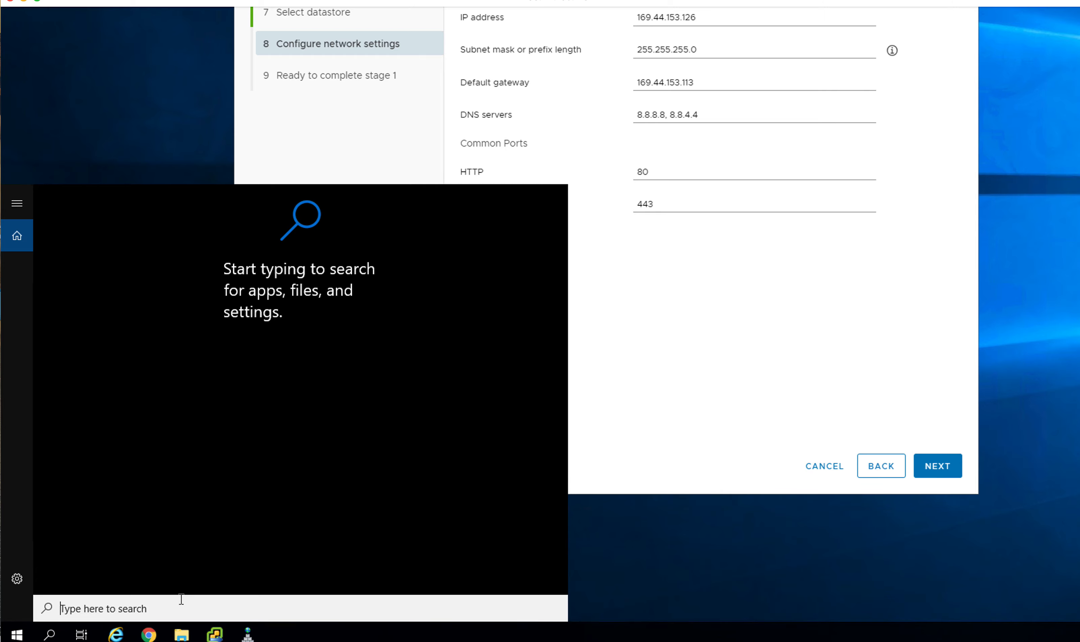
text(cmd)
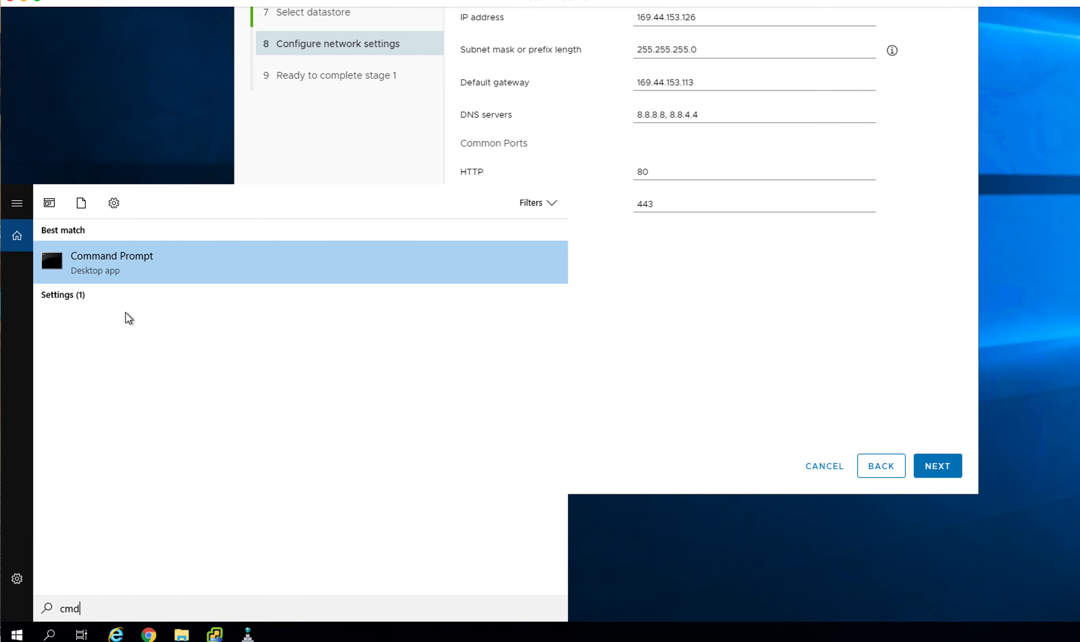
click(130, 262)
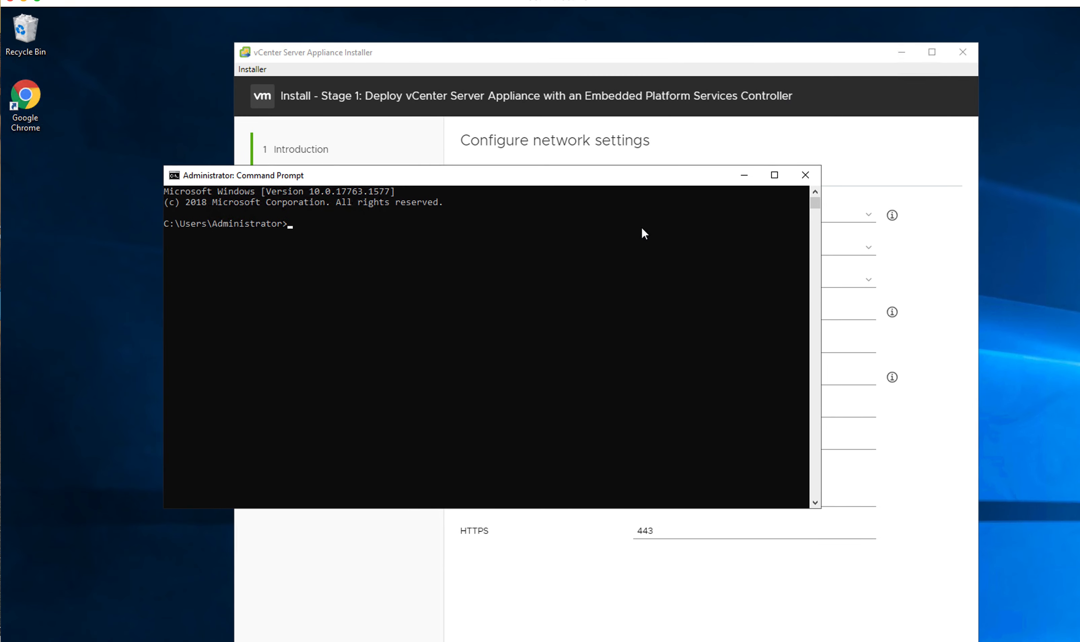
click(392, 349)
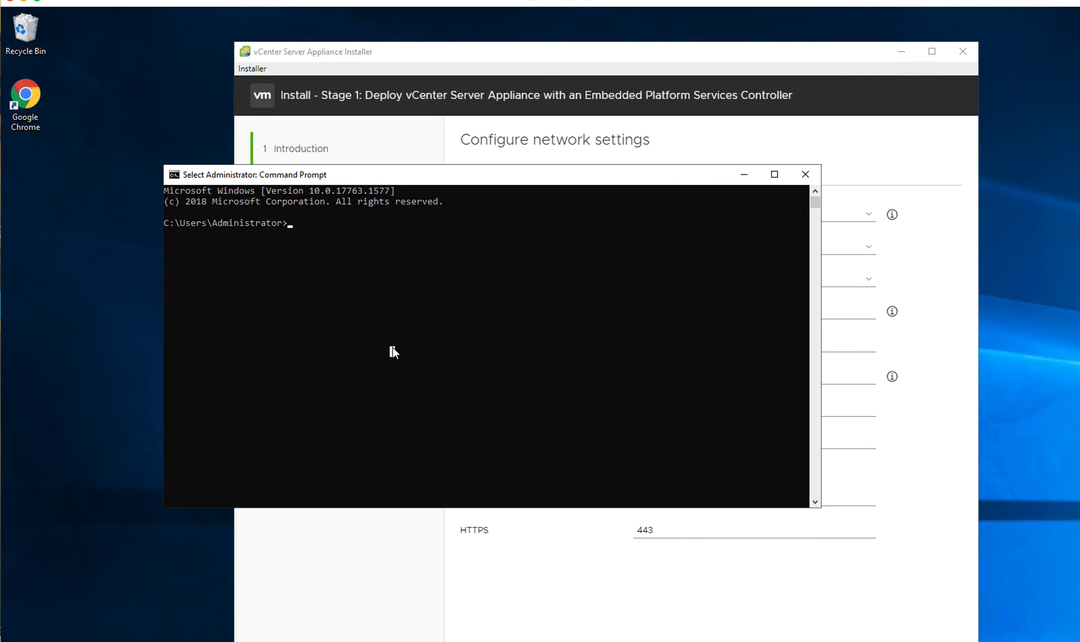
drag(451, 179, 492, 194)
Step: Run ping vcenter.asap and stop it after it times out
text(pinv)
key(BackSpace)
text(g c)
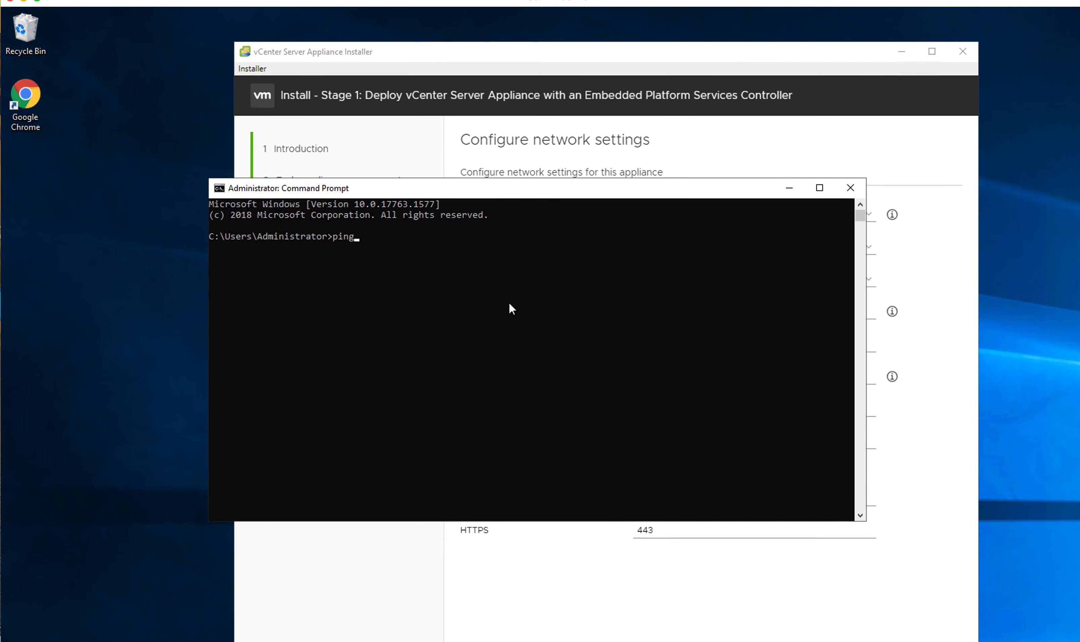
key(BackSpace)
text(vcenter.asap)
key(Return)
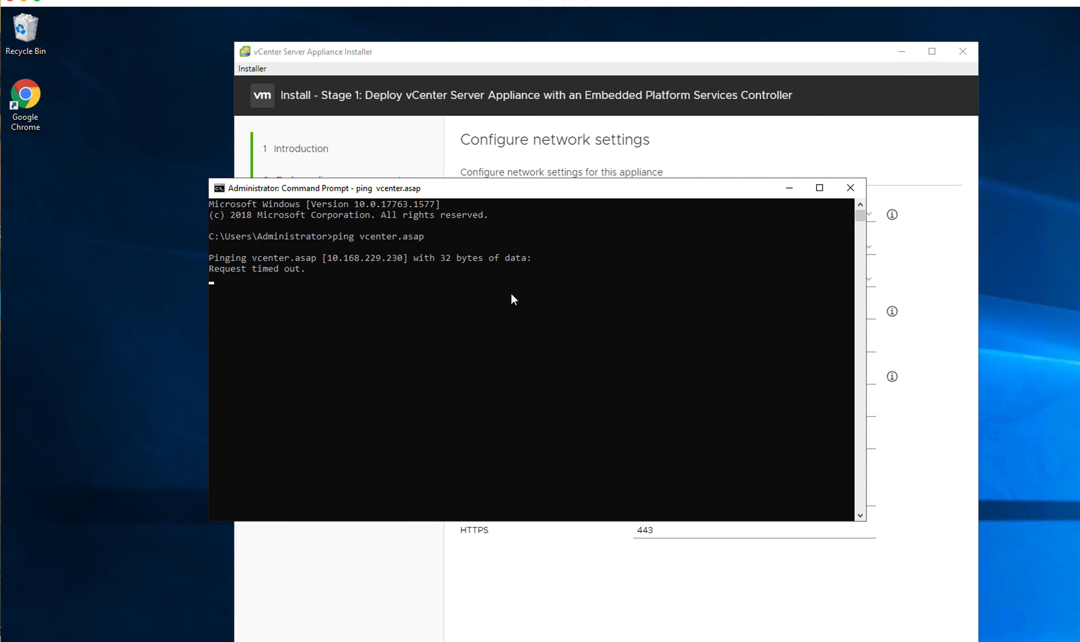
key(ctrl+c)
Step: Copy the resolved address 10.168.229.230 and move the console aside
click(332, 263)
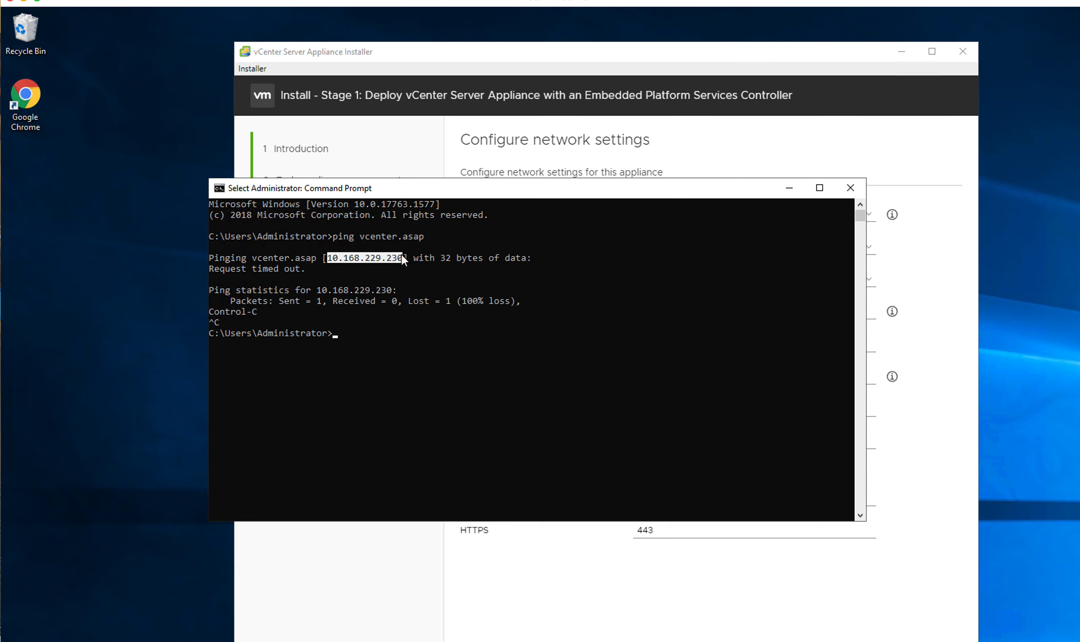
click(221, 188)
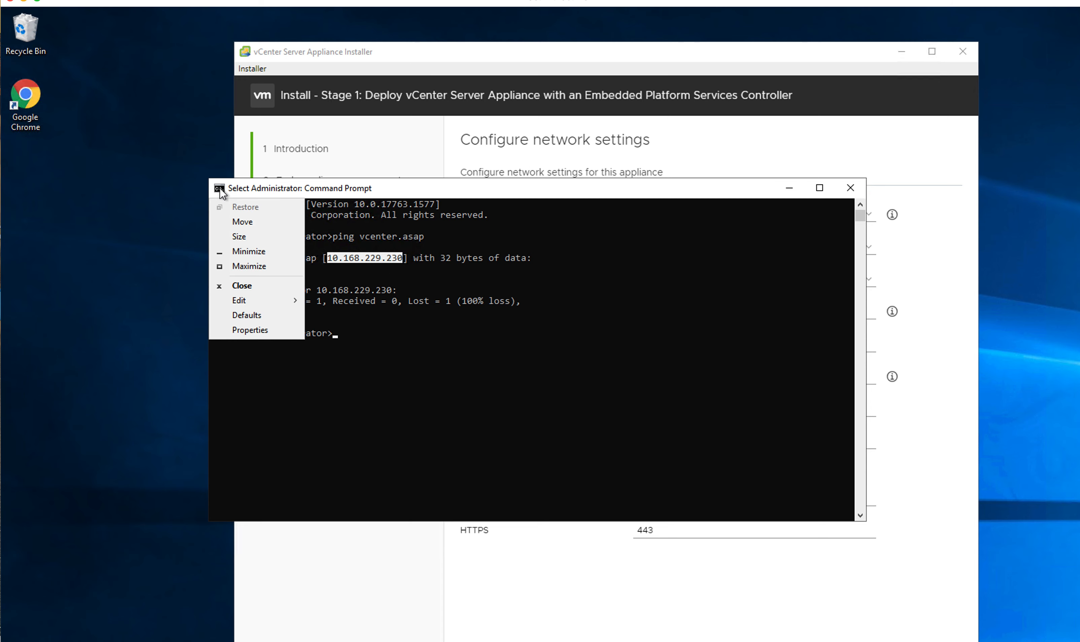
mouse_move(246, 298)
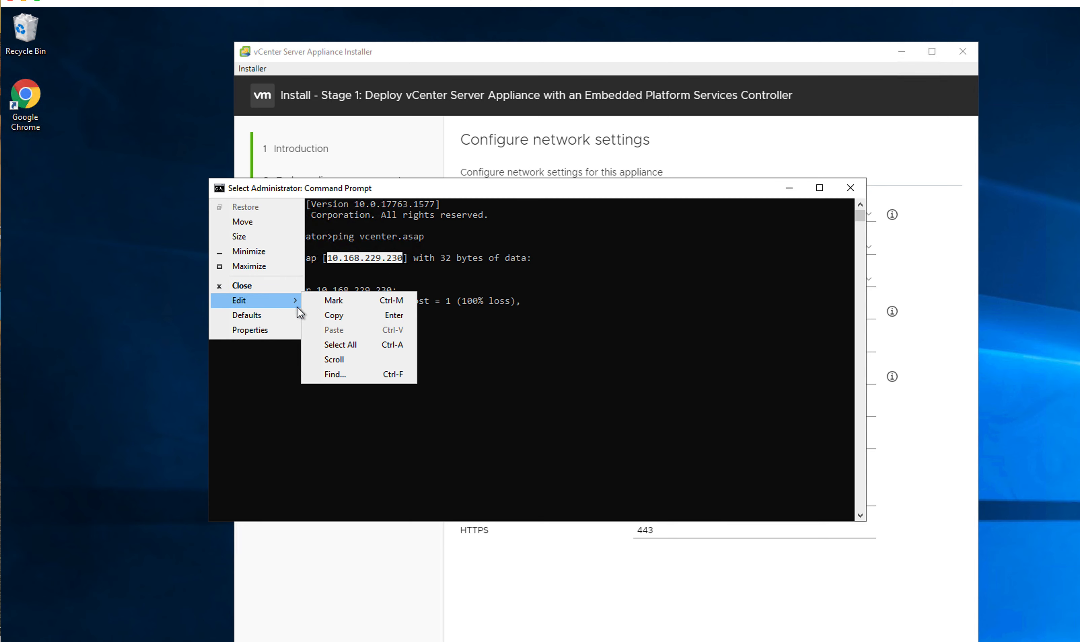
click(327, 316)
drag(403, 192, 75, 440)
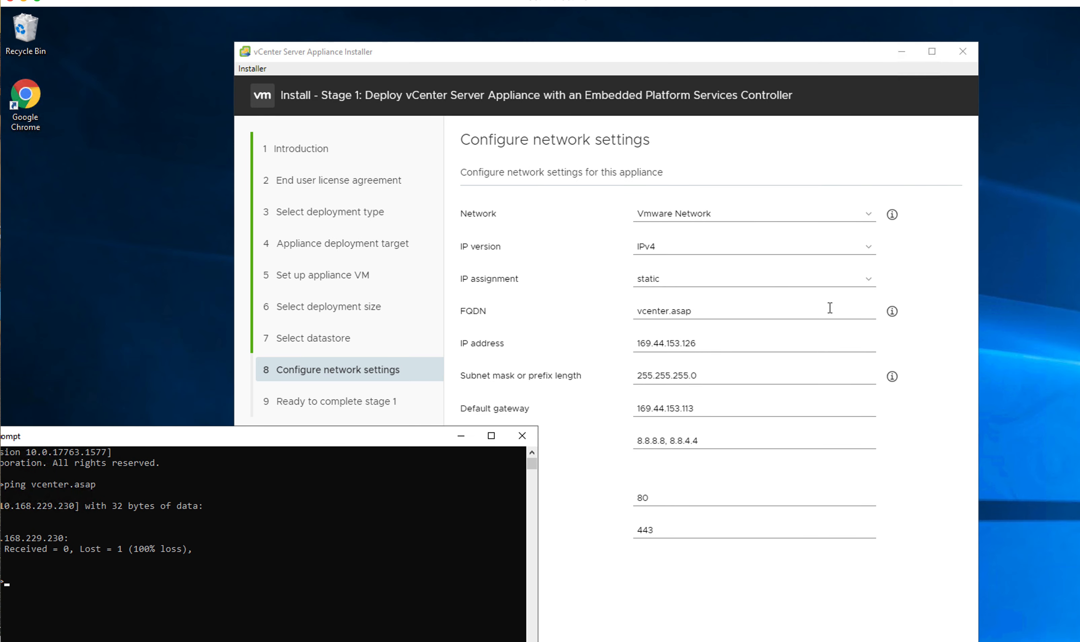
Step: Replace the appliance IP address with the copied 10.168.229.230
click(774, 343)
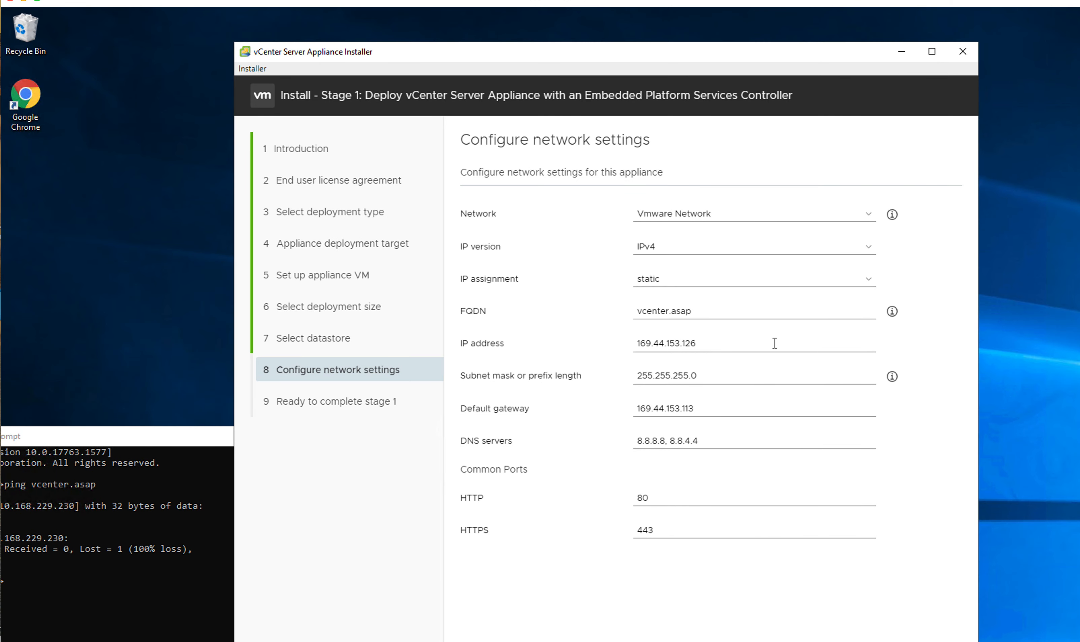
click(719, 345)
key(BackSpace)
key(BackSpace)
key(BackSpace)
key(BackSpace)
key(BackSpace)
key(BackSpace)
key(BackSpace)
key(BackSpace)
key(BackSpace)
key(BackSpace)
key(BackSpace)
key(BackSpace)
key(BackSpace)
key(BackSpace)
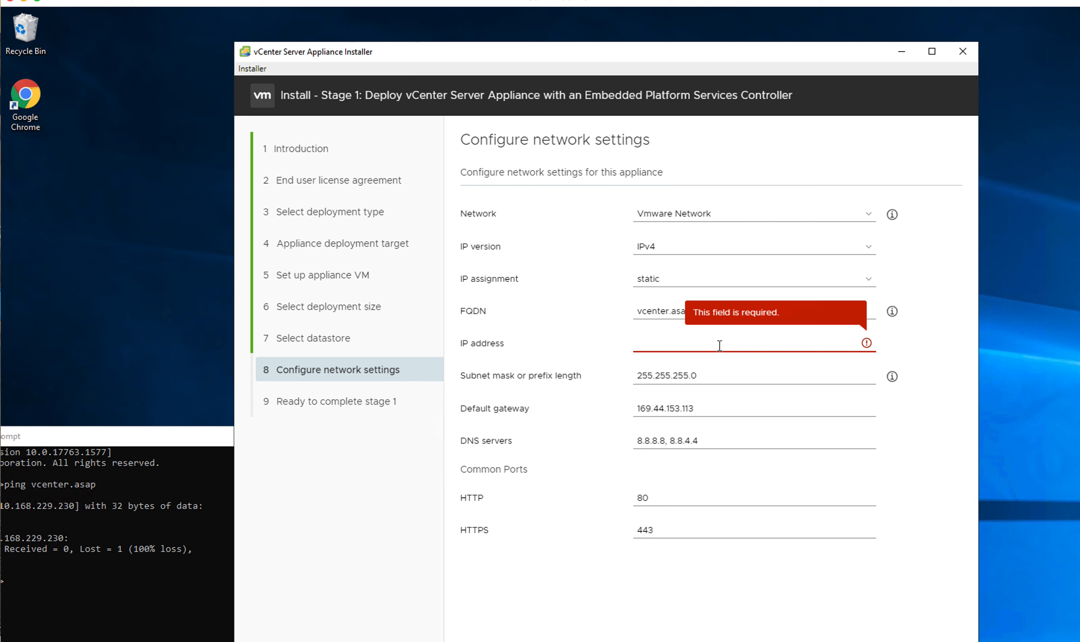
key(ctrl+v)
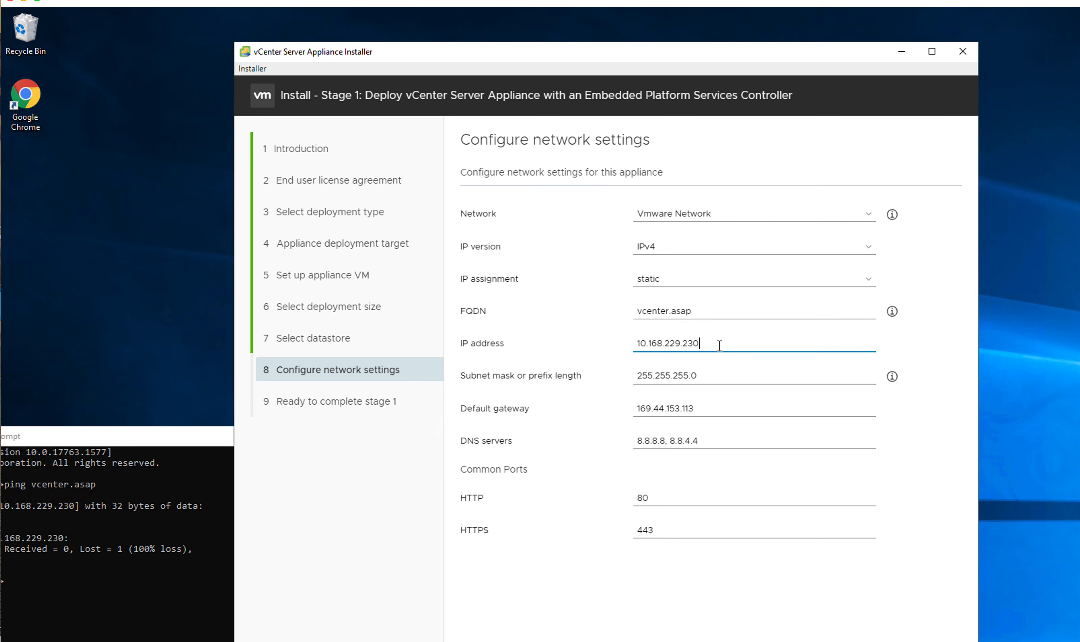
Step: Change the subnet mask ending to 219.0, making it 255.255.219.0
click(715, 377)
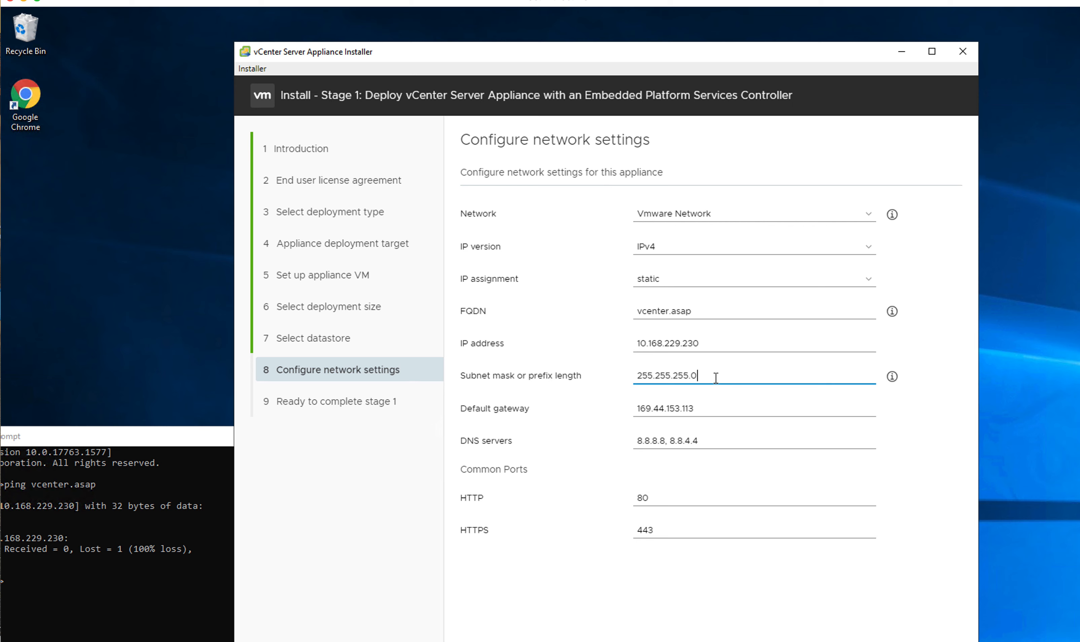
key(BackSpace)
key(BackSpace)
key(BackSpace)
key(BackSpace)
key(BackSpace)
text(21)
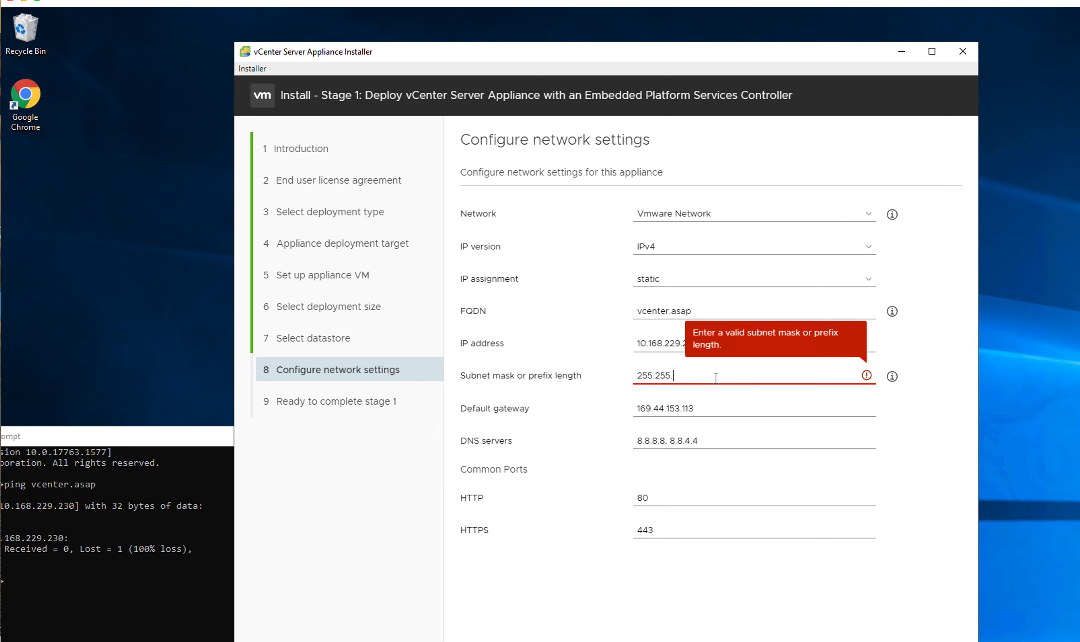
text(9.0)
Step: Clear the DNS servers field and bring the console back to the centre
click(722, 438)
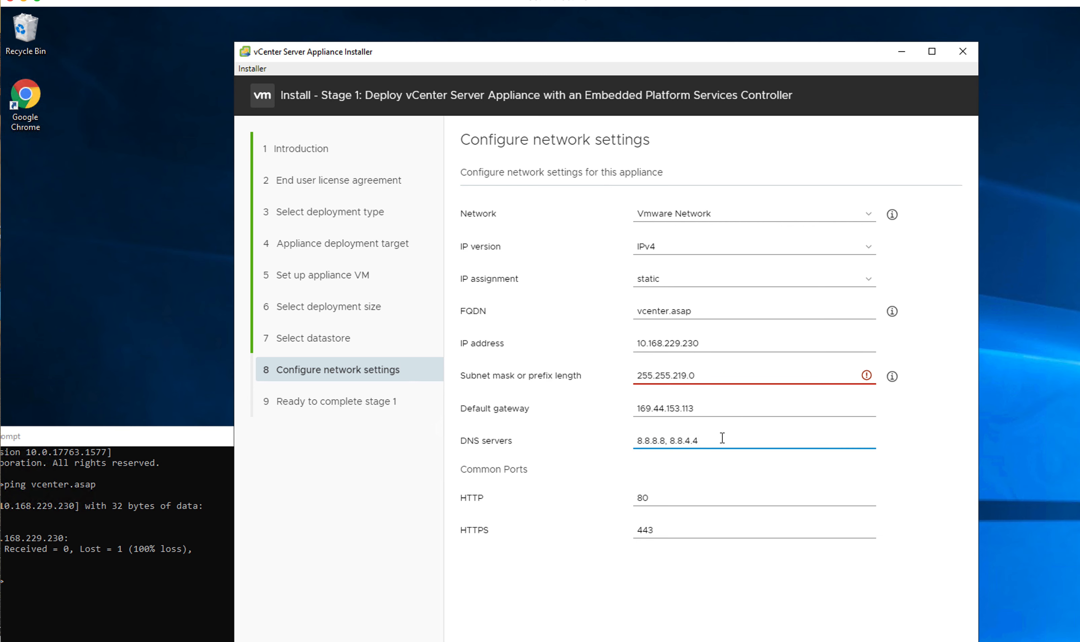
key(BackSpace)
key(BackSpace)
key(BackSpace)
key(BackSpace)
key(BackSpace)
key(BackSpace)
key(BackSpace)
key(BackSpace)
key(BackSpace)
key(BackSpace)
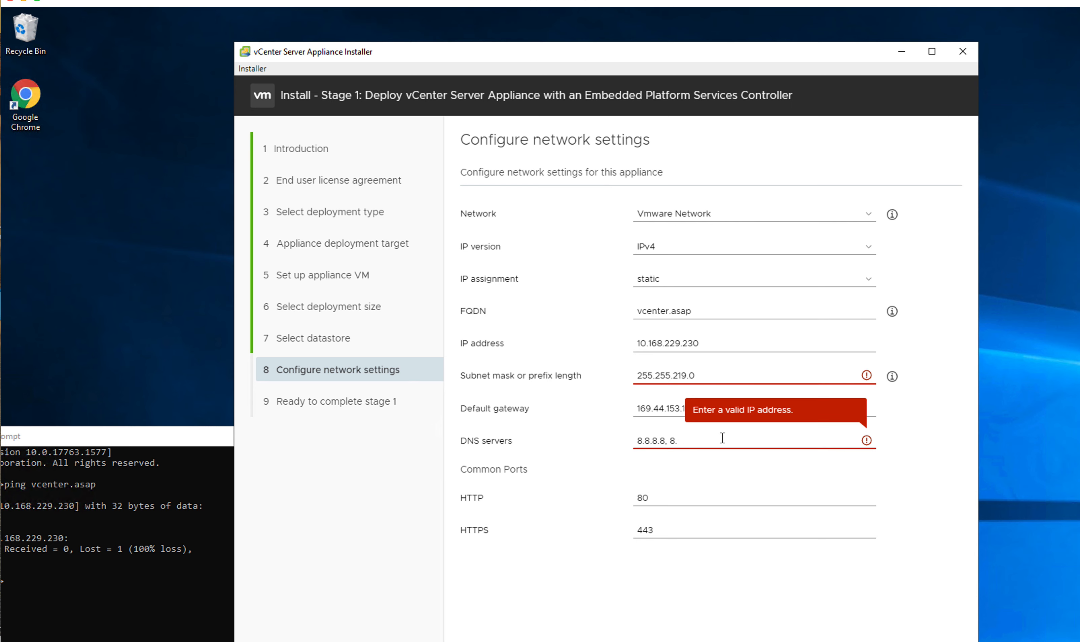
key(BackSpace)
key(BackSpace)
key(BackSpace)
key(BackSpace)
key(BackSpace)
key(BackSpace)
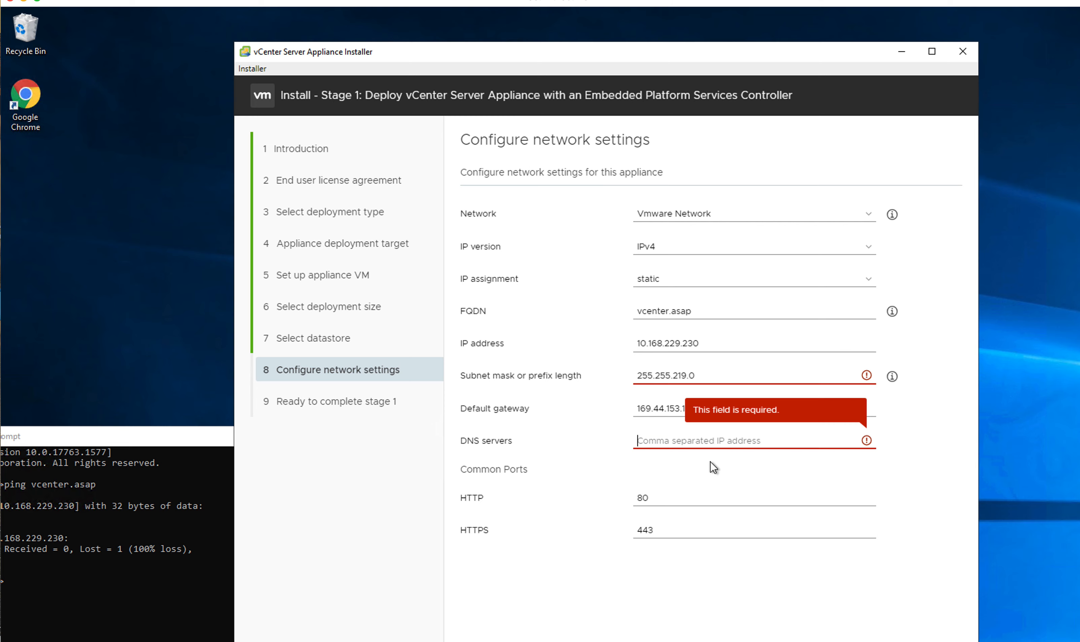
drag(180, 438, 411, 239)
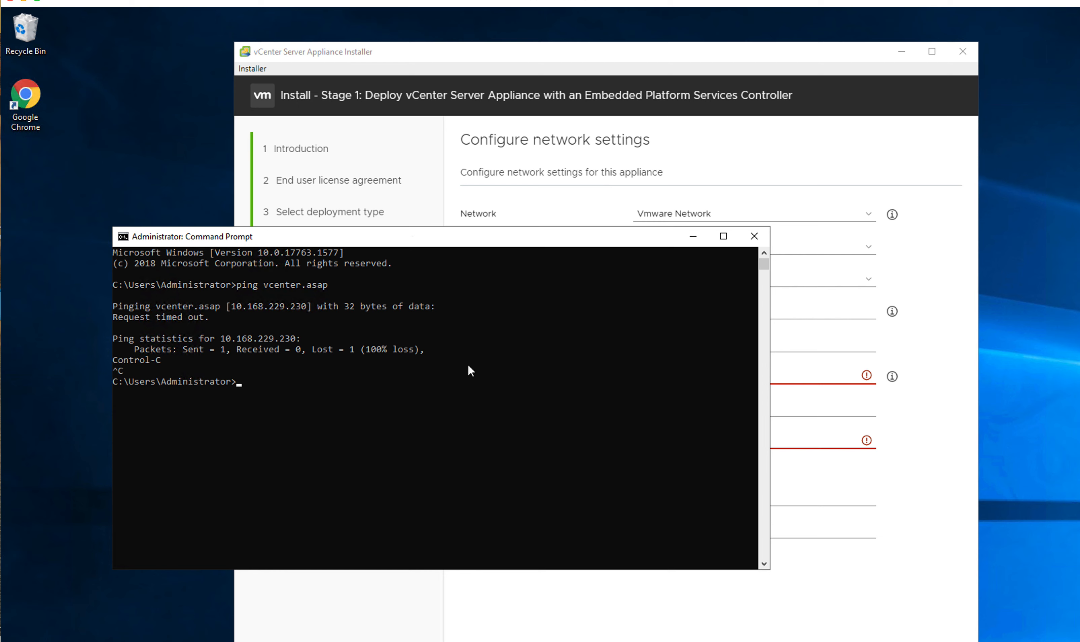
Step: Run ipconfig /all in Command Prompt to list the adapter settings
click(445, 393)
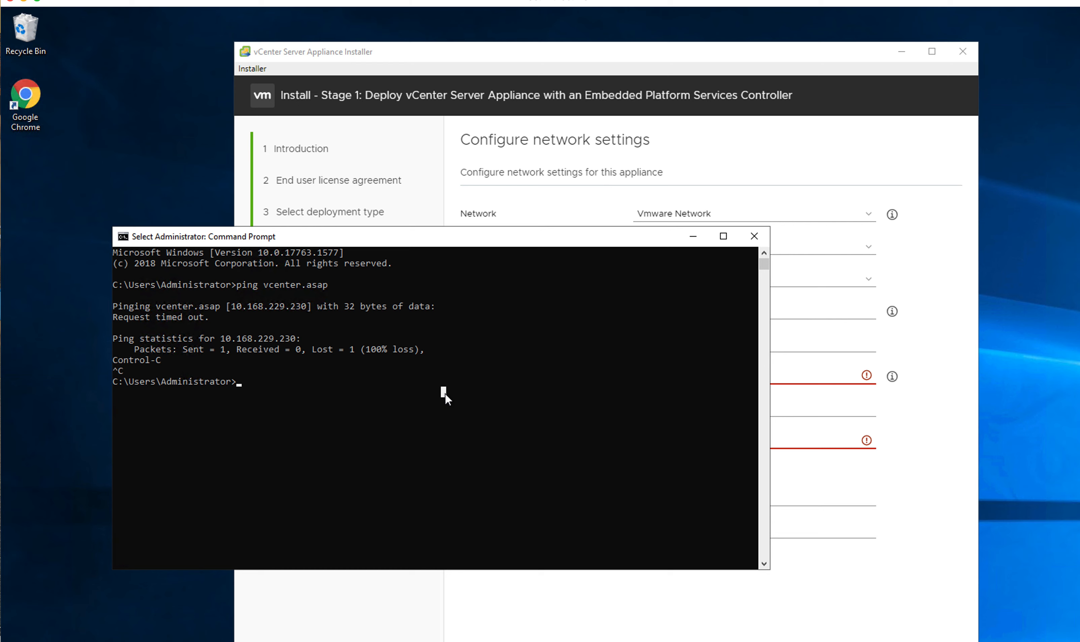
text(ip)
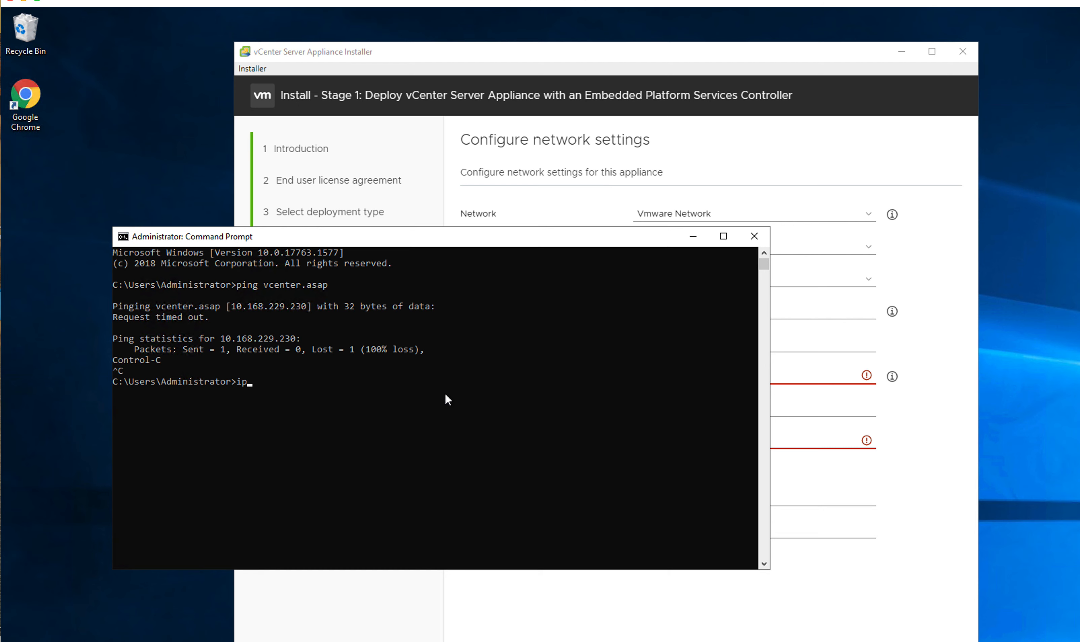
text(config /all)
key(Return)
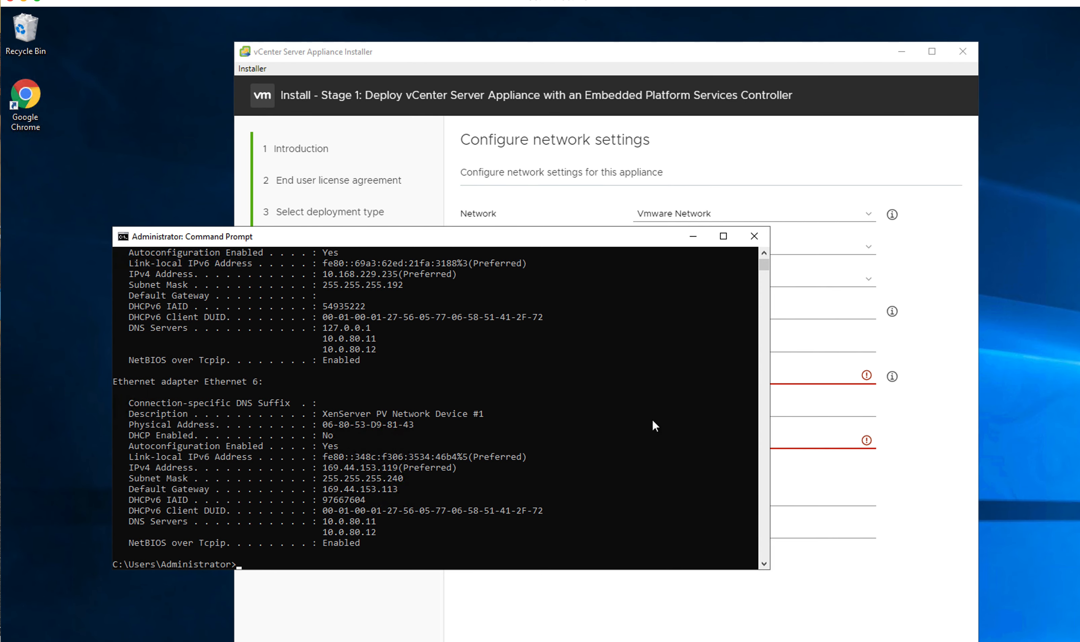
scroll(622, 380, down, 4)
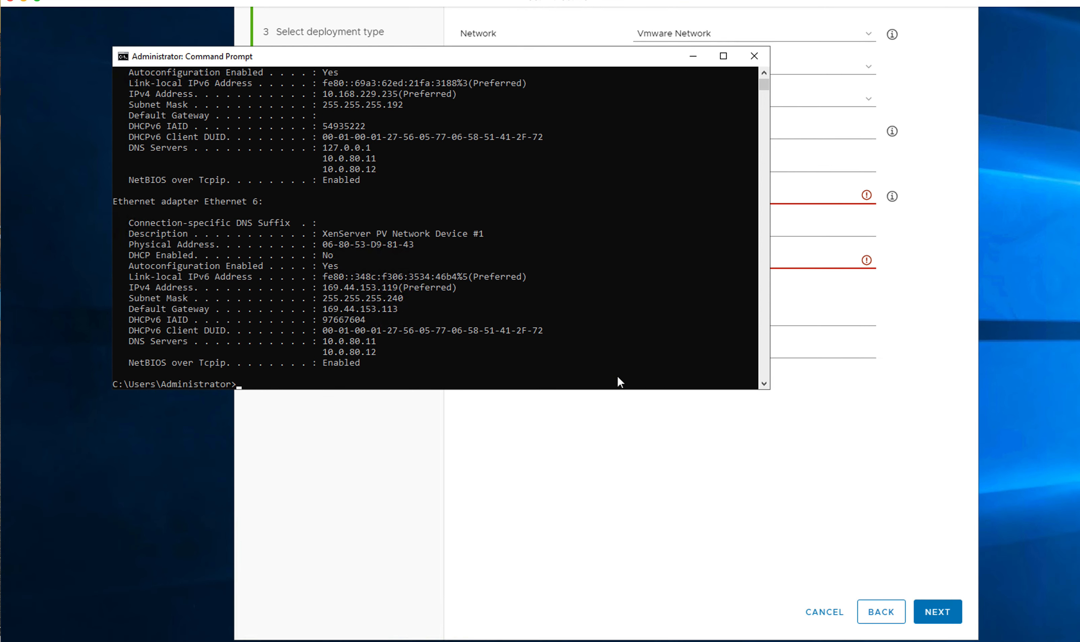
scroll(503, 234, up, 4)
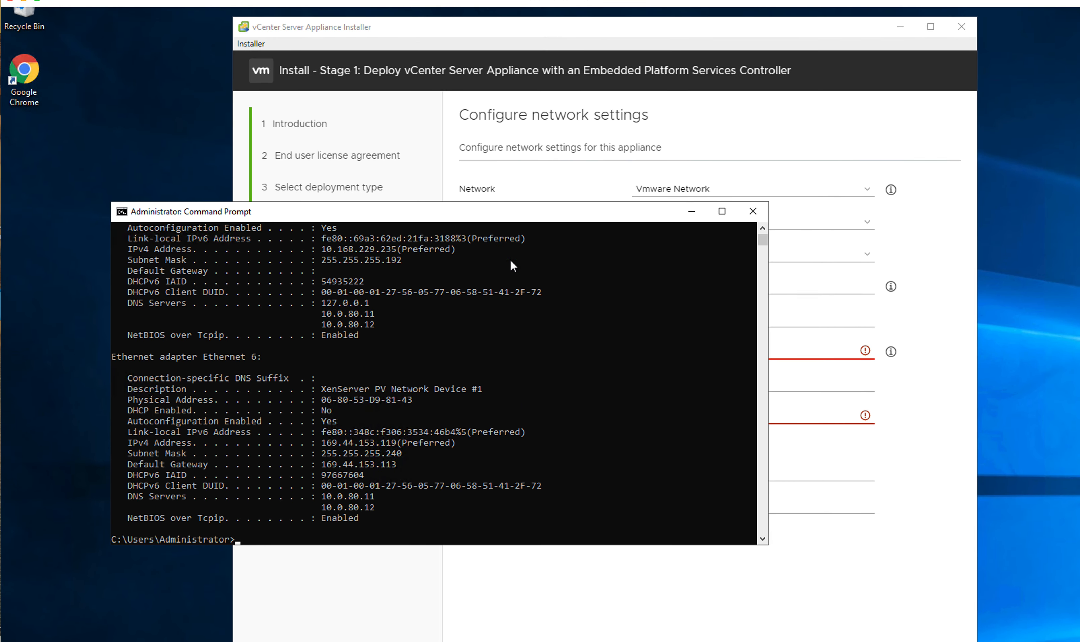
scroll(506, 269, up, 1)
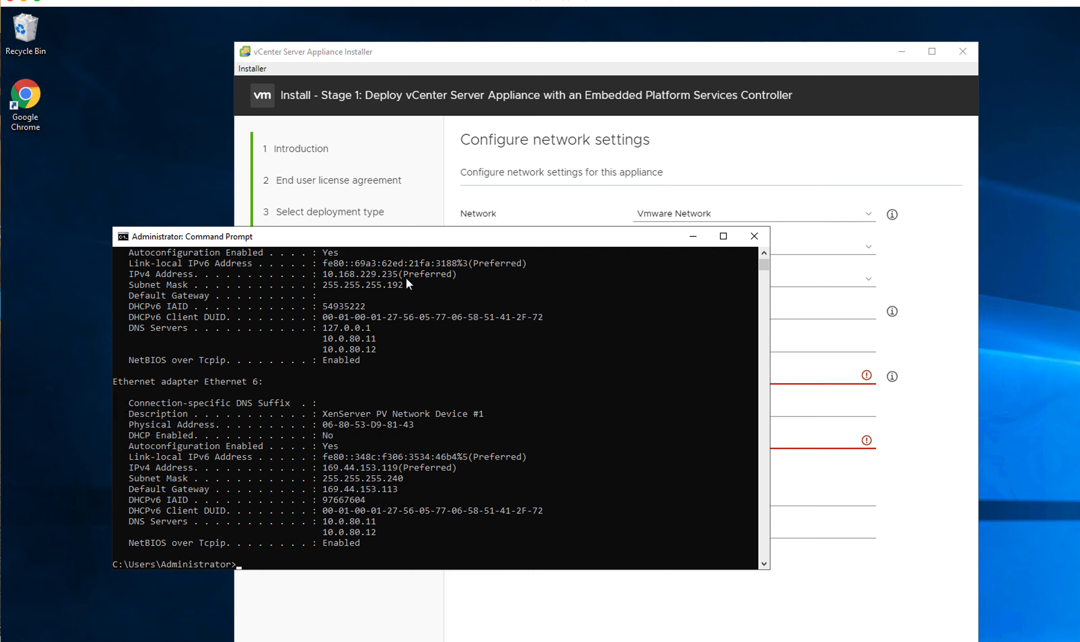
Step: Copy the IPv4 address 10.168.229.235 and move the console aside
drag(321, 274, 321, 275)
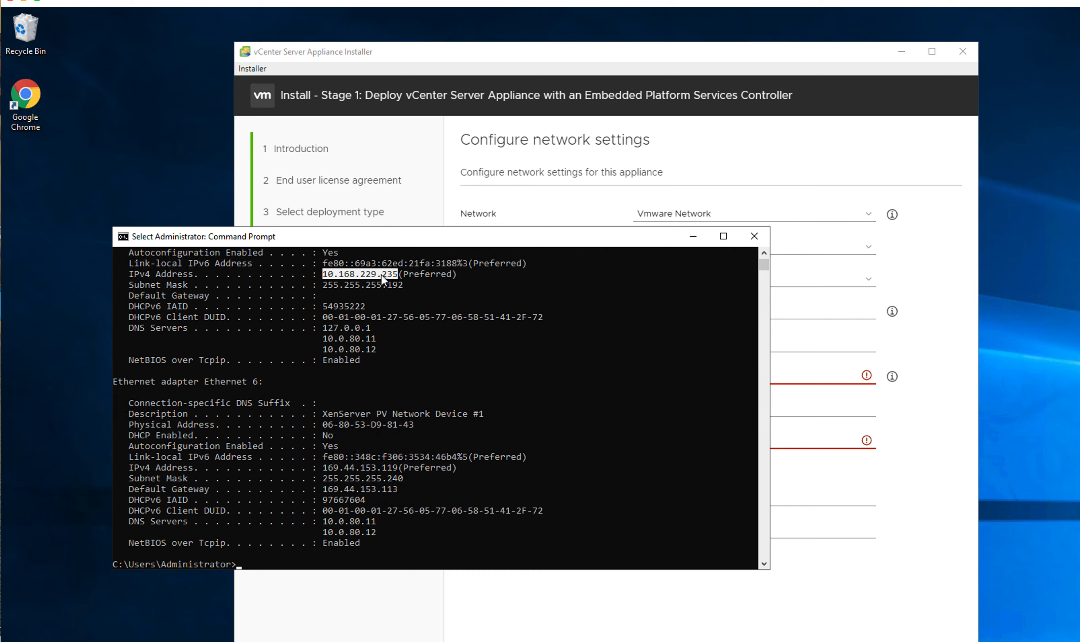
click(119, 241)
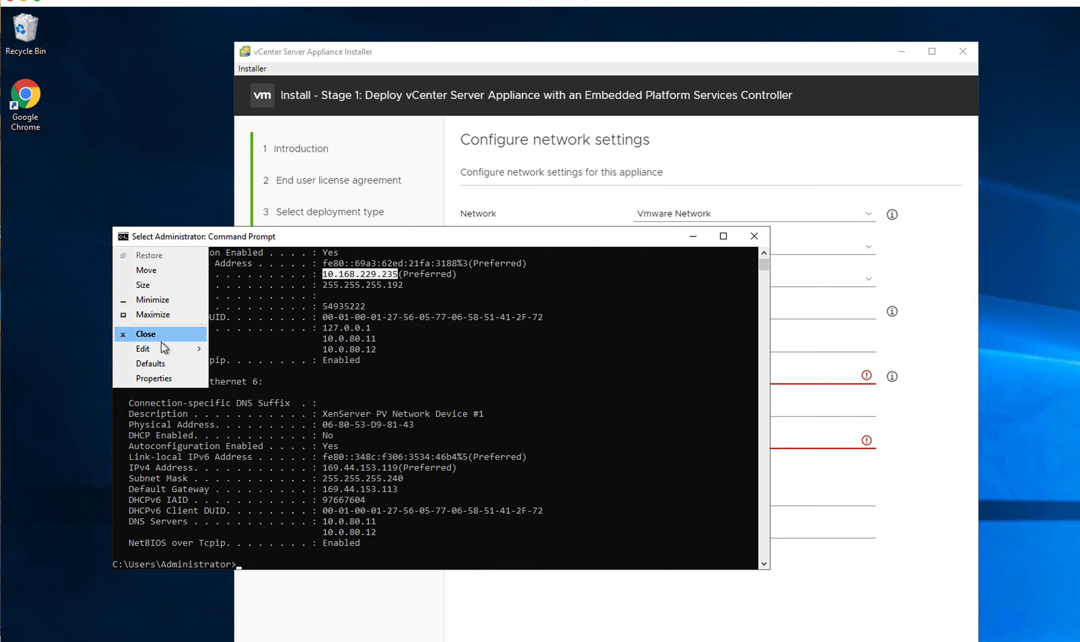
mouse_move(159, 349)
click(233, 363)
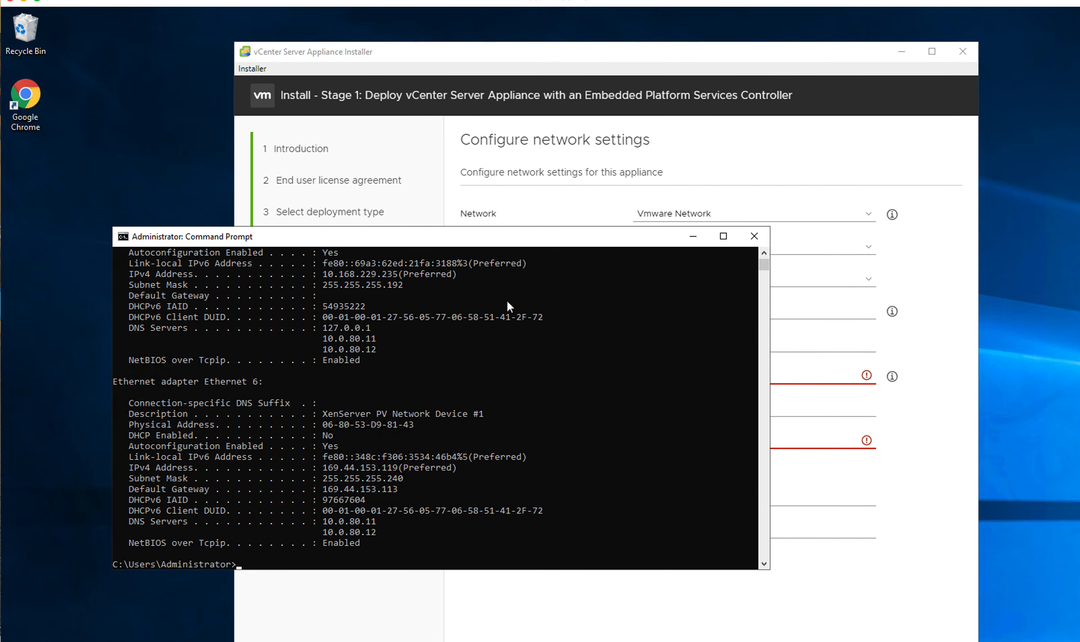
drag(514, 240, 379, 507)
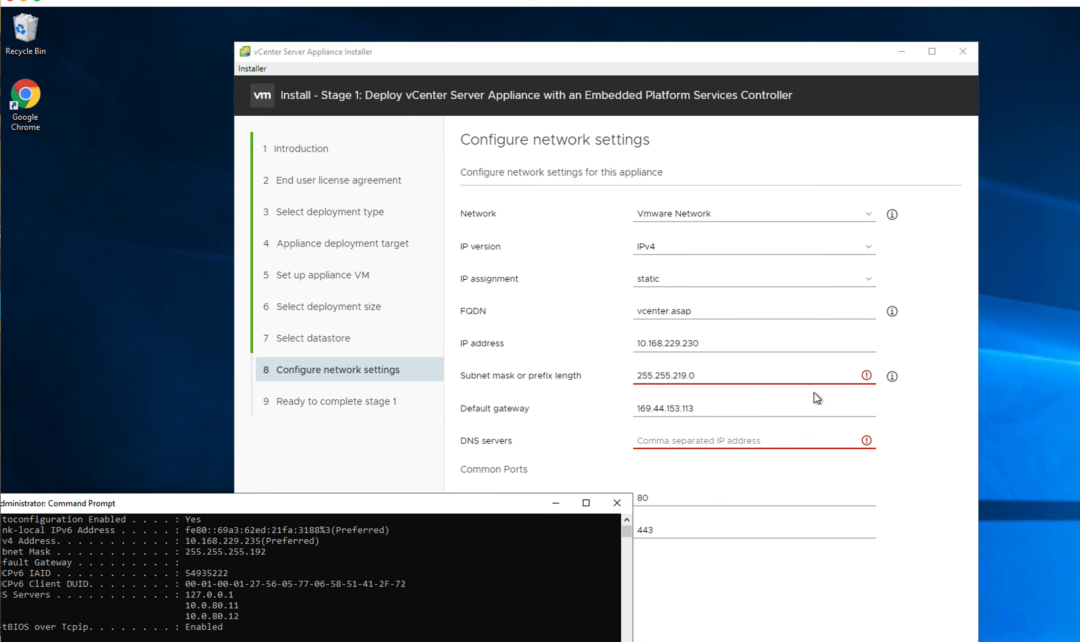
Step: Paste 10.168.229.235 into DNS servers and re-enter default gateway 169.44.153.113
click(716, 412)
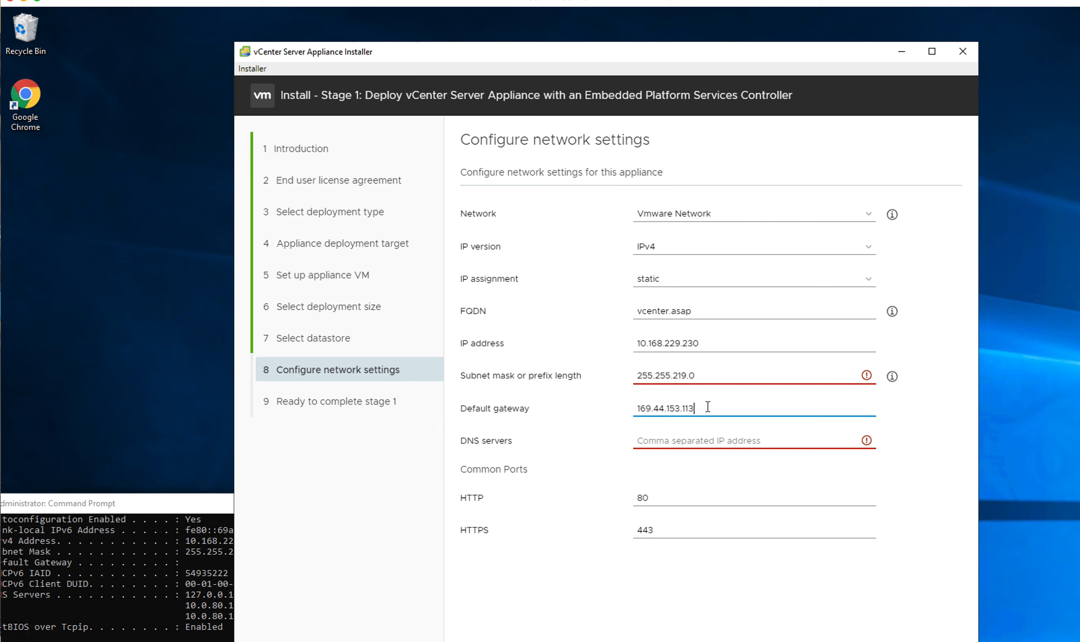
click(702, 439)
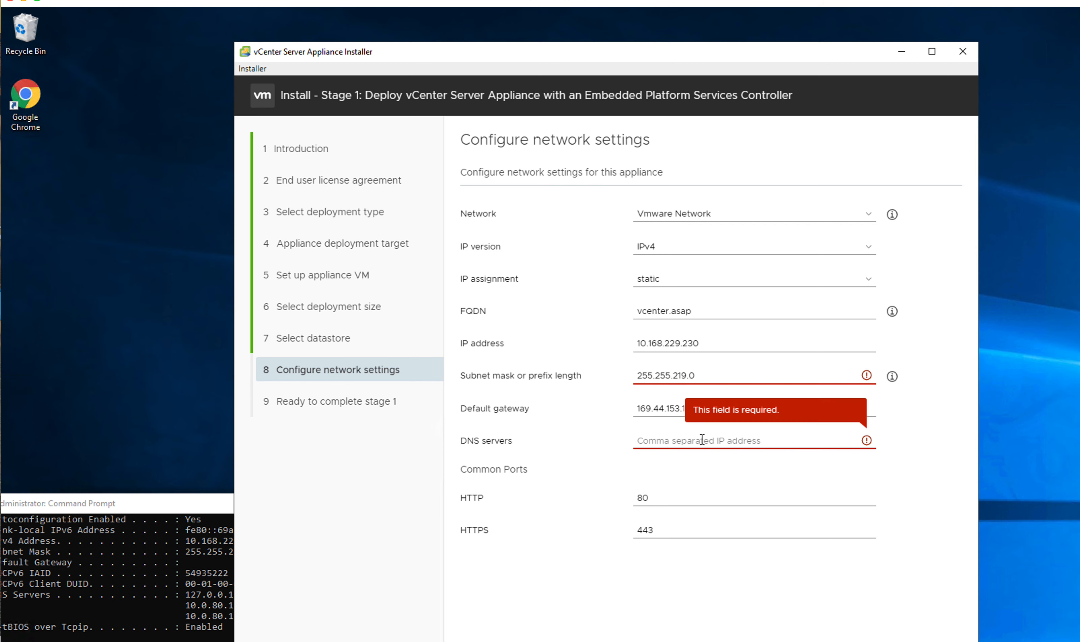
key(ctrl+v)
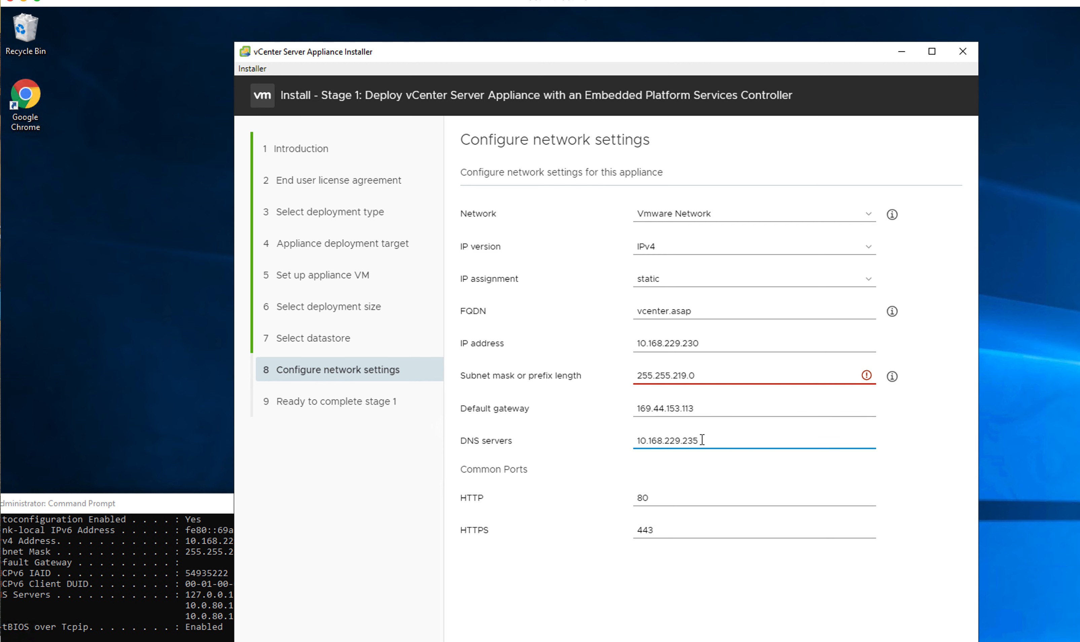
click(703, 409)
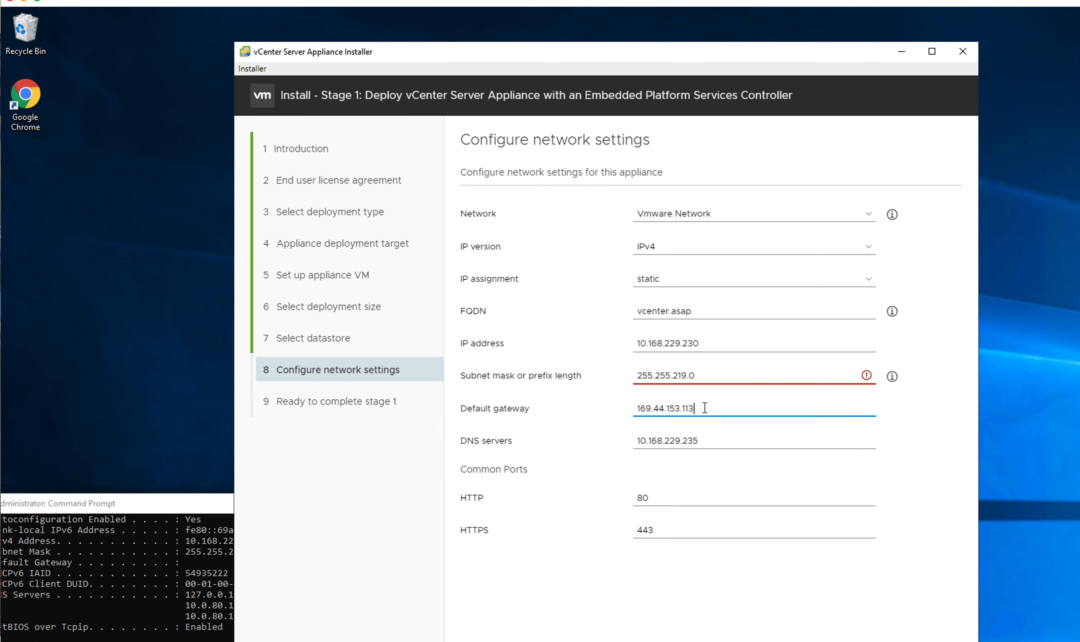
key(BackSpace)
key(BackSpace)
key(BackSpace)
key(BackSpace)
key(BackSpace)
key(BackSpace)
key(BackSpace)
key(BackSpace)
key(BackSpace)
key(BackSpace)
key(BackSpace)
key(BackSpace)
key(BackSpace)
key(BackSpace)
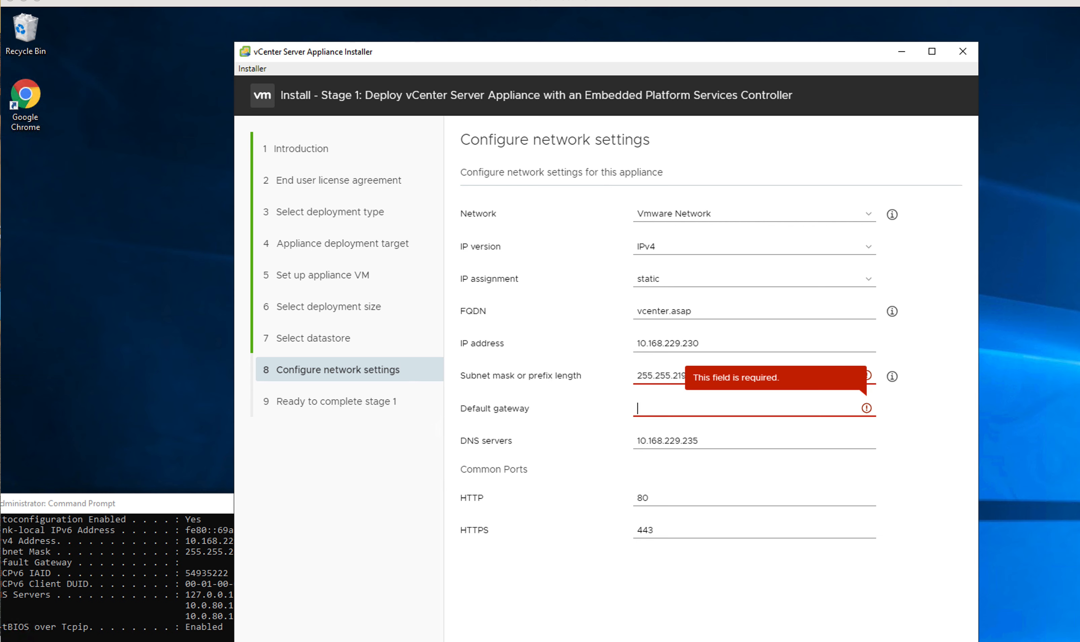
click(724, 408)
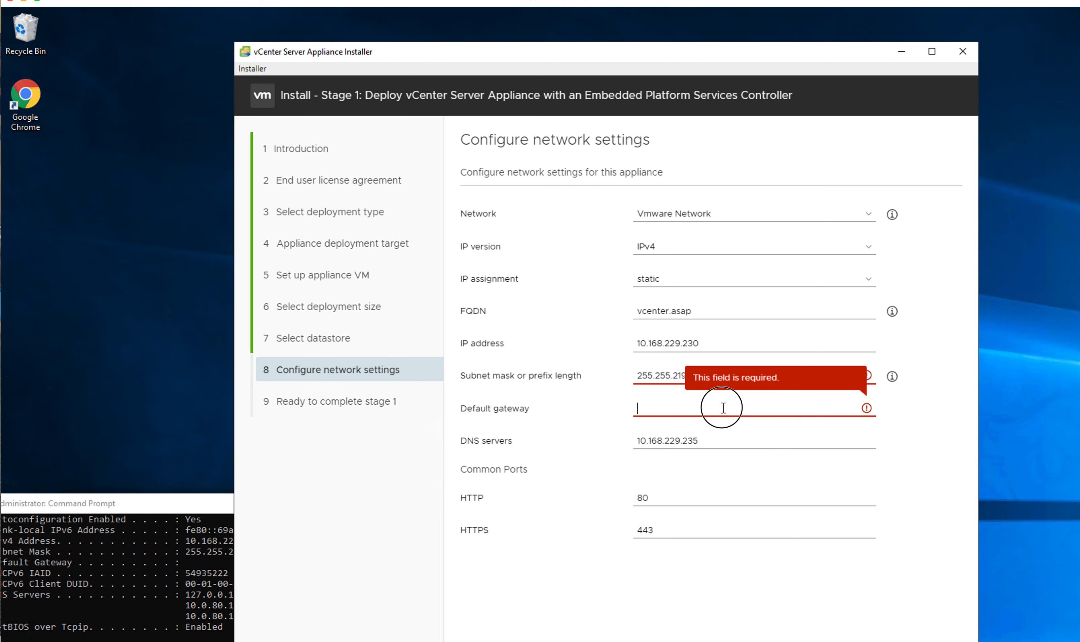
key(ctrl+v)
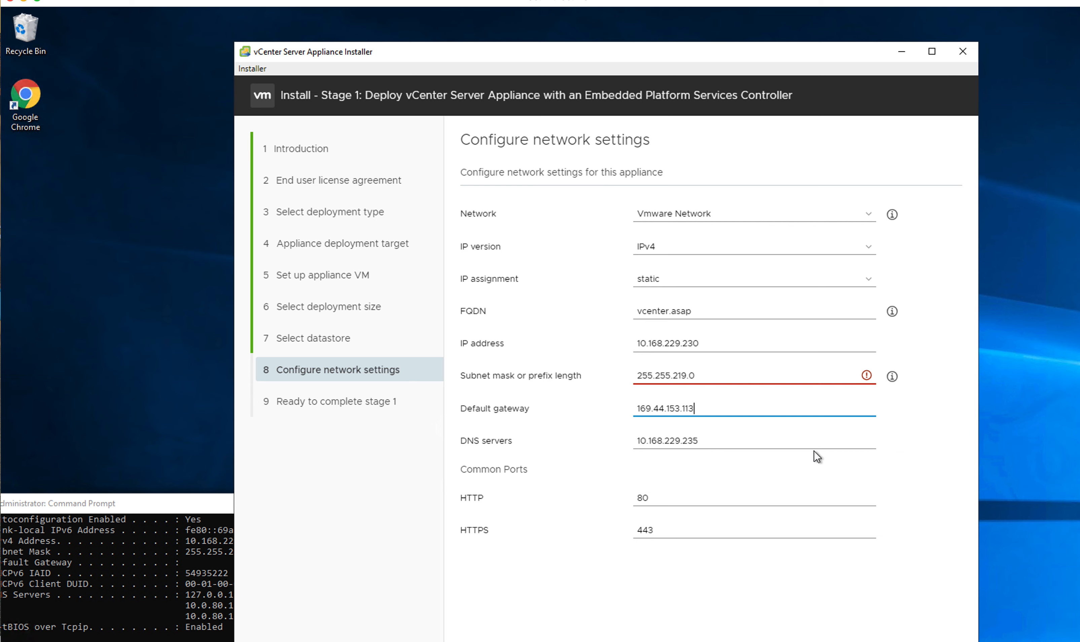
Step: Edit the Subnet mask field from 255.255.219.0 to 255.255.255.0, clearing its error
click(787, 344)
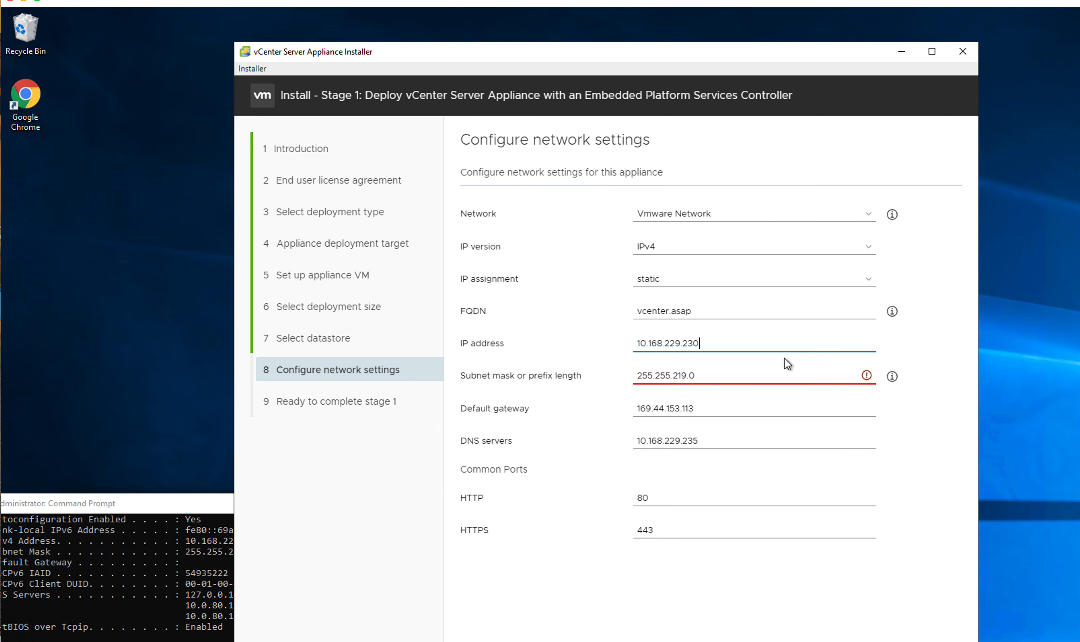
click(866, 376)
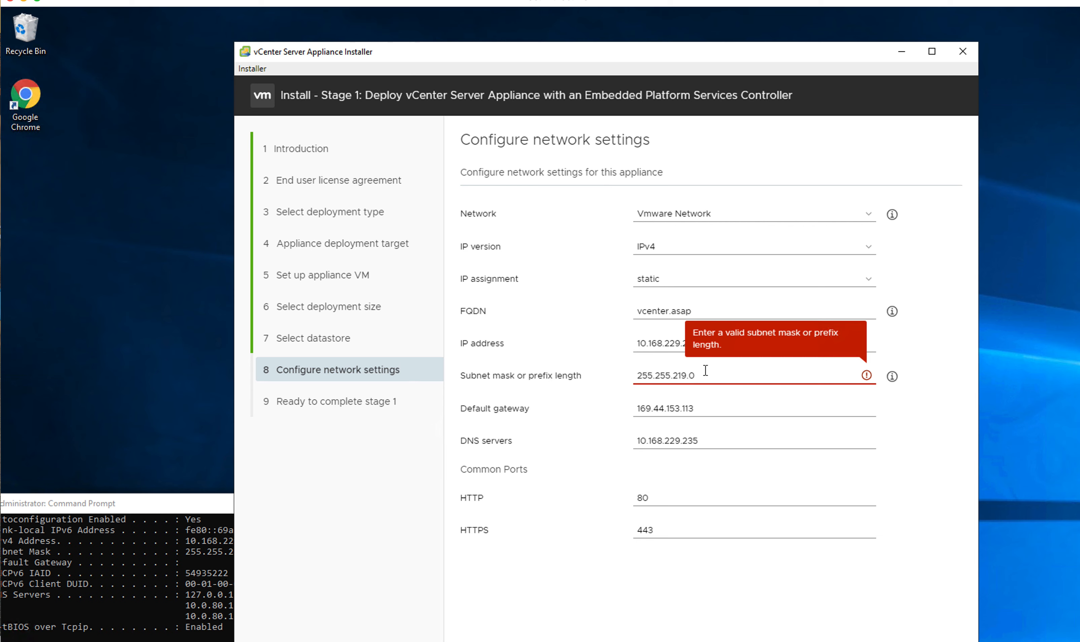
key(BackSpace)
key(BackSpace)
key(BackSpace)
key(BackSpace)
key(BackSpace)
text(.219.0)
click(758, 403)
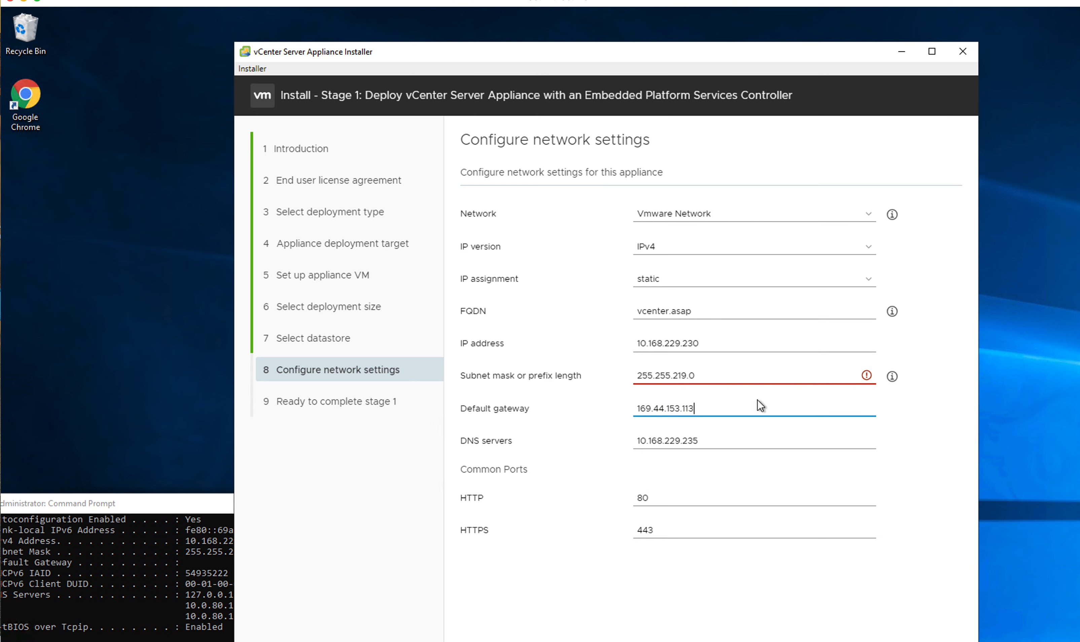
click(747, 373)
click(715, 375)
key(BackSpace)
key(BackSpace)
key(BackSpace)
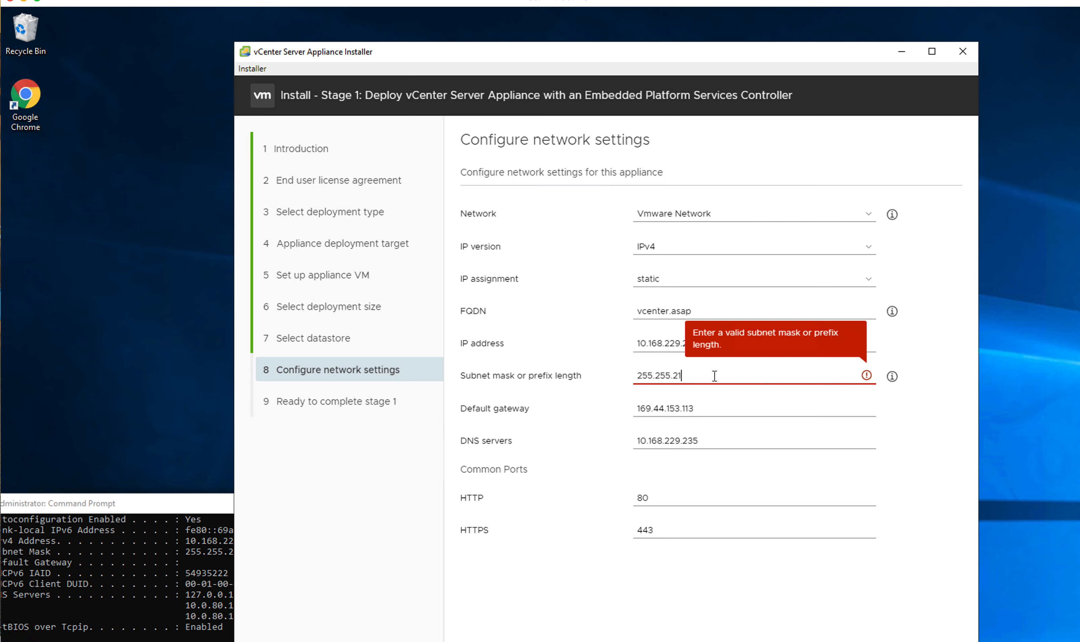
key(BackSpace)
text(255.0)
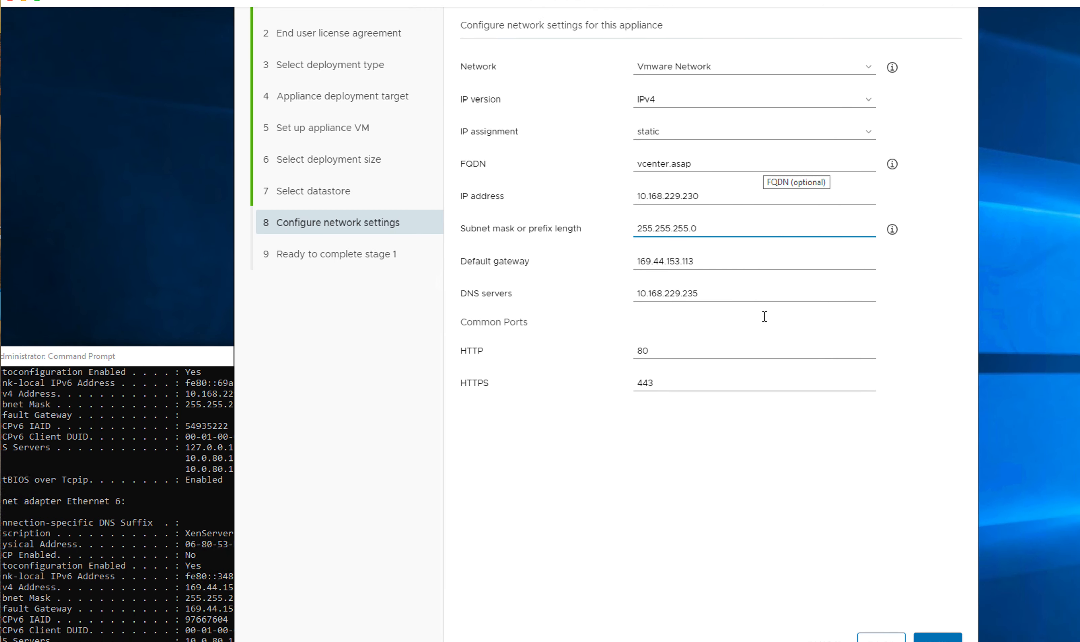
Step: Submit the network settings, then erase the default gateway flagged as outside the subnet
click(938, 572)
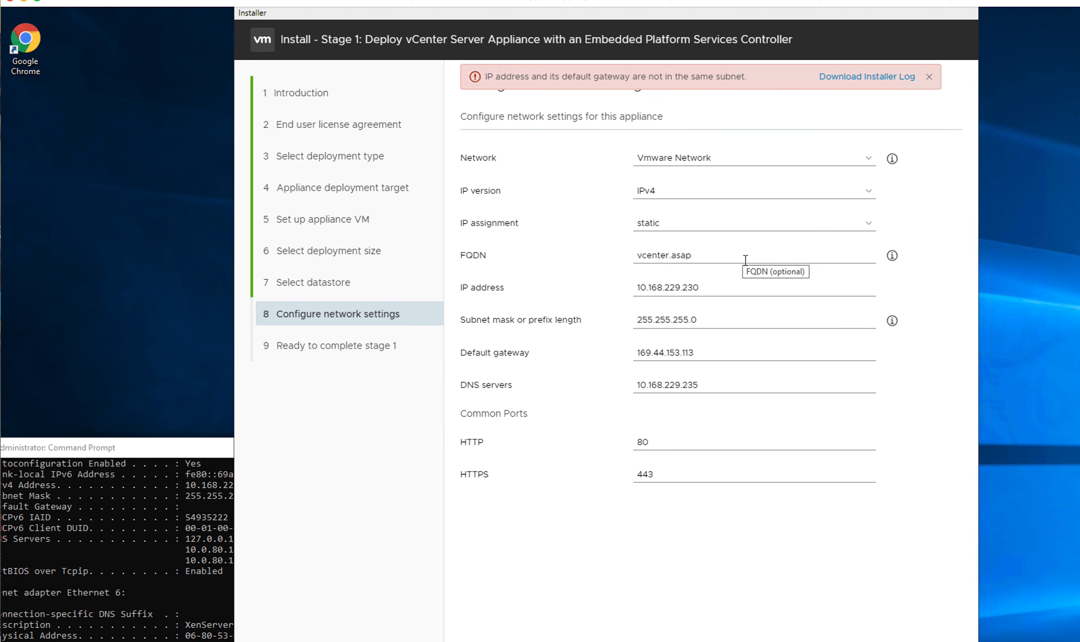
click(710, 354)
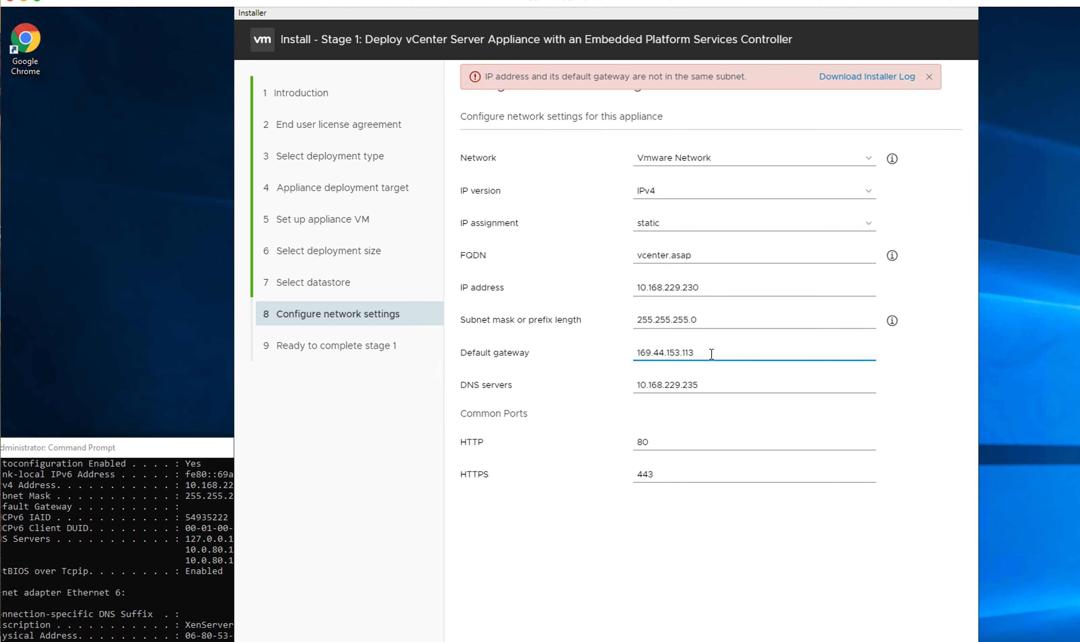
key(BackSpace)
key(BackSpace)
key(BackSpace)
key(BackSpace)
key(BackSpace)
key(BackSpace)
key(BackSpace)
key(BackSpace)
key(BackSpace)
key(BackSpace)
key(BackSpace)
key(BackSpace)
key(BackSpace)
key(BackSpace)
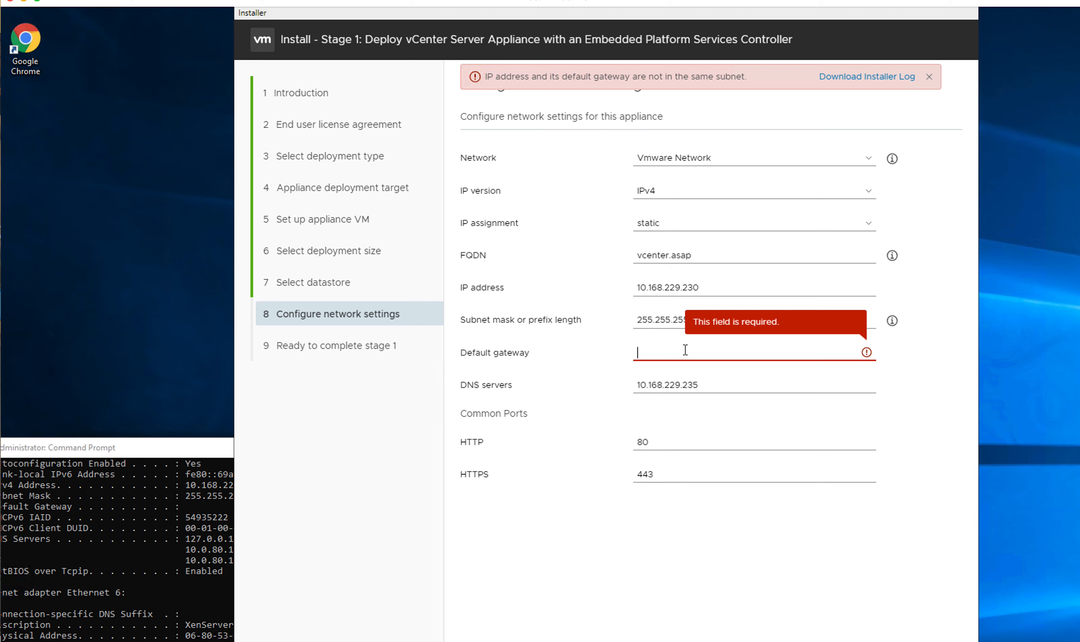
Step: Paste 10.168.229.193 as the default gateway and continue to the Ready to complete stage 1 page
text(10.168.229.193)
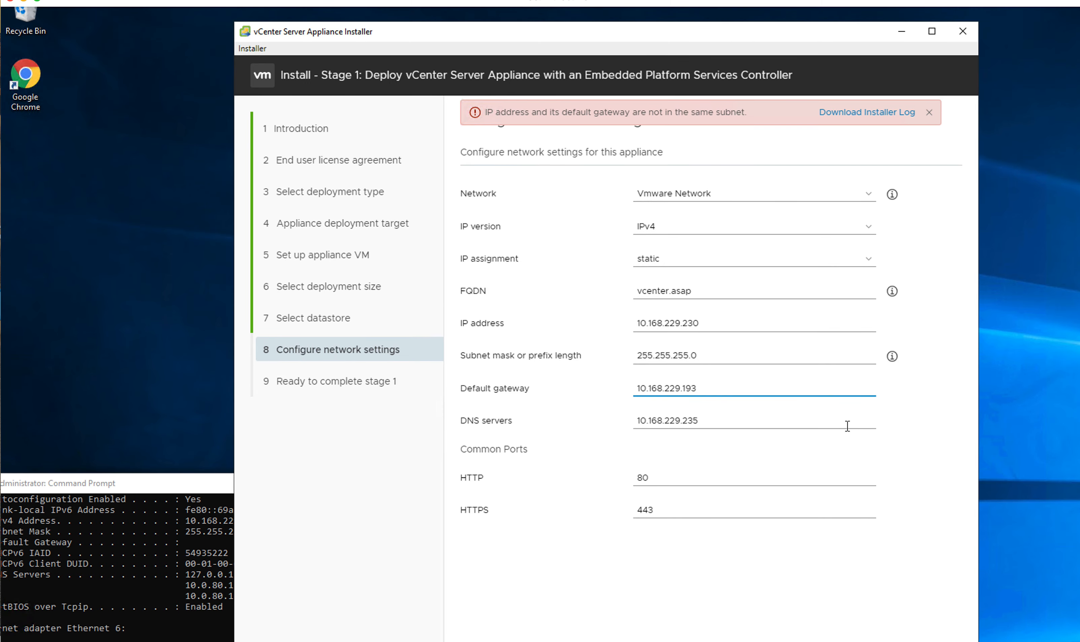
click(936, 512)
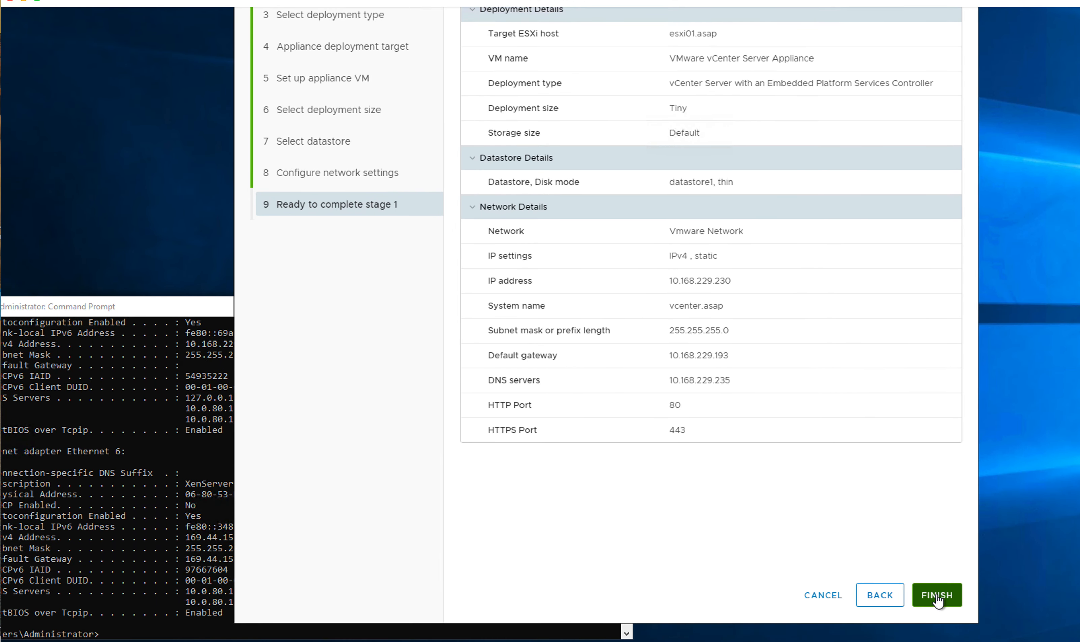
Step: Finish stage 1 to deploy the Tiny appliance to esxi01.asap on datastore1 at 10.168.229.230
click(937, 606)
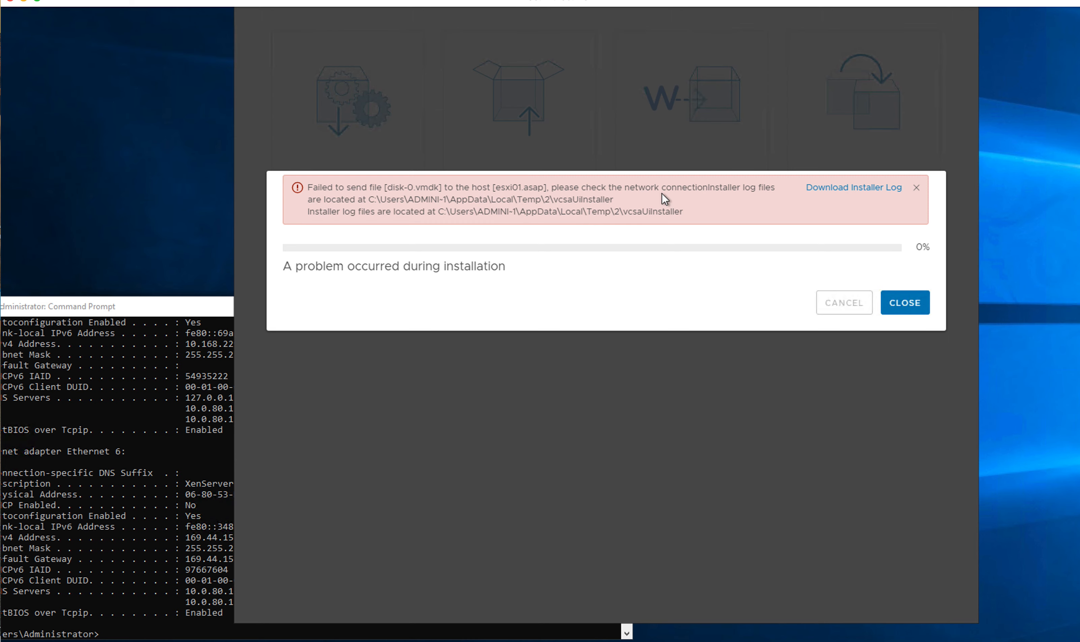
Step: Close the installer's deployment error dialog and confirm quitting the installer
click(899, 306)
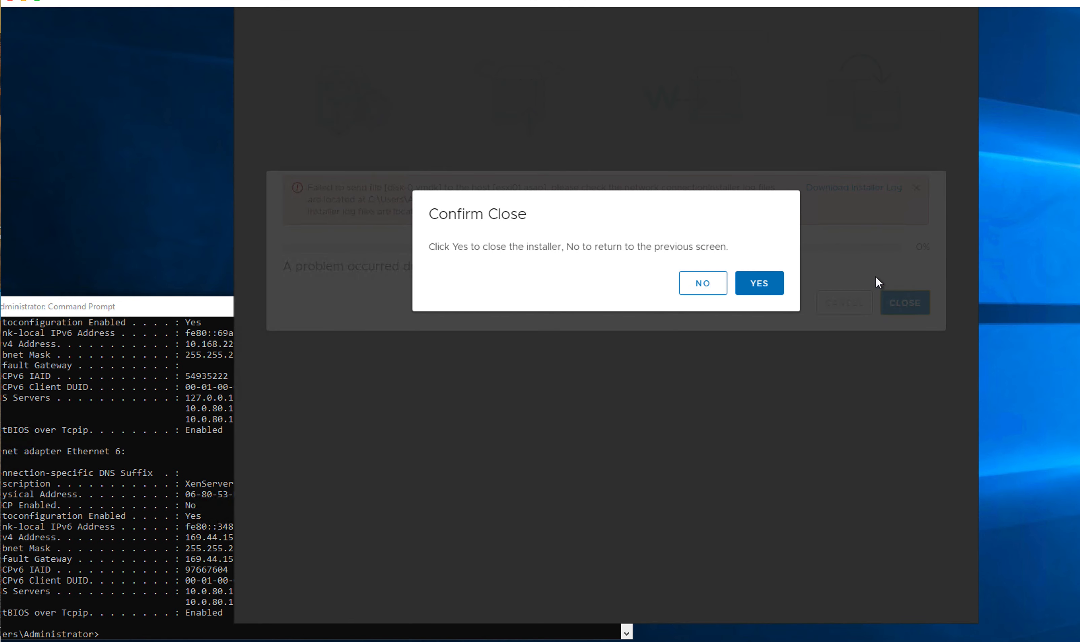
click(701, 285)
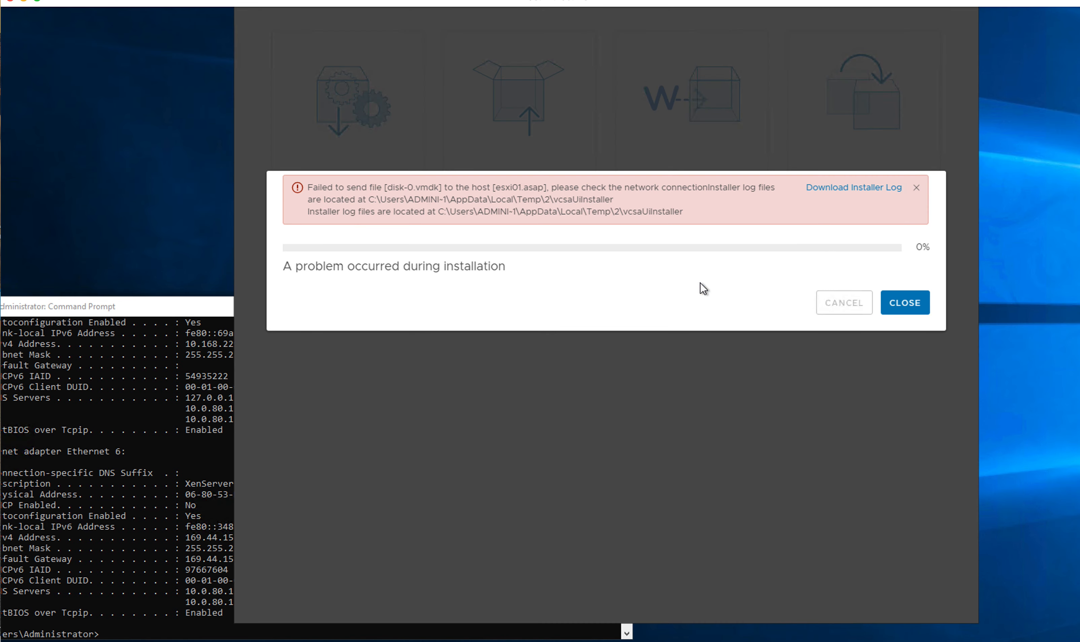
scroll(704, 282, up, 5)
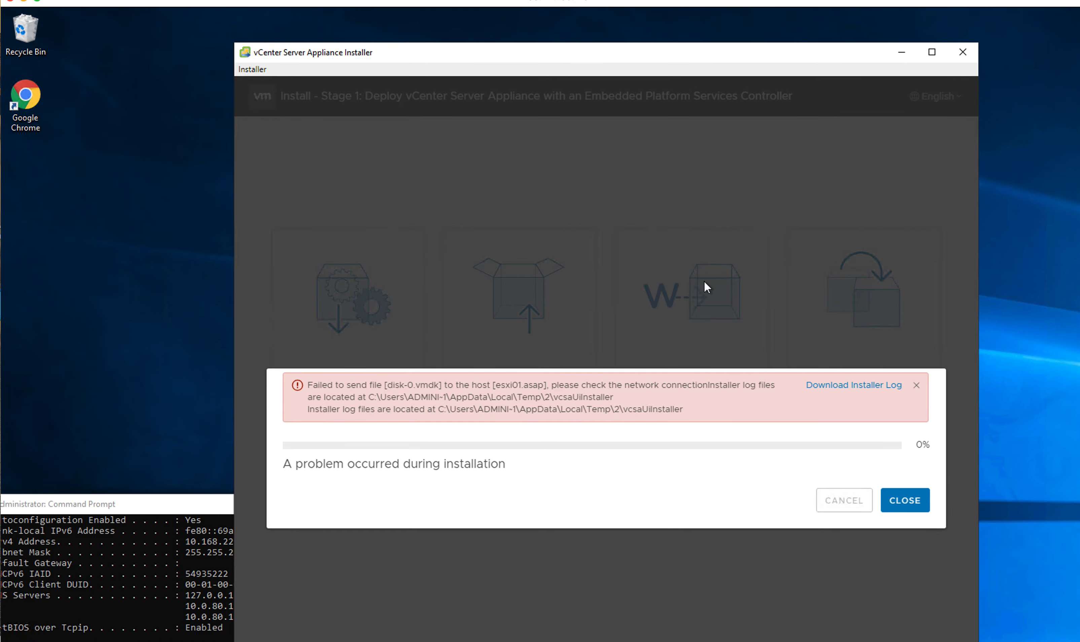
scroll(704, 287, down, 9)
scroll(705, 287, up, 5)
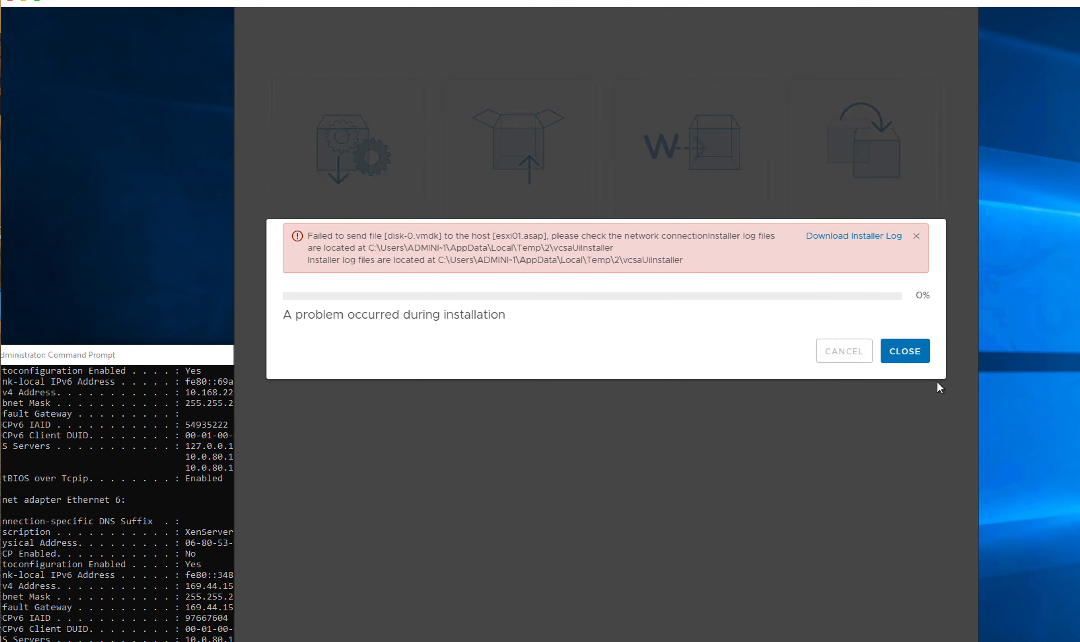
click(904, 351)
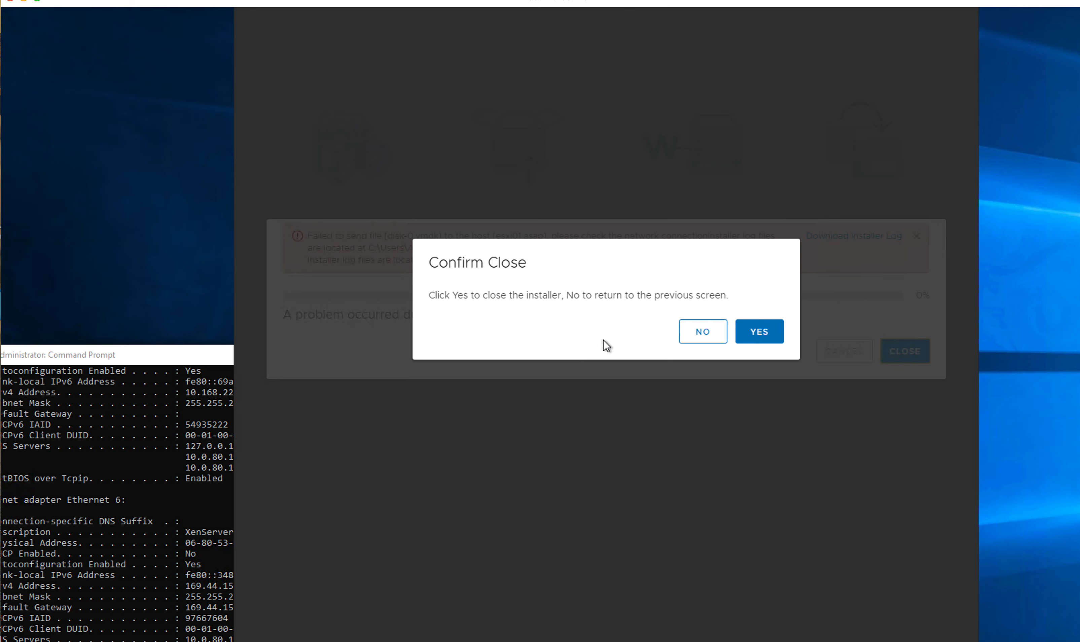
click(759, 332)
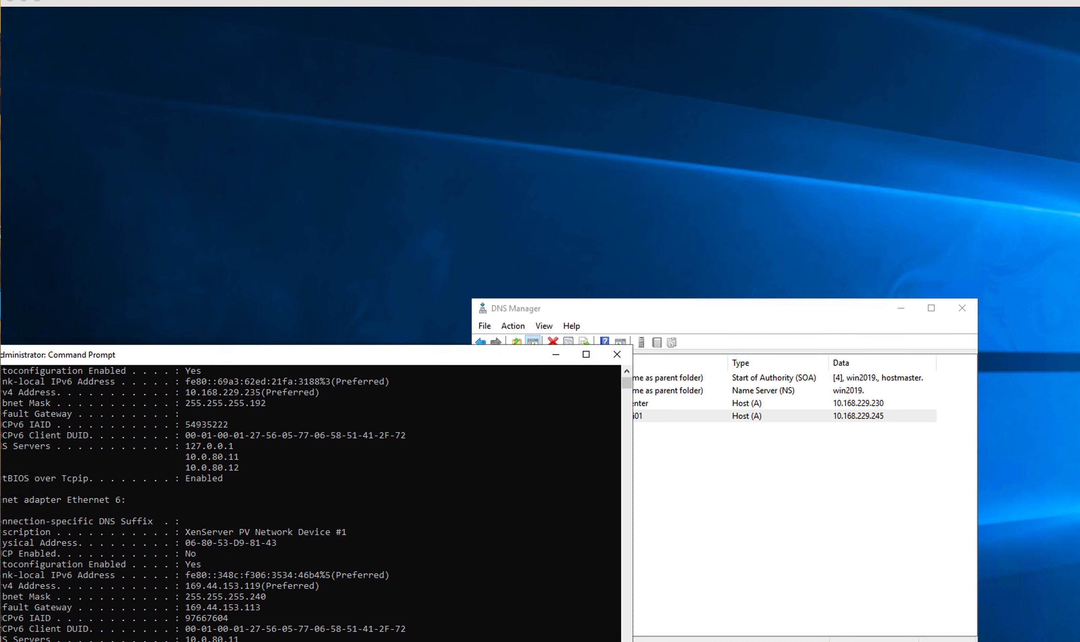
Step: Bring the ESXi Host Client onscreen, show the host's Advanced settings, then list Chrome's open windows
drag(381, 640, 410, 69)
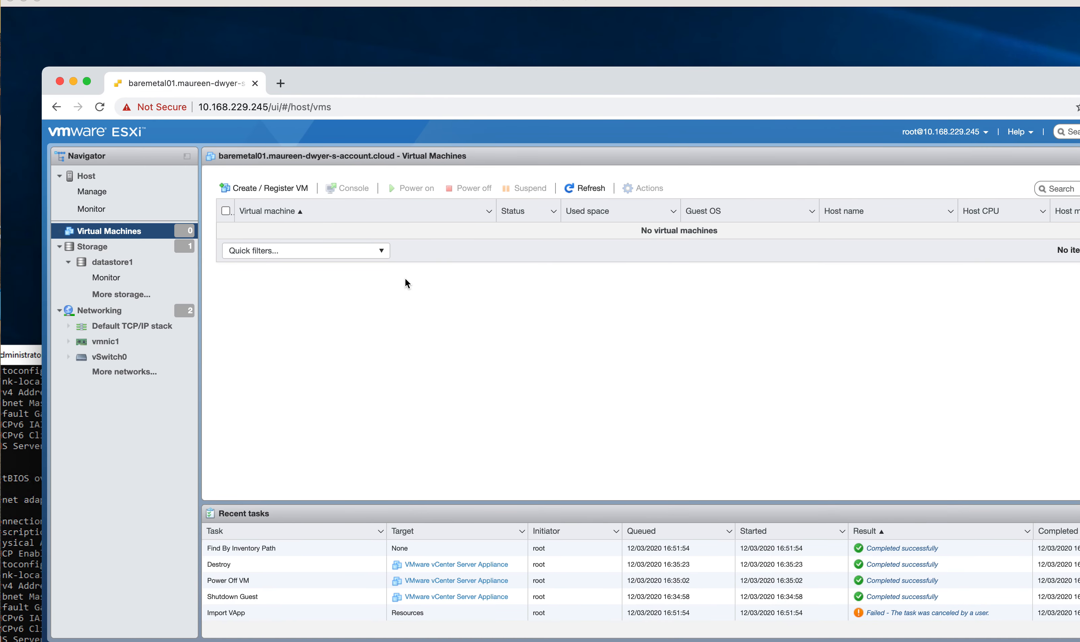
click(93, 177)
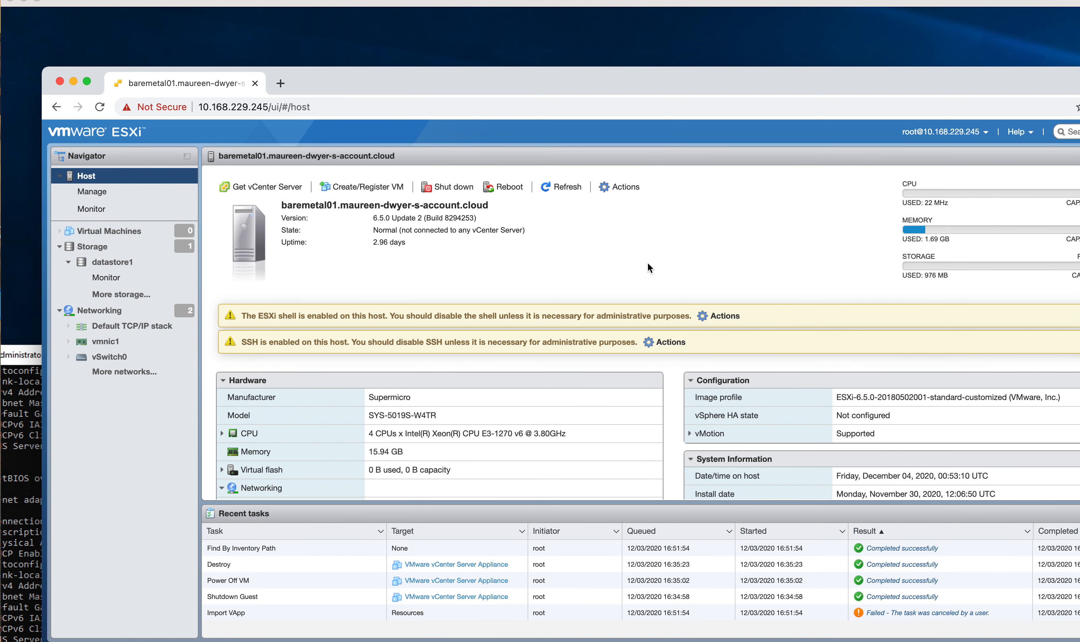
drag(444, 86, 443, 85)
drag(445, 82, 439, 79)
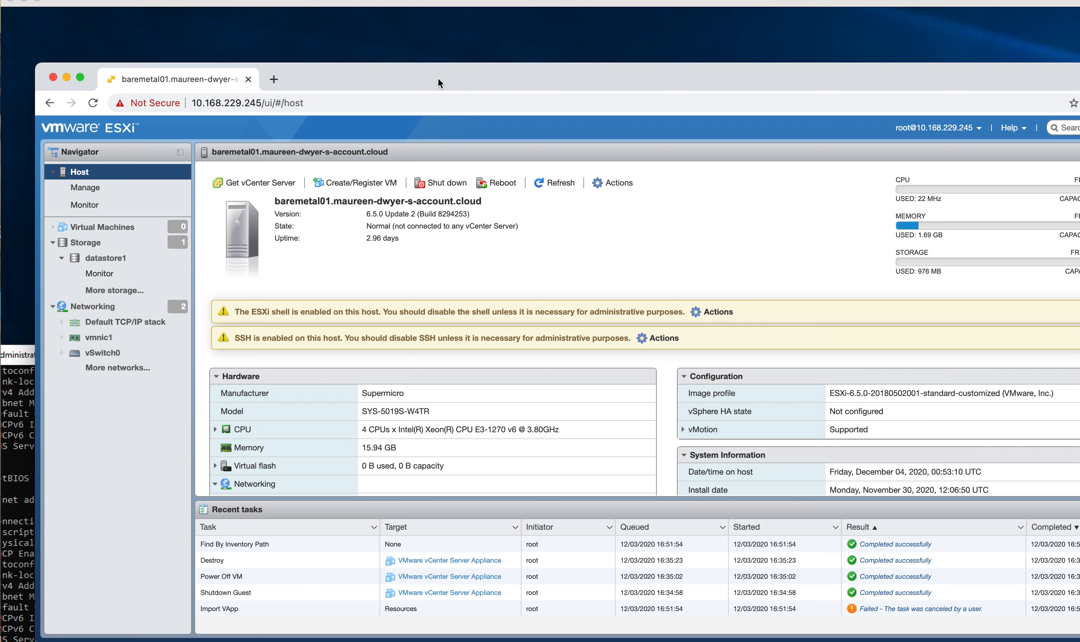
drag(437, 83, 433, 71)
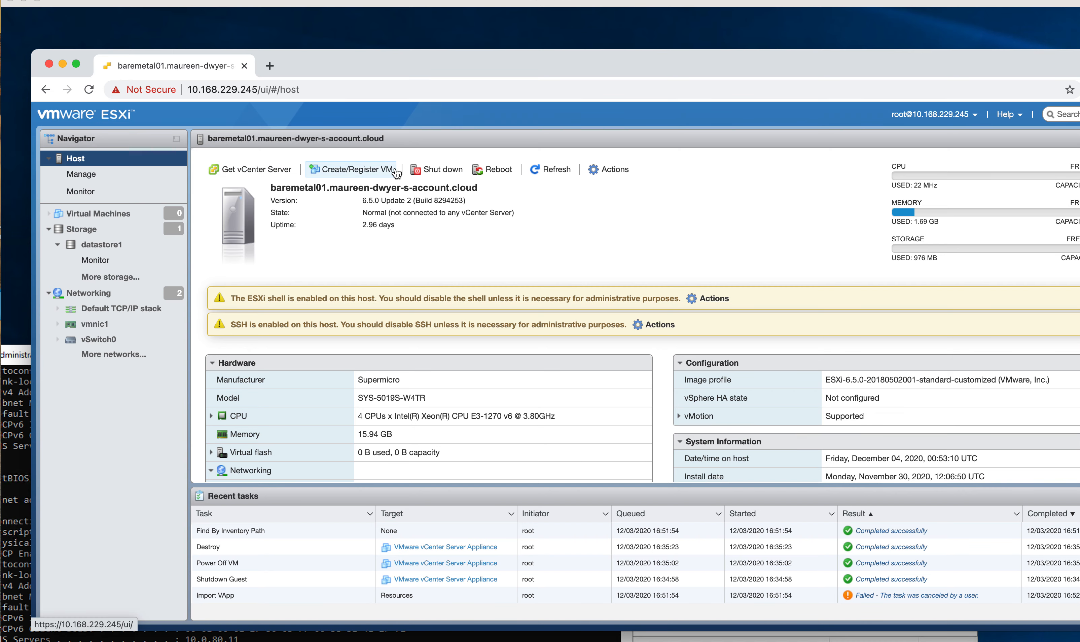
click(88, 175)
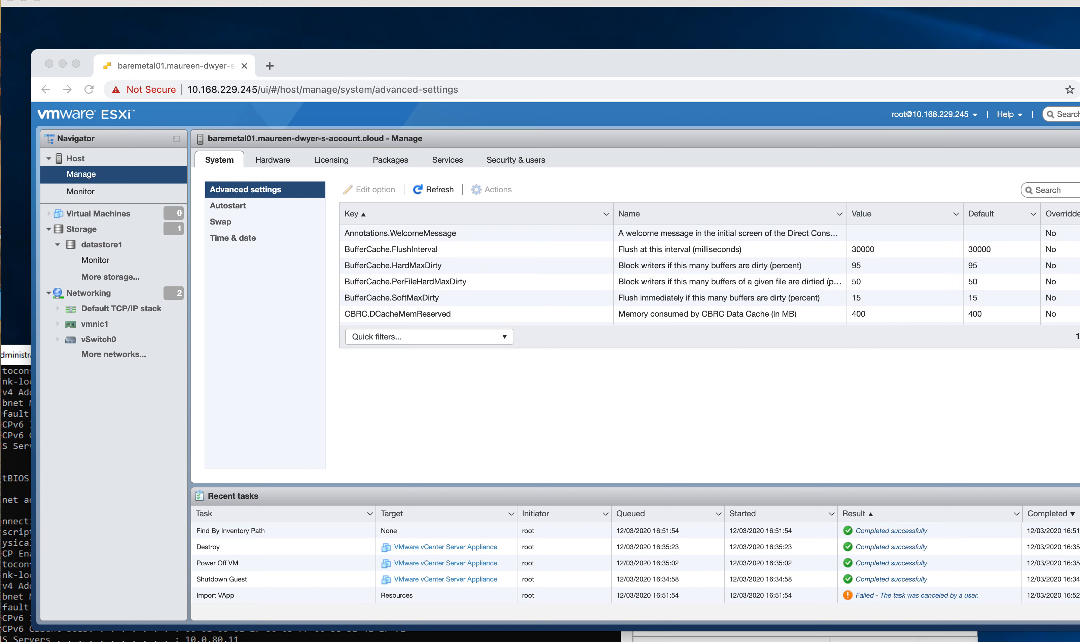
right_click(129, 641)
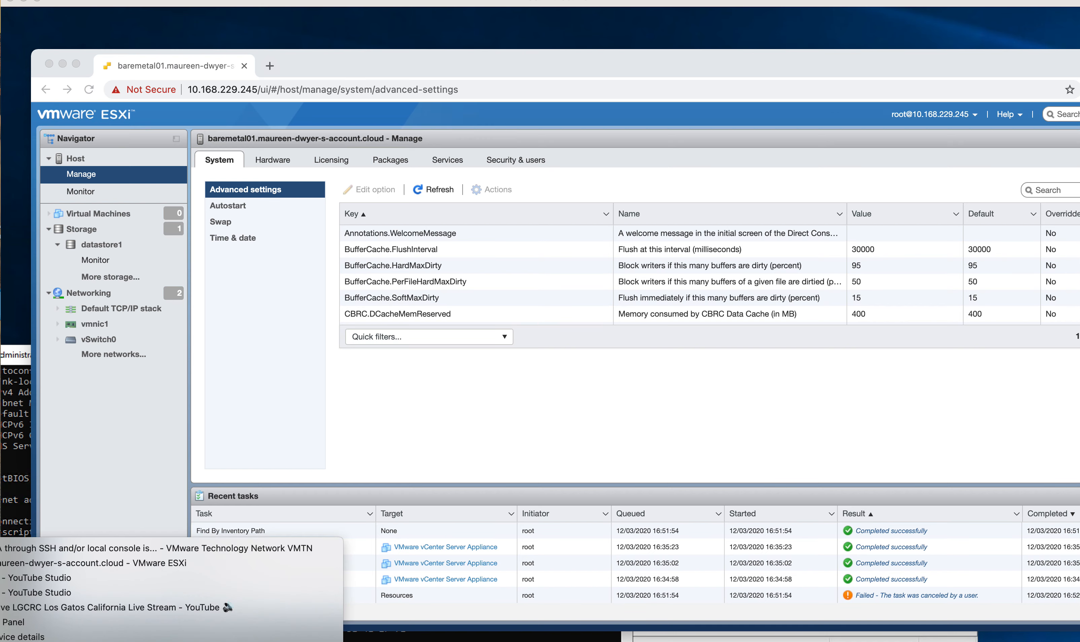
Step: Open a new Chrome window and go to the BMC at 10.168.229.223
click(129, 641)
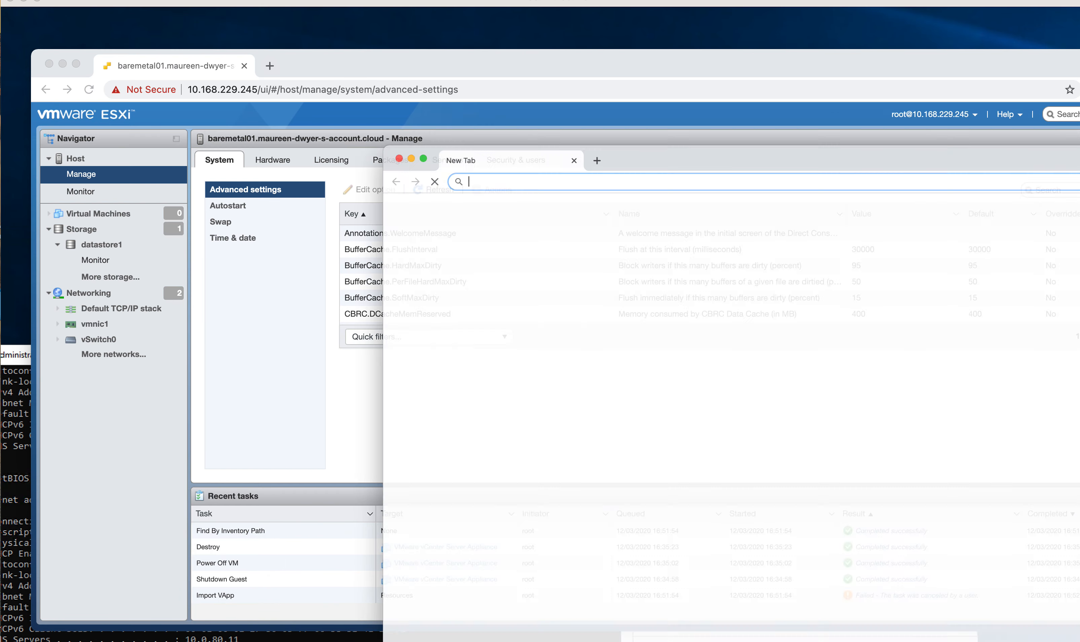
drag(666, 142, 349, 83)
click(356, 94)
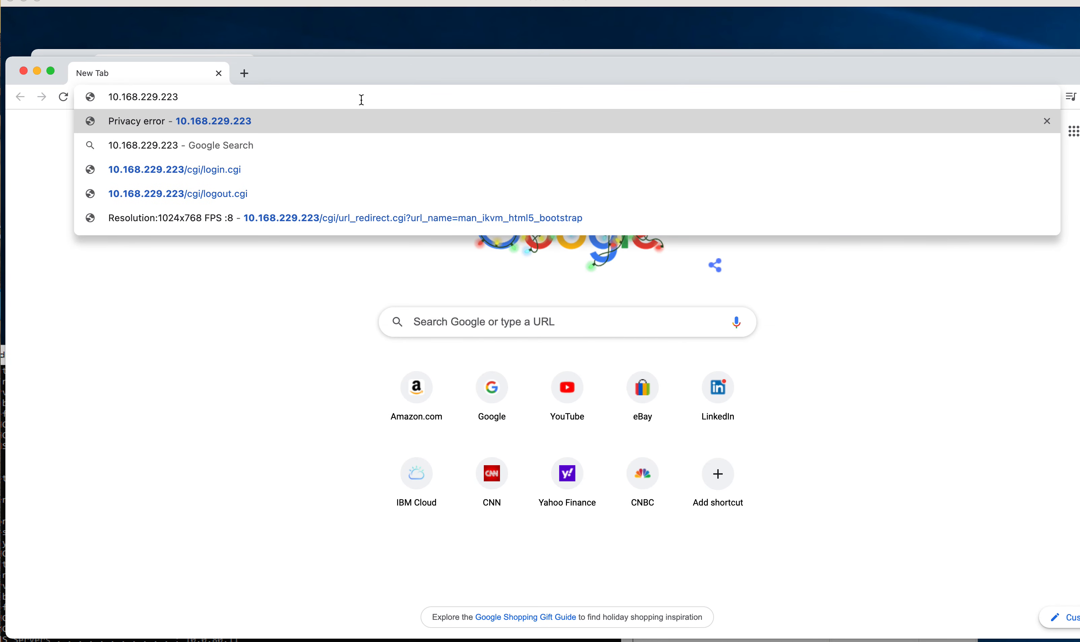
key(Return)
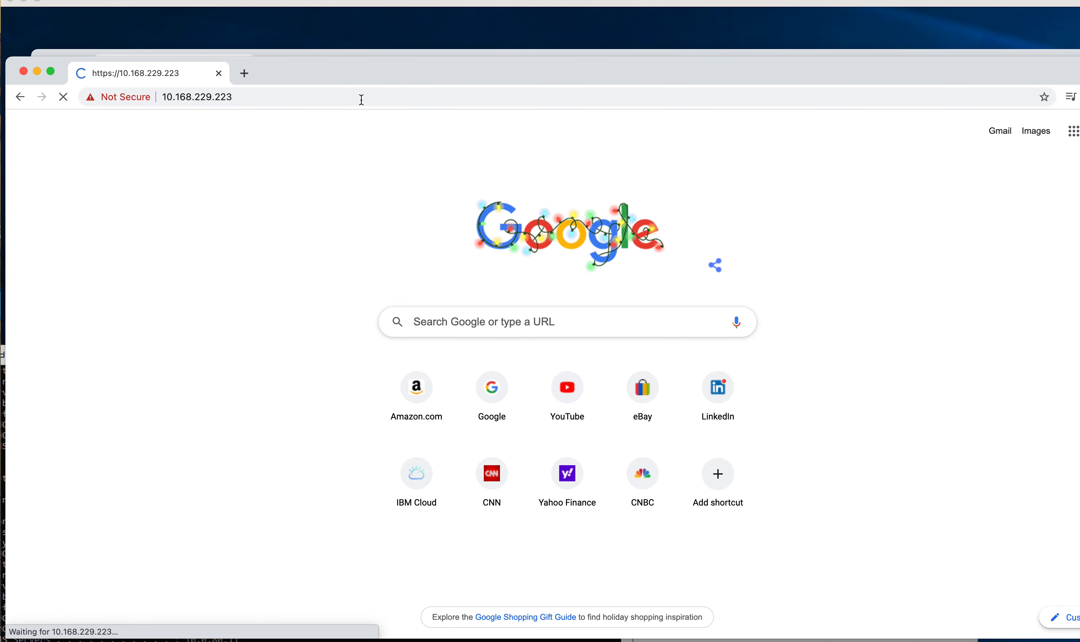
Step: Enter root as the username and paste the account password into the login form
click(604, 302)
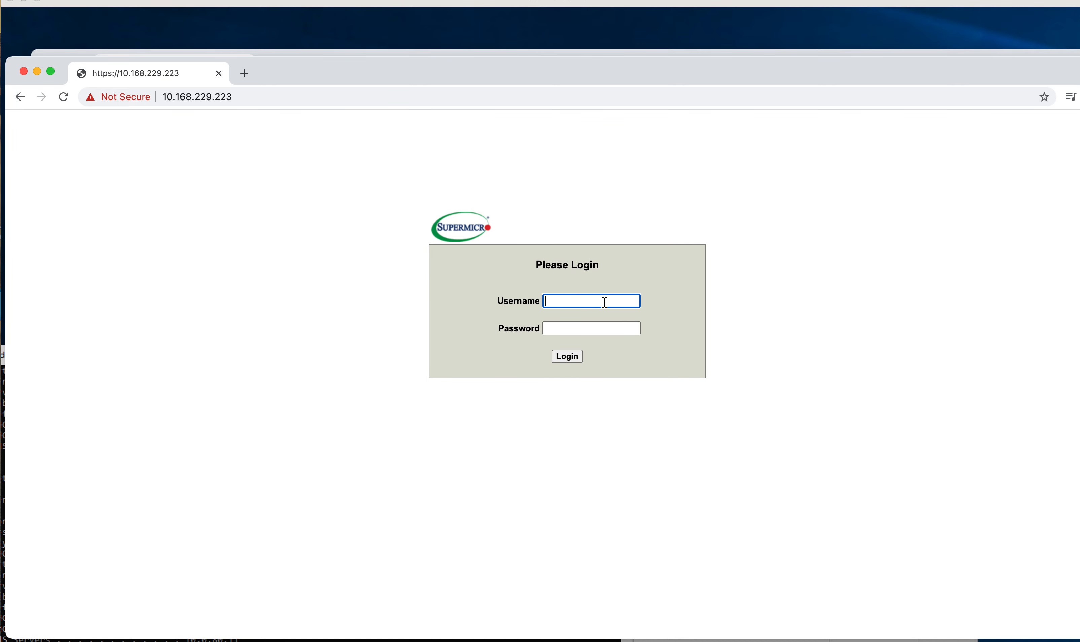
text(root)
click(886, 291)
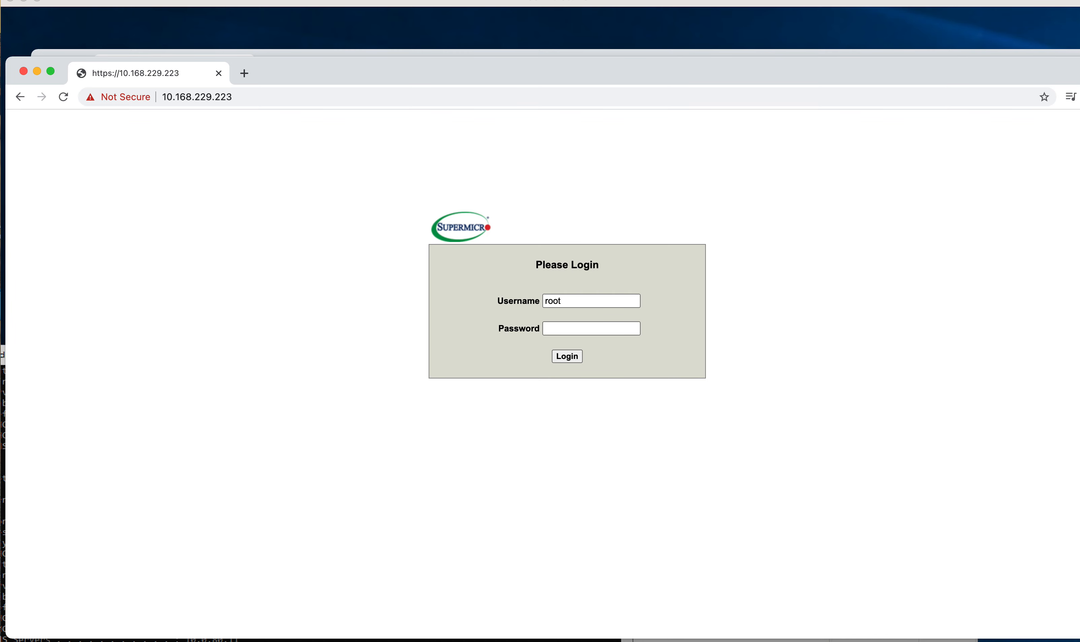
key(super+Tab)
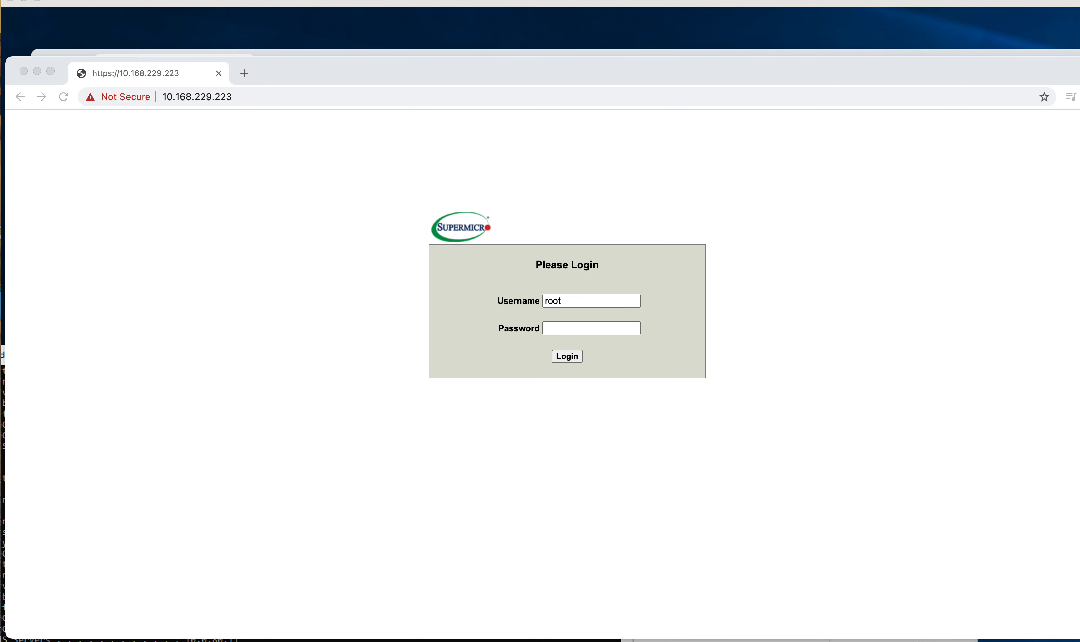
click(586, 331)
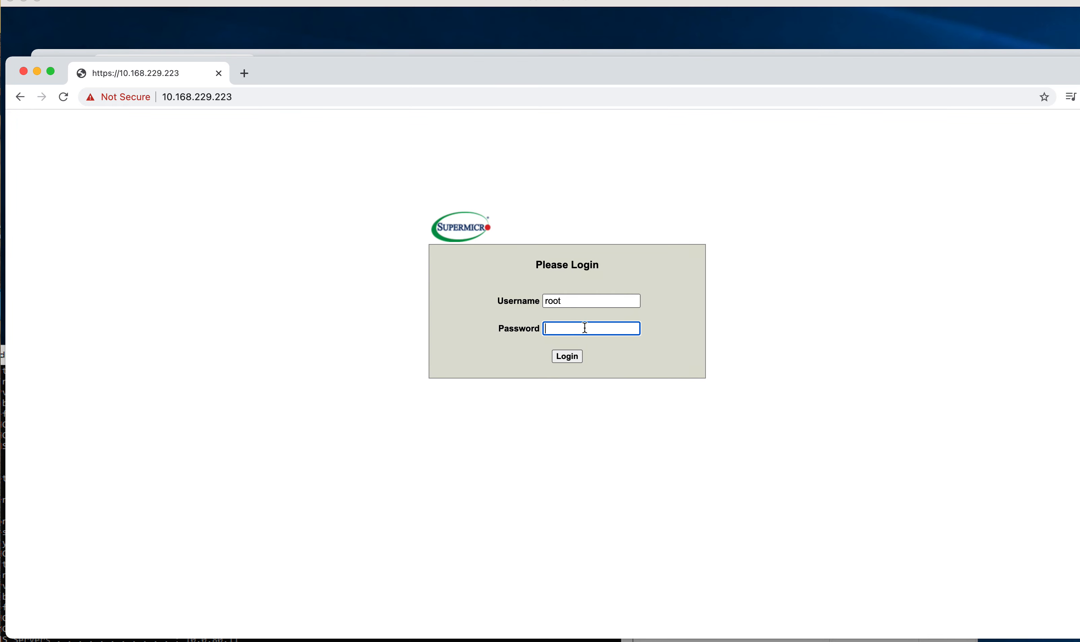
key(super+v)
Step: Log in to the BMC and launch the HTML5 console from Remote Control > iKVM/HTML5
click(562, 357)
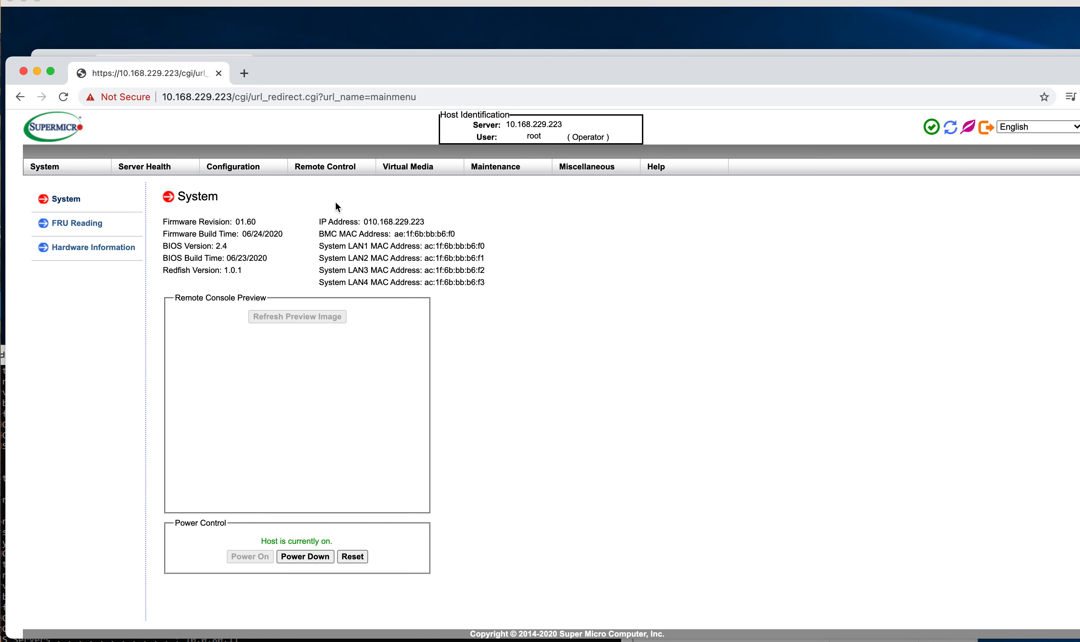
mouse_move(418, 169)
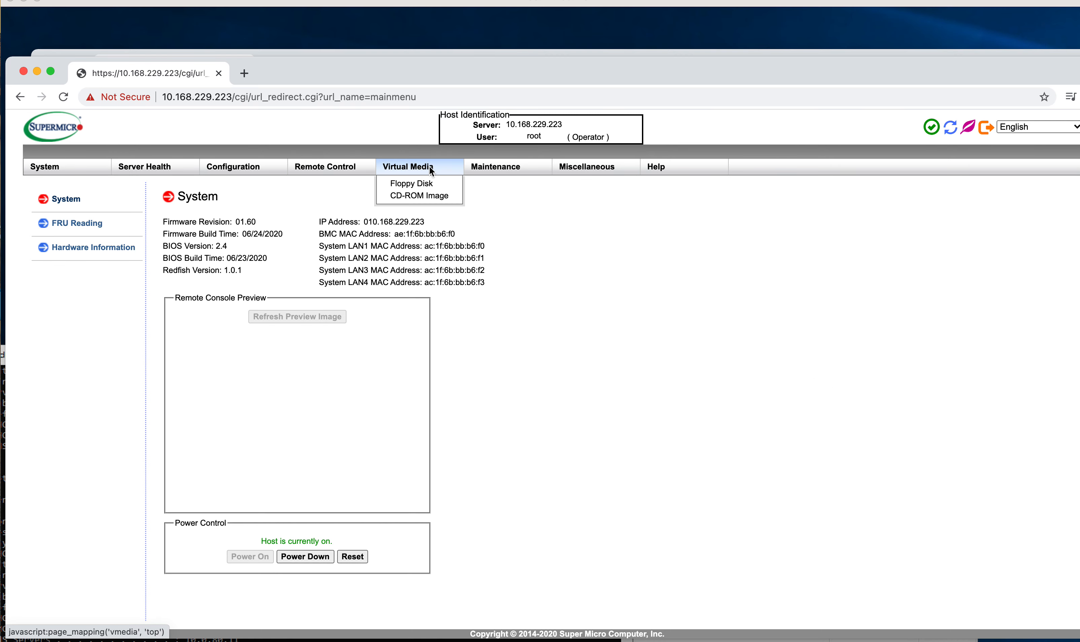
mouse_move(499, 166)
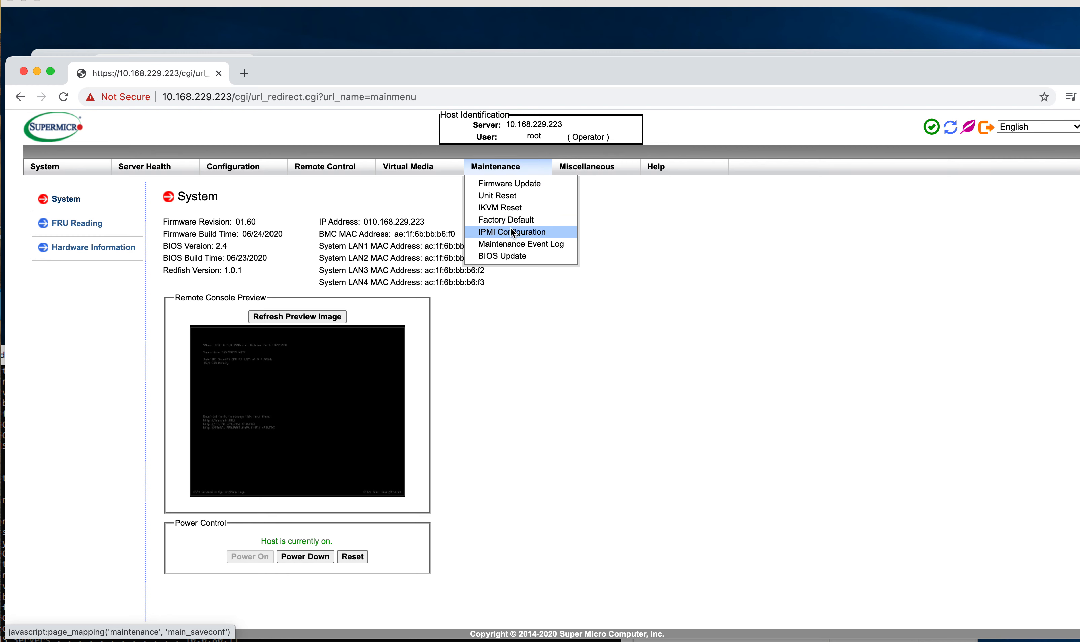
mouse_move(332, 168)
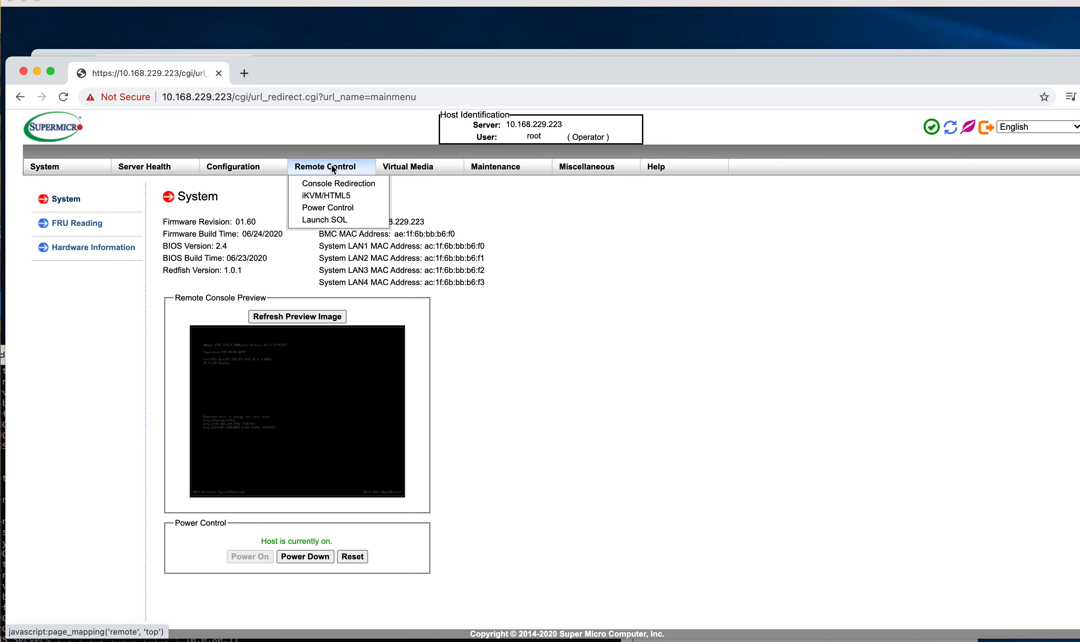
click(332, 195)
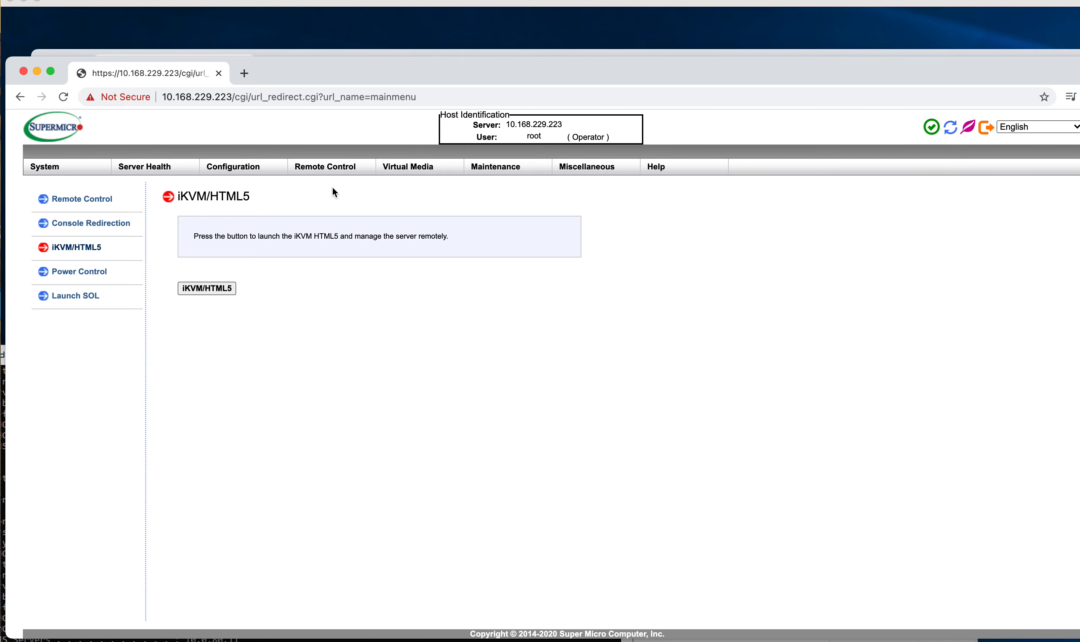
click(224, 288)
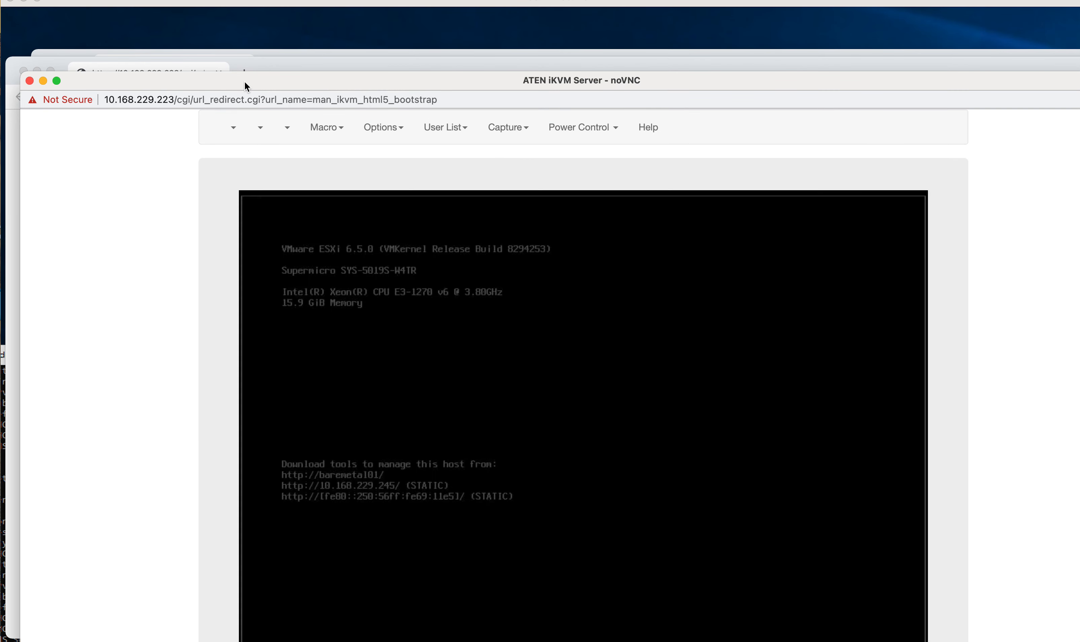
Step: Move the Console Redirection window to the upper-left corner of the screen
drag(244, 81, 204, 21)
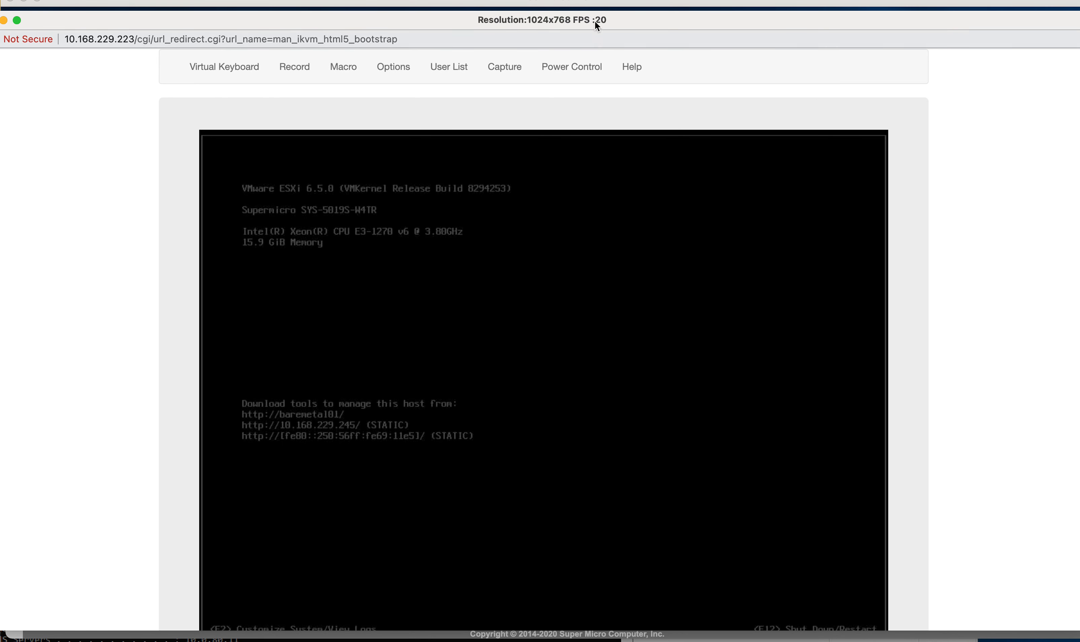
drag(455, 17, 417, 7)
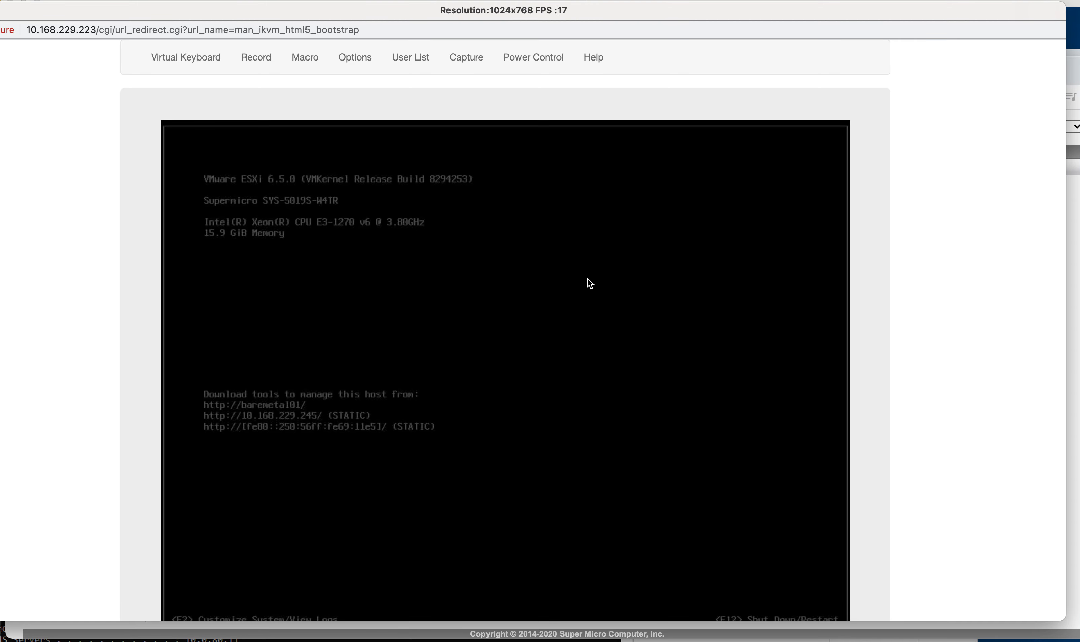
key(super+Tab)
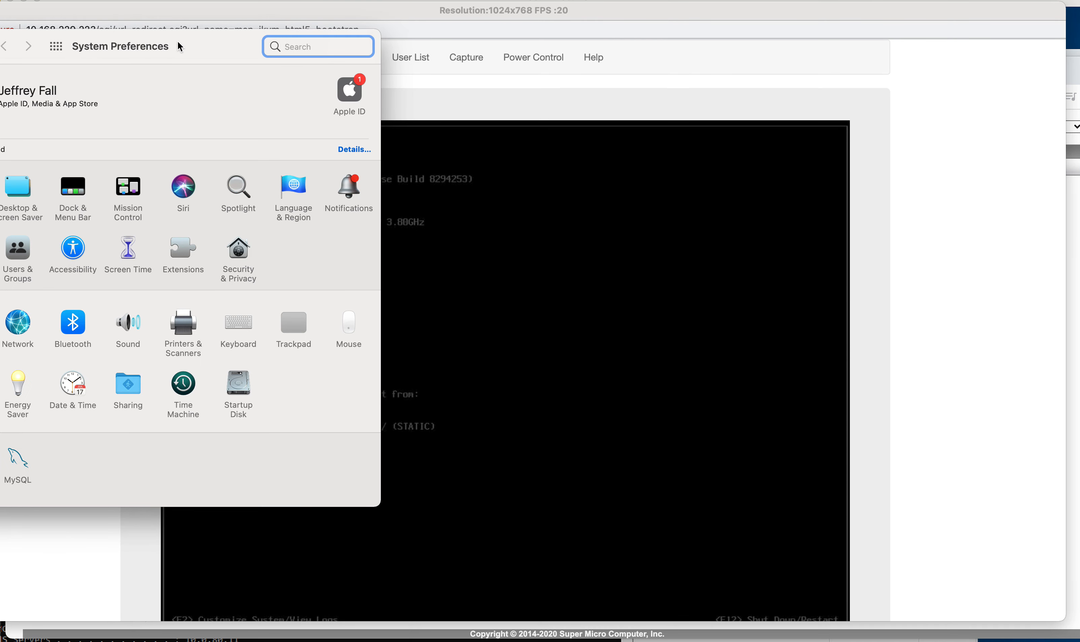
drag(176, 45, 382, 70)
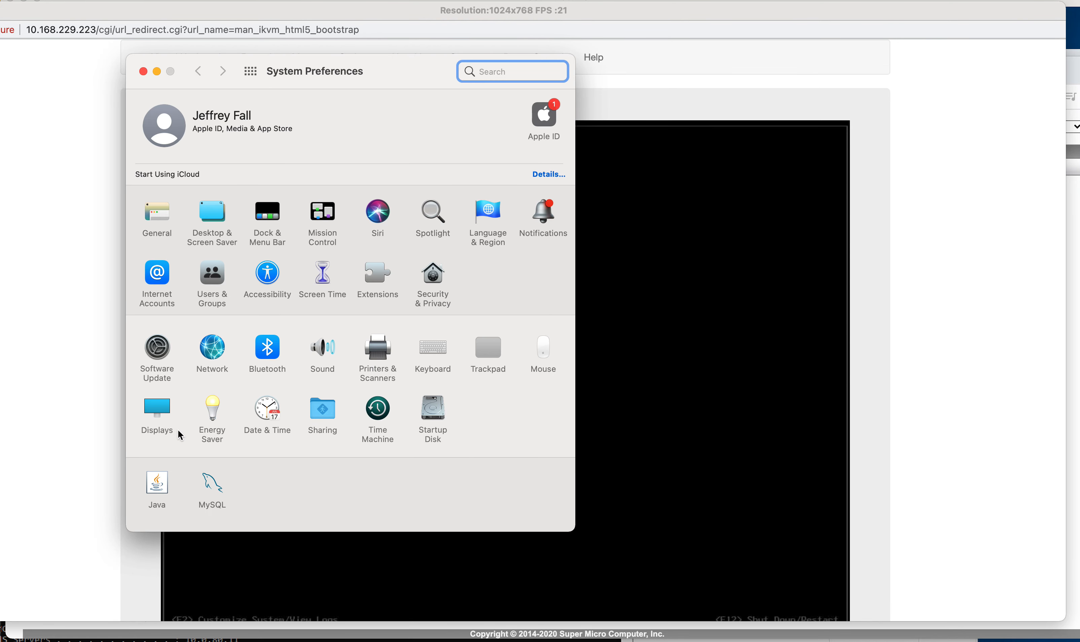
click(430, 353)
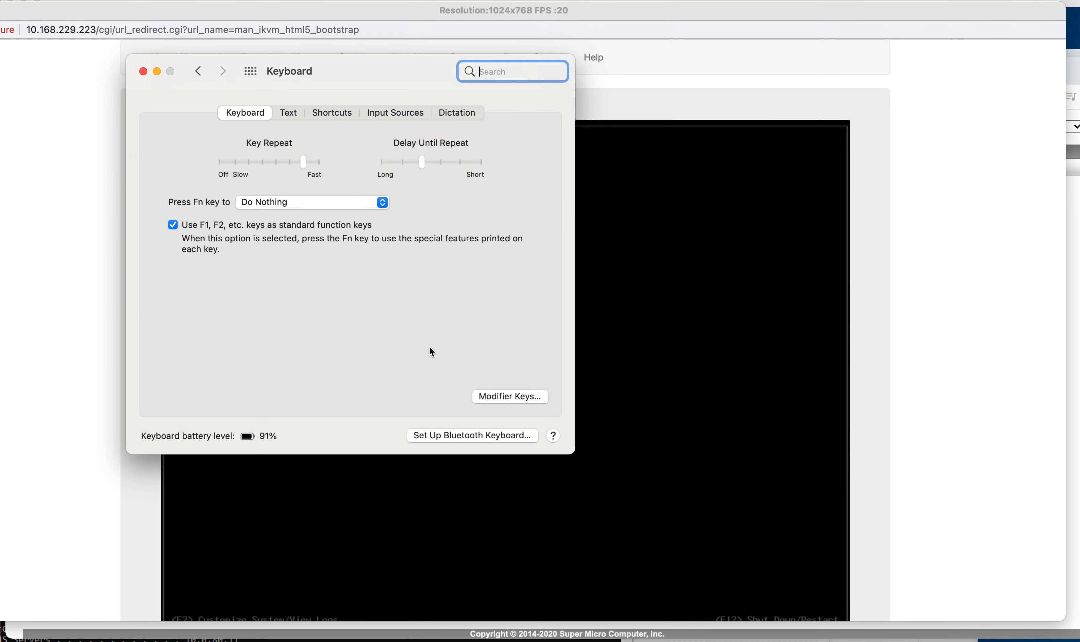
click(143, 71)
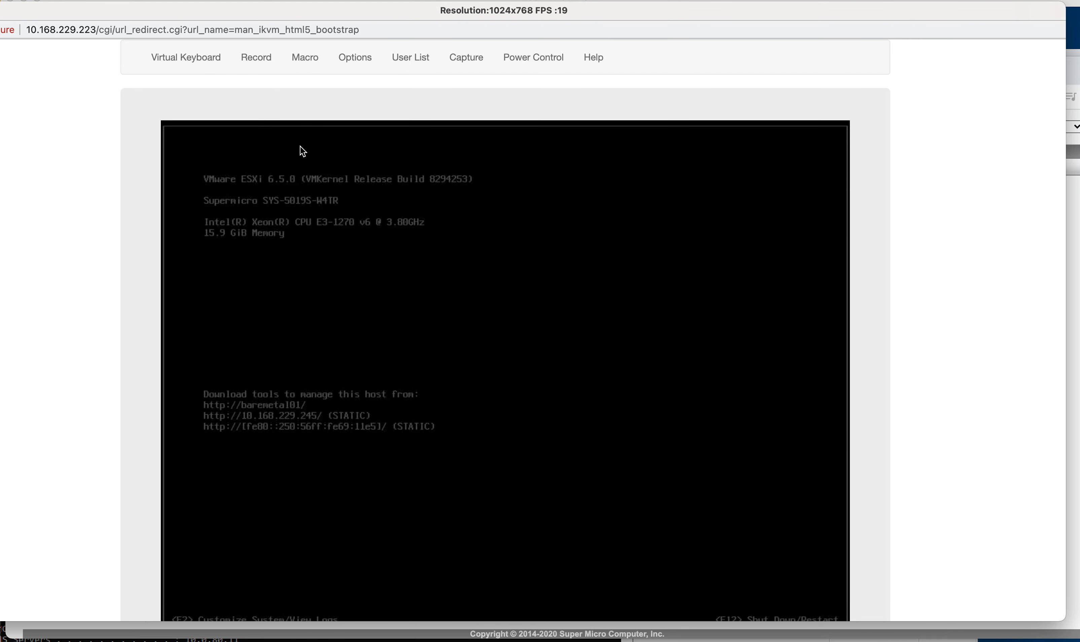
Step: Open the DCUI login with F2 and submit the root password, which is rejected
key(F2)
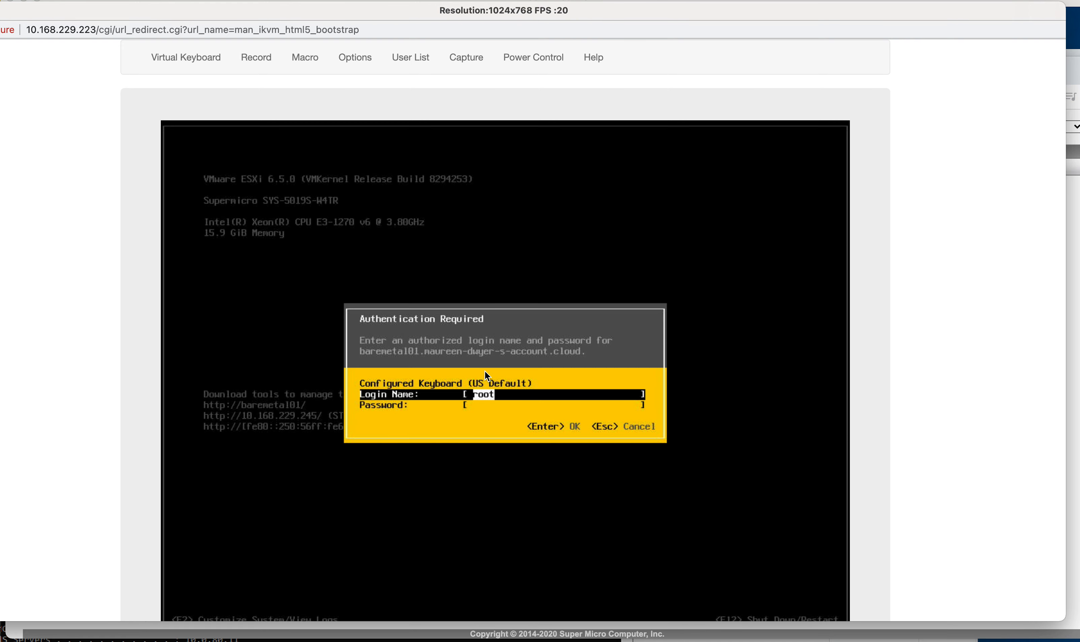
key(Tab)
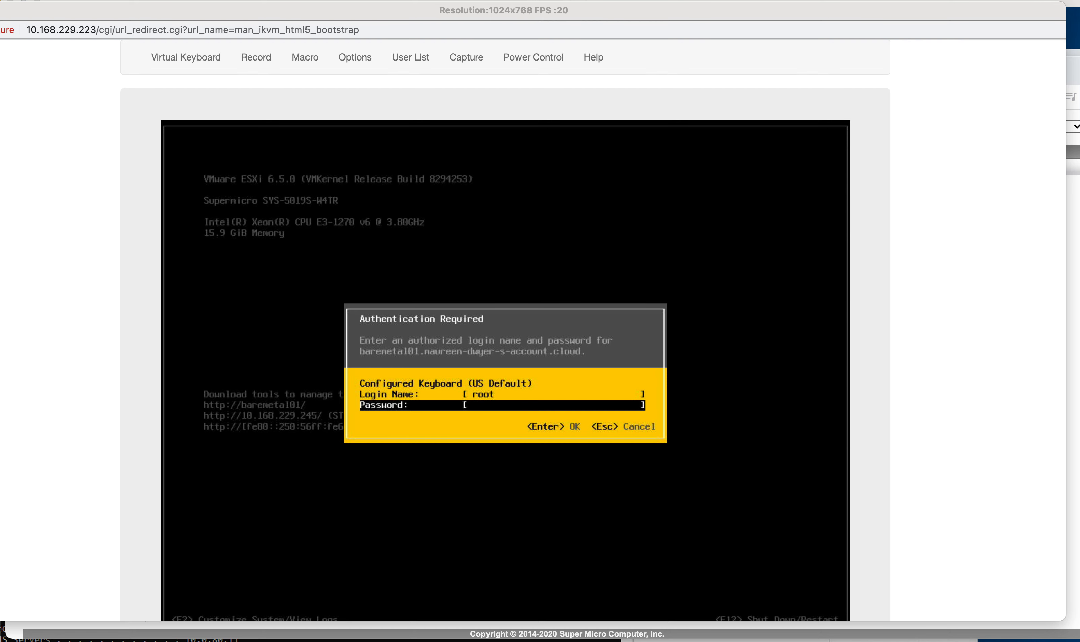
click(493, 406)
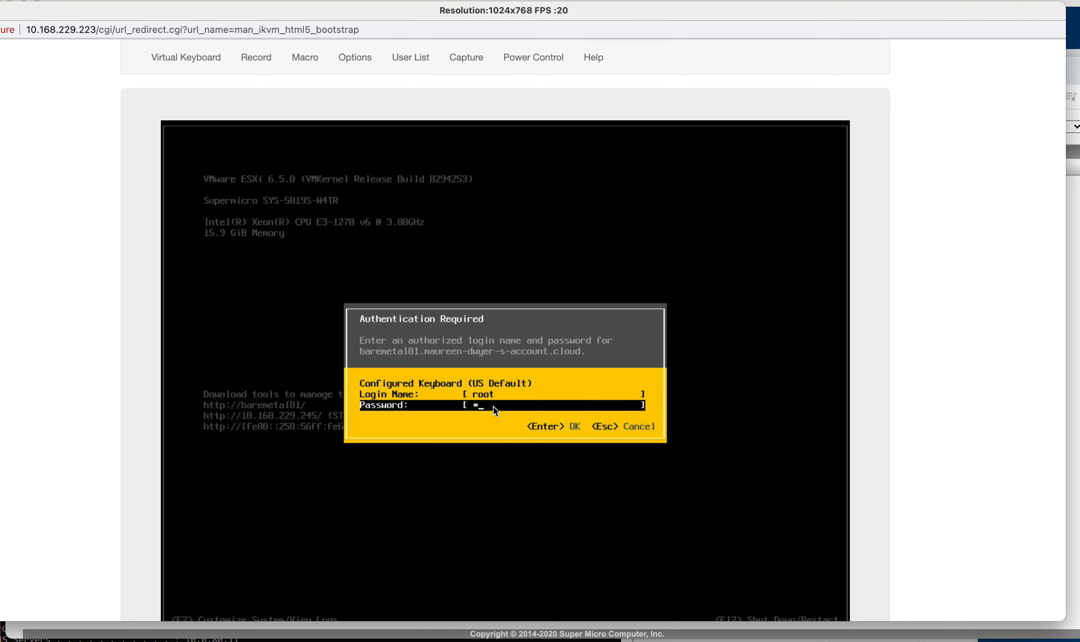
text(************************)
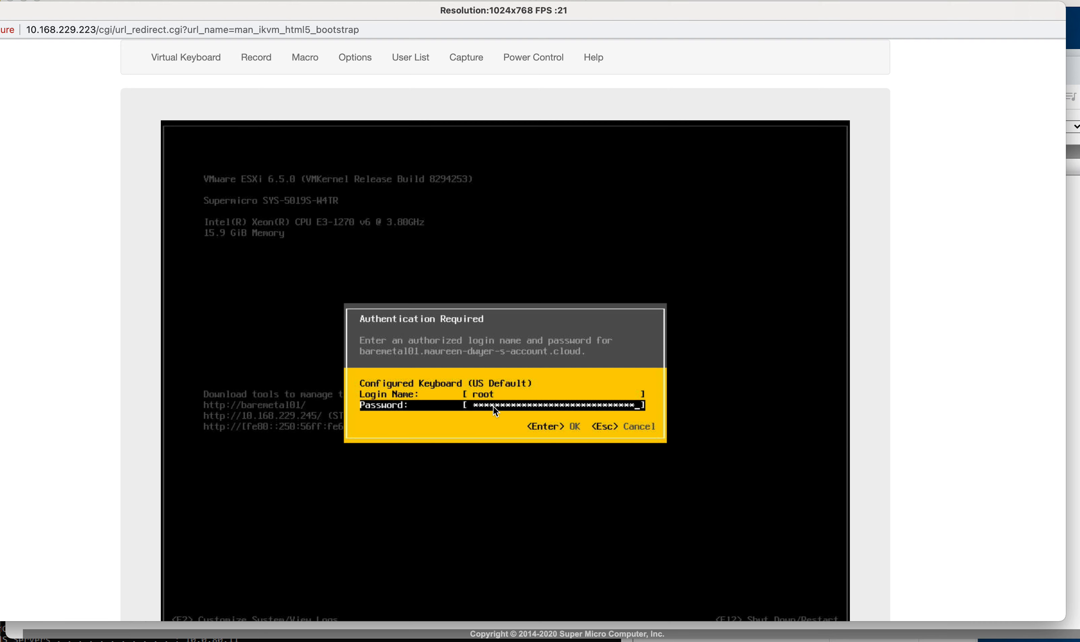
key(Return)
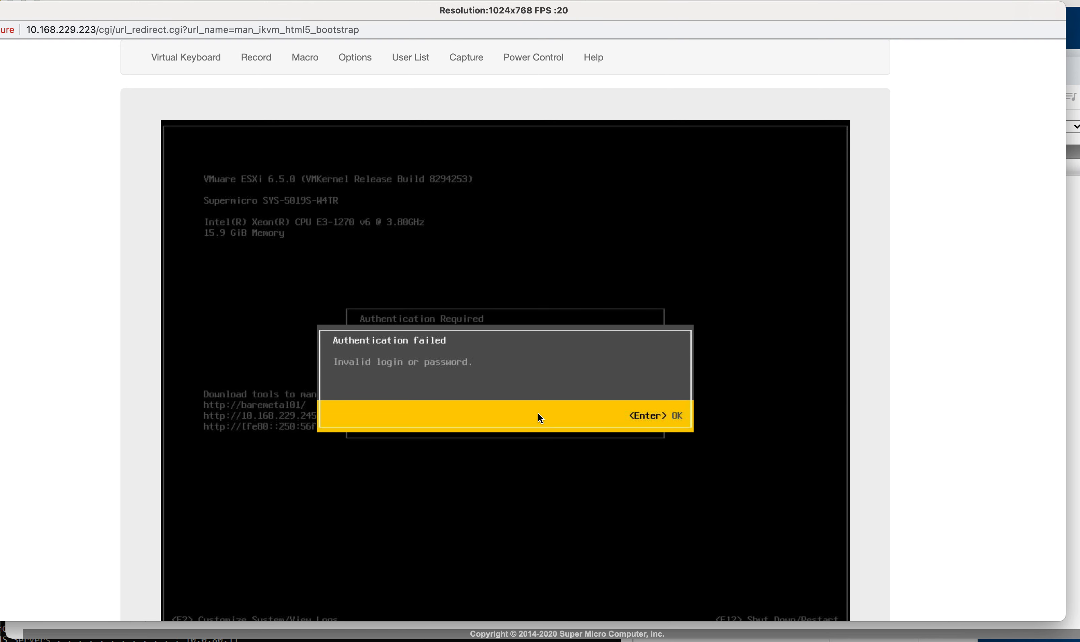
Step: Dismiss the authentication error and log in again with the retyped root password
key(Return)
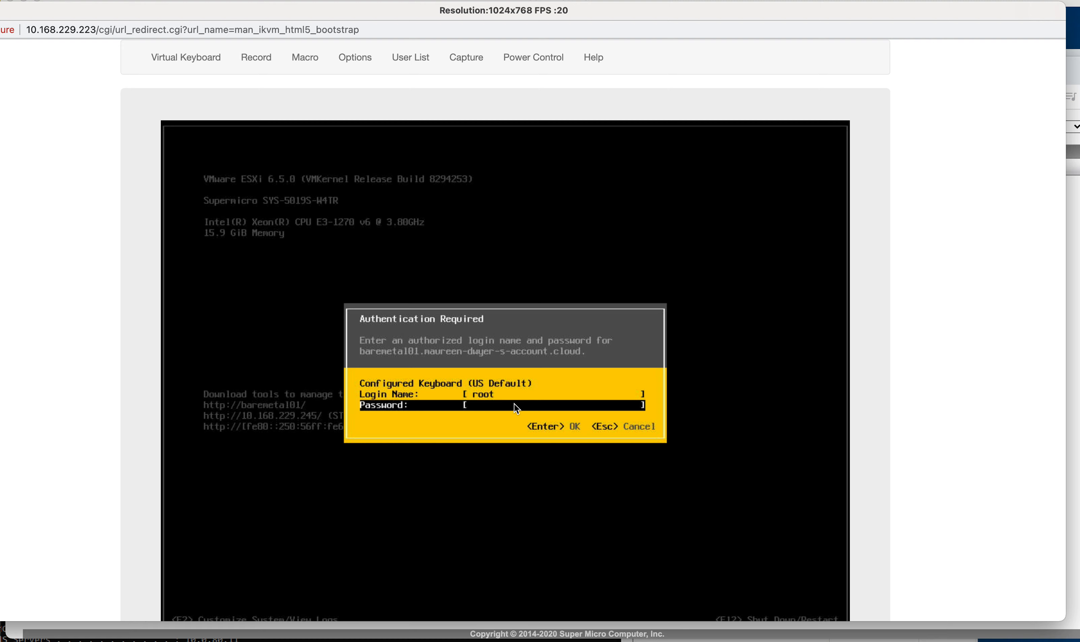
text(**)
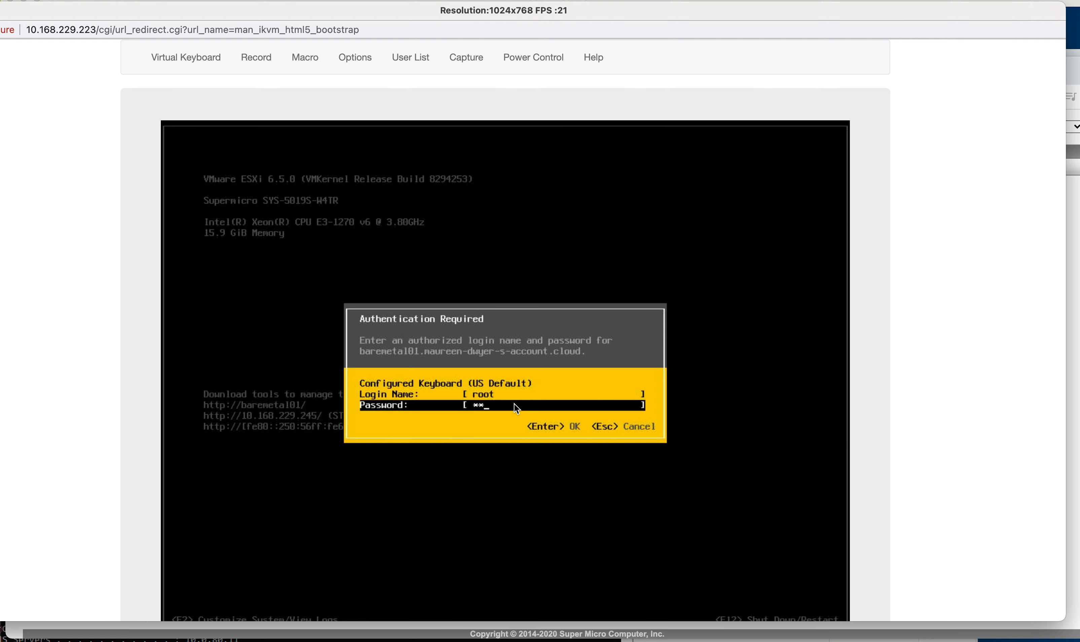
text(**)
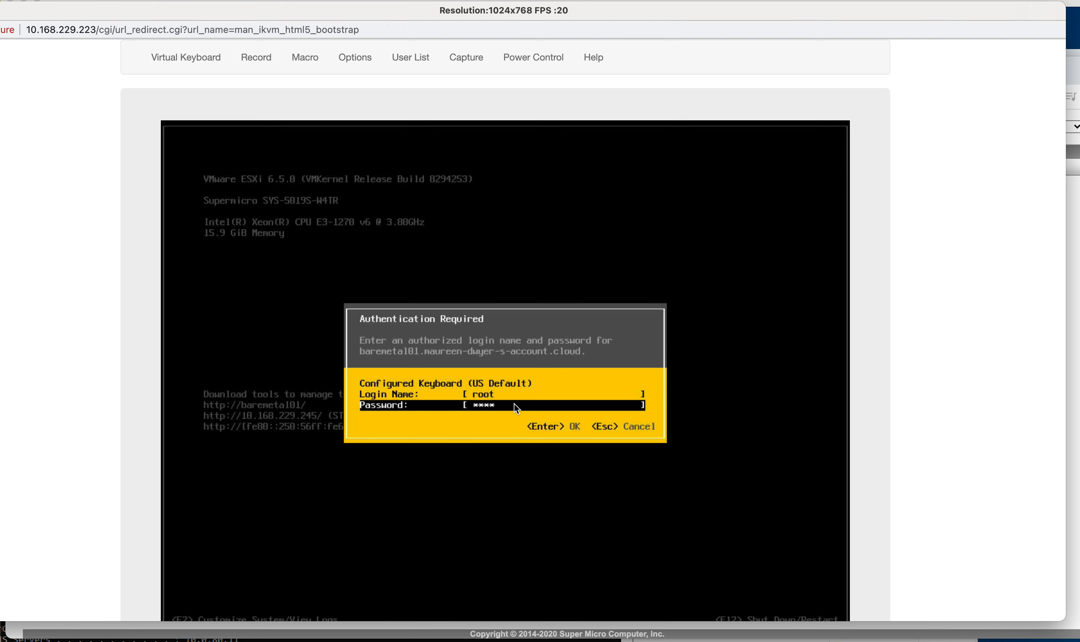
text(****)
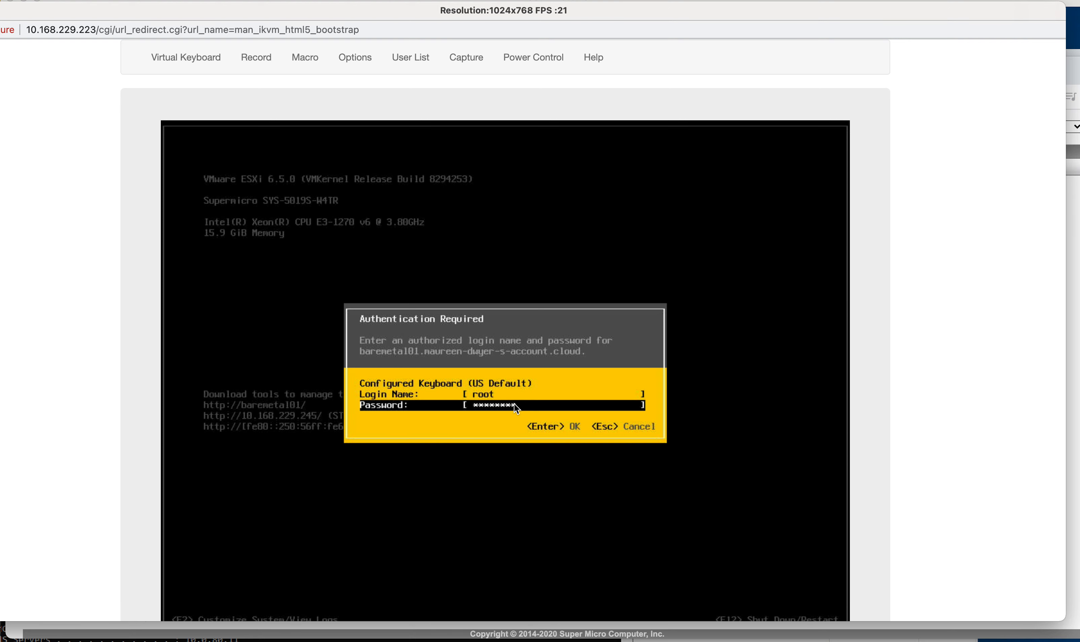
text(**)
text(***)
key(Return)
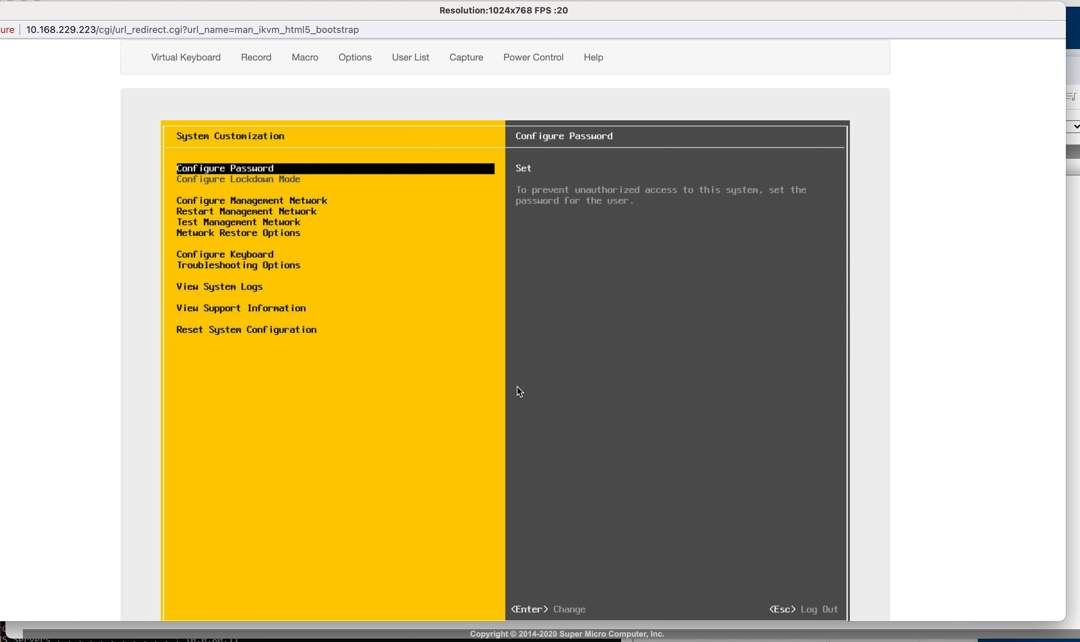
Step: Go to Configure Management Network > DNS Configuration and erase the primary DNS 10.0.80.11
key(Down)
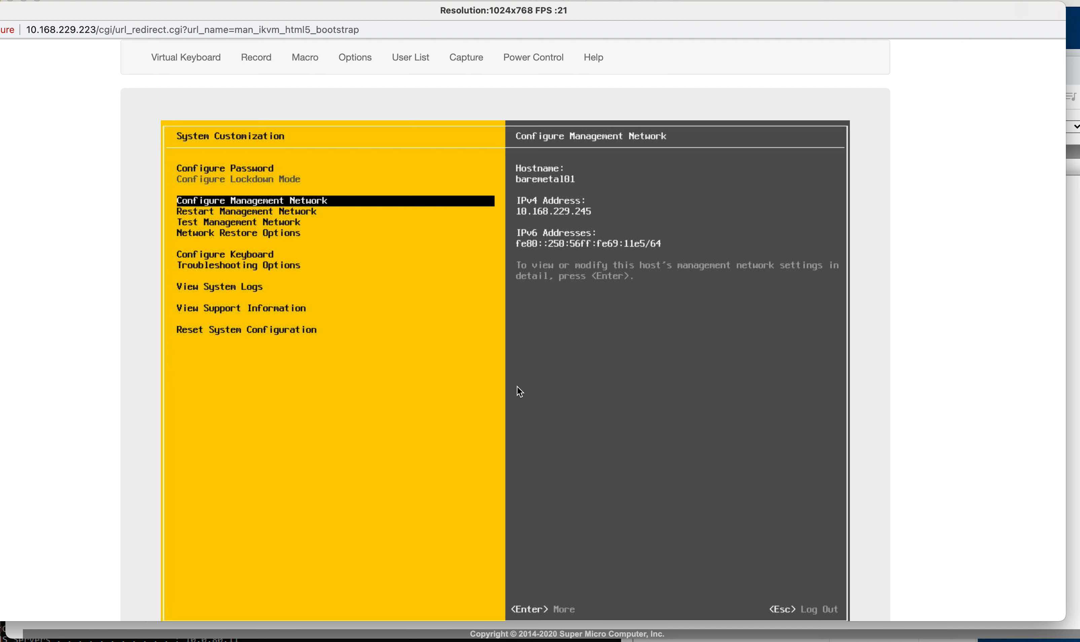
key(Return)
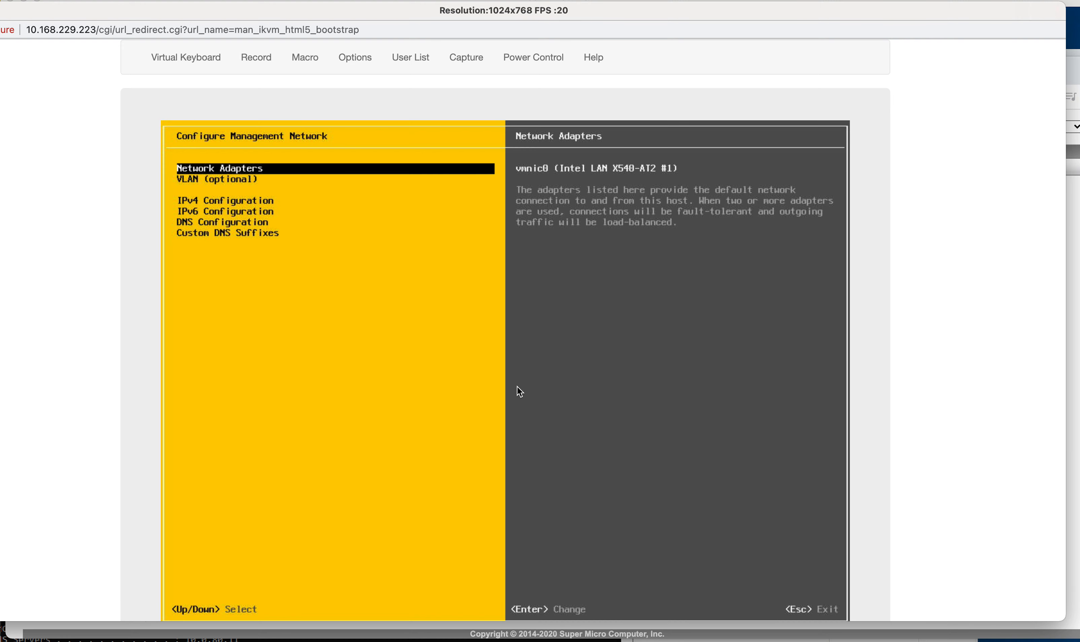
key(Down)
key(Down)
key(Down)
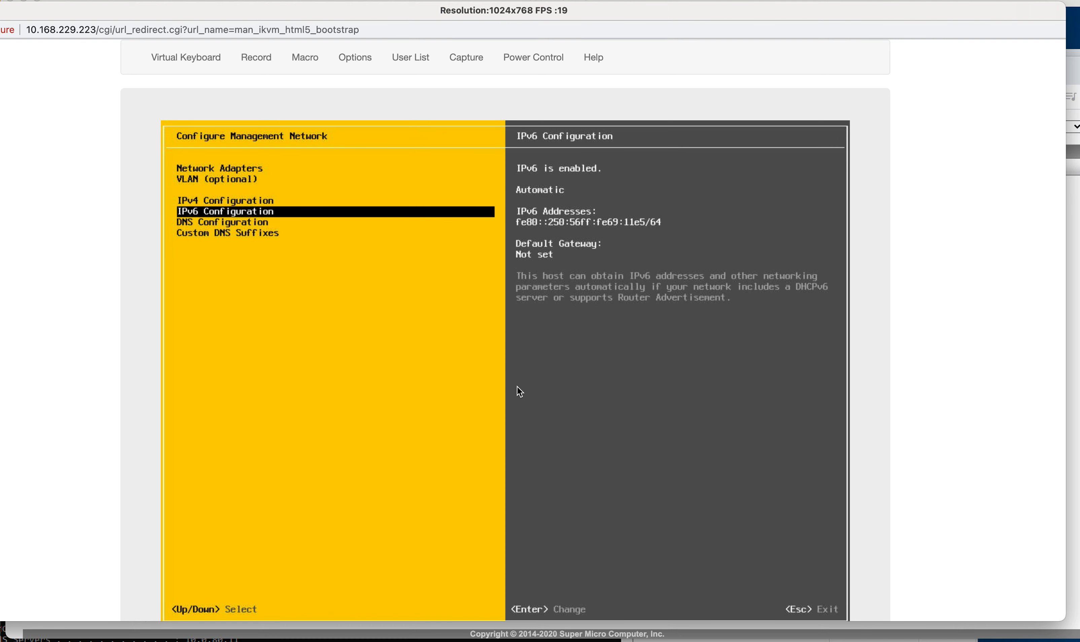
key(Down)
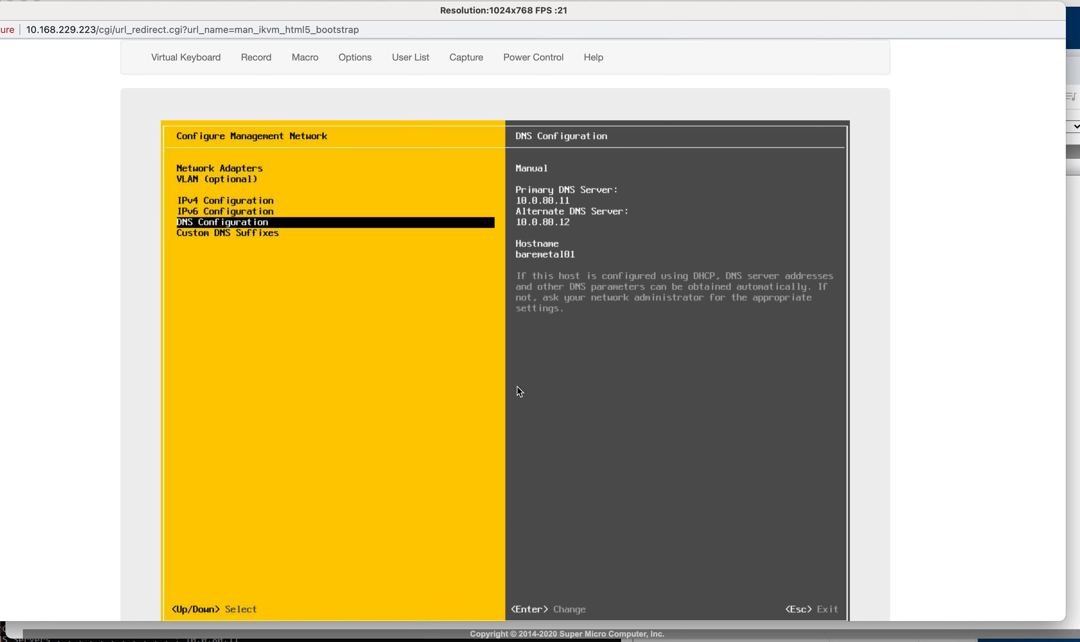
key(Return)
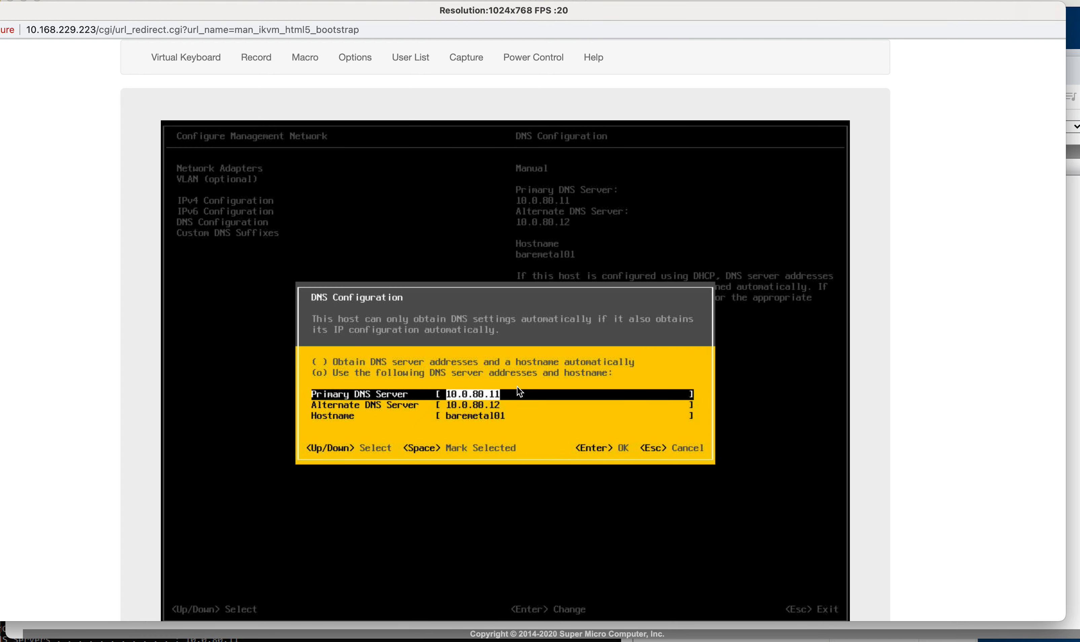
key(BackSpace)
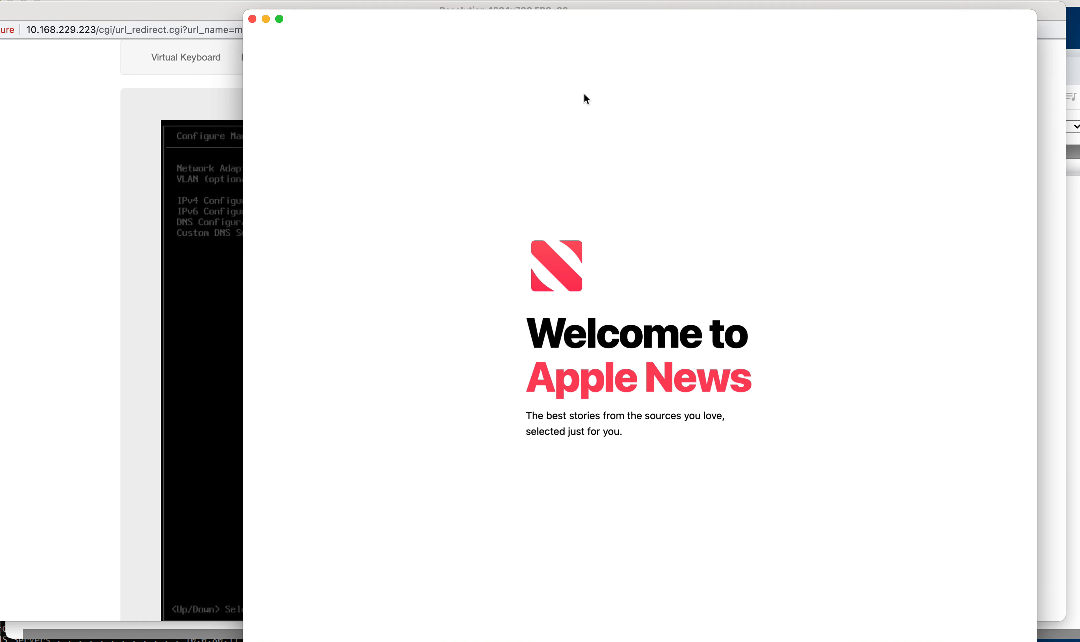
Step: Close Apple News, move the iKVM console aside and centre the Command Prompt output
click(252, 19)
drag(683, 13, 672, 121)
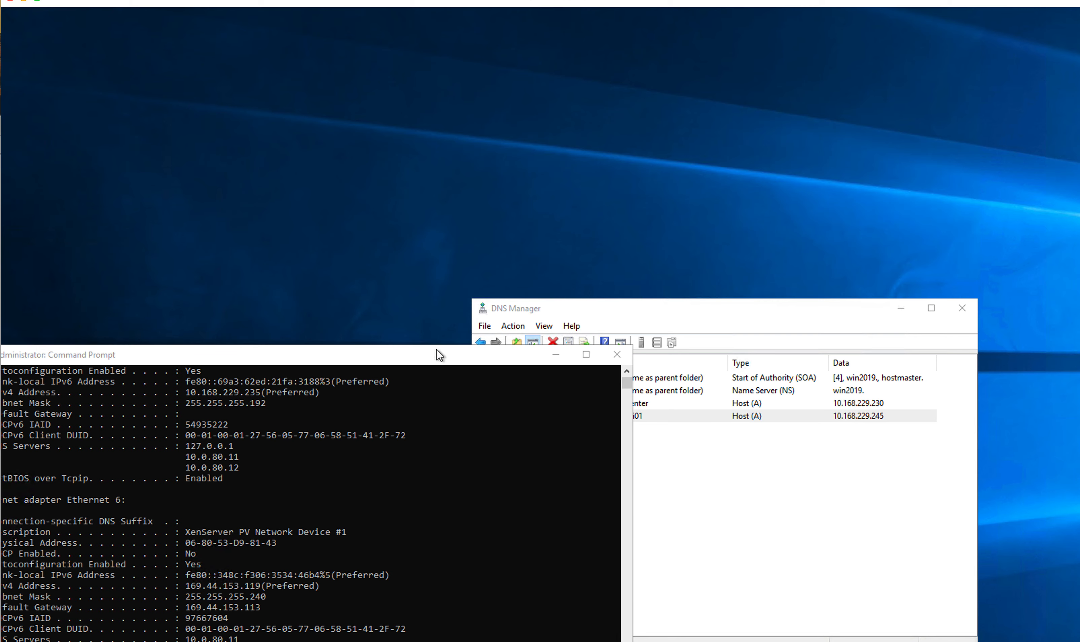
drag(434, 349, 689, 202)
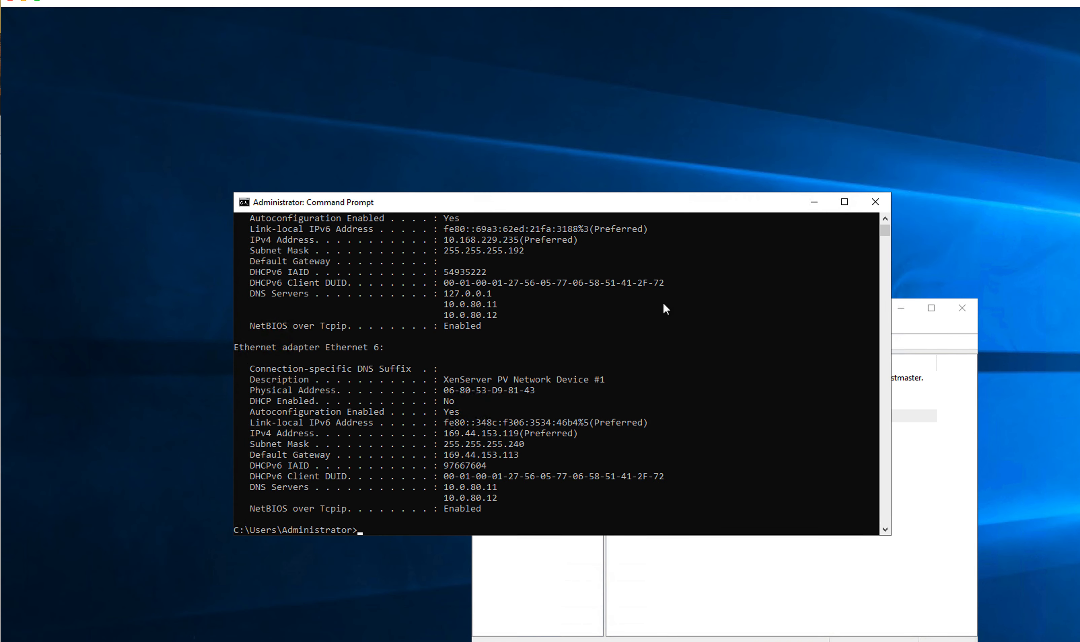
scroll(593, 304, up, 2)
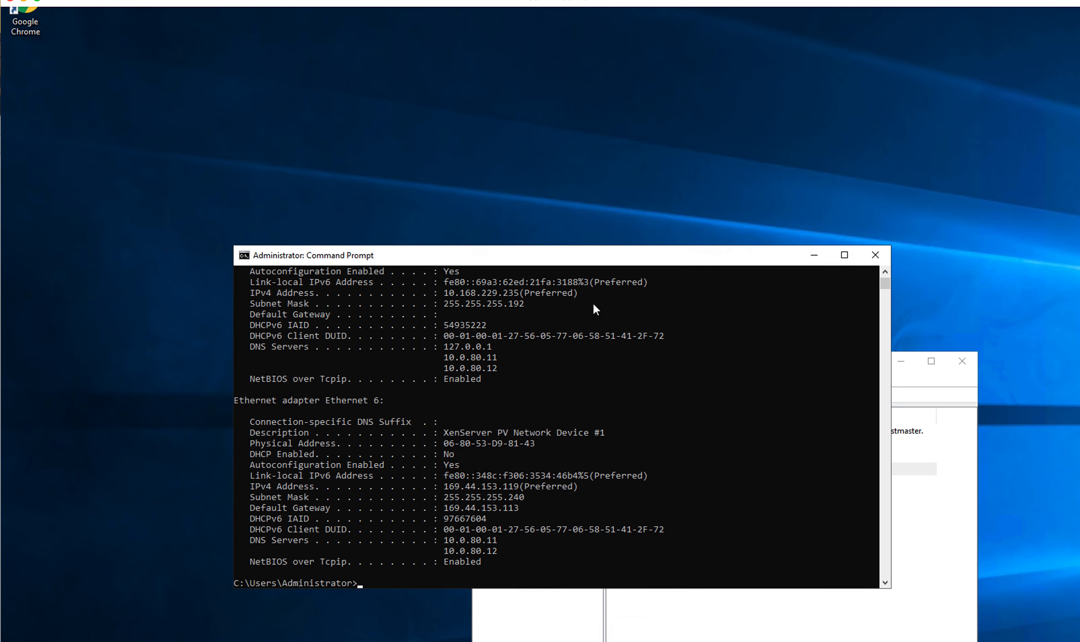
scroll(593, 303, down, 1)
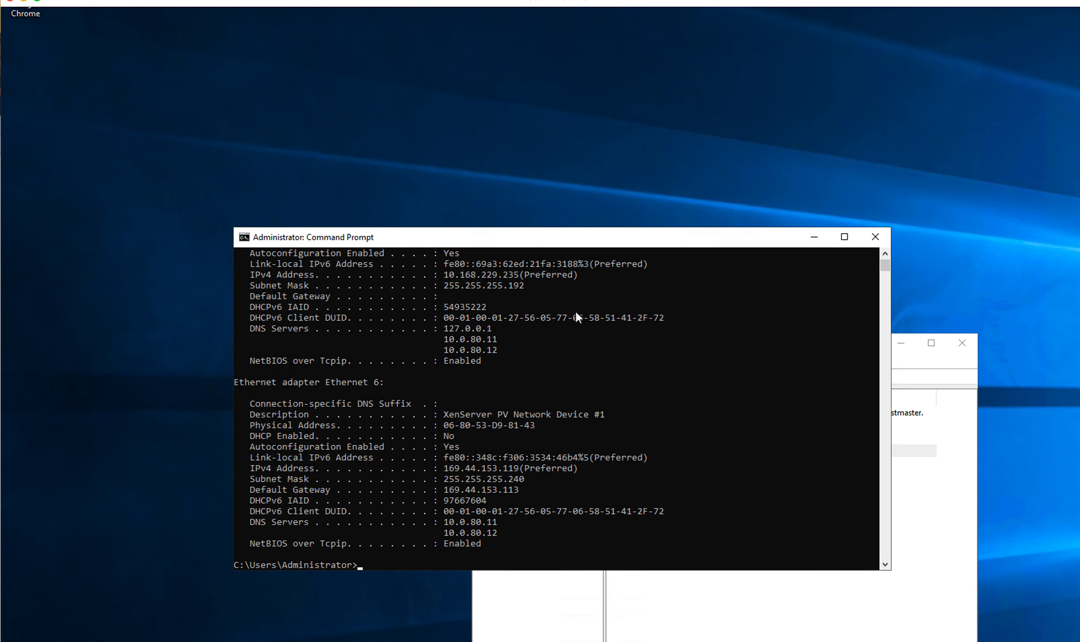
Step: Copy the IPv4 address 10.168.229.235 from Command Prompt, then move the remote desktop aside
click(500, 275)
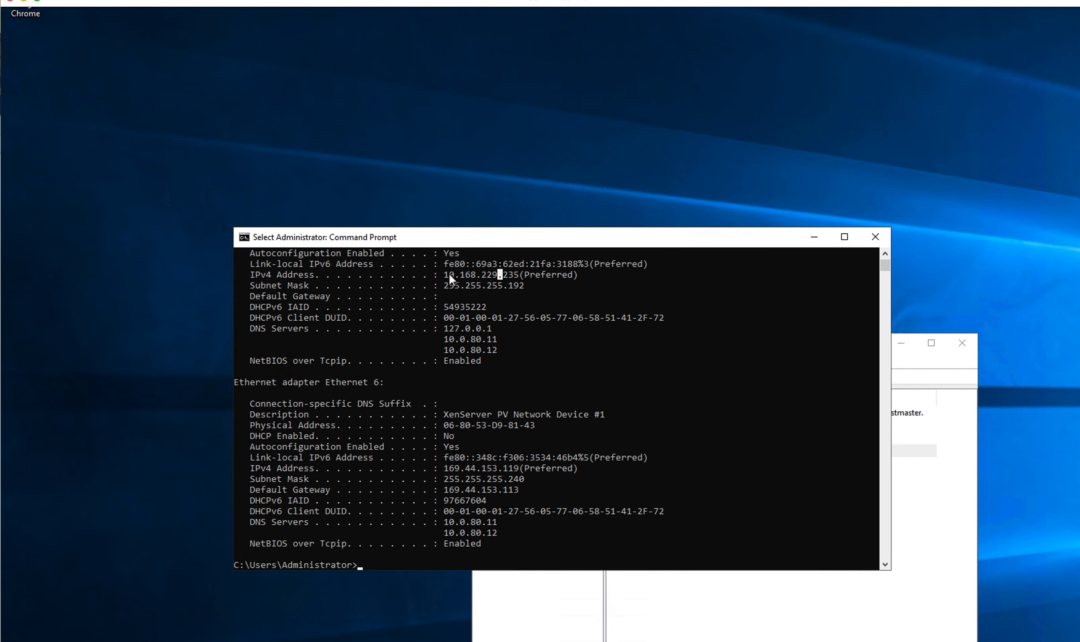
drag(444, 275, 471, 275)
scroll(517, 274, down, 1)
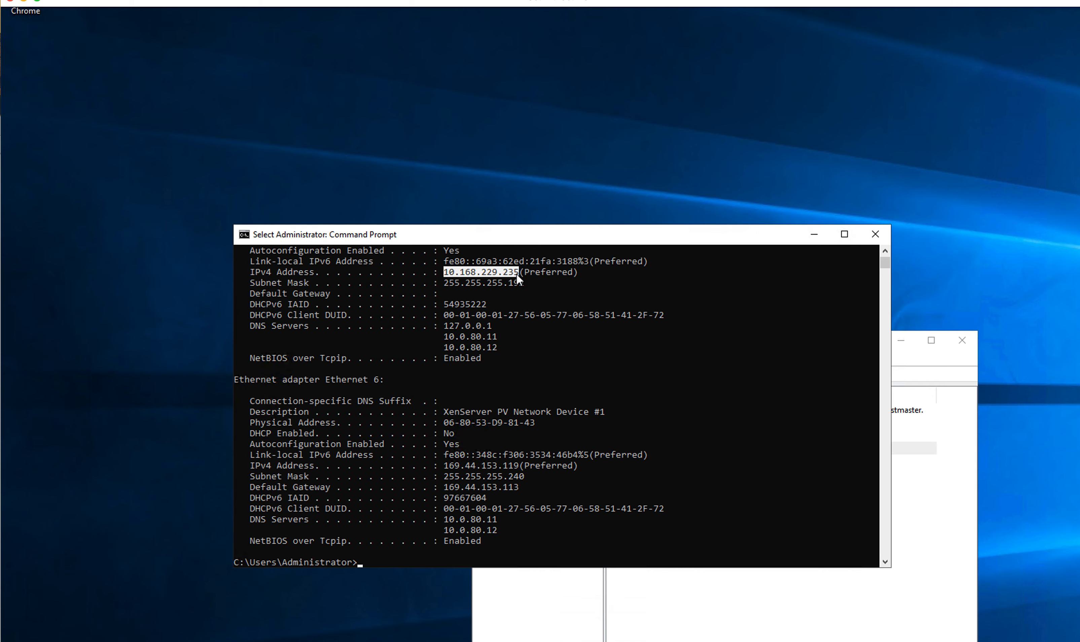
right_click(491, 263)
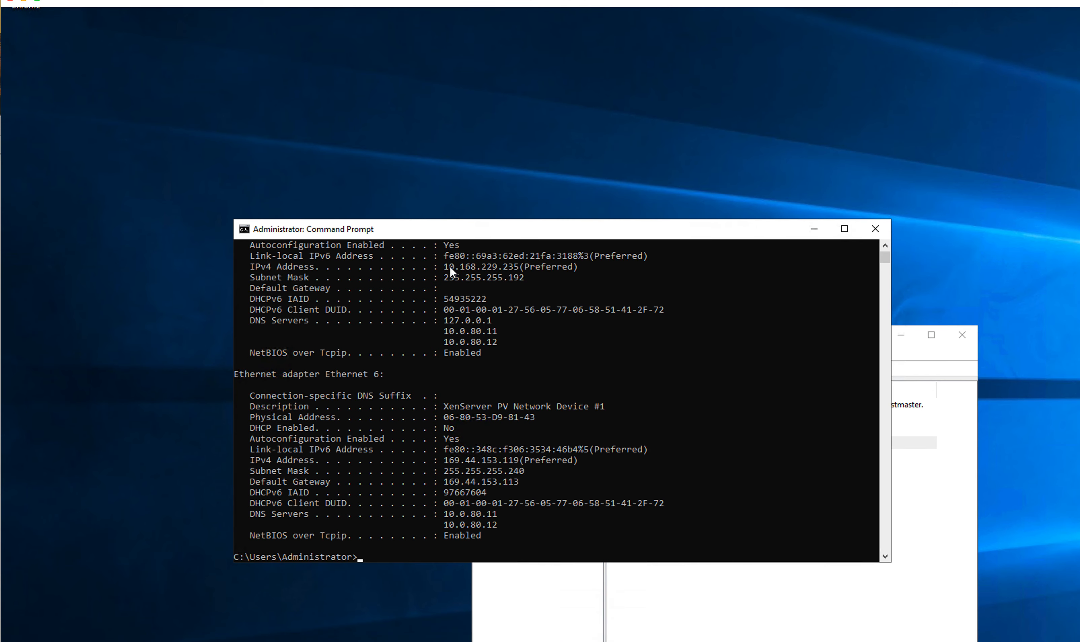
drag(450, 268, 474, 271)
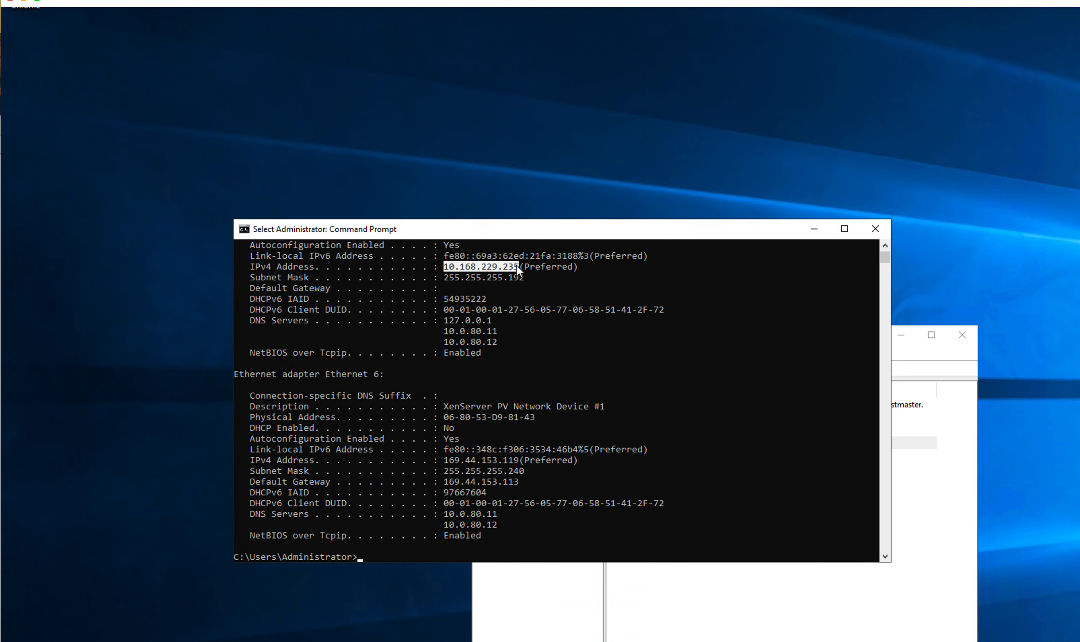
click(243, 227)
mouse_move(275, 343)
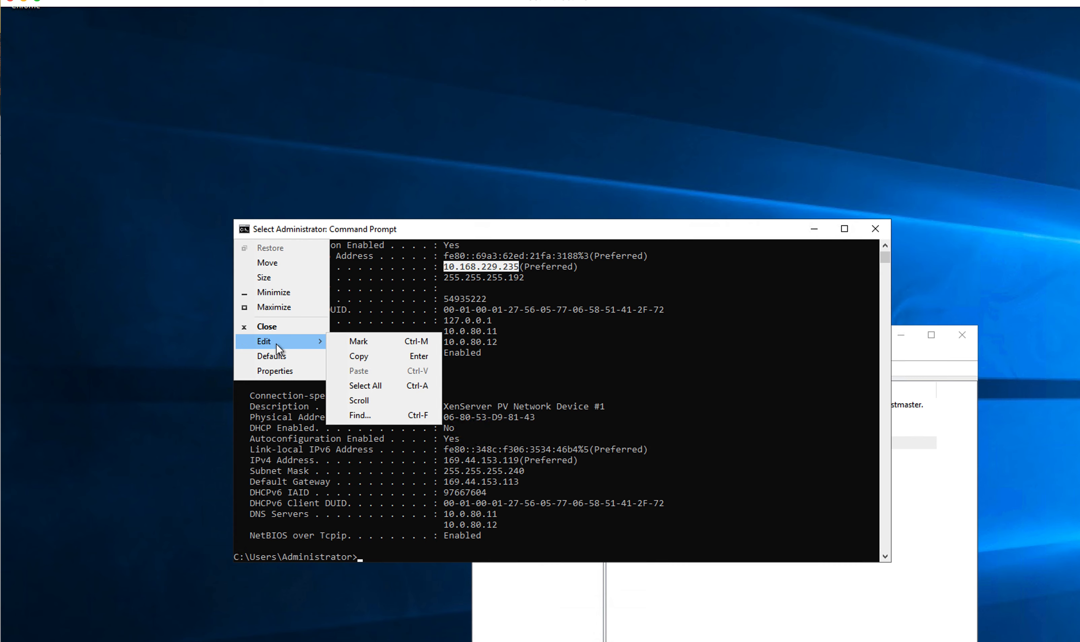
click(360, 357)
drag(498, 1, 1079, 353)
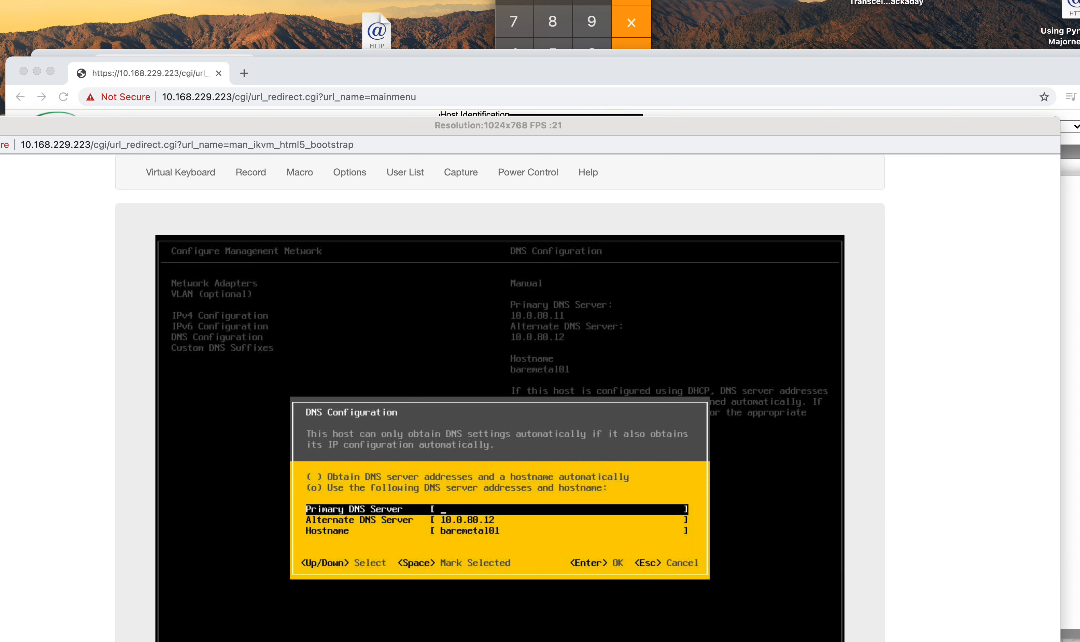
Step: Set the primary DNS server to 10.168.229.235 in the iKVM DNS Configuration
click(484, 511)
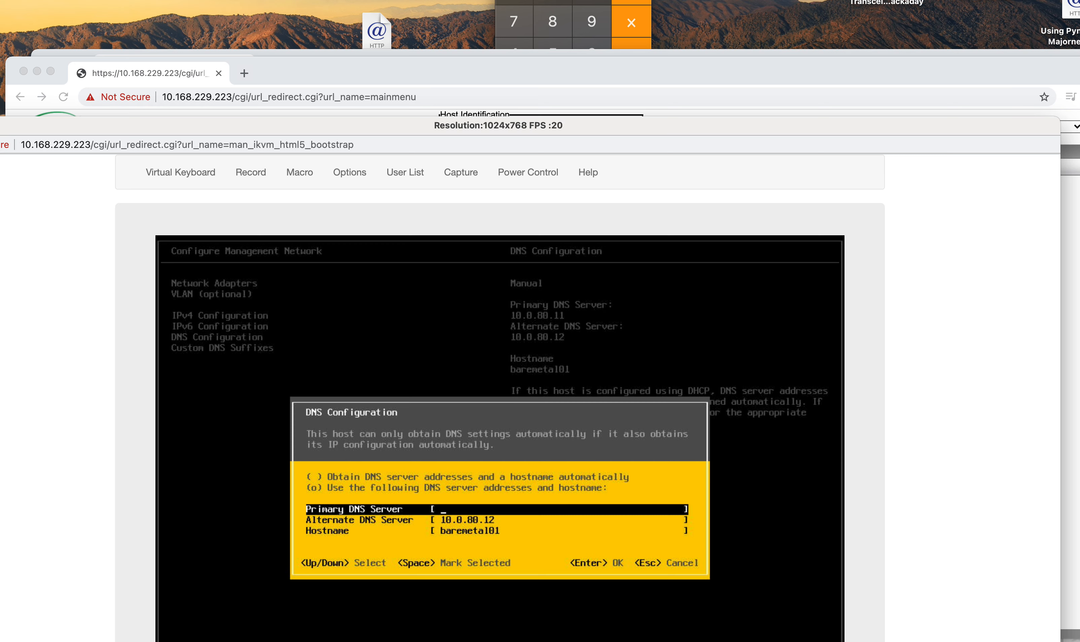
key(super+Tab)
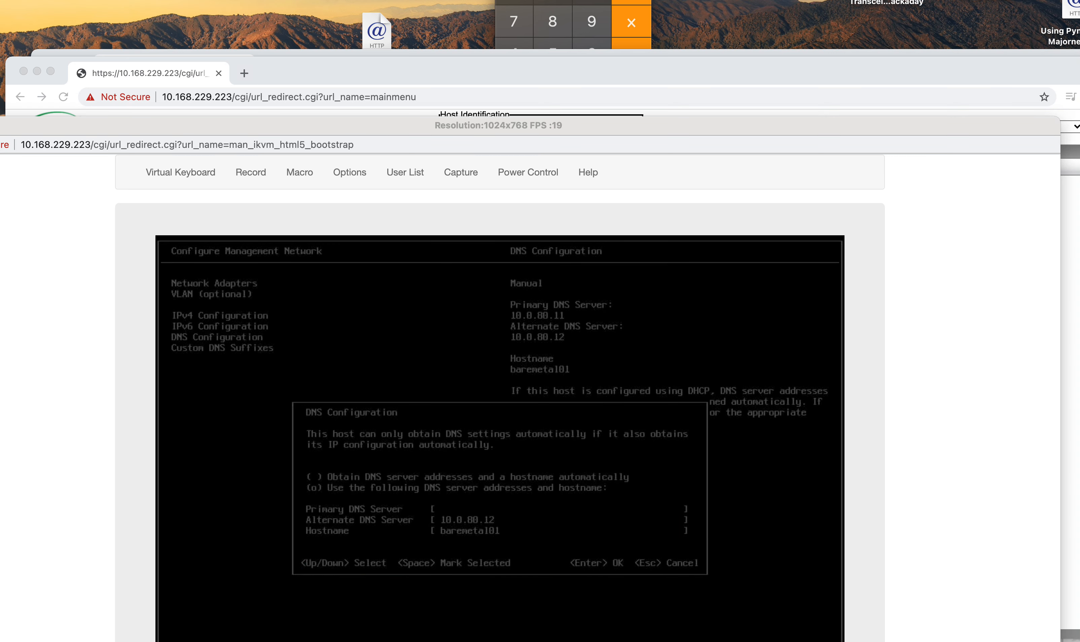
click(721, 485)
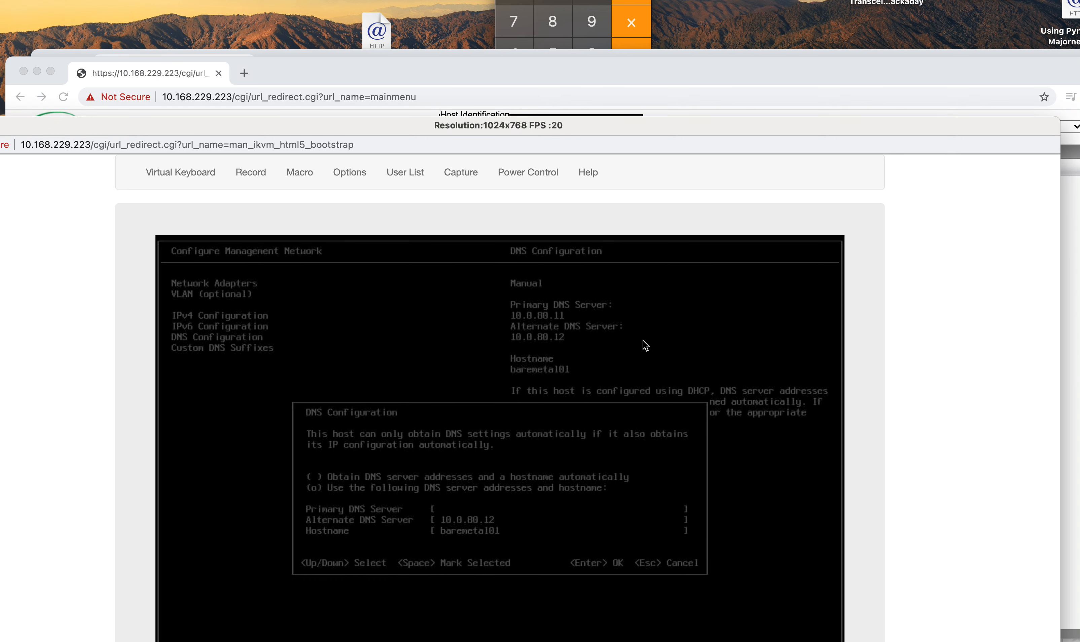
key(Escape)
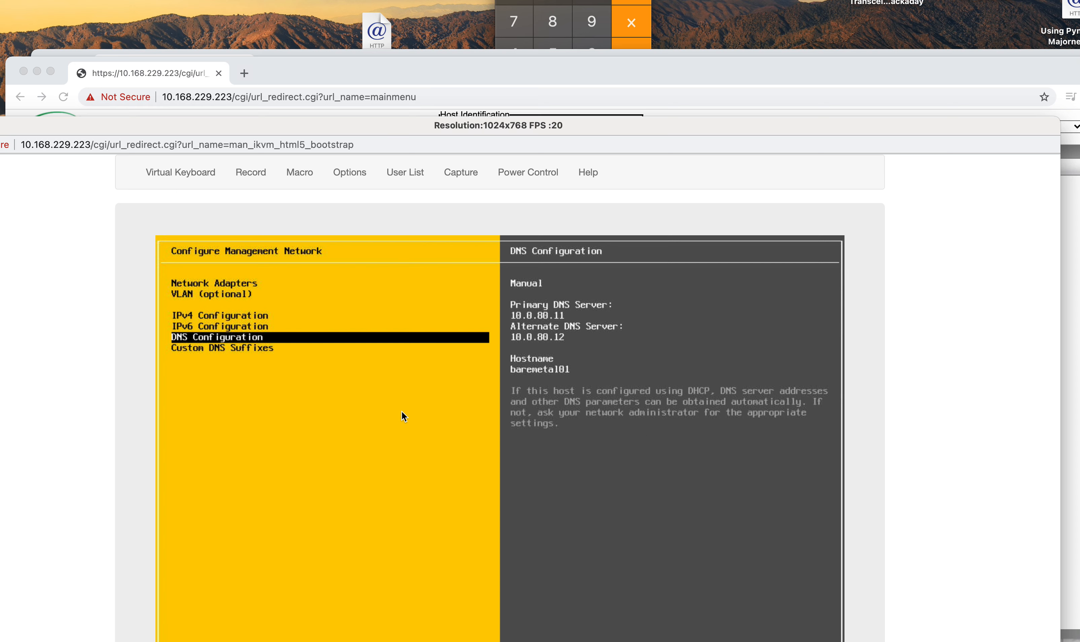
key(Return)
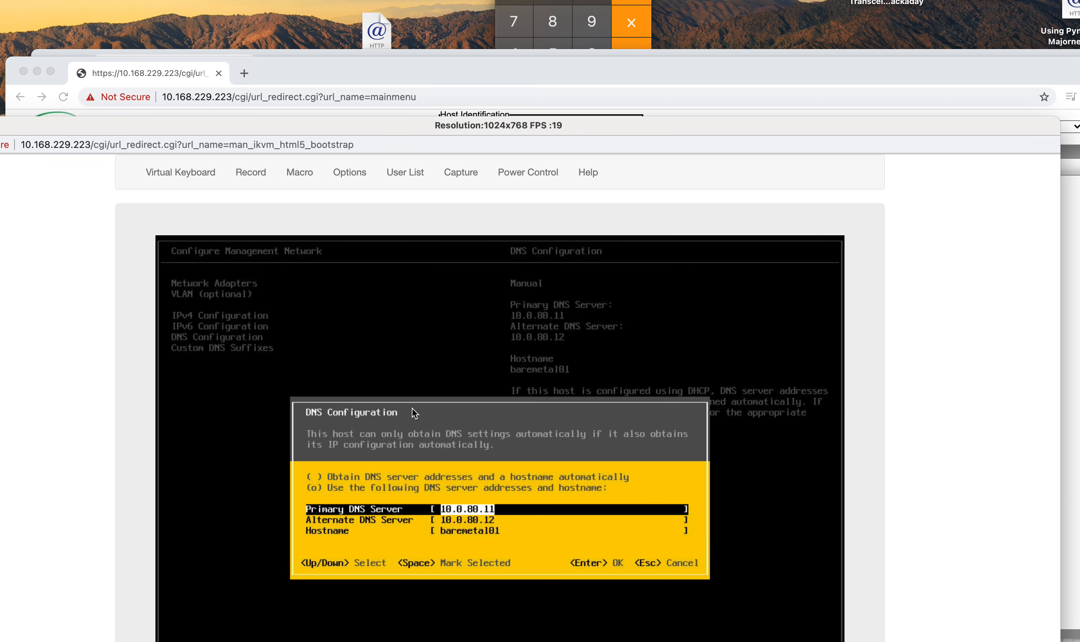
key(BackSpace)
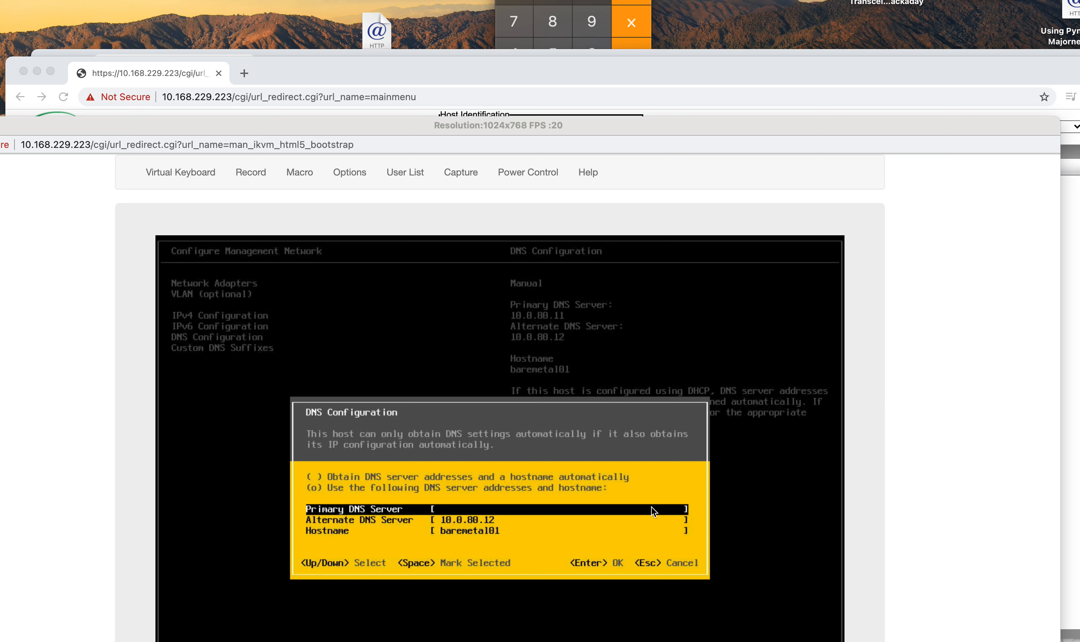
text(1)
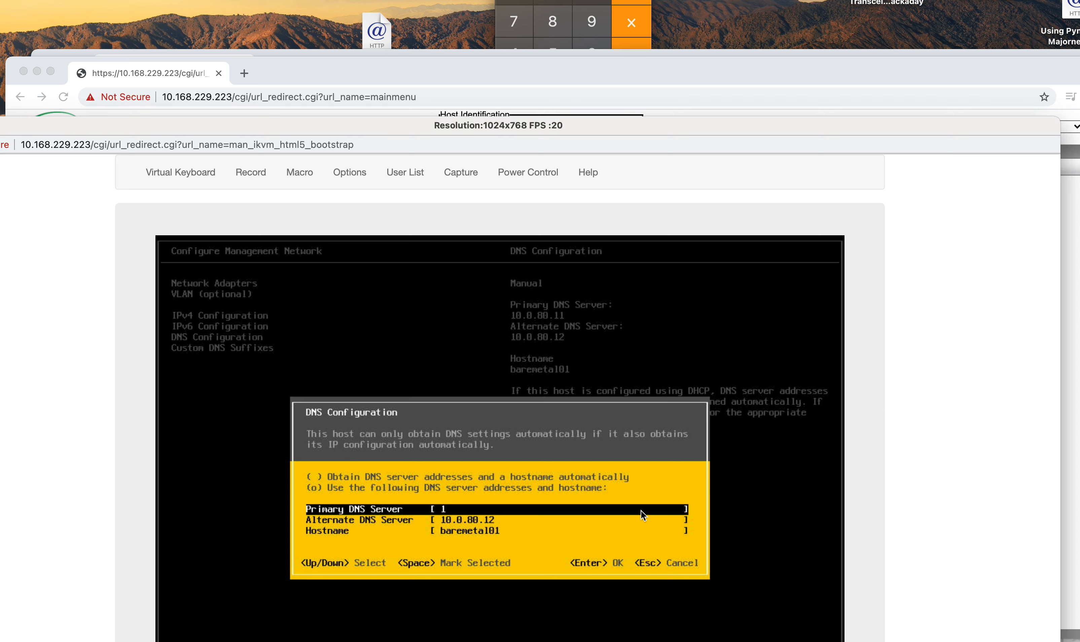
text(0.168)
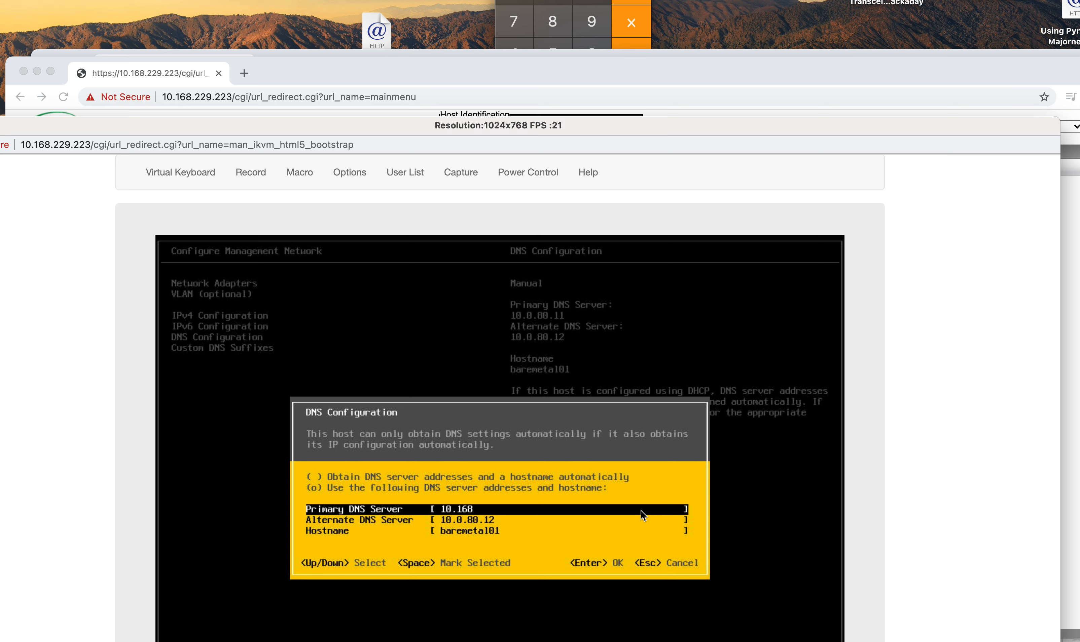
text(.229.)
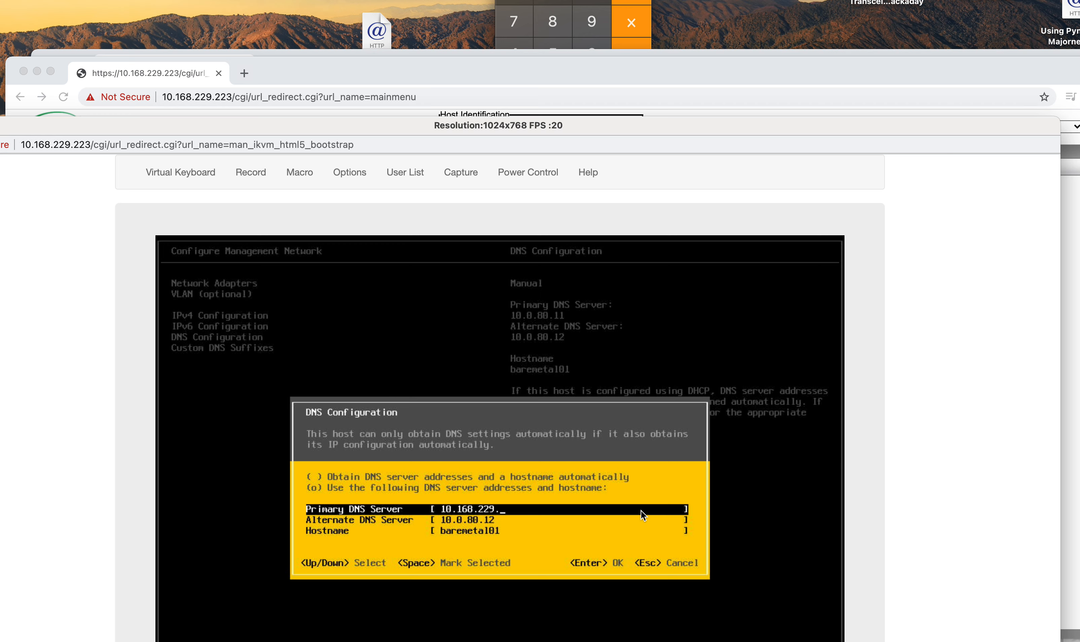
text(235)
key(Return)
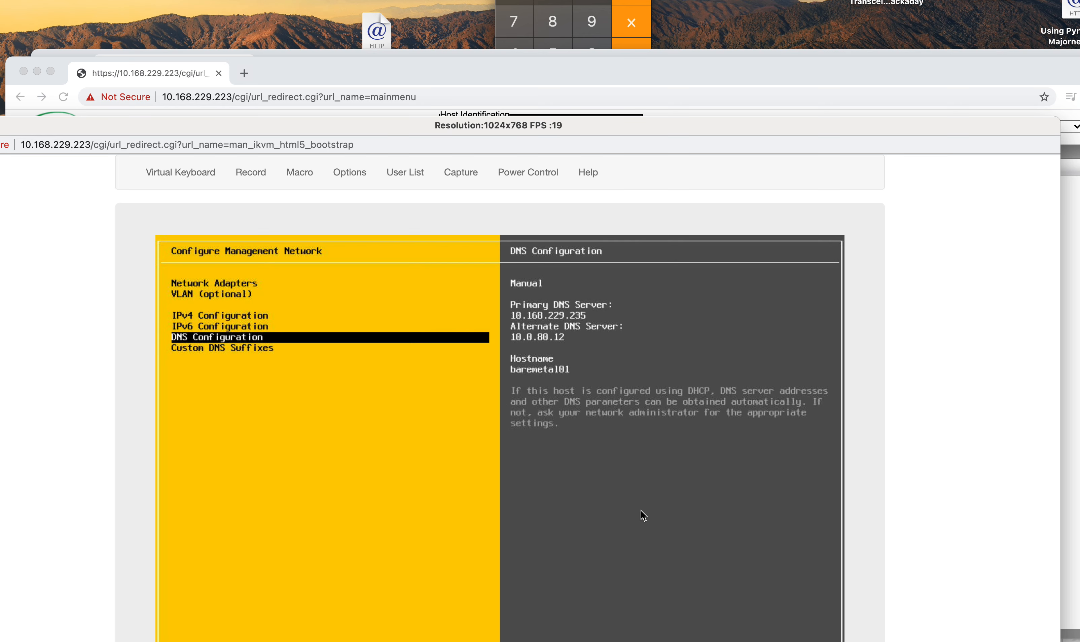
Step: Clear the alternate DNS server and set the hostname to esxi01.asap
key(Return)
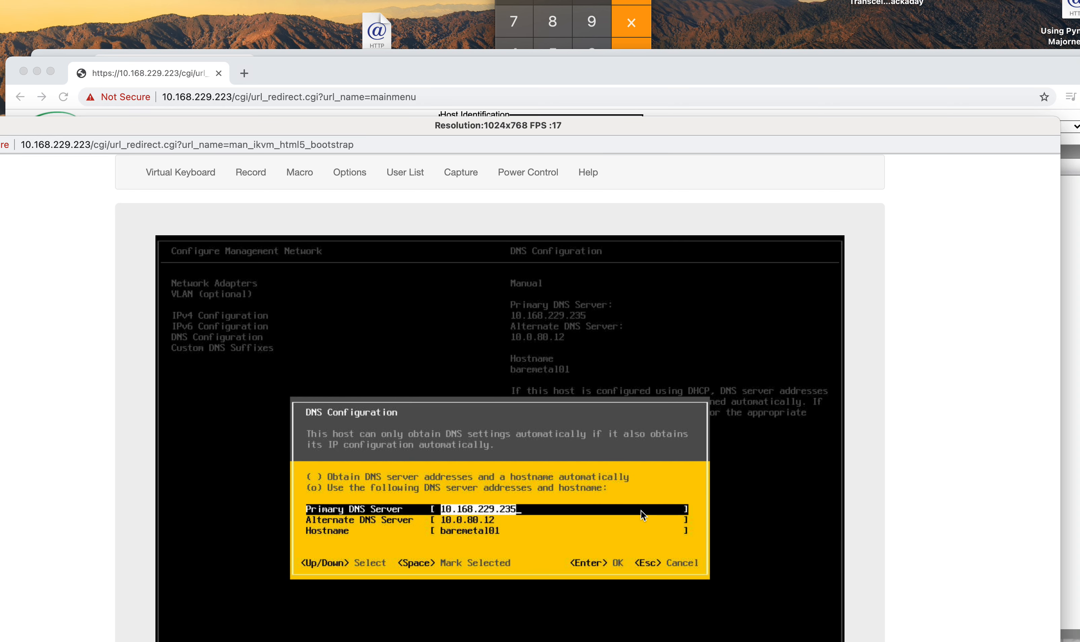
key(Down)
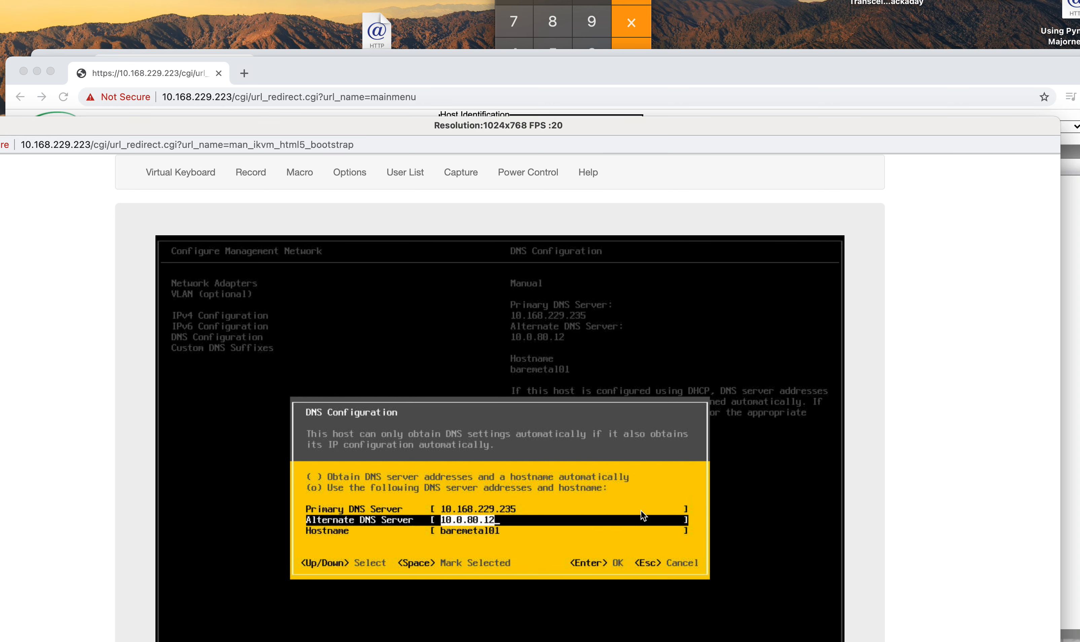
key(BackSpace)
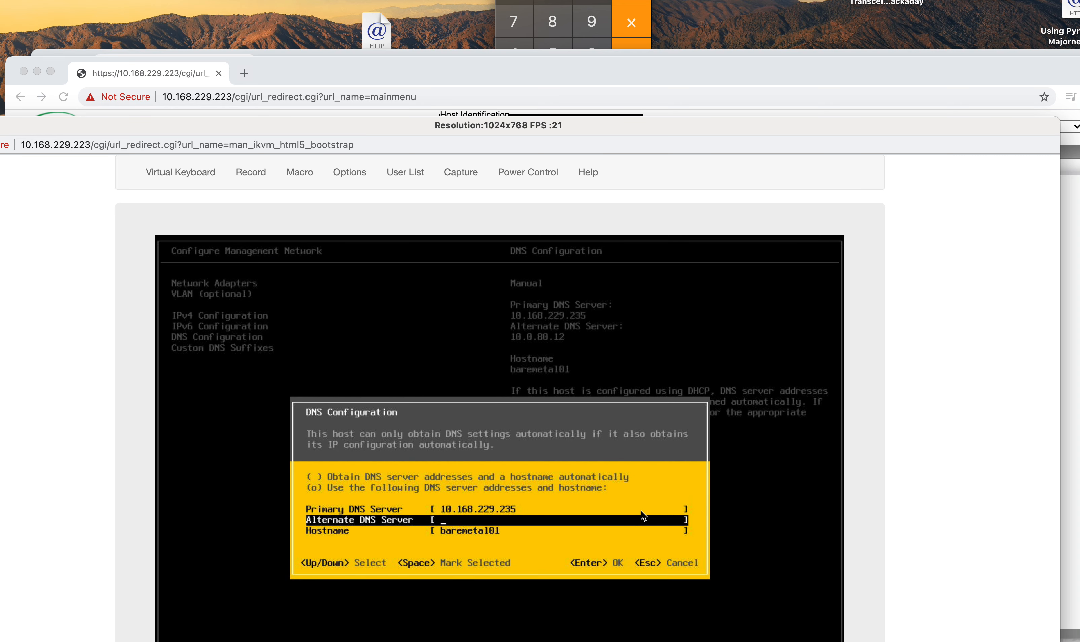
key(Down)
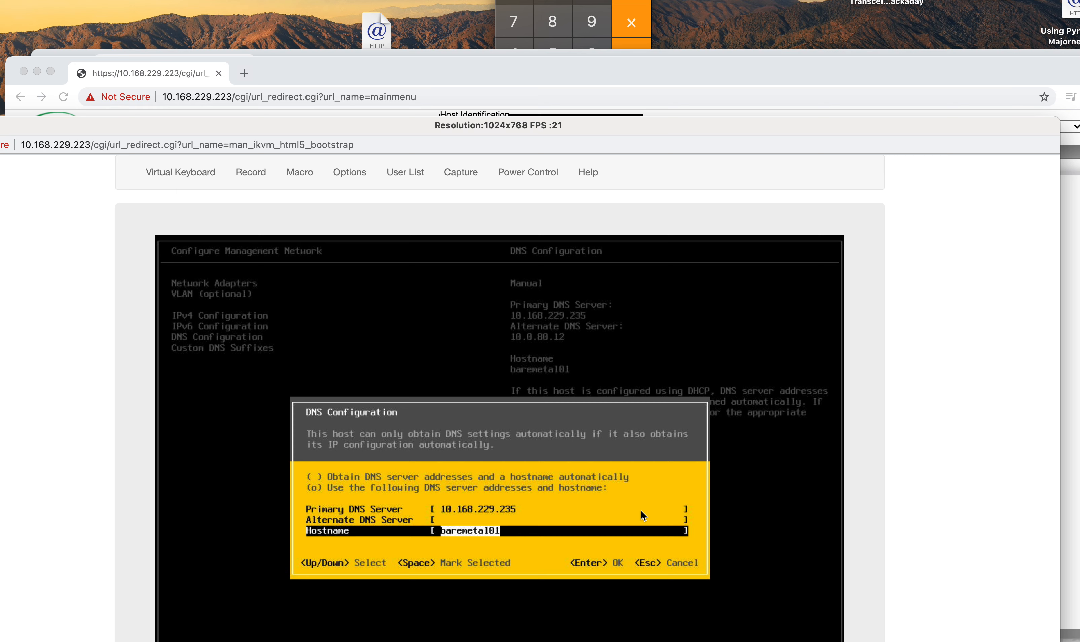
text(esxi01.asap)
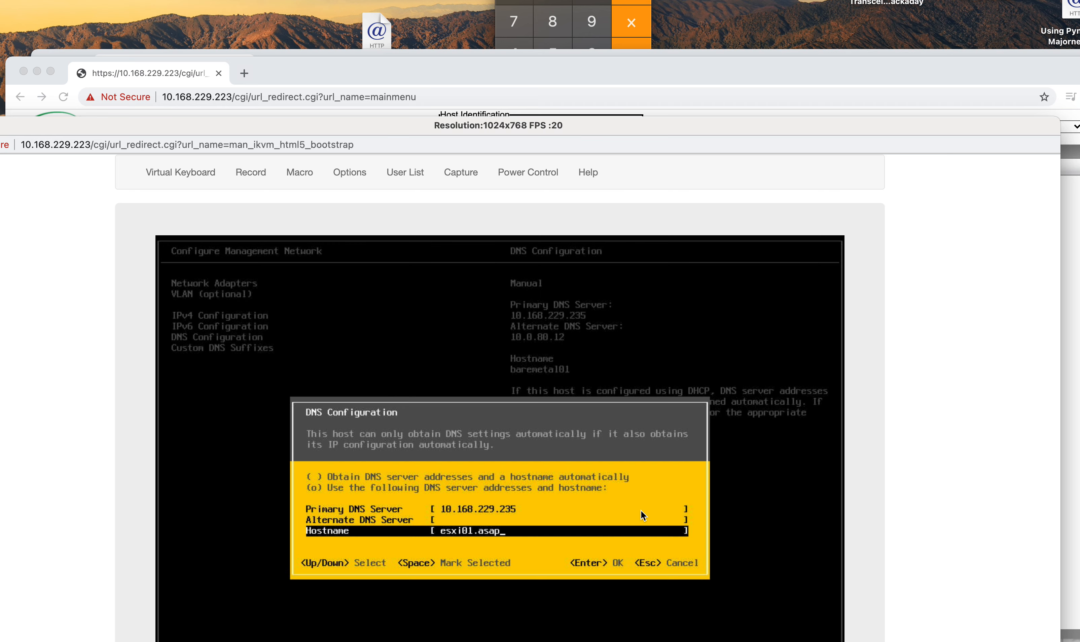
key(Return)
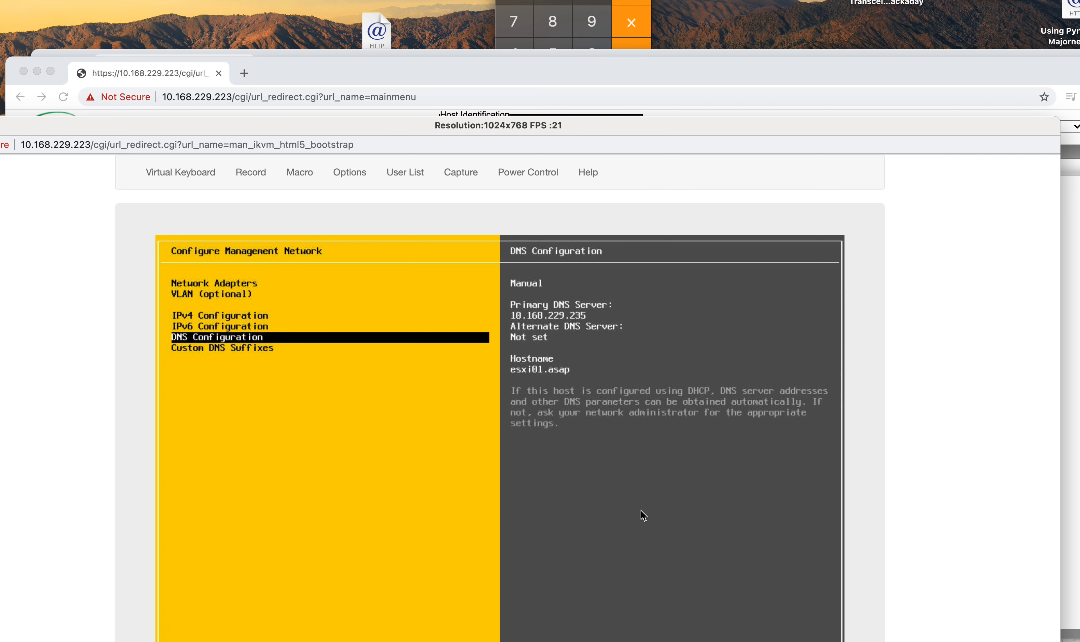
Step: Reopen the DNS settings and change the hostname to esxi01
key(Return)
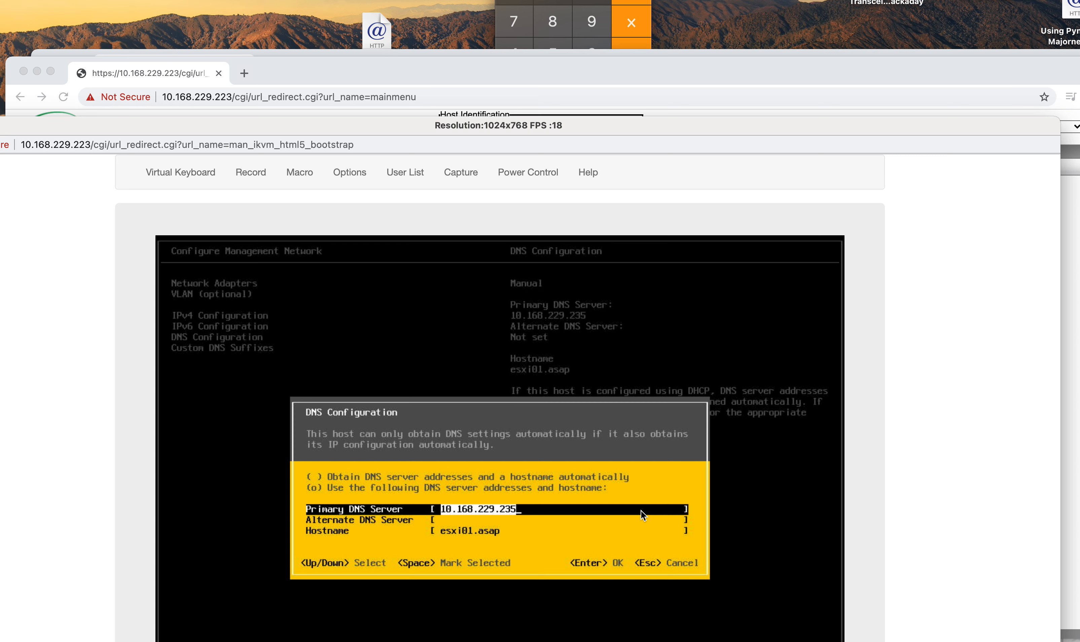
key(Down)
key(Down)
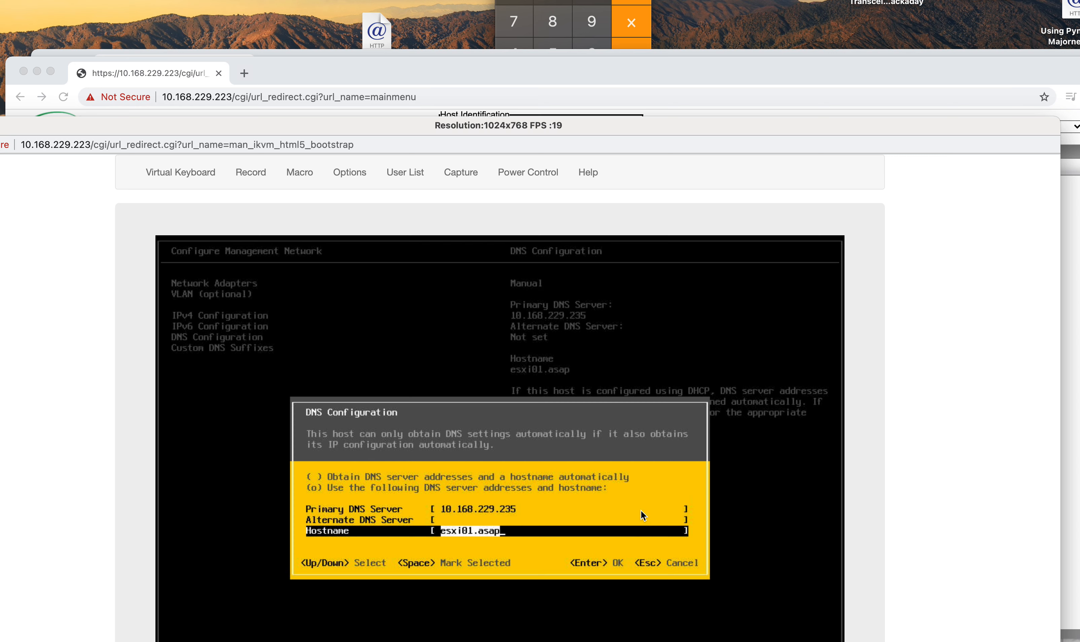
text(e)
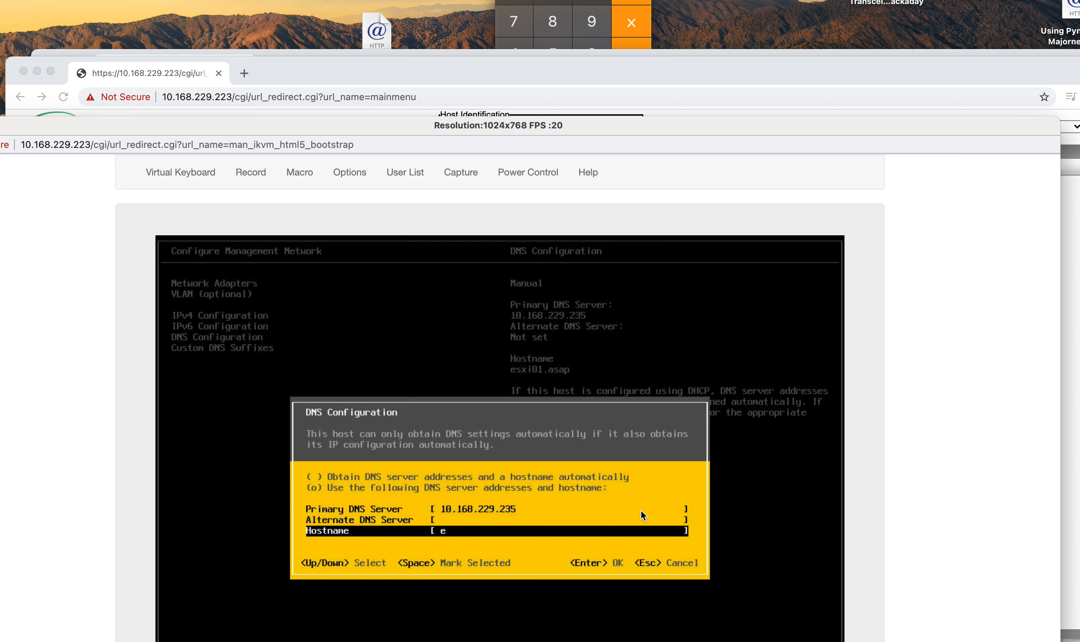
text(sxi01)
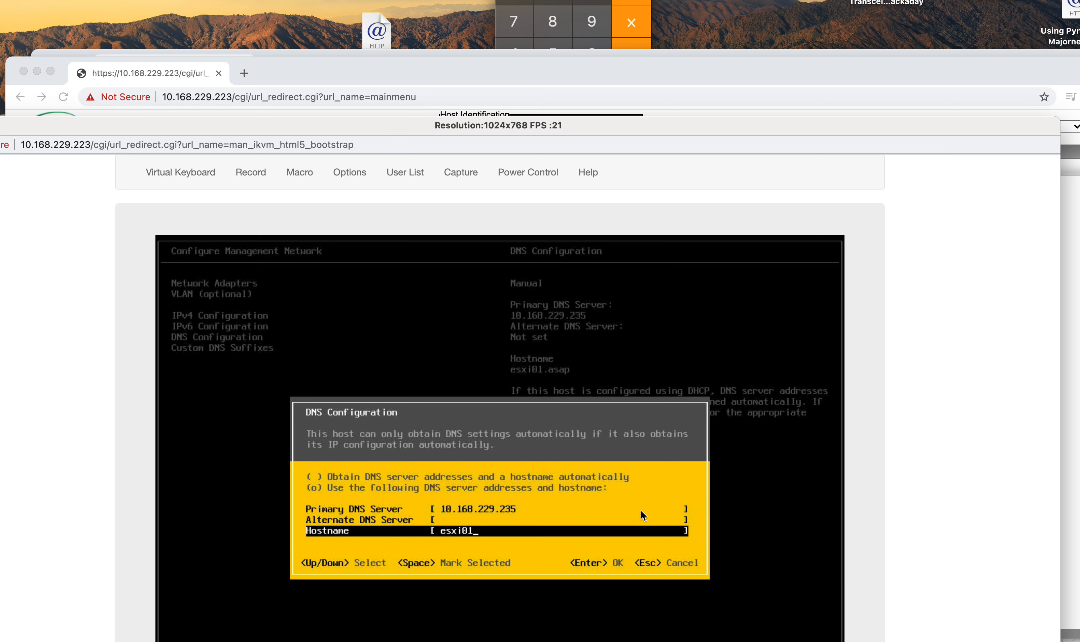
key(Return)
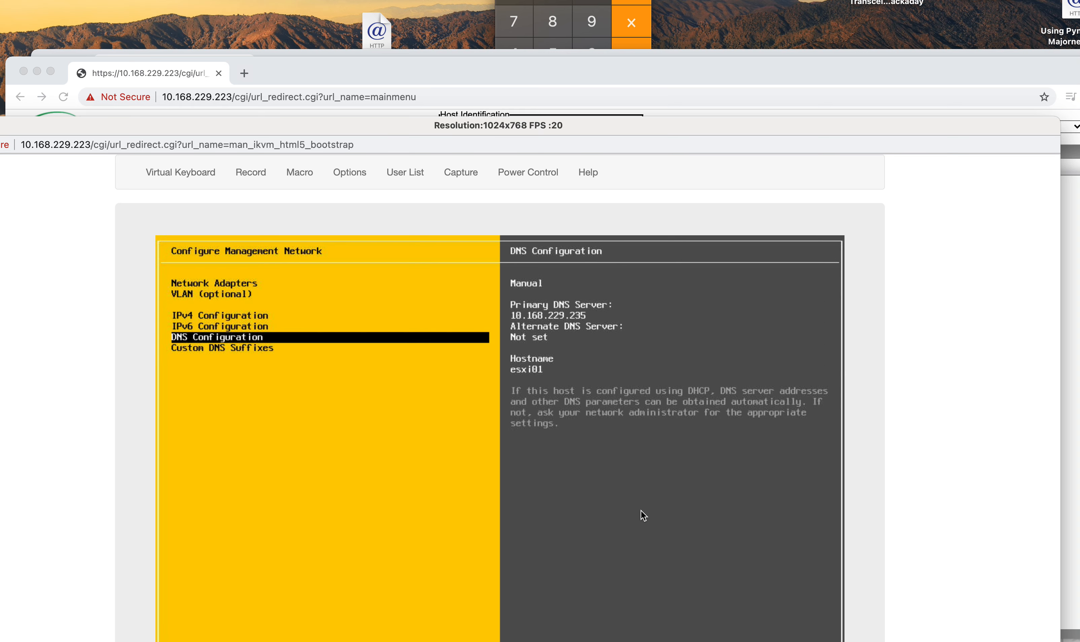
Step: Enter asap as the custom DNS suffix, then move up to IPv6 Configuration
key(Down)
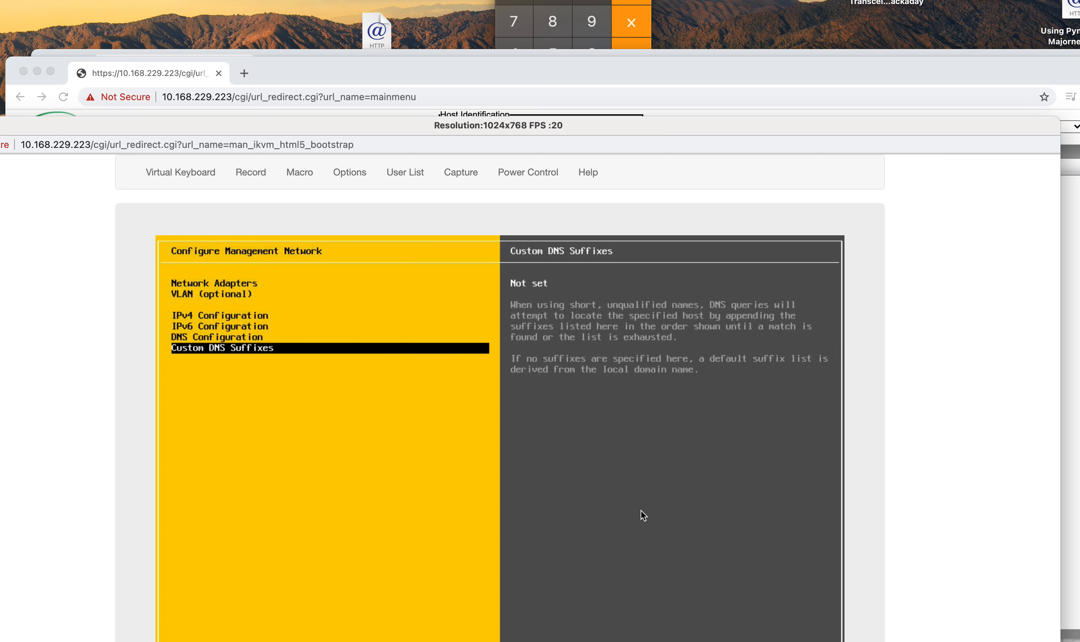
key(Return)
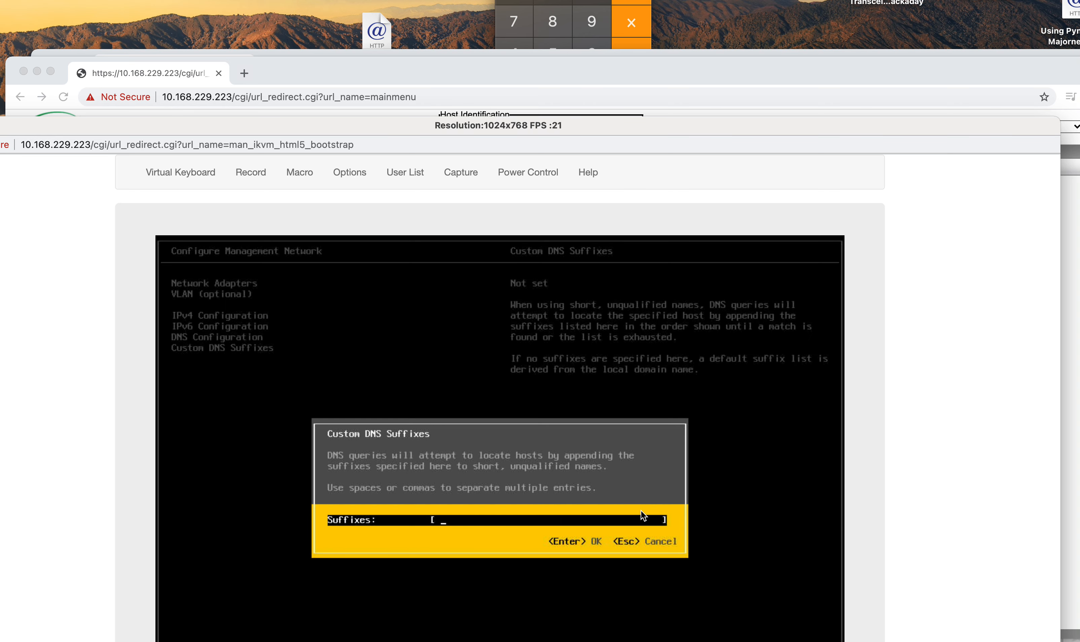
text(asap)
key(Return)
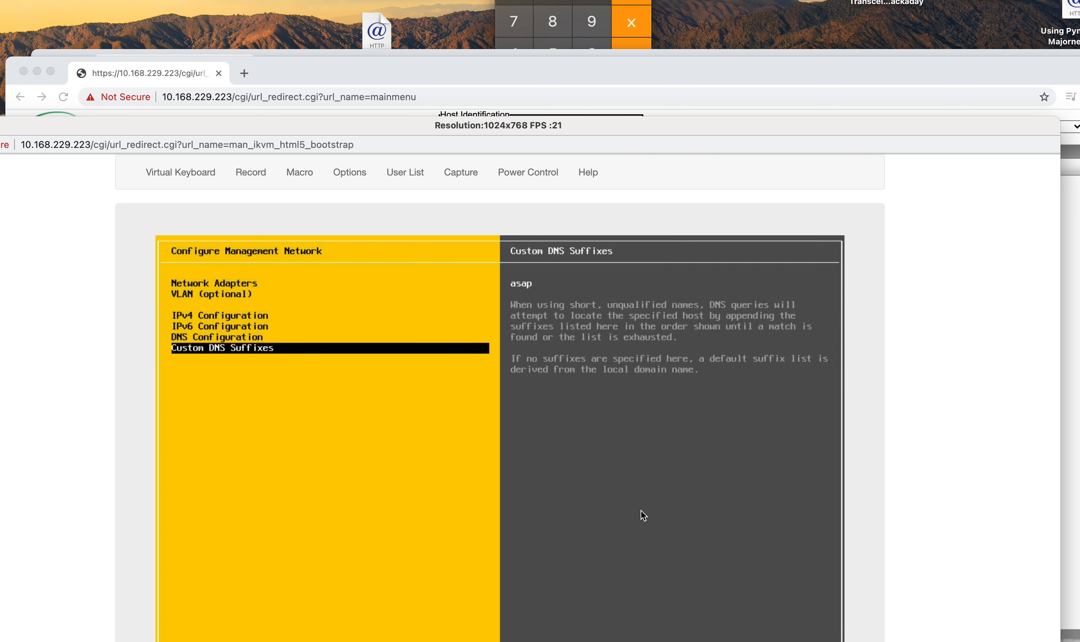
key(Up)
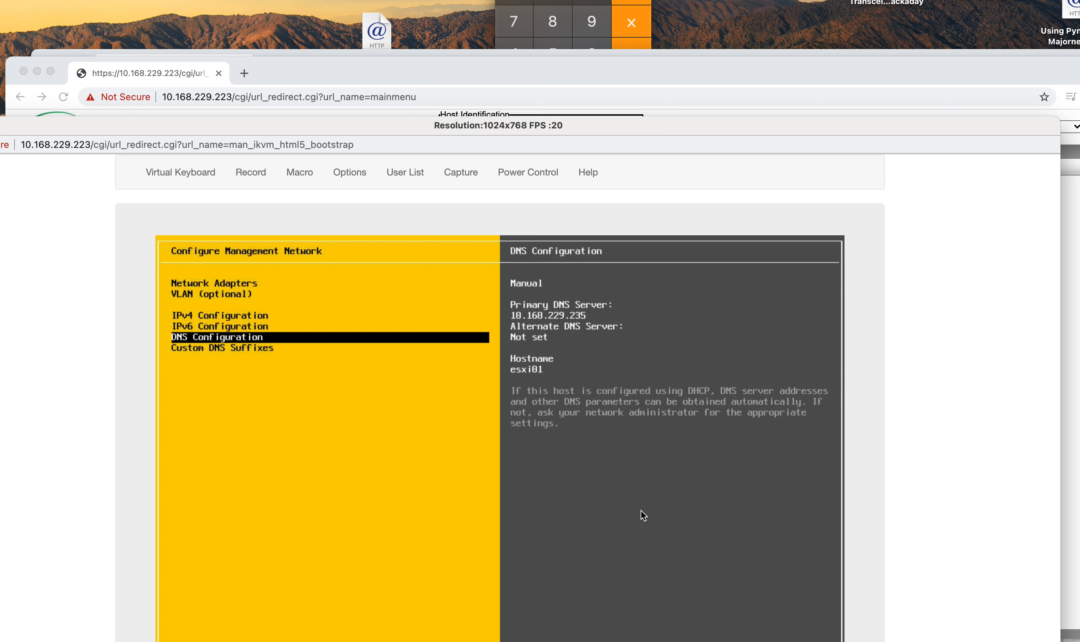
key(Up)
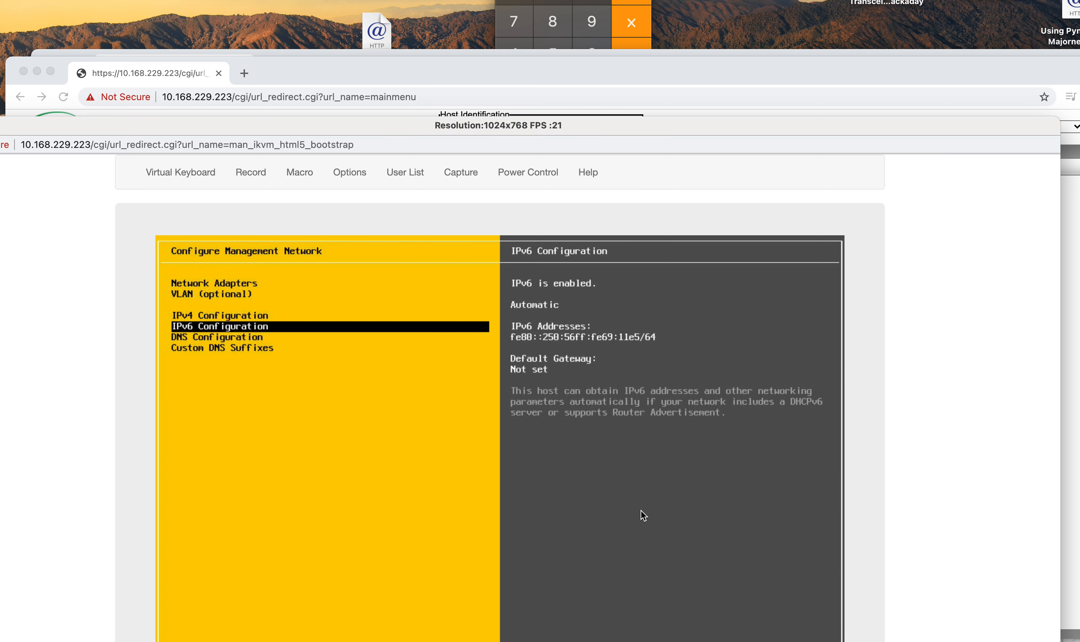
key(Return)
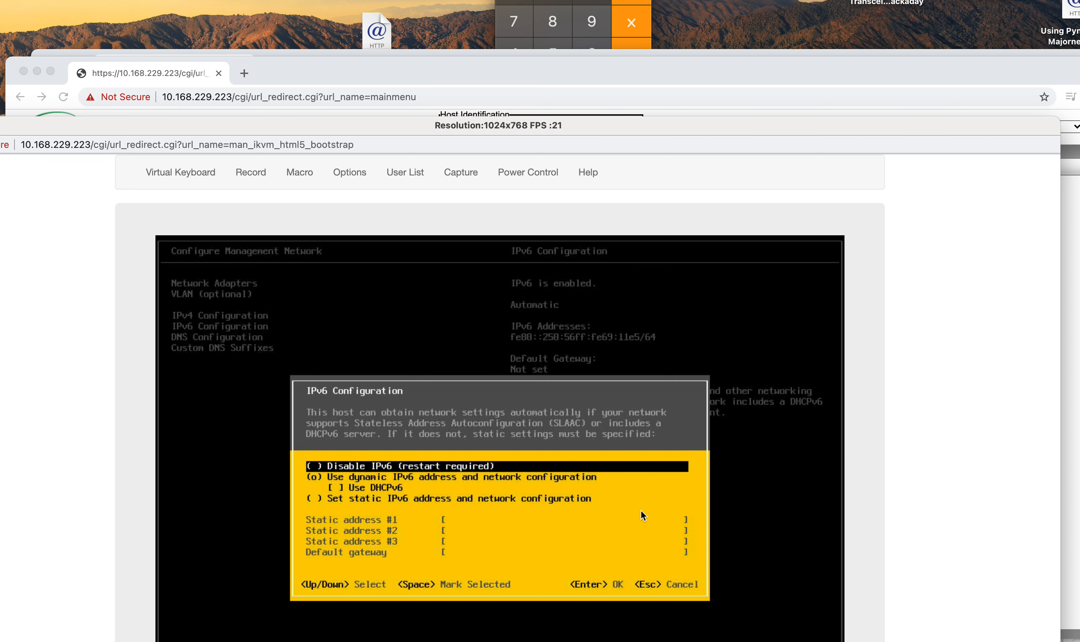
key(Escape)
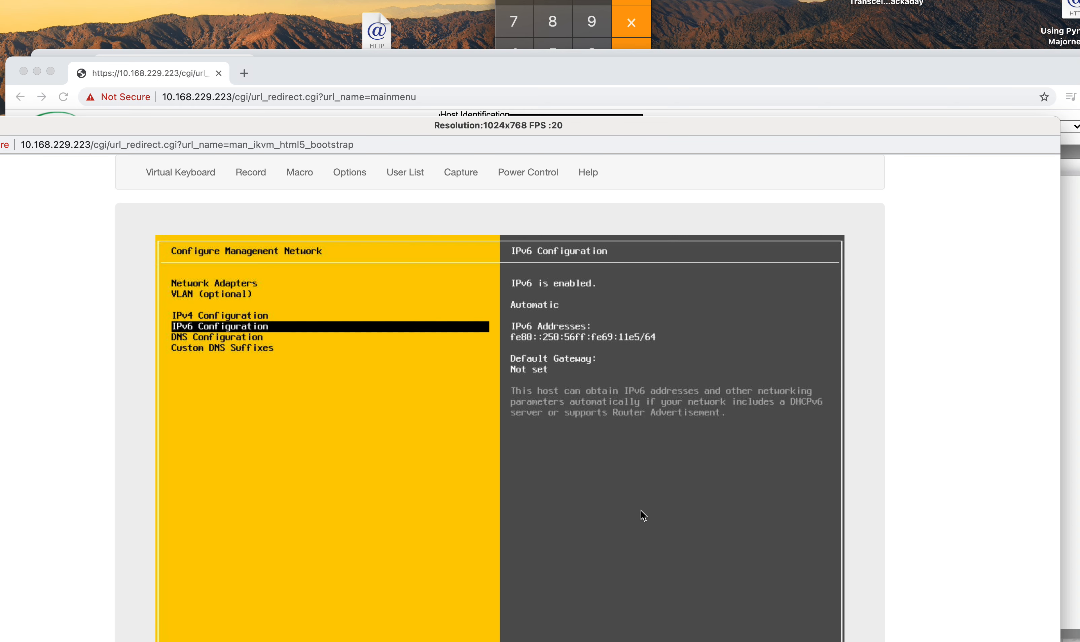
key(Up)
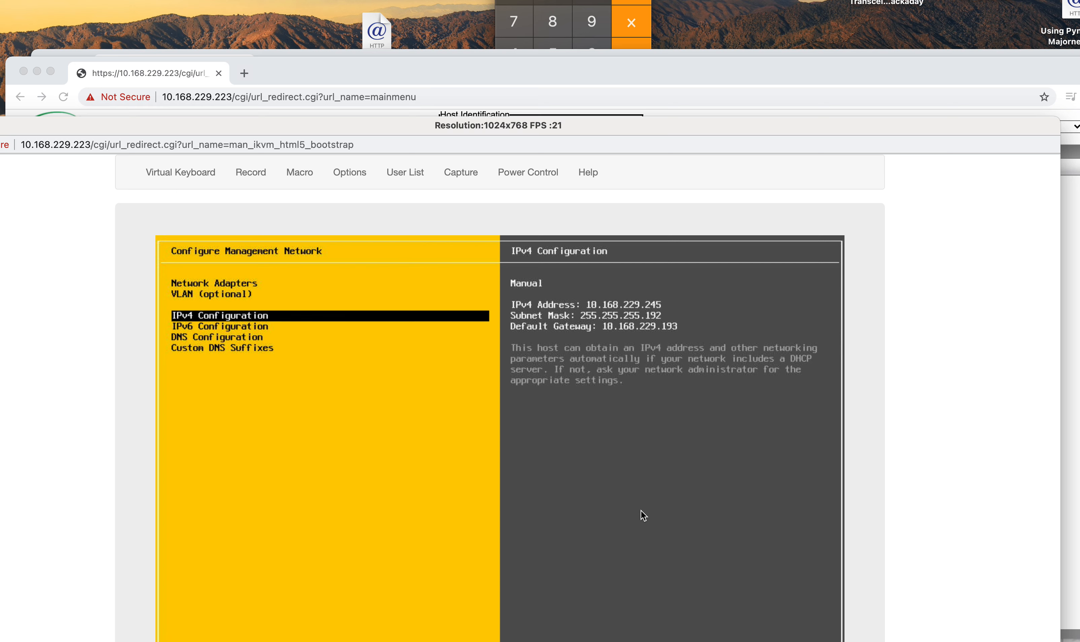
key(Down)
key(Down)
key(Down)
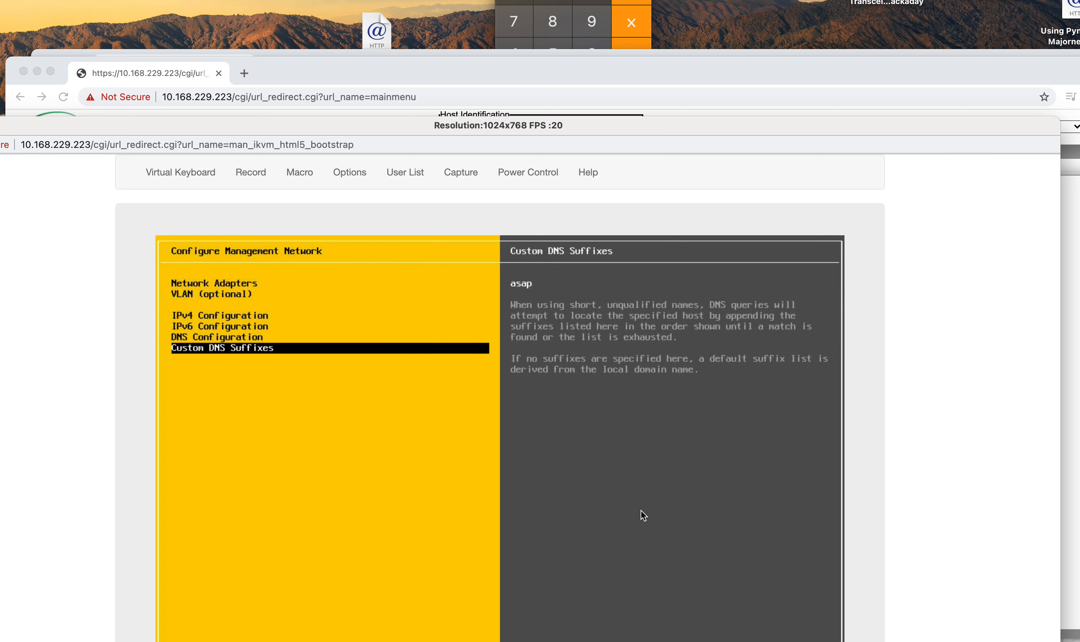
key(Up)
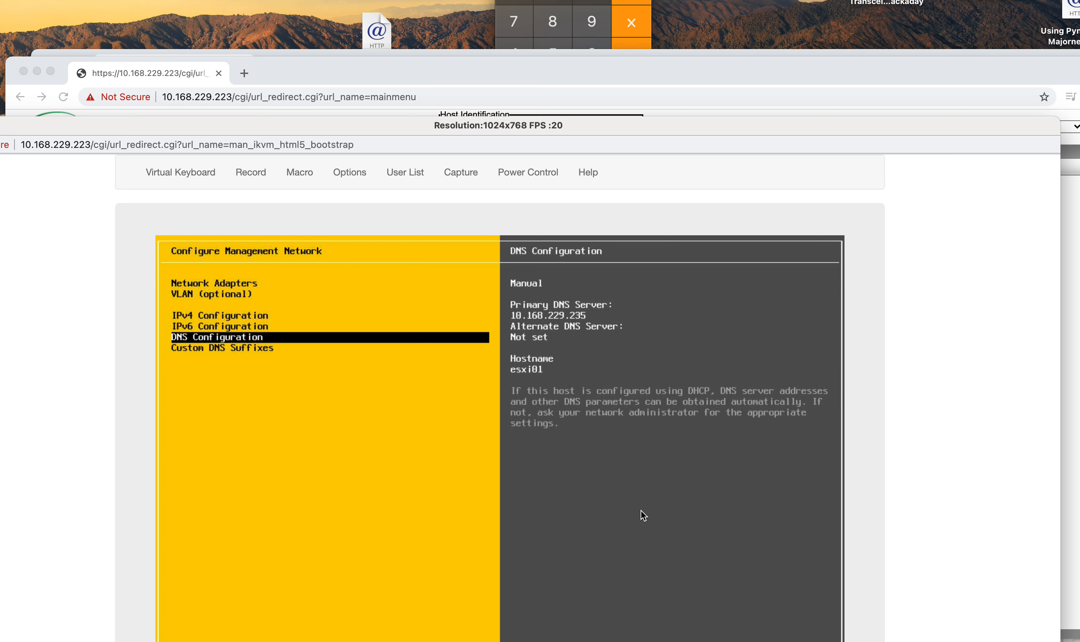
key(Up)
key(Up)
key(Up)
key(Up)
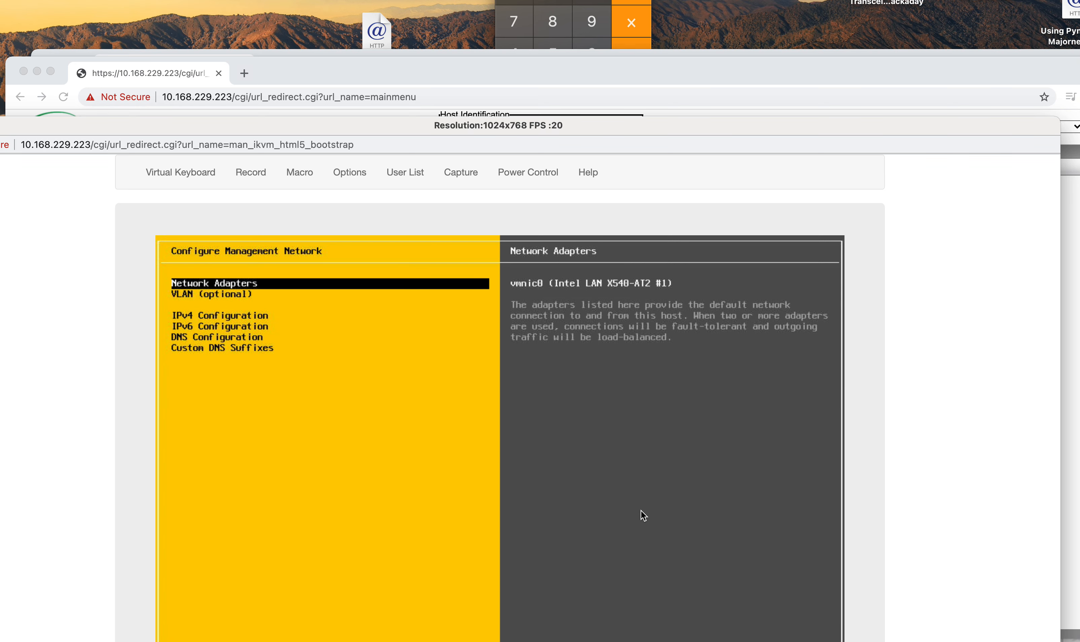
Step: Apply the network changes with Y to restart the management network, then reposition the console window
key(Escape)
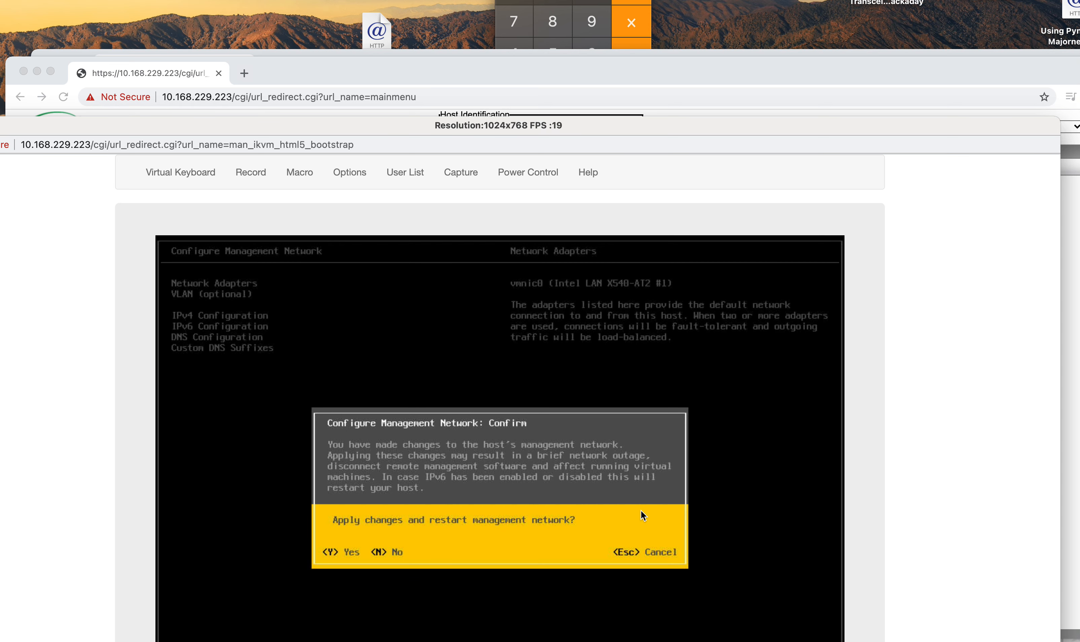
key(y)
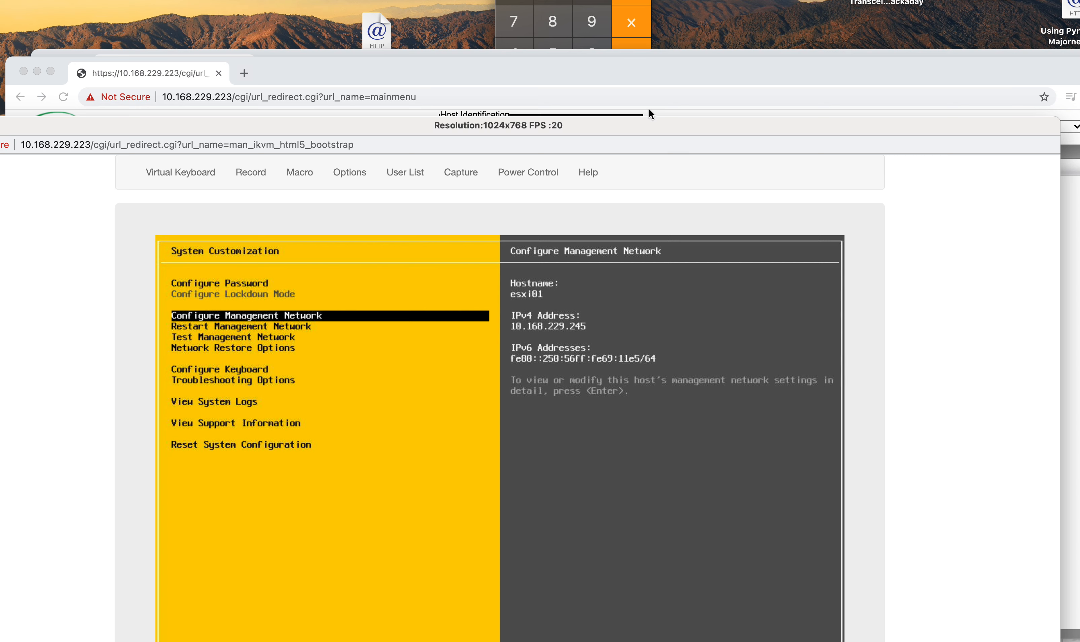
drag(369, 126, 403, 60)
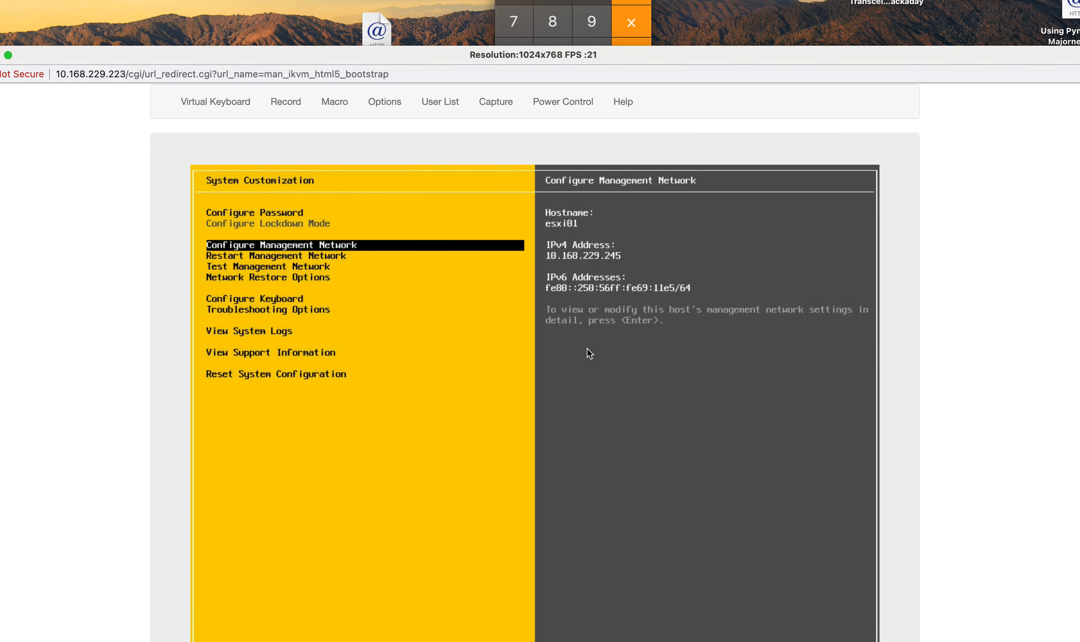
drag(116, 61, 132, 26)
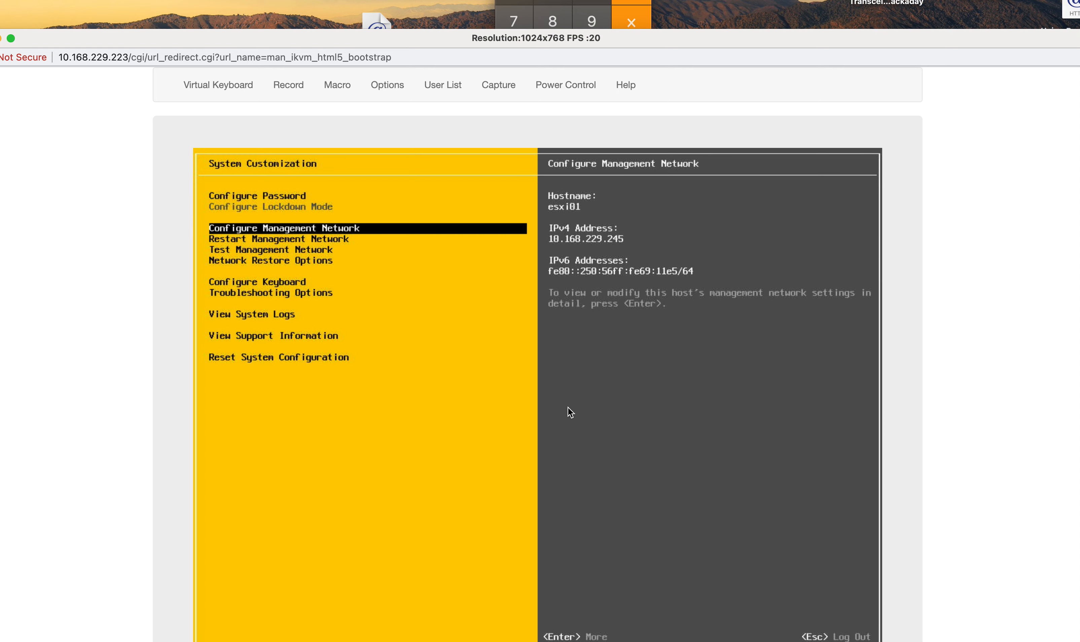
Step: Log out, request shut down/restart, and authenticate as root with the account password
key(Escape)
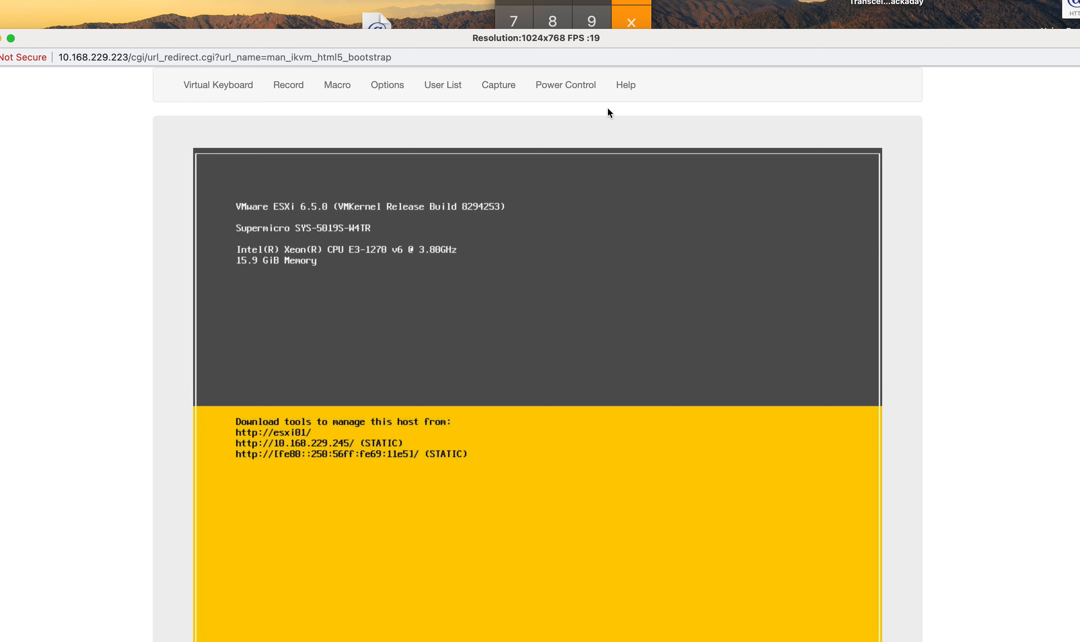
drag(606, 41, 593, 29)
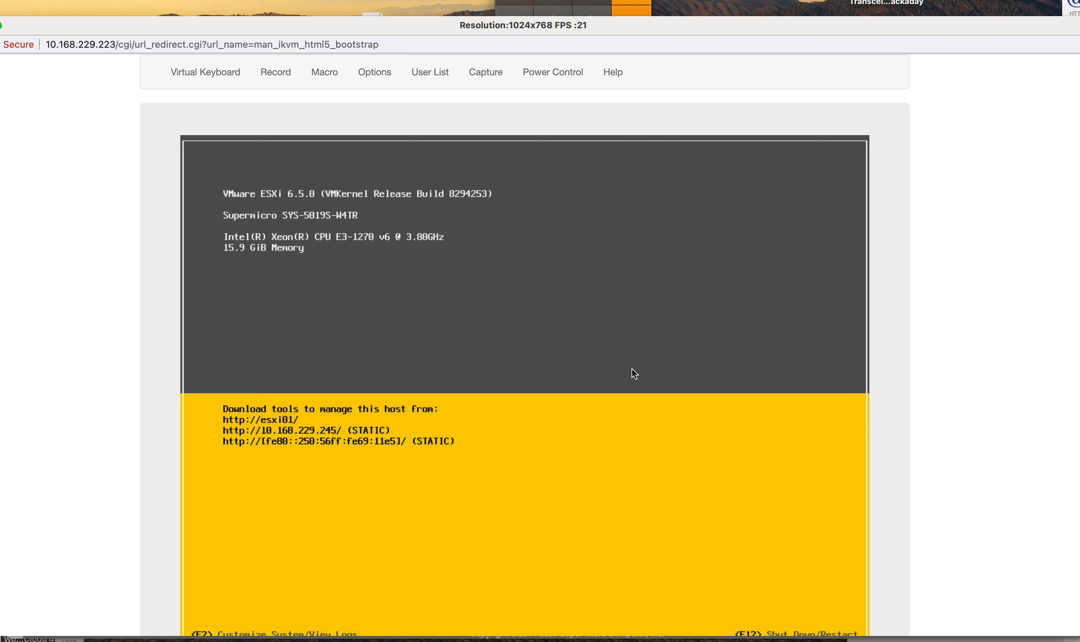
key(F2)
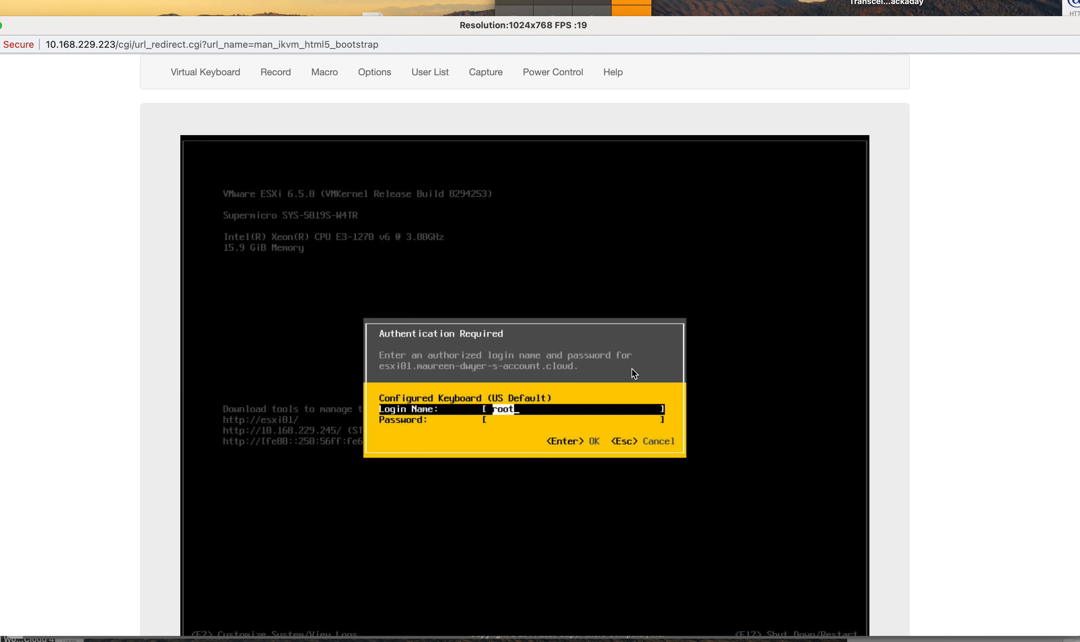
key(Tab)
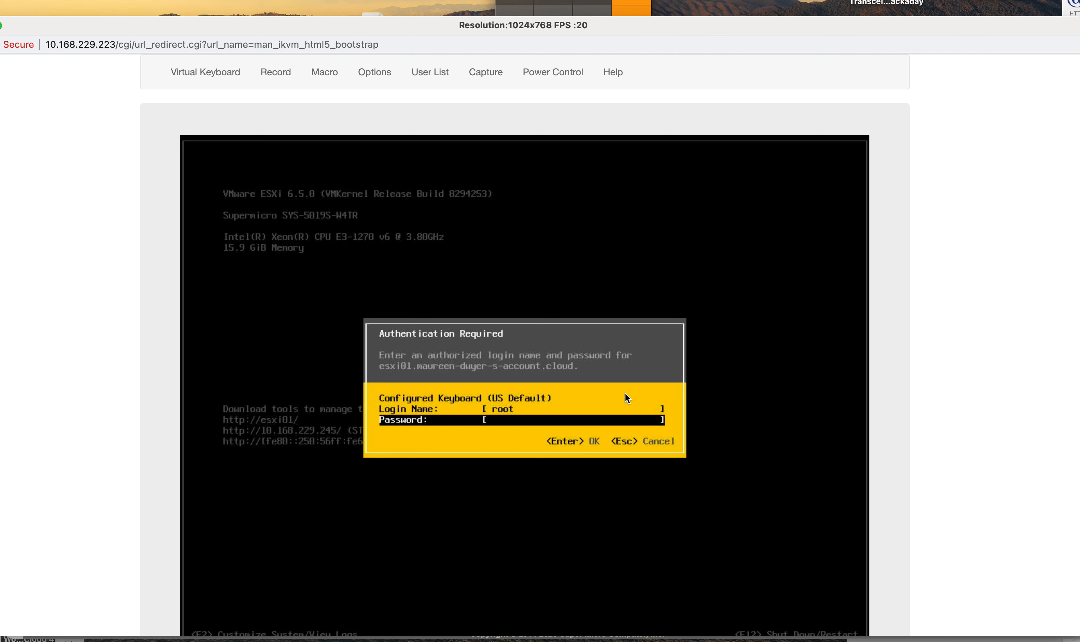
key(super+Tab)
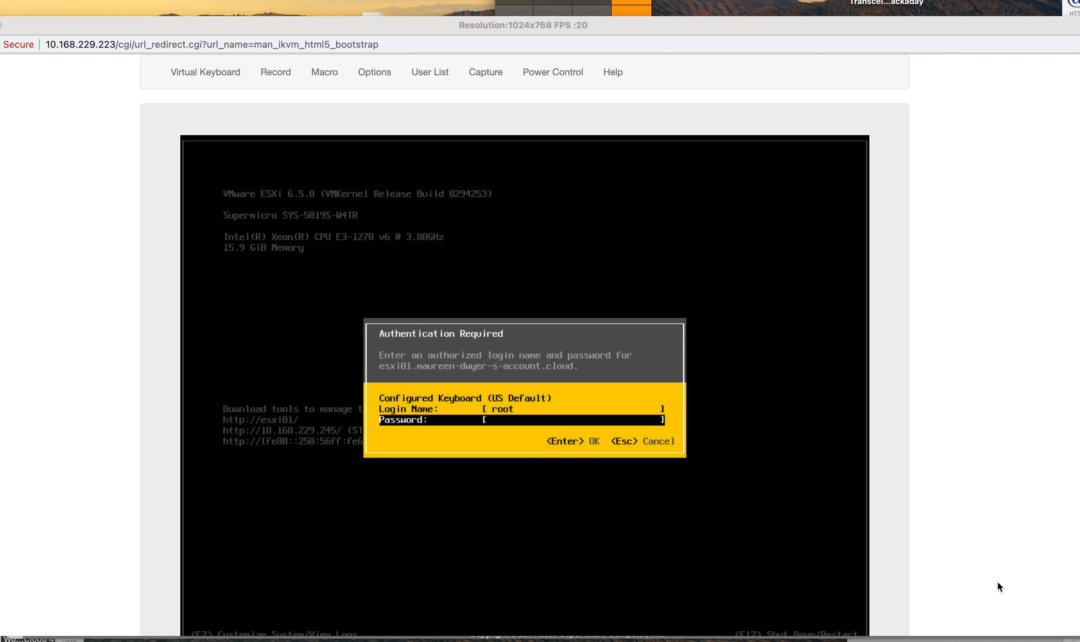
click(551, 421)
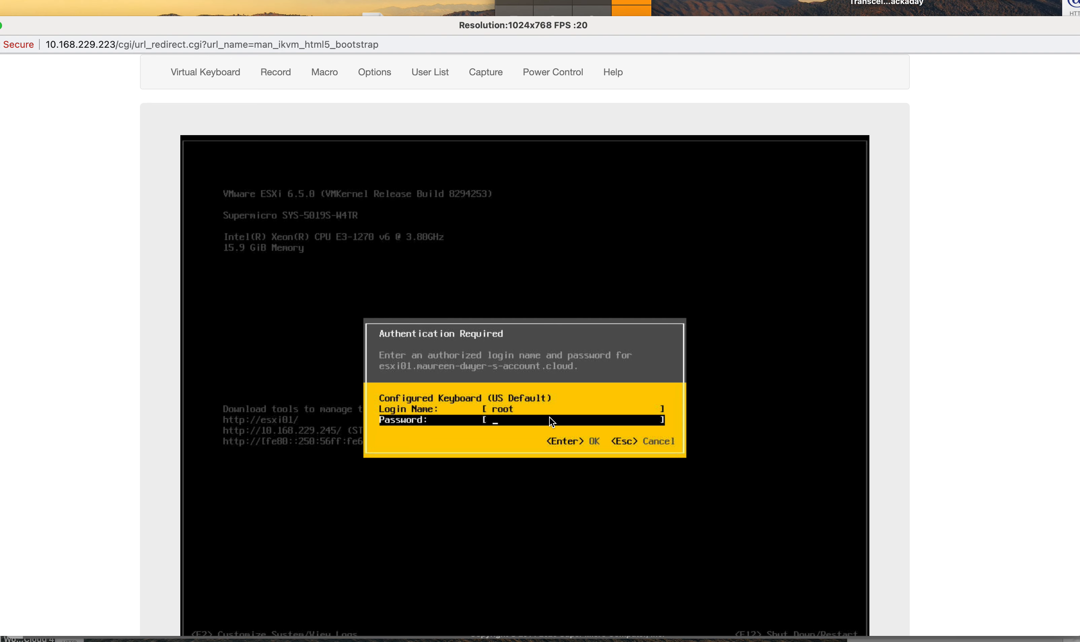
text(***)
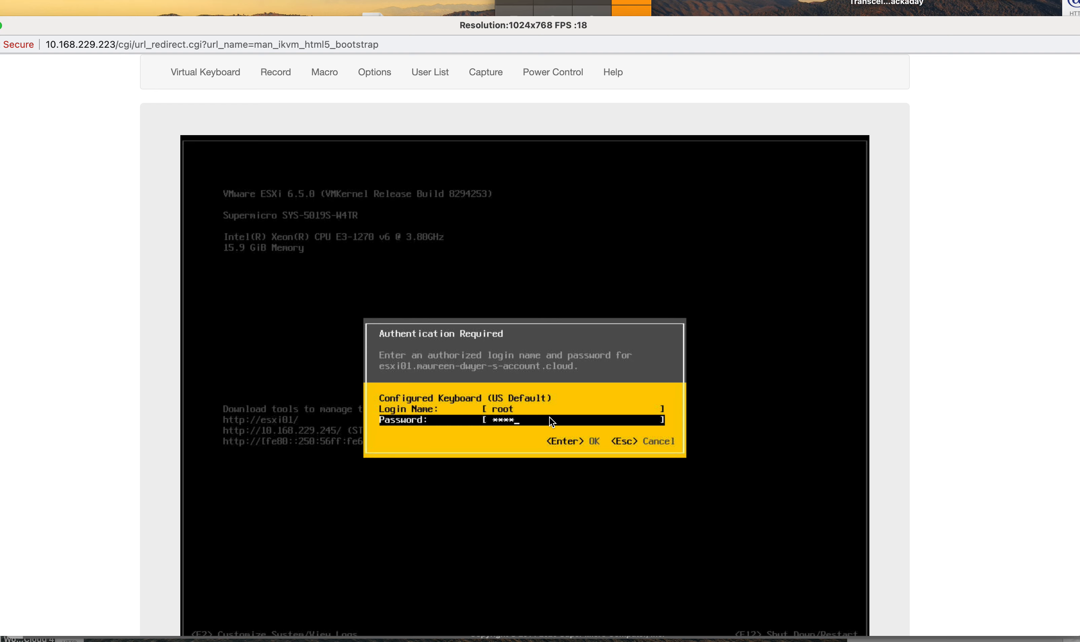
text(******)
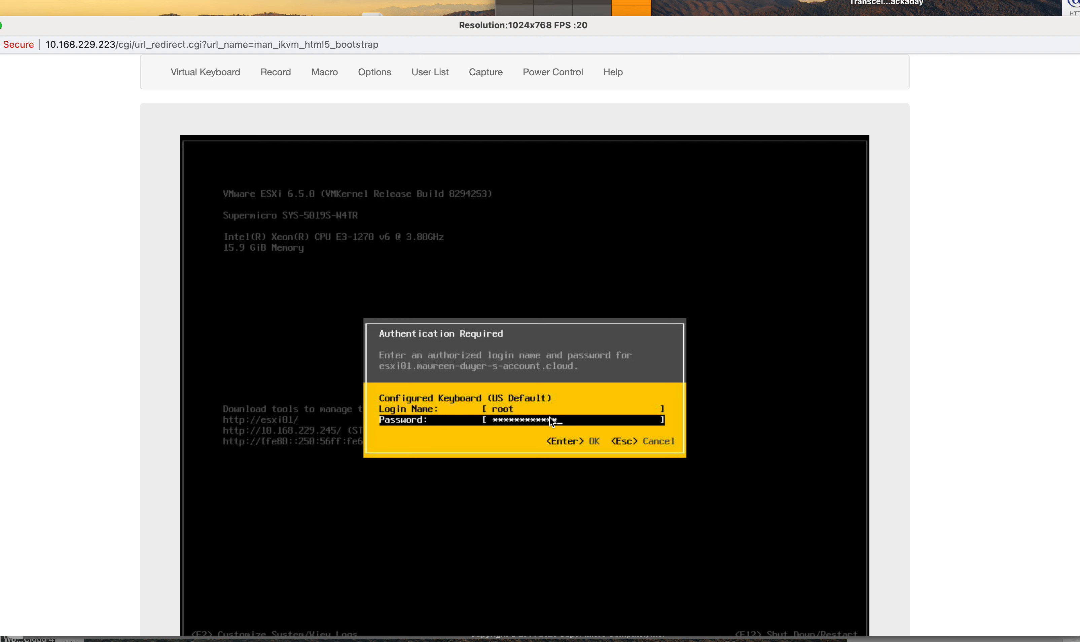
text(**)
key(Return)
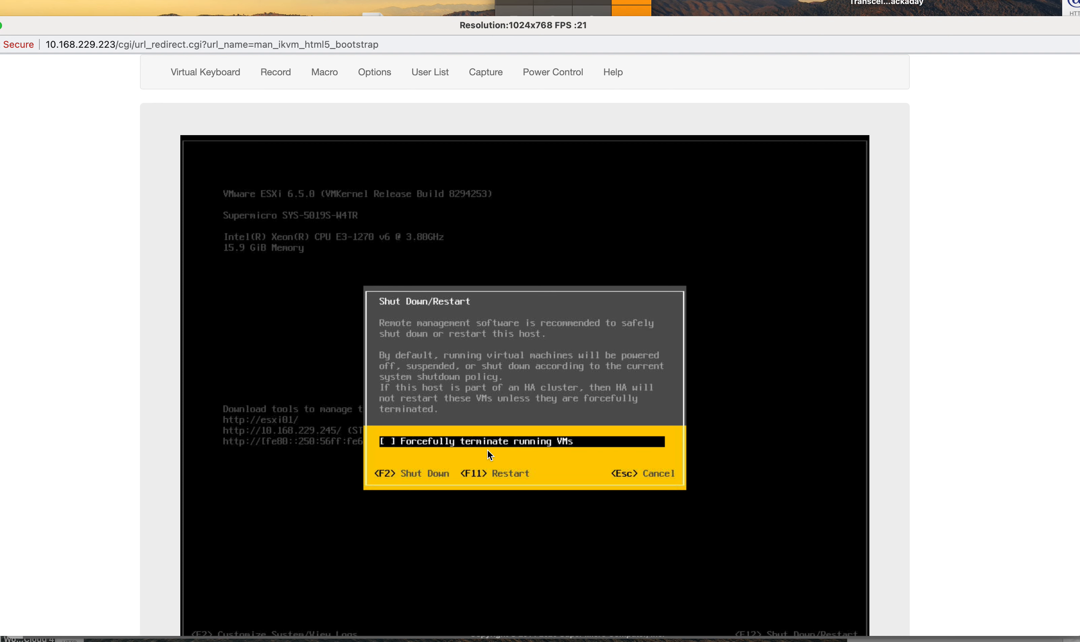
Step: Enable forceful termination of running VMs and start the host shutdown
key(space)
key(F11)
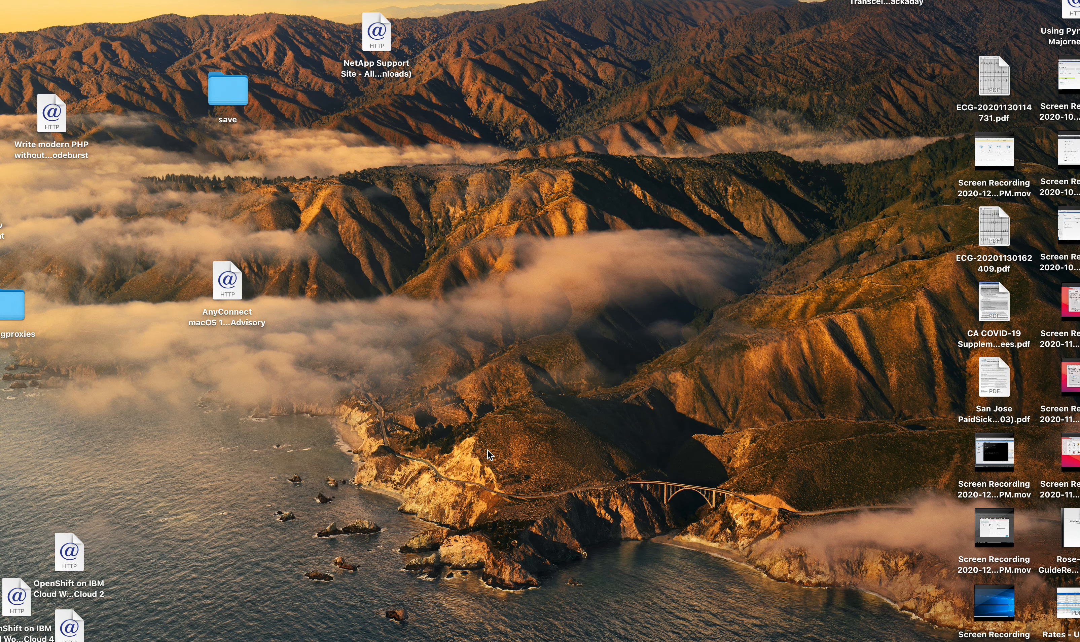
key(F11)
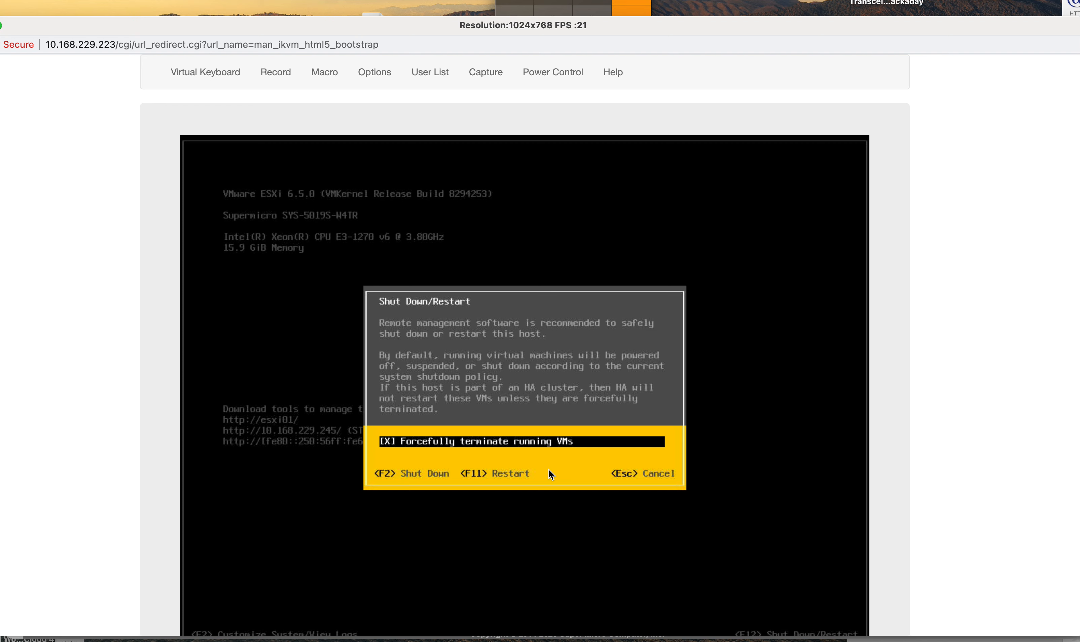
key(F2)
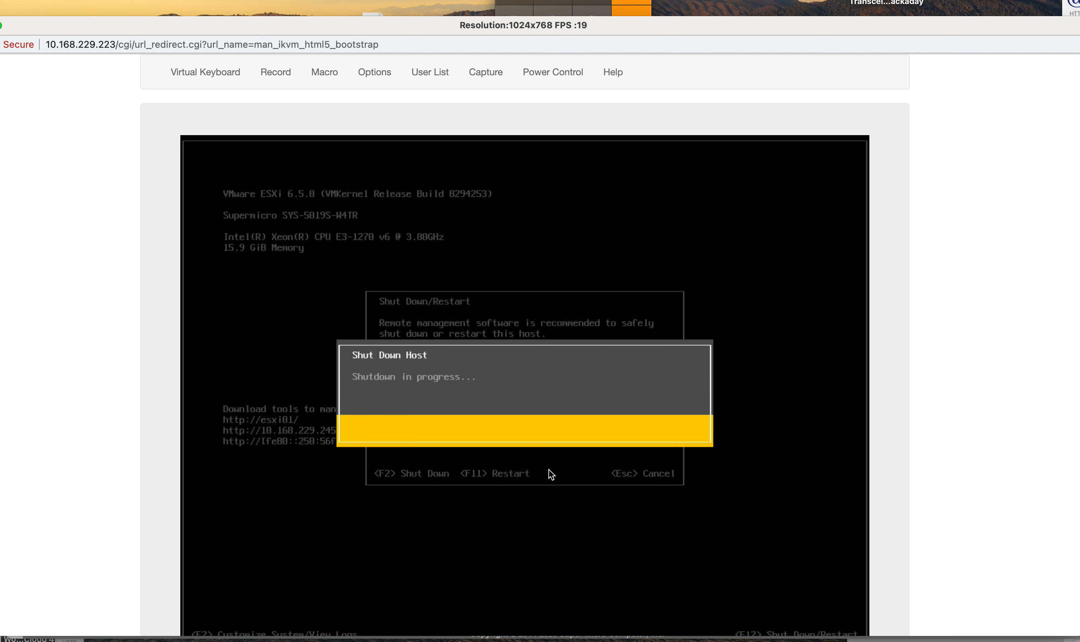
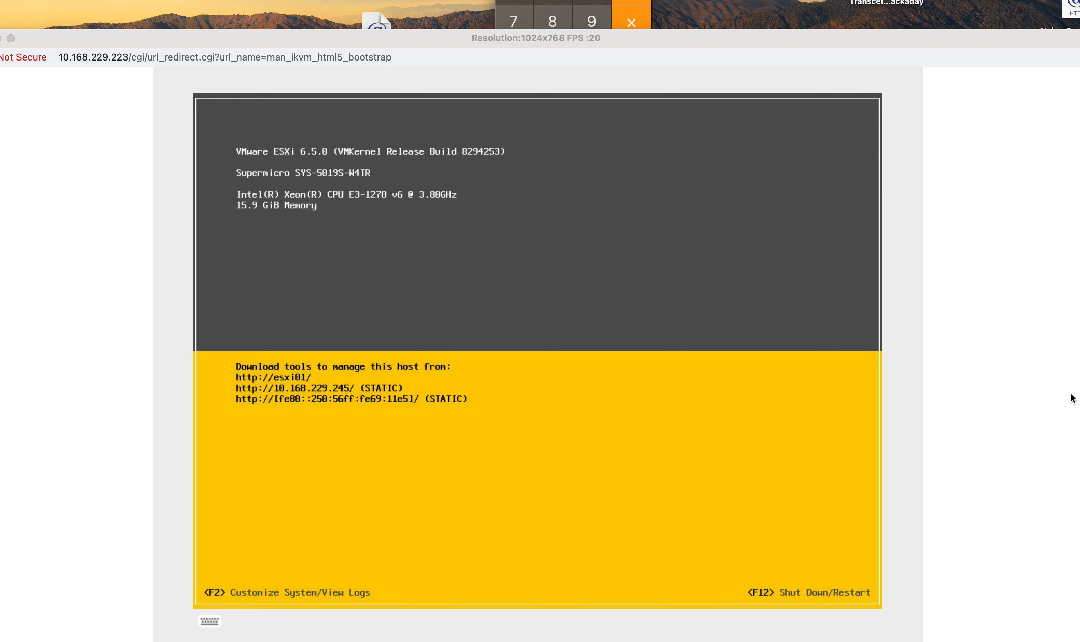
Step: Move the iKVM console window aside to uncover the ESXi Host Client browser window
drag(798, 42, 1079, 105)
drag(915, 79, 1079, 62)
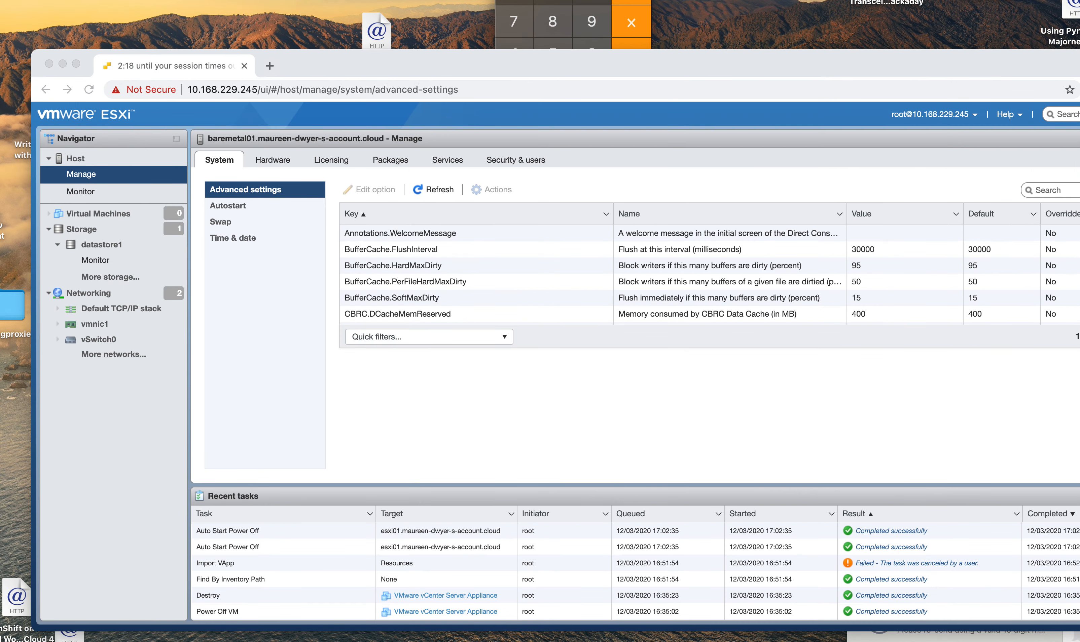
click(773, 70)
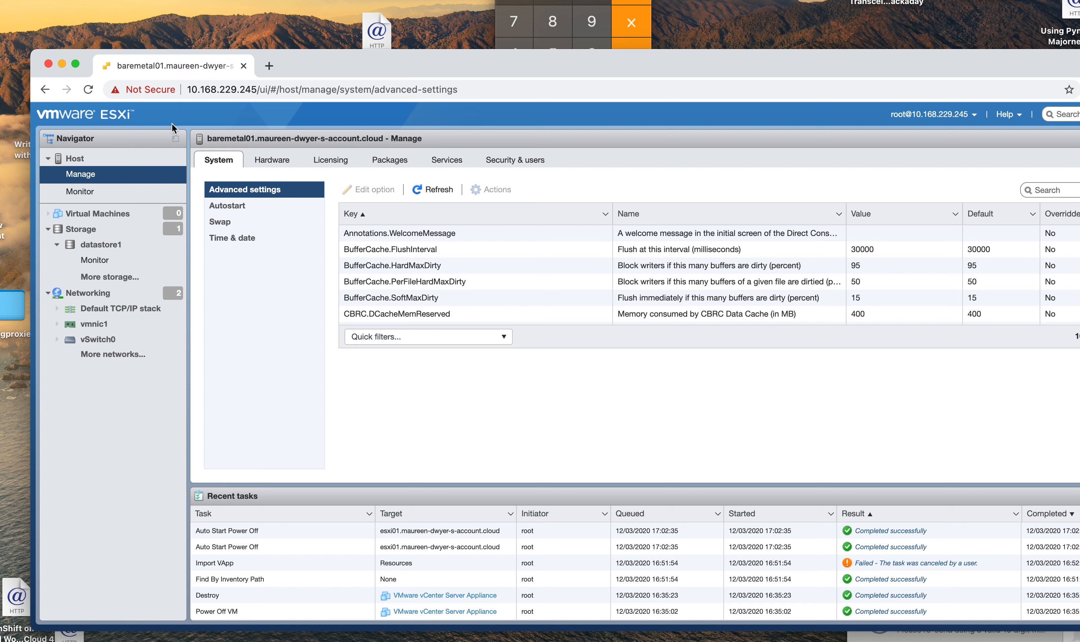
click(505, 89)
click(505, 88)
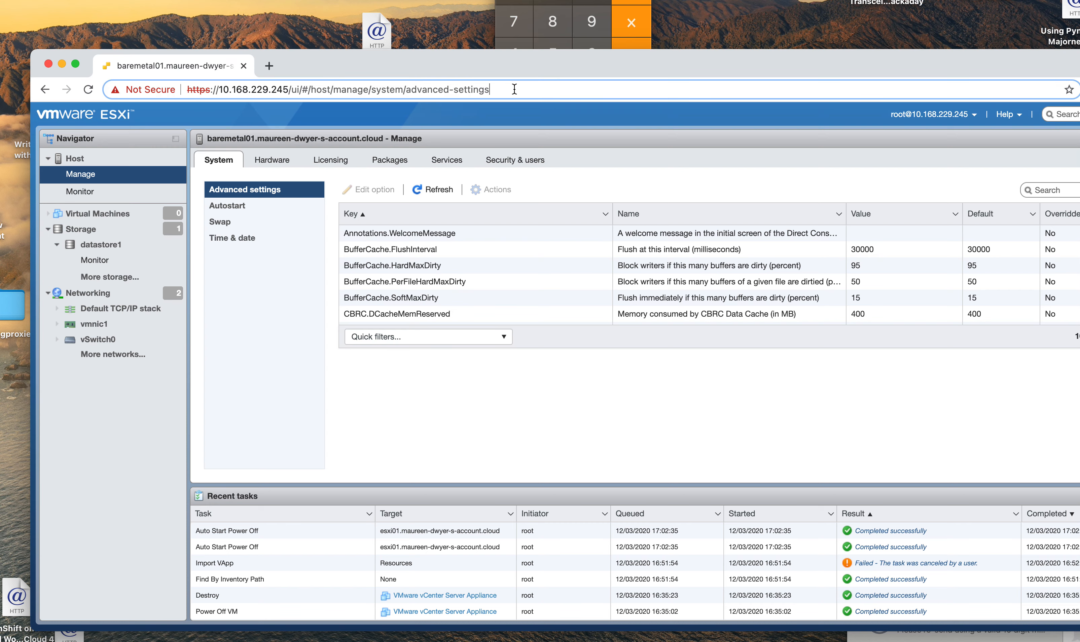
key(BackSpace)
key(BackSpace)
key(BackSpace)
key(BackSpace)
key(BackSpace)
key(BackSpace)
key(BackSpace)
key(BackSpace)
key(BackSpace)
key(BackSpace)
key(BackSpace)
key(BackSpace)
key(BackSpace)
key(BackSpace)
key(BackSpace)
key(BackSpace)
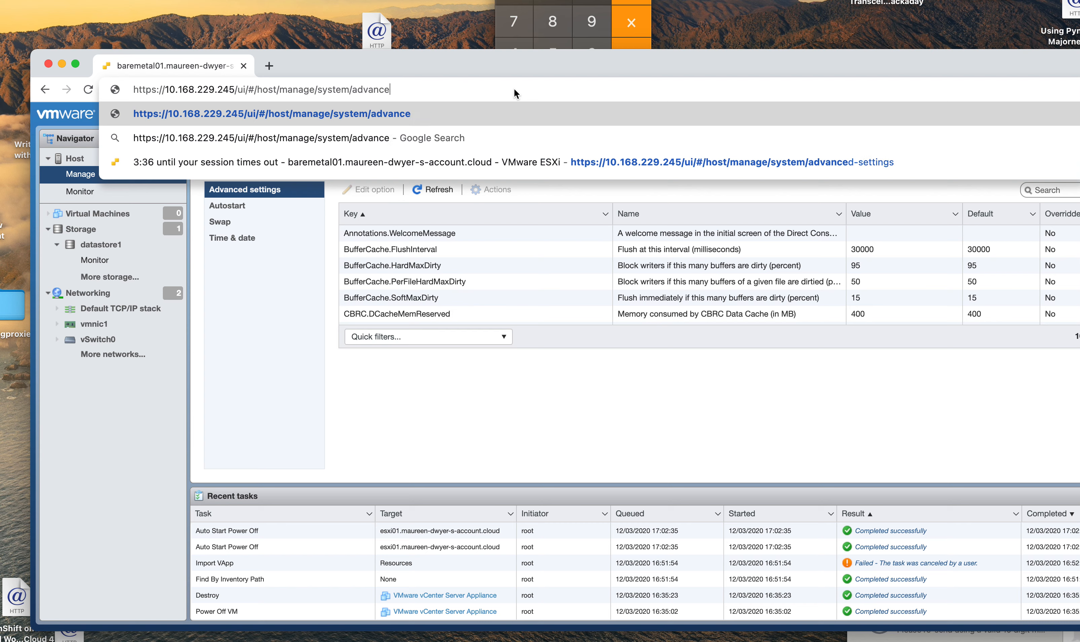
key(BackSpace)
key(BackSpace)
key(BackSpace)
key(BackSpace)
key(BackSpace)
key(BackSpace)
key(BackSpace)
key(BackSpace)
key(BackSpace)
key(BackSpace)
key(BackSpace)
key(BackSpace)
key(BackSpace)
key(BackSpace)
key(BackSpace)
key(BackSpace)
key(BackSpace)
key(BackSpace)
key(BackSpace)
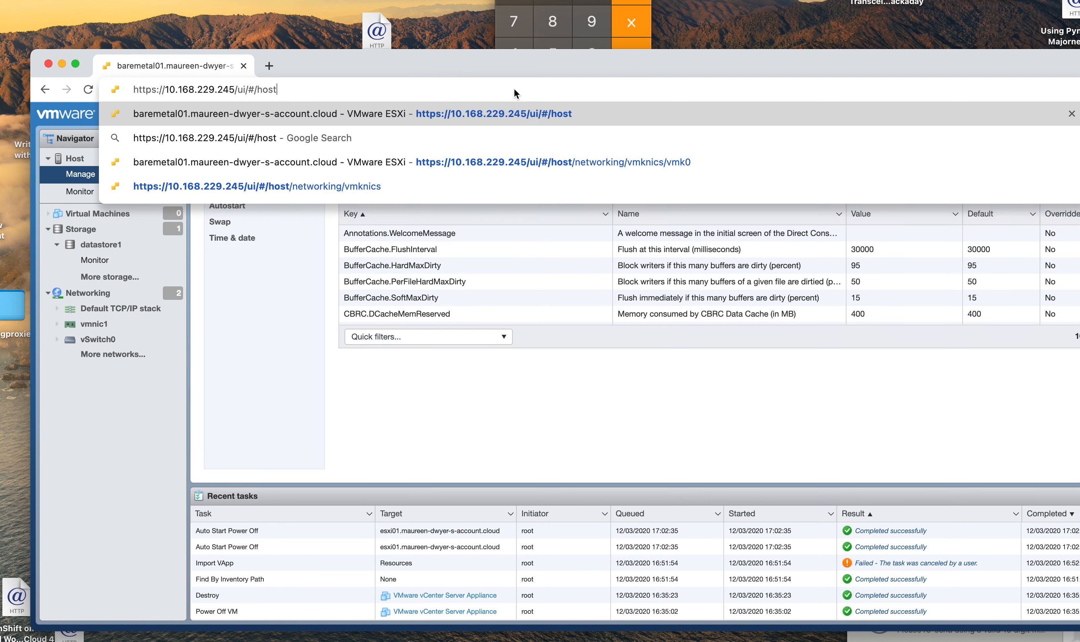
key(BackSpace)
key(BackSpace)
key(BackSpace)
key(BackSpace)
key(BackSpace)
key(BackSpace)
key(BackSpace)
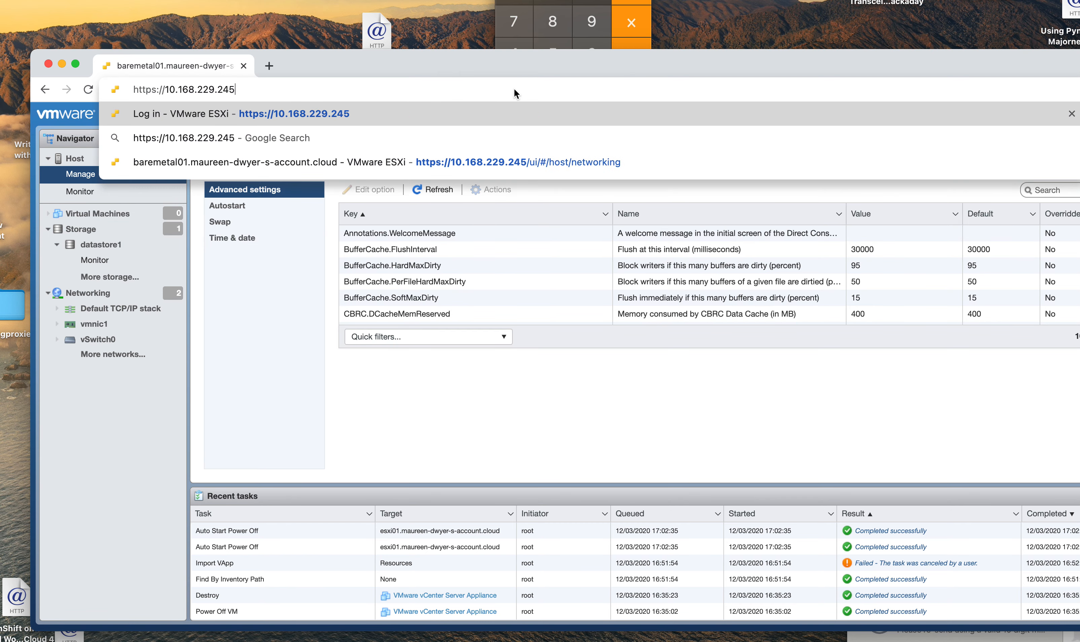
key(Return)
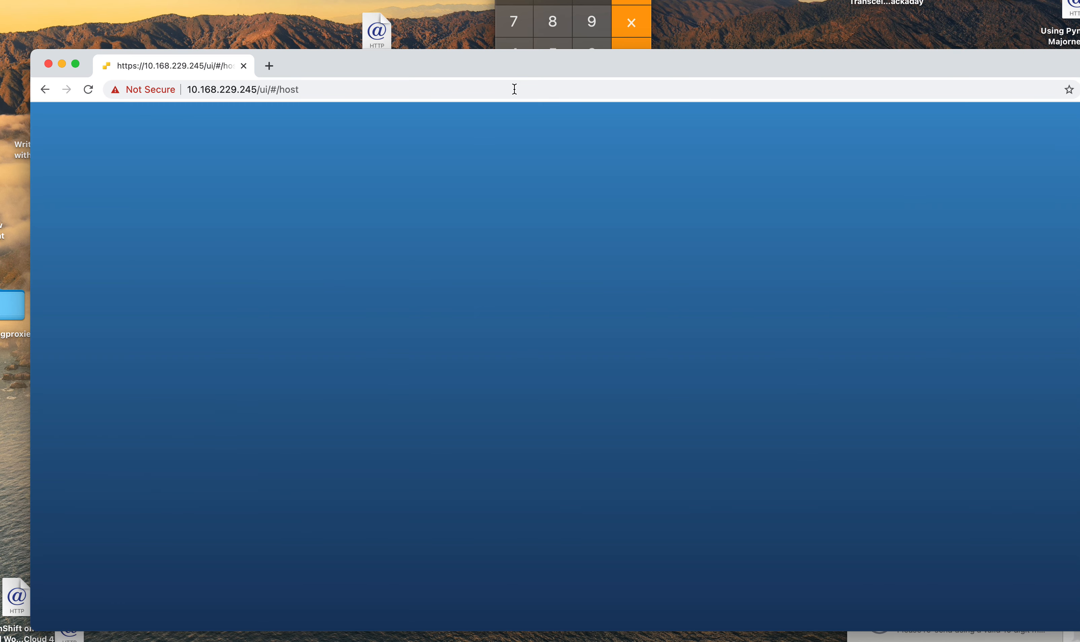
Step: Log in to the ESXi Host Client as root with the account password
click(232, 332)
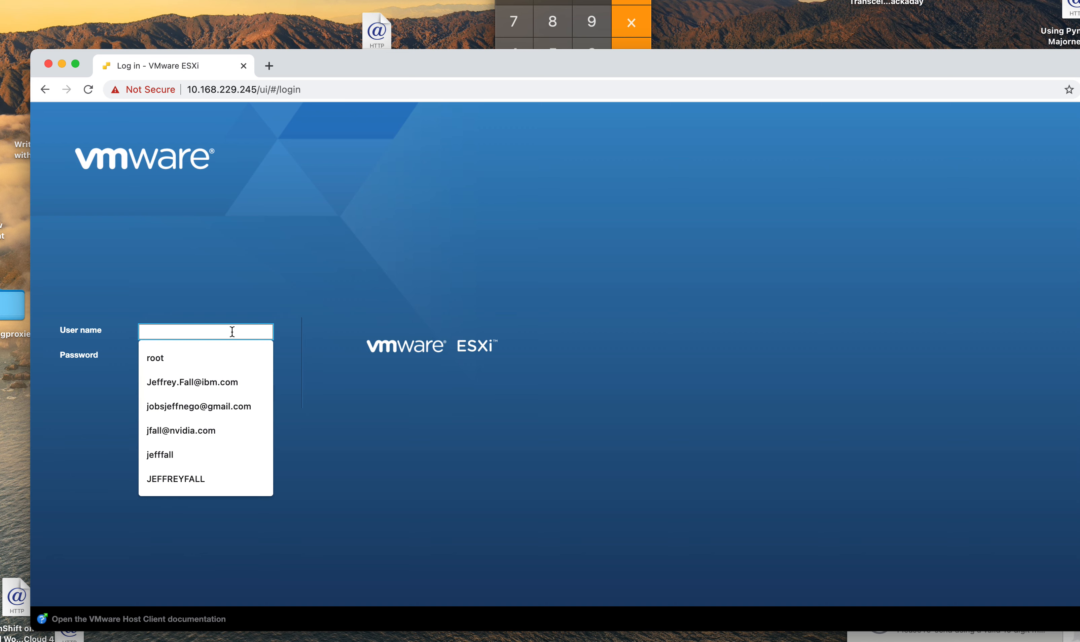
text(root)
click(447, 302)
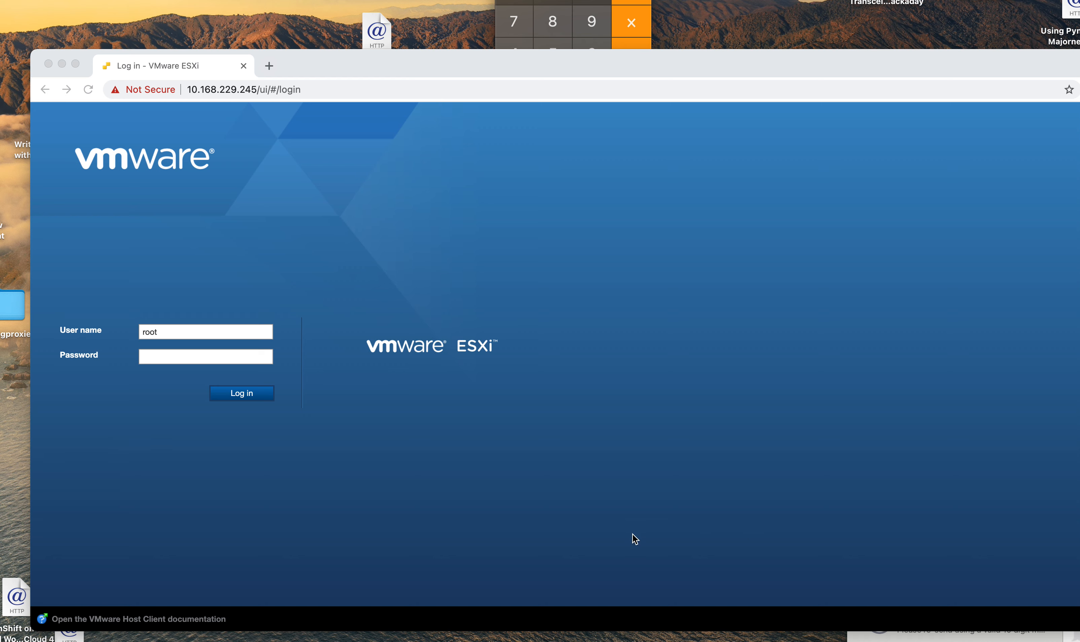
click(223, 356)
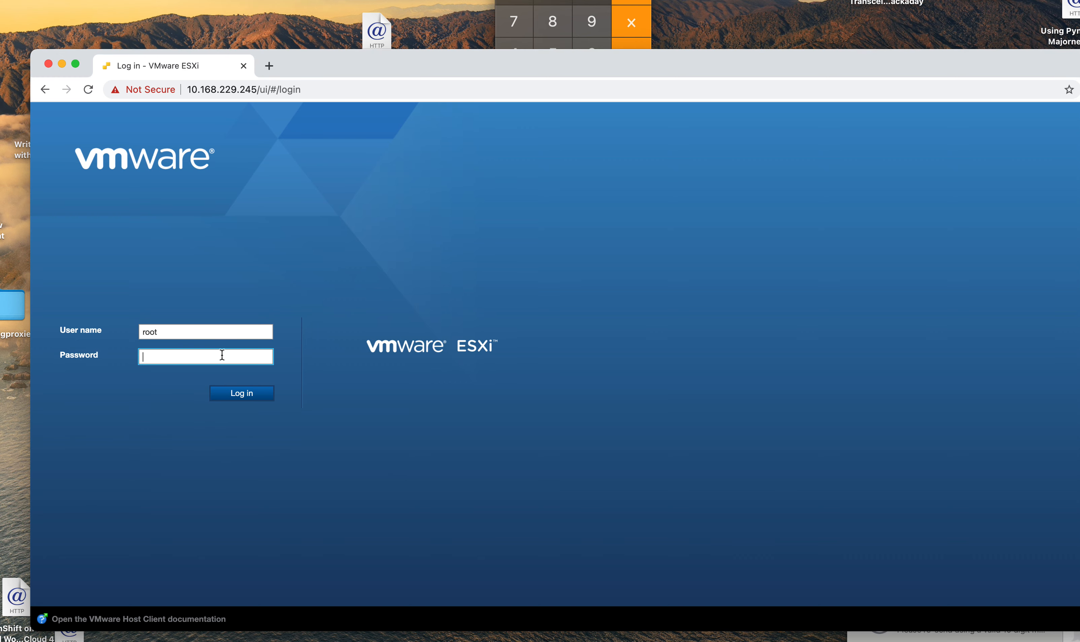
text(***************)
click(231, 395)
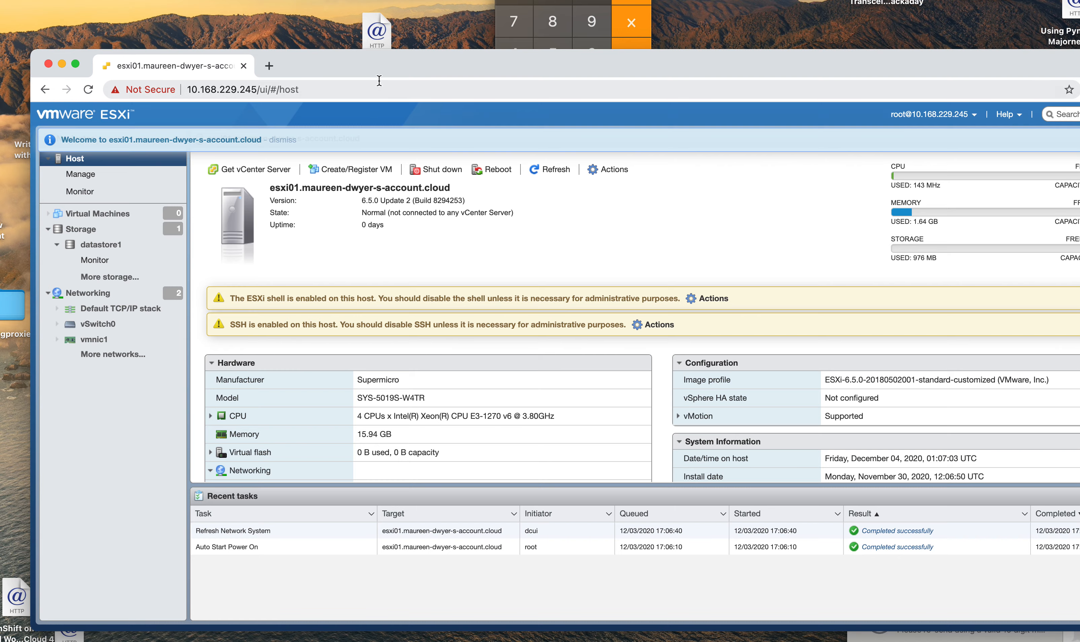
drag(377, 71, 353, 66)
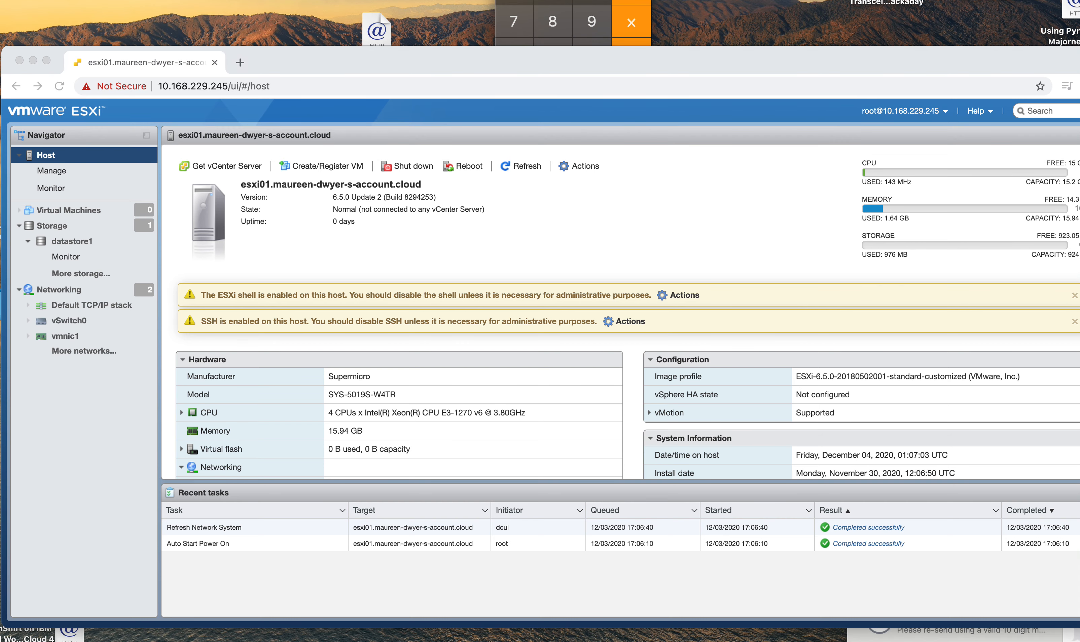
drag(810, 49, 862, 1)
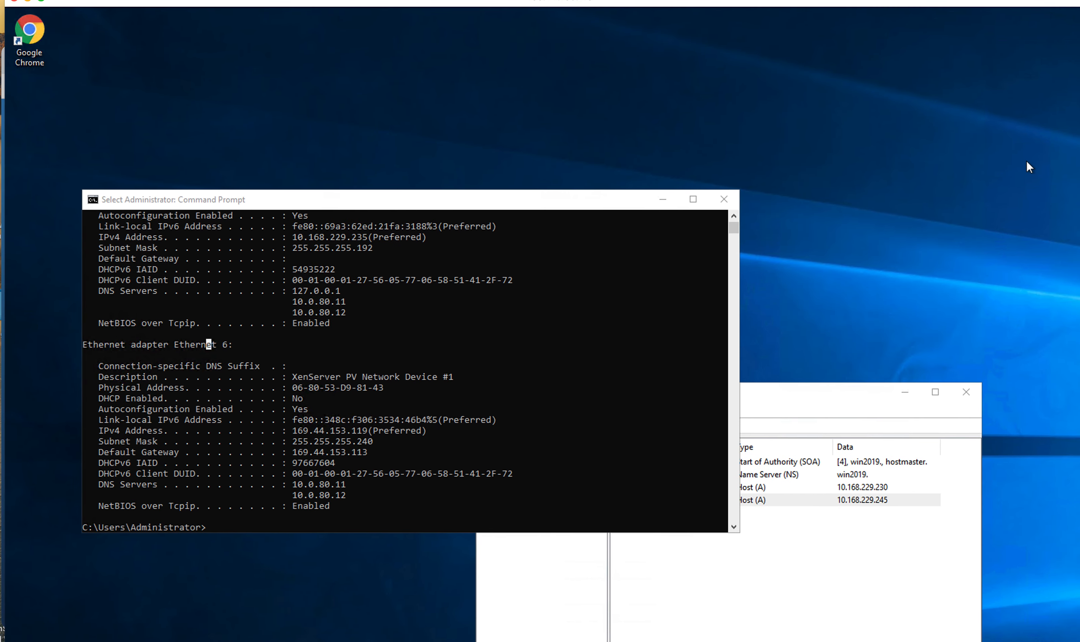
Step: Move the Command Prompt and DNS Manager windows out of the way
click(681, 256)
drag(566, 200, 456, 244)
drag(812, 406, 399, 86)
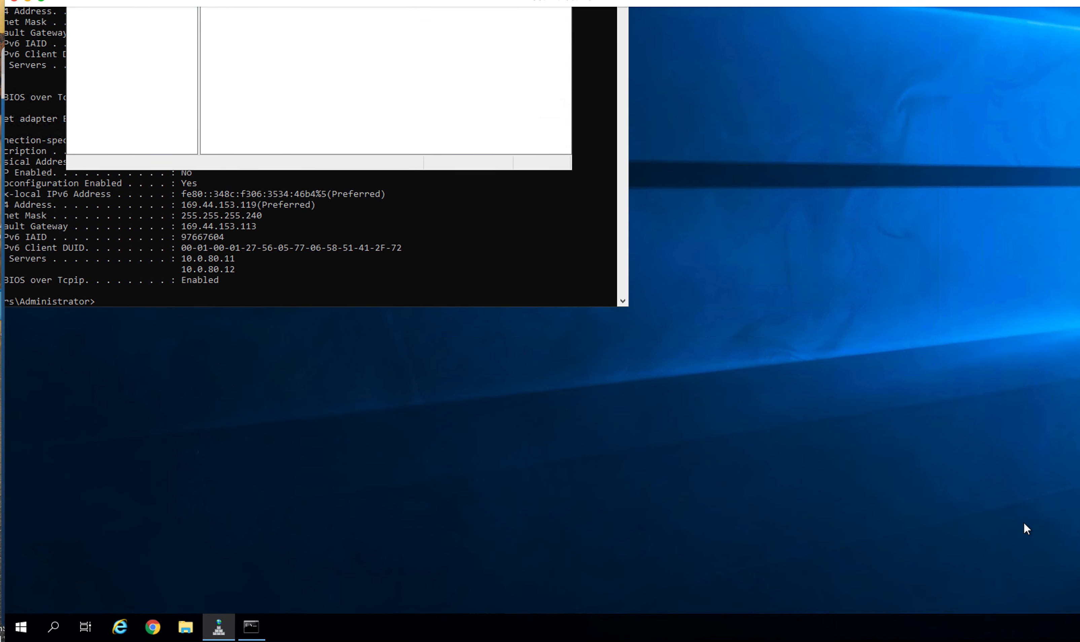
Step: Launch the installer from DVD Drive (E:) under vcsa-ui-installer\win32
click(186, 634)
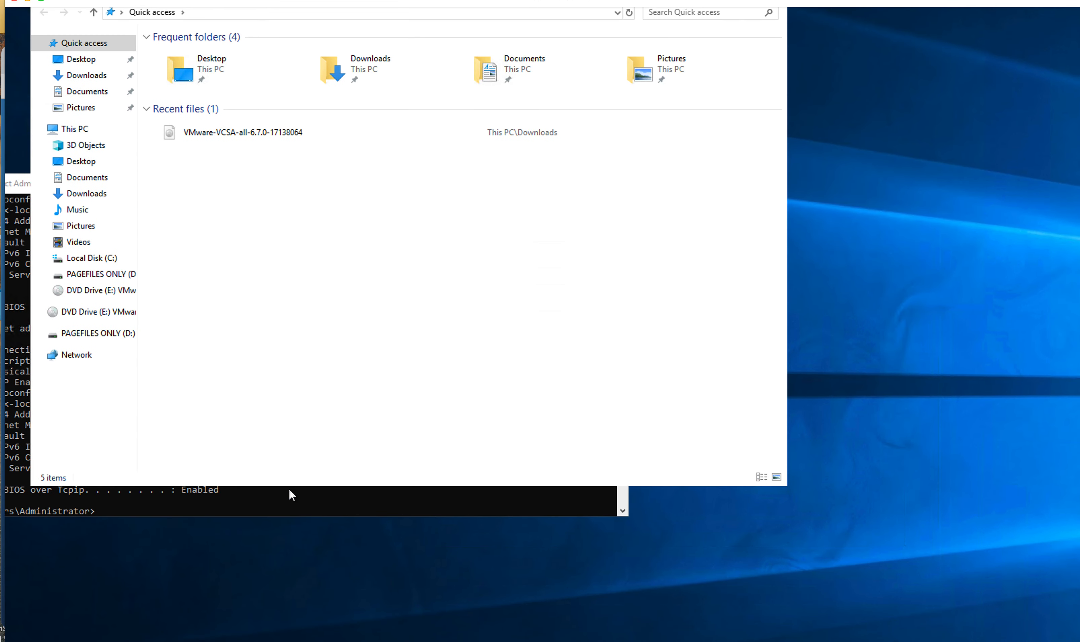
click(72, 287)
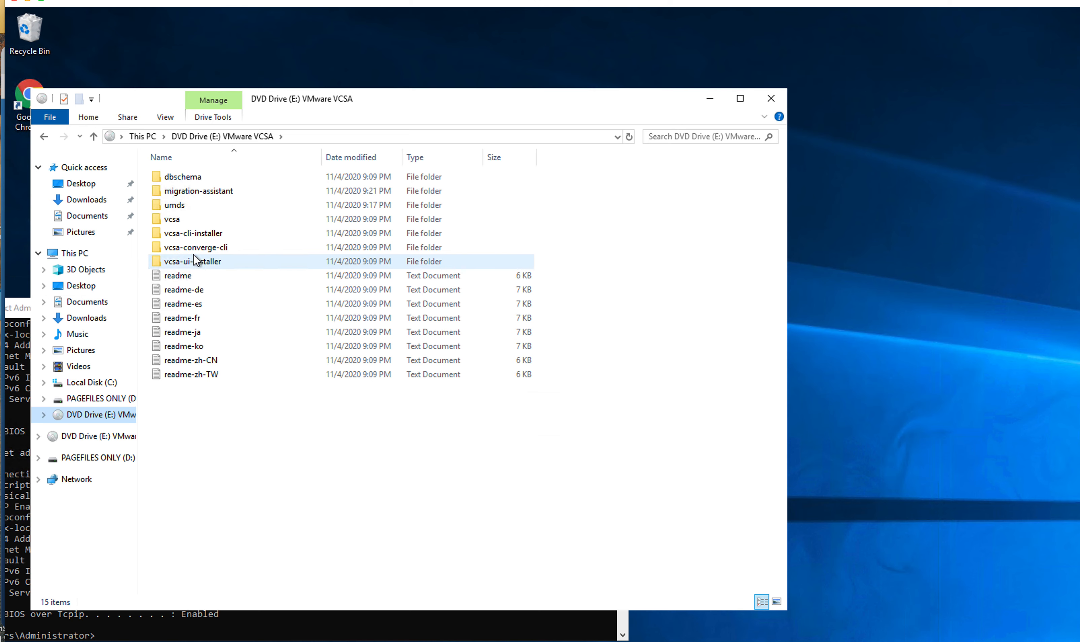
click(192, 256)
double_click(201, 260)
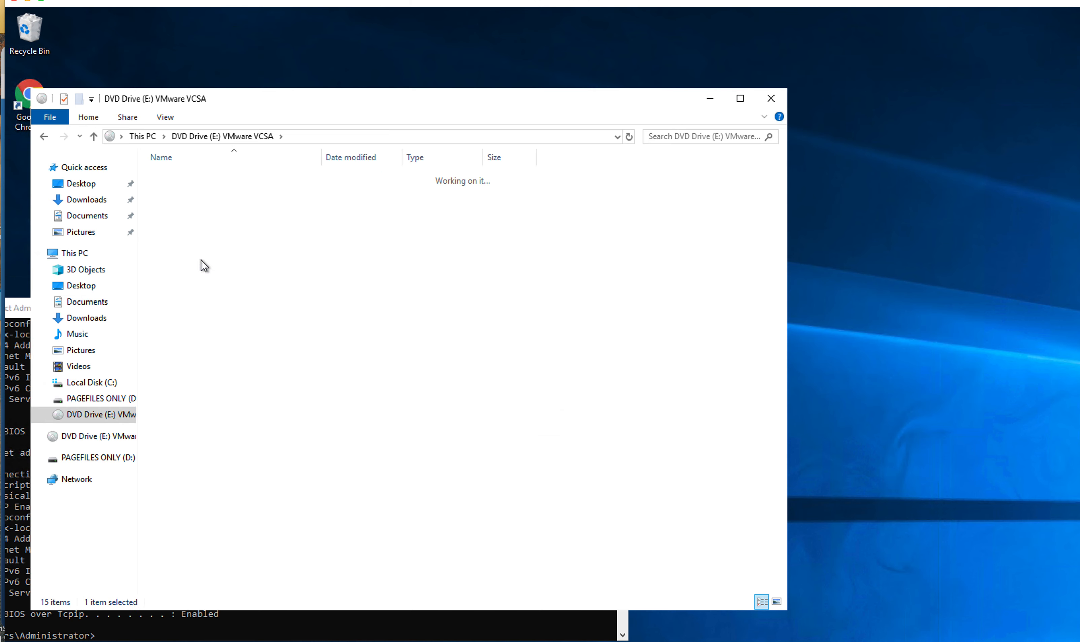
double_click(174, 205)
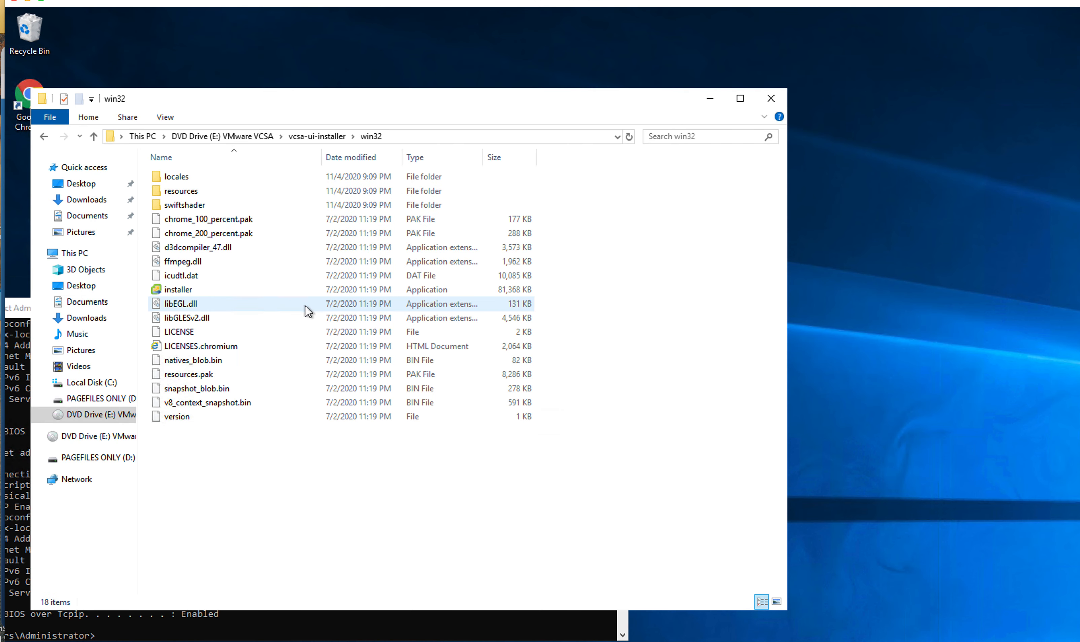
double_click(175, 290)
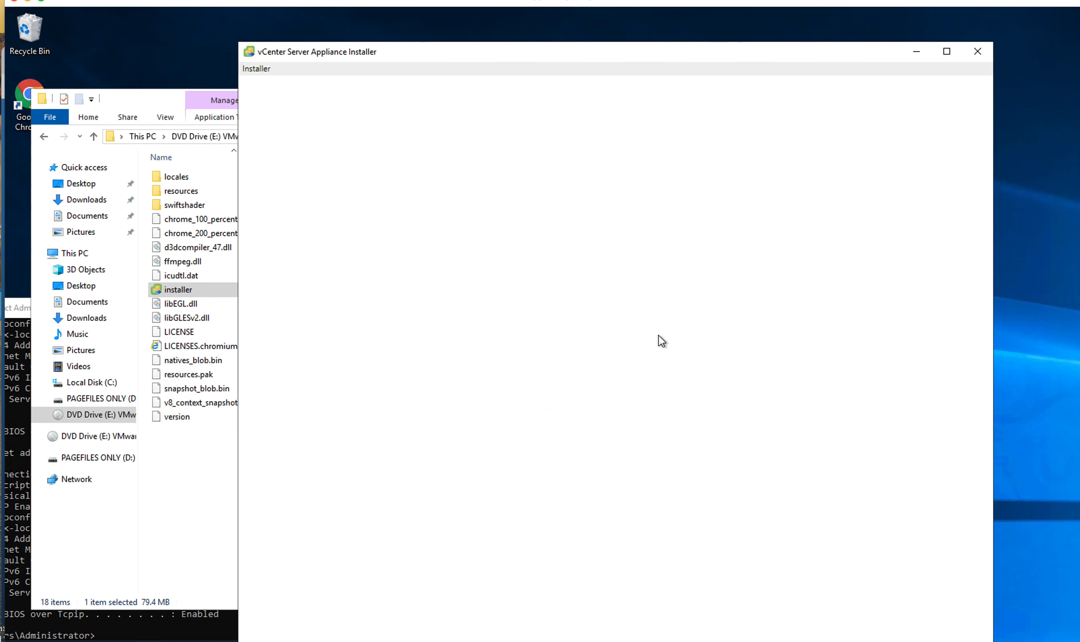
Step: Start a new vCenter Server Appliance installation and go past the introduction
click(350, 318)
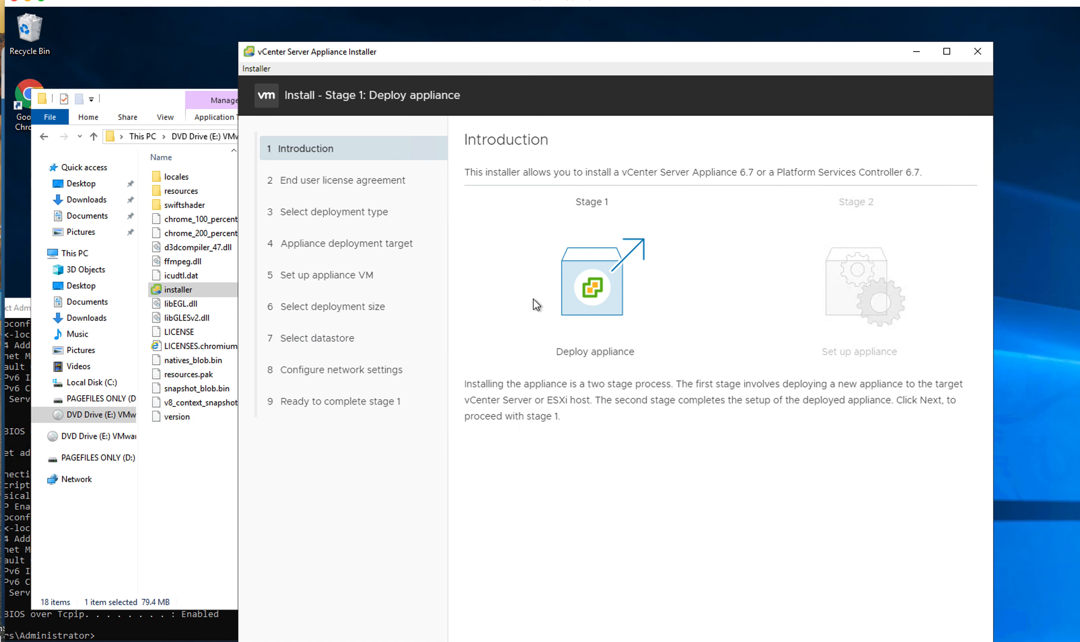
scroll(589, 291, down, 7)
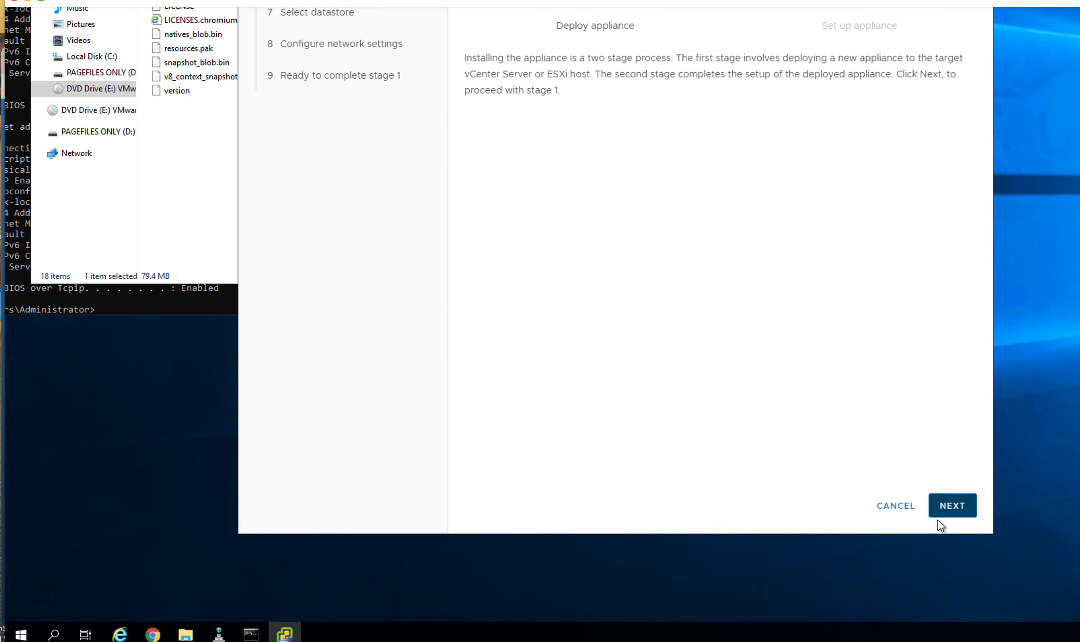
click(939, 508)
Step: Review and accept the license agreement terms
scroll(755, 405, up, 6)
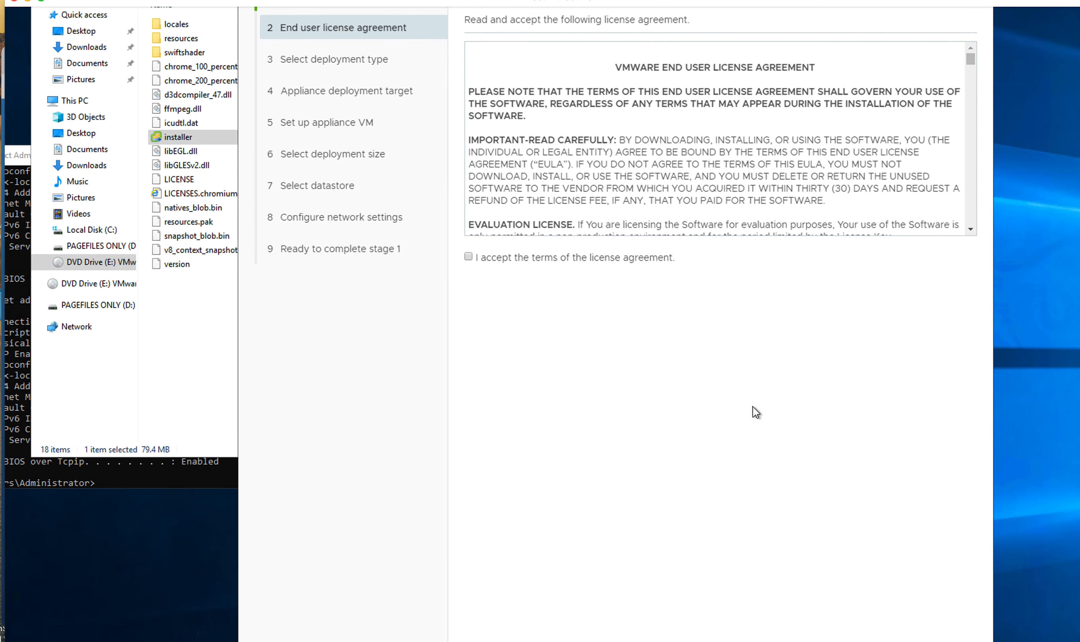
scroll(686, 409, up, 2)
scroll(752, 415, down, 6)
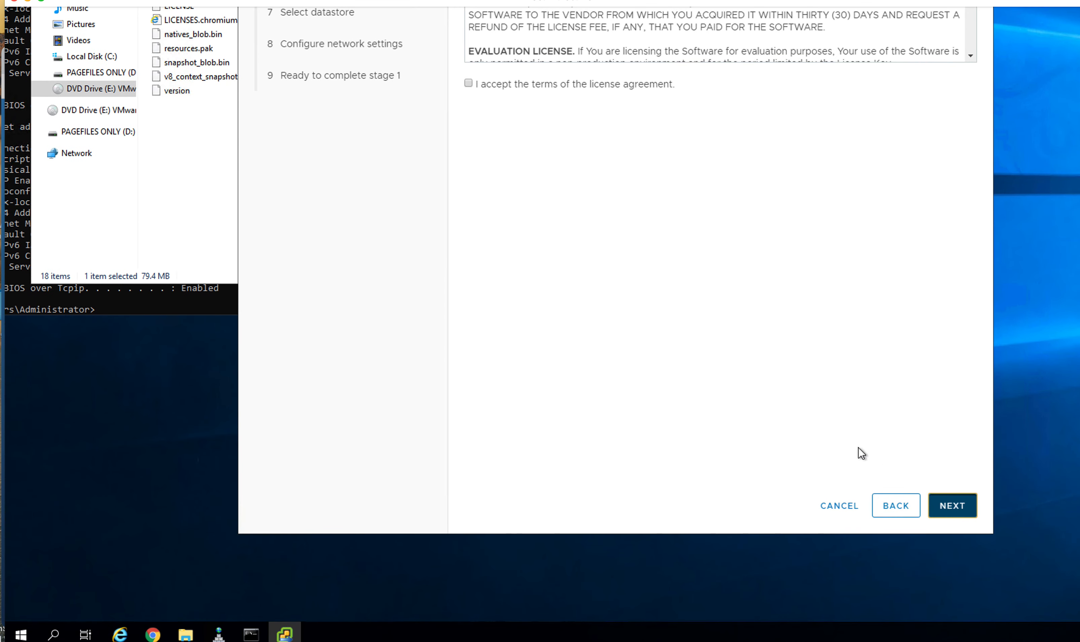
scroll(745, 396, up, 5)
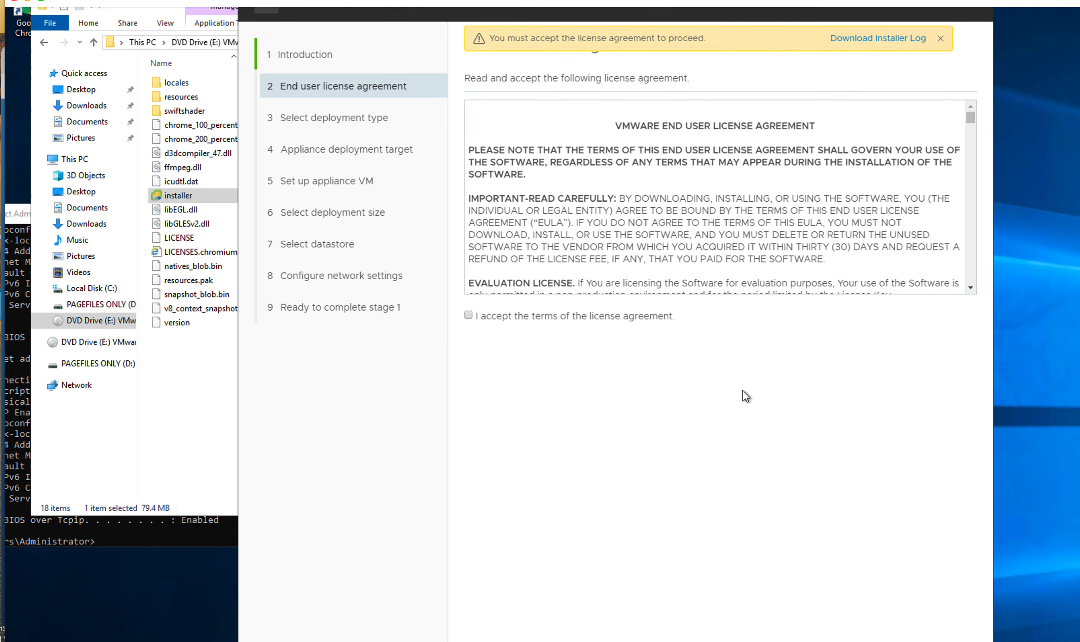
scroll(723, 399, down, 2)
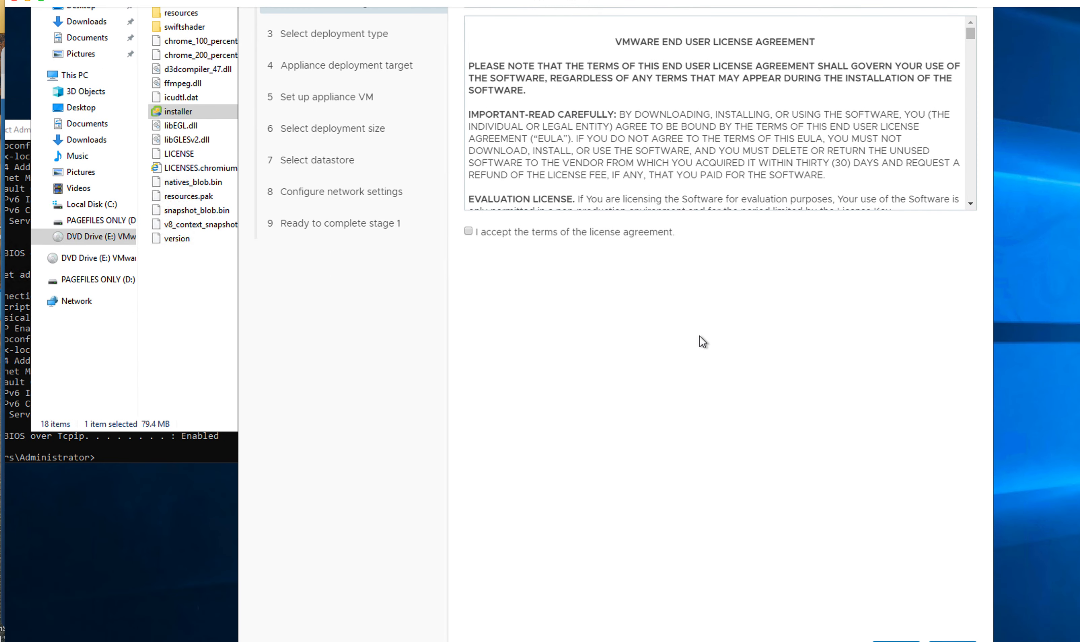
click(467, 229)
scroll(815, 380, down, 4)
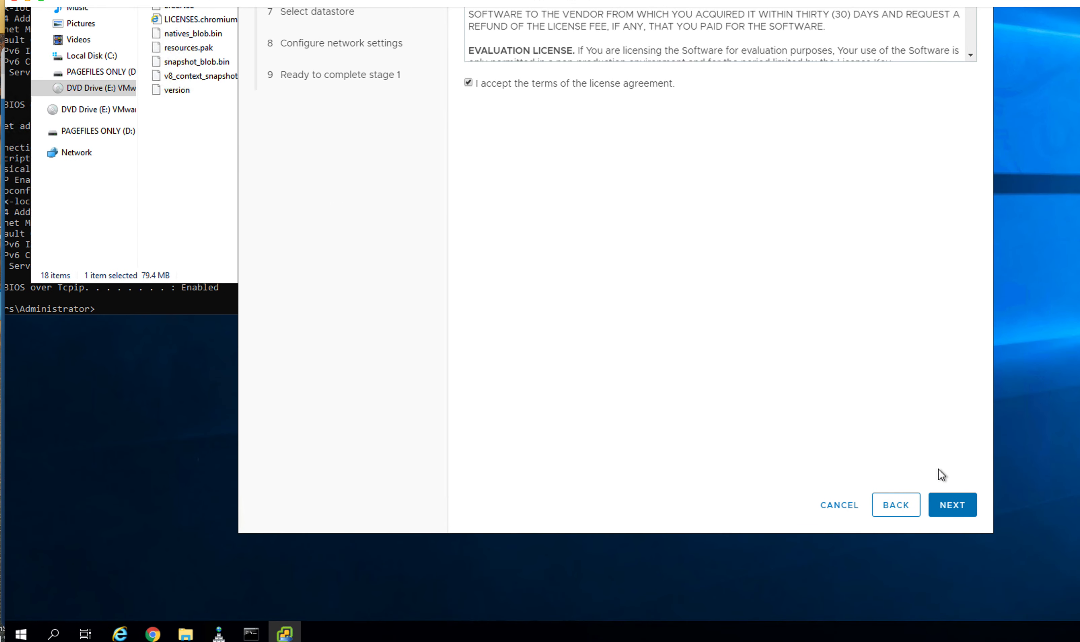
click(951, 507)
Step: Keep 'vCenter Server with an Embedded Platform Services Controller' as the deployment type
scroll(723, 362, up, 3)
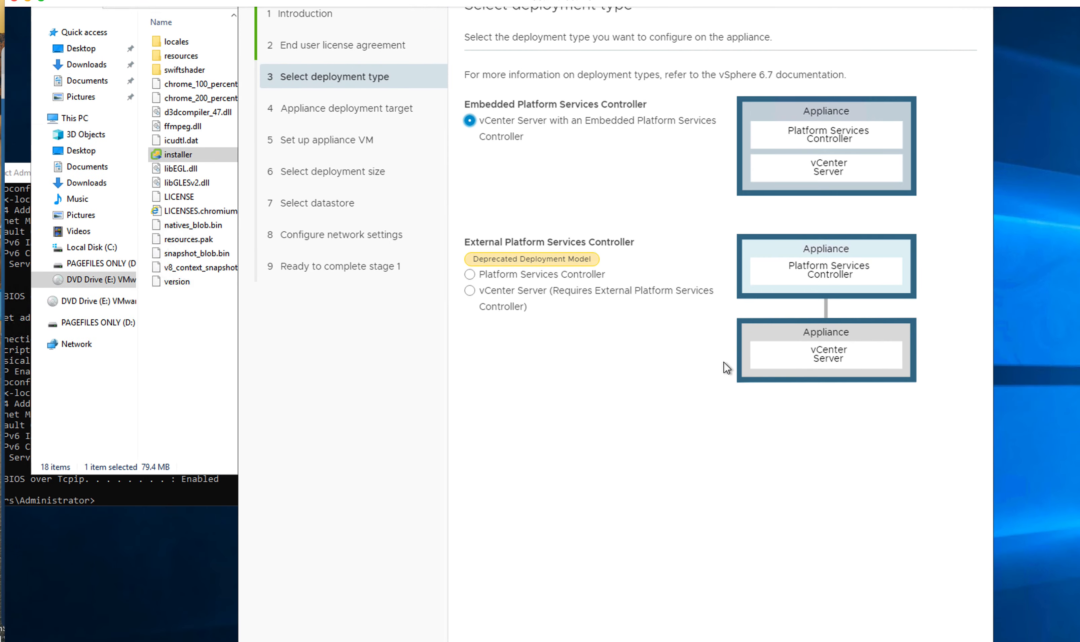
scroll(677, 328, down, 2)
scroll(677, 331, up, 3)
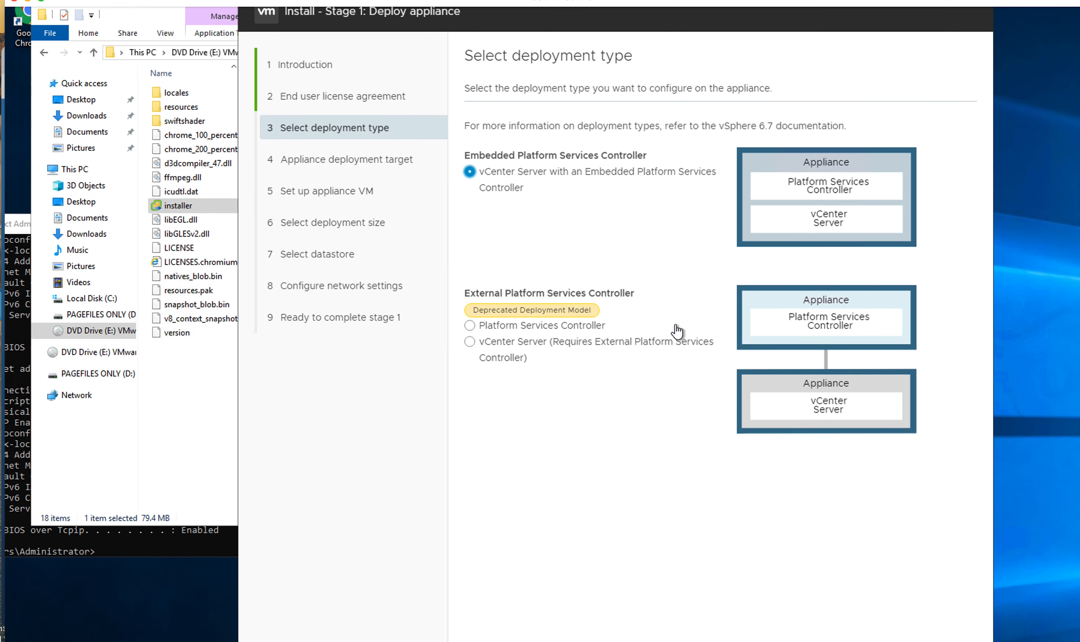
scroll(657, 320, down, 5)
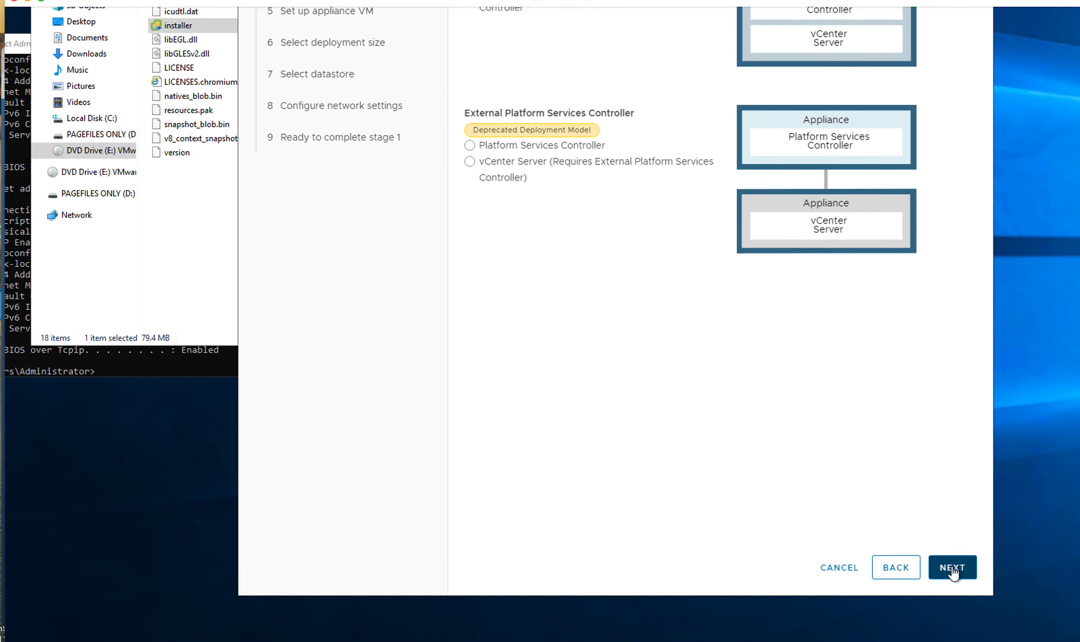
click(951, 568)
scroll(806, 499, up, 3)
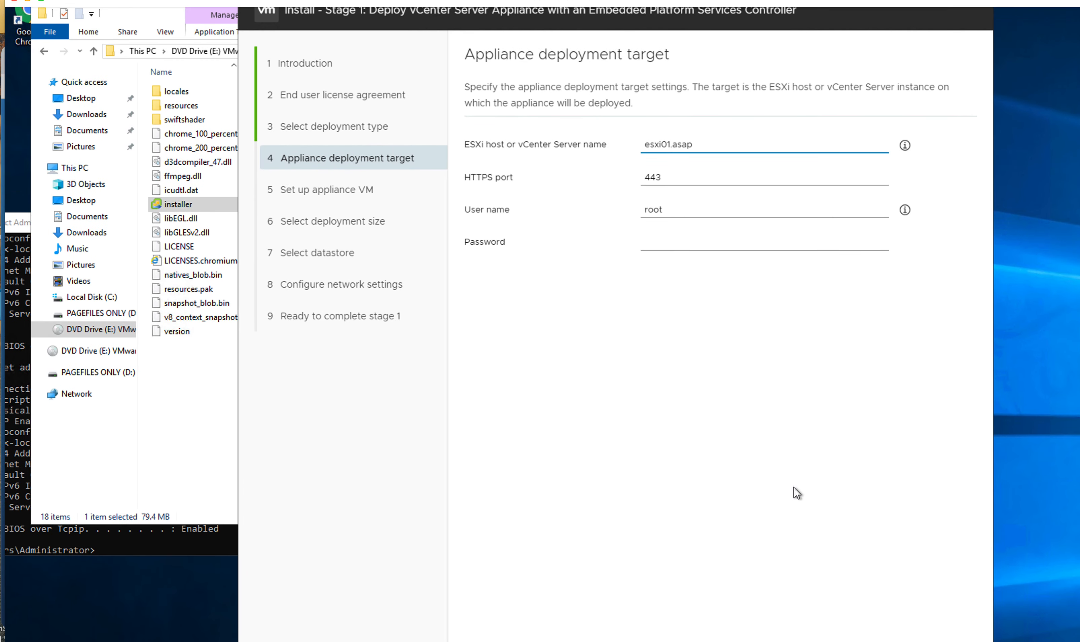
Step: Paste the root password for target host esxi01.asap and accept its certificate warning
click(681, 244)
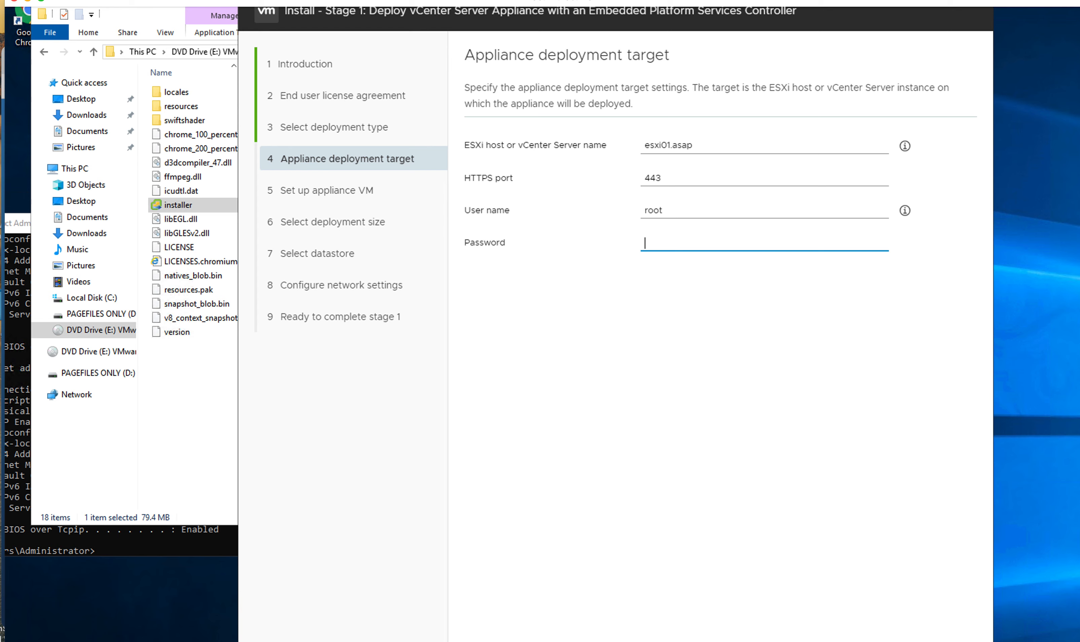
click(693, 243)
key(ctrl+v)
scroll(783, 364, down, 5)
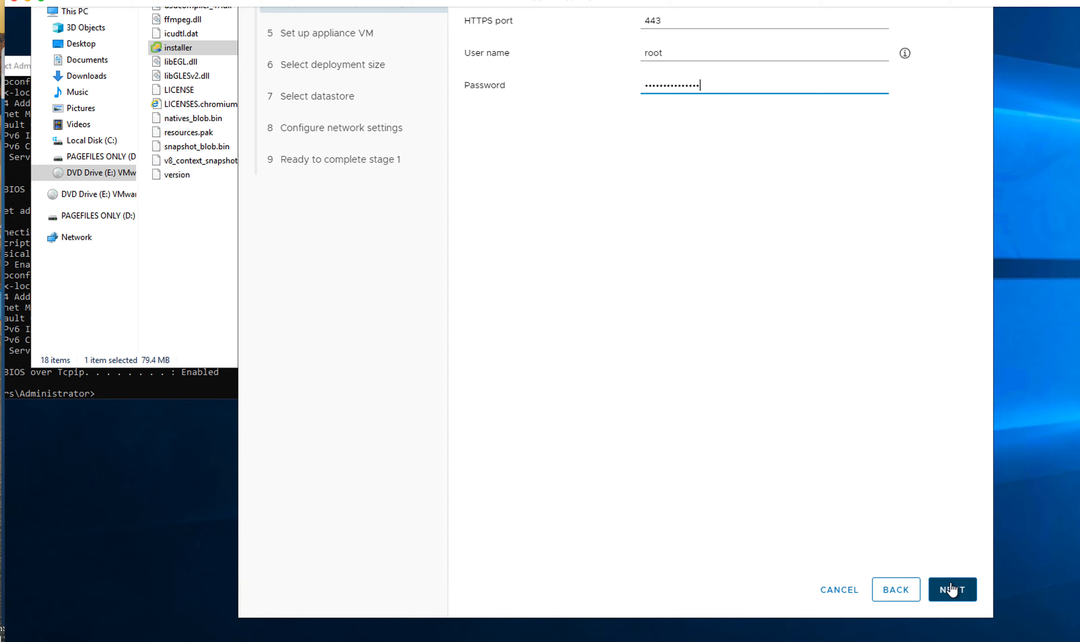
click(951, 589)
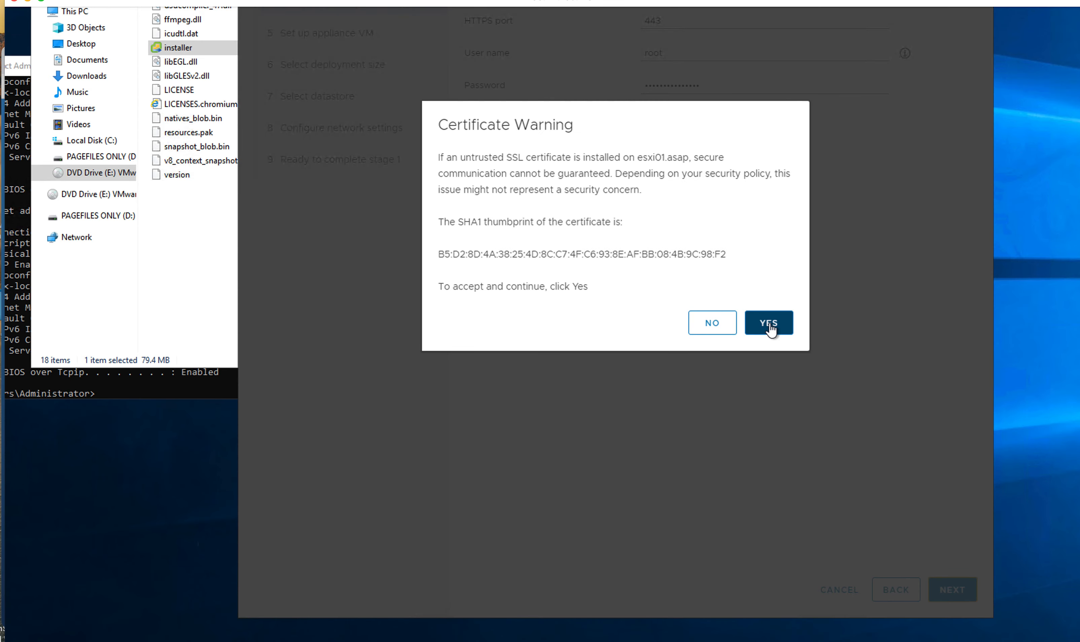
click(769, 324)
scroll(975, 362, up, 4)
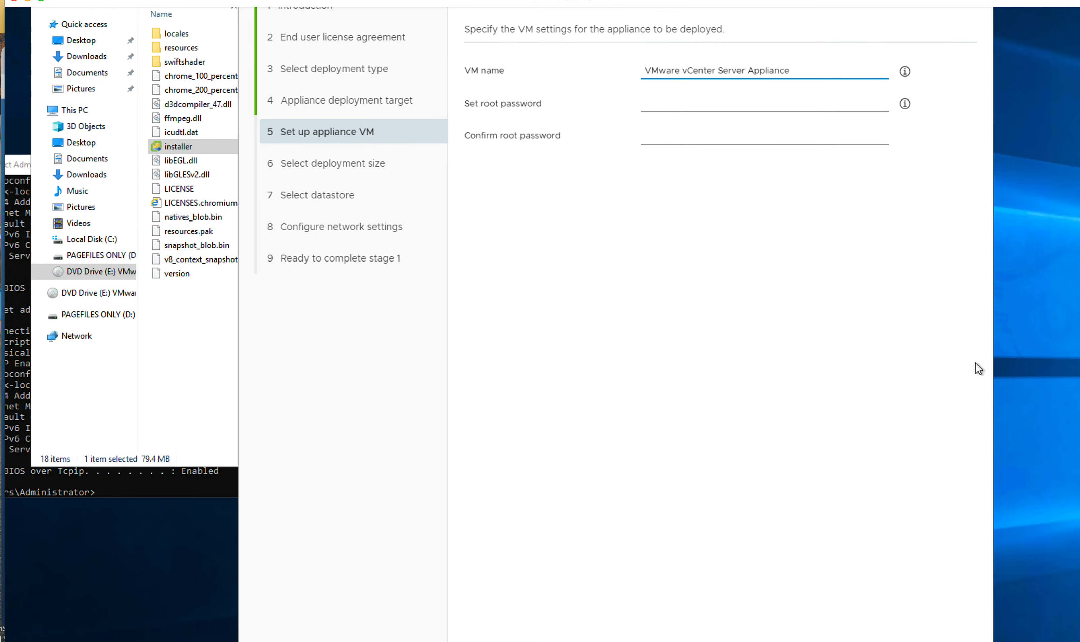
Step: Enter the appliance VM root password in both the set and confirm fields
click(674, 103)
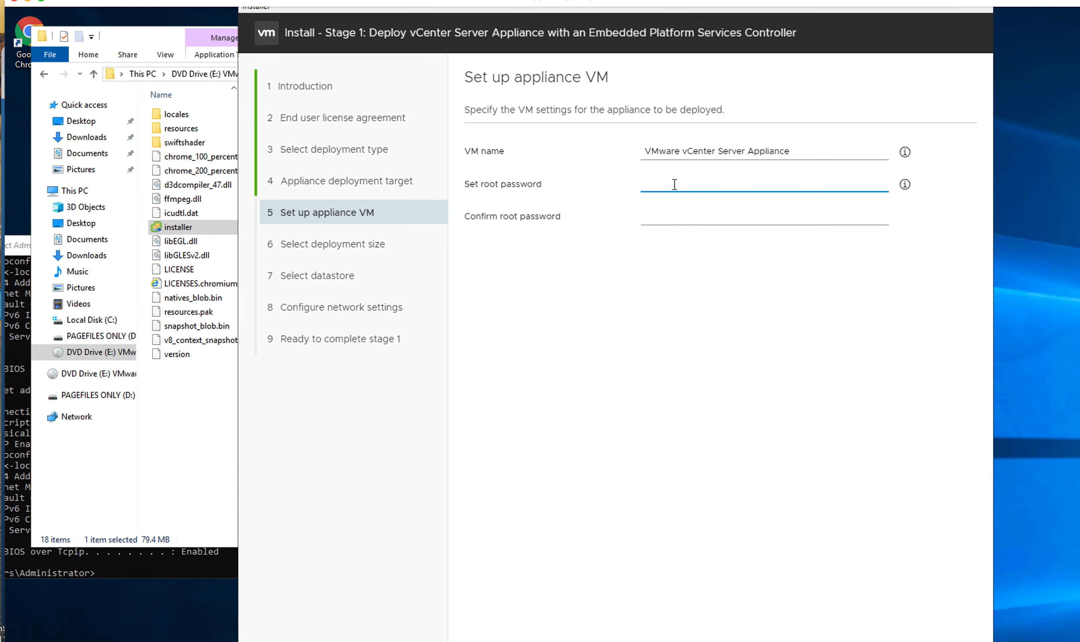
text(V)
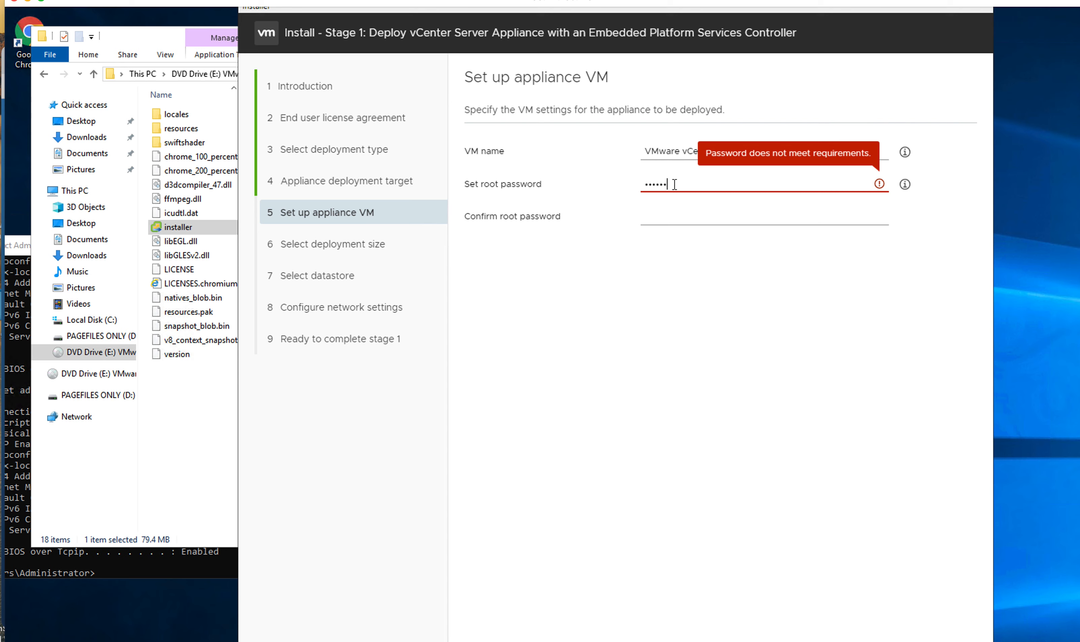
text(!)
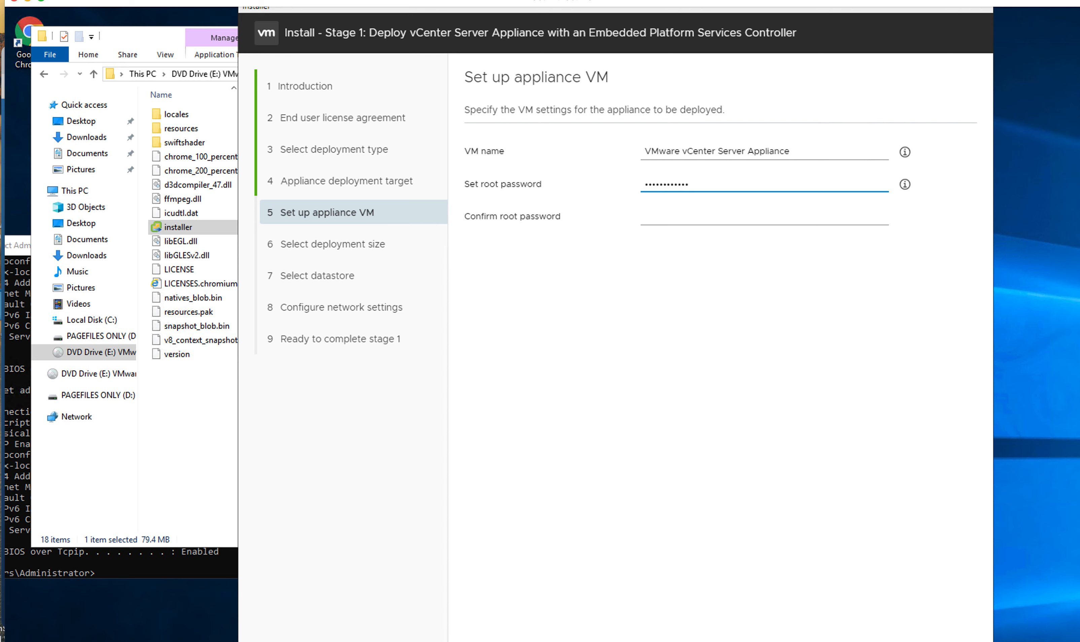
click(675, 213)
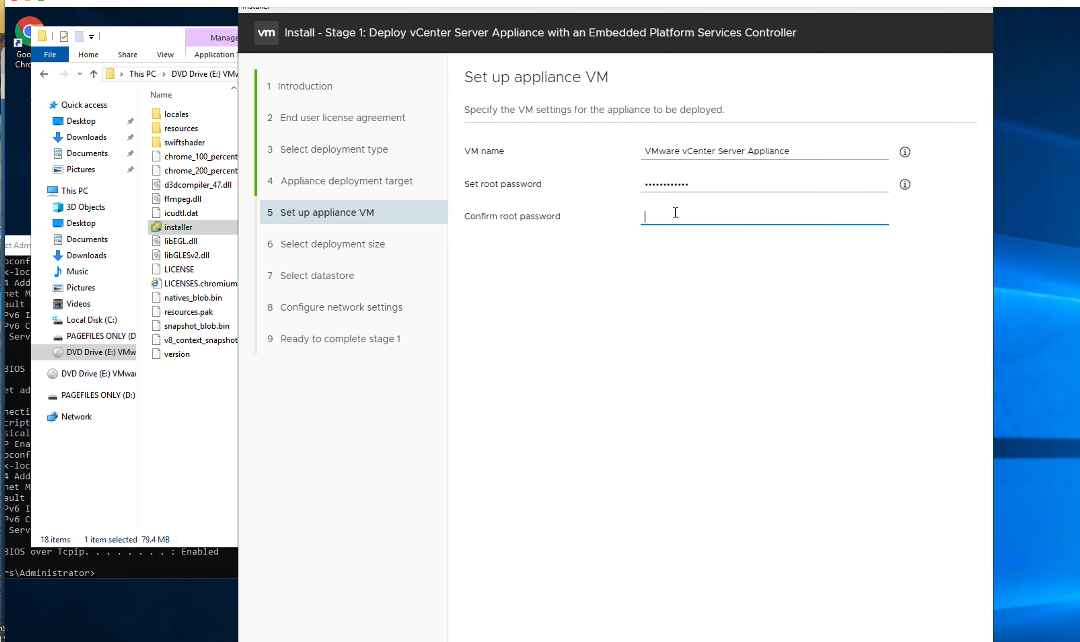
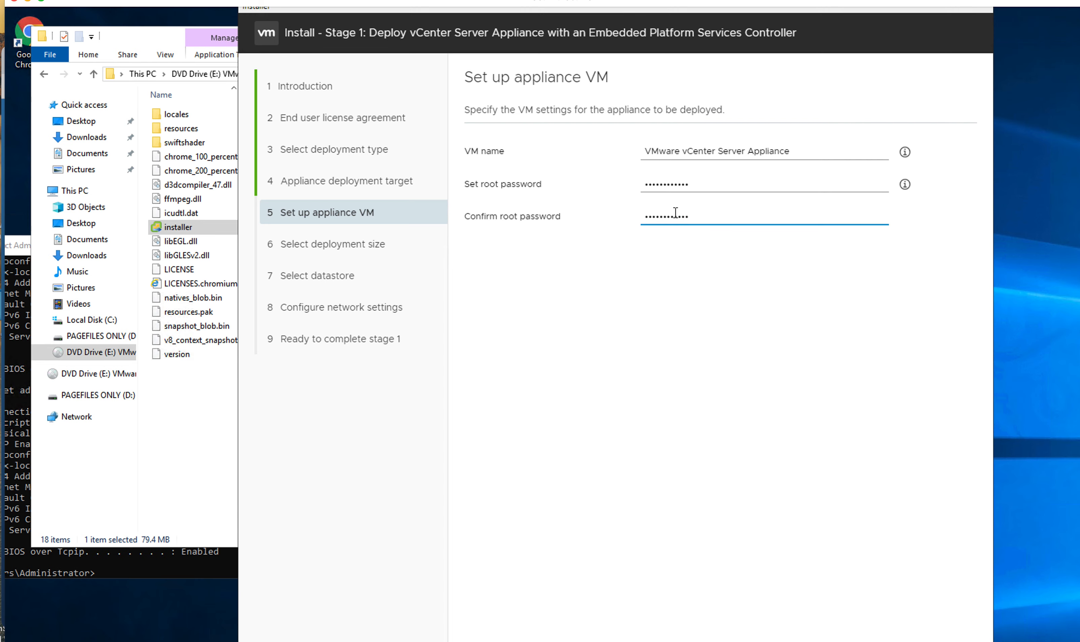
scroll(698, 298, down, 5)
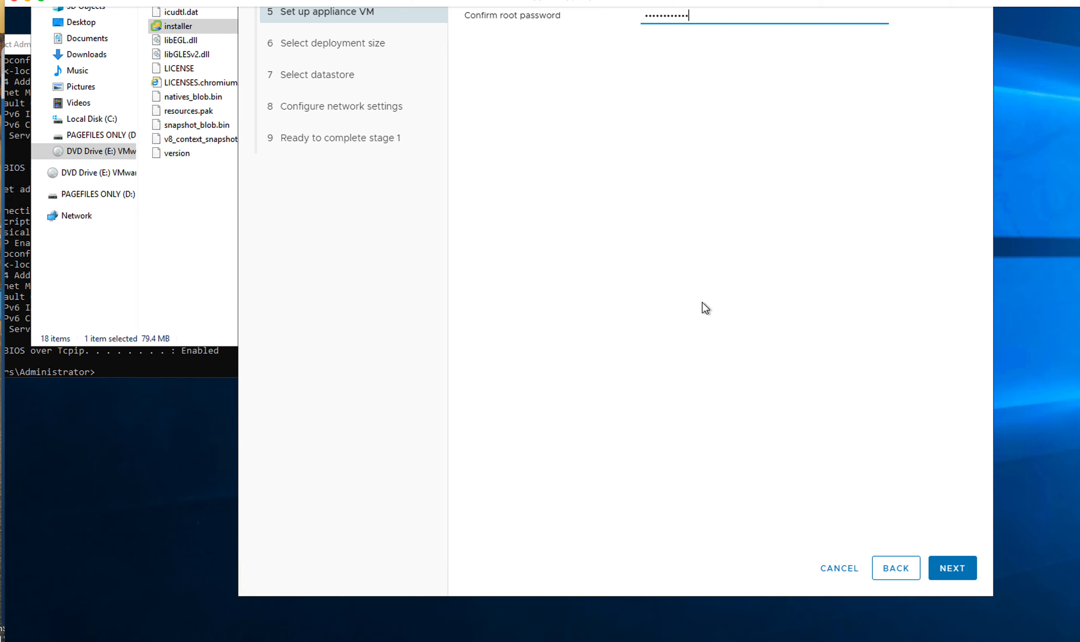
click(937, 578)
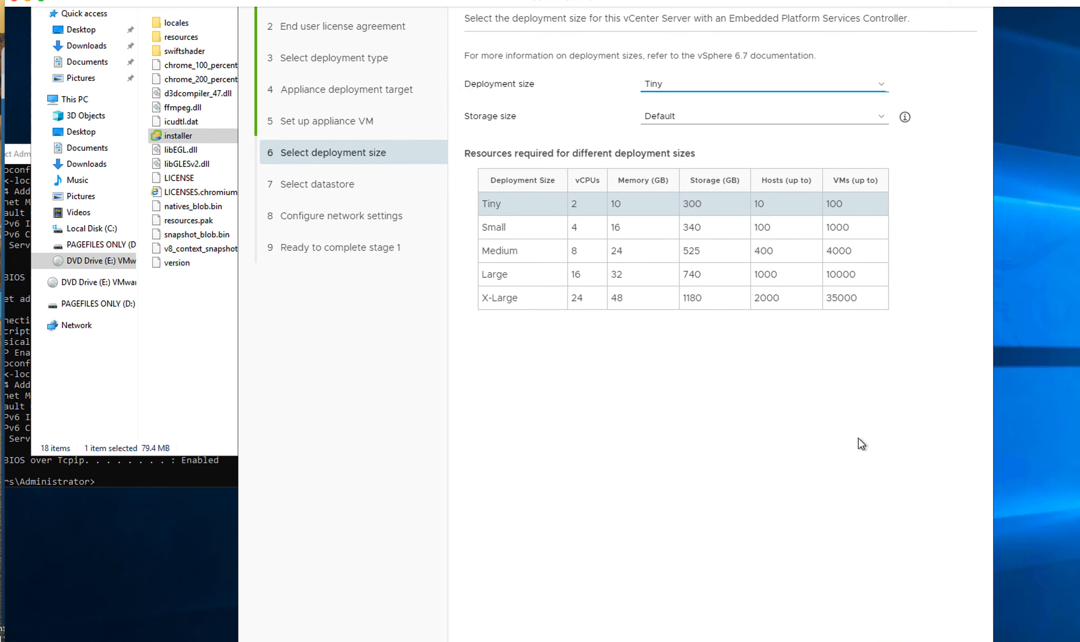
Step: Keep the Tiny deployment size with Default storage size
scroll(860, 444, up, 1)
scroll(859, 443, down, 4)
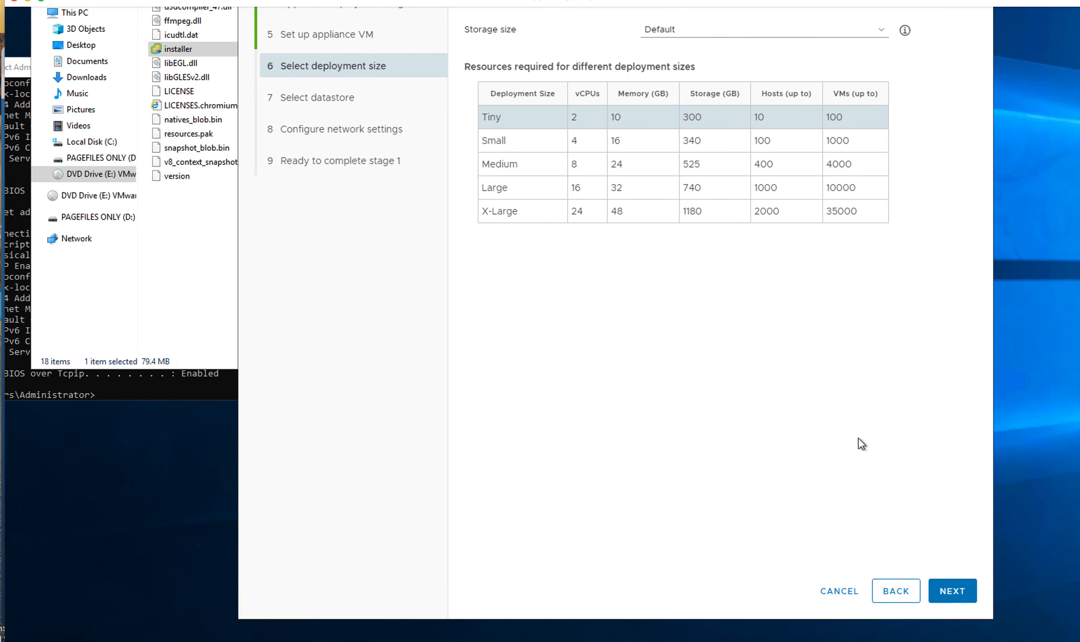
click(951, 583)
scroll(770, 429, up, 4)
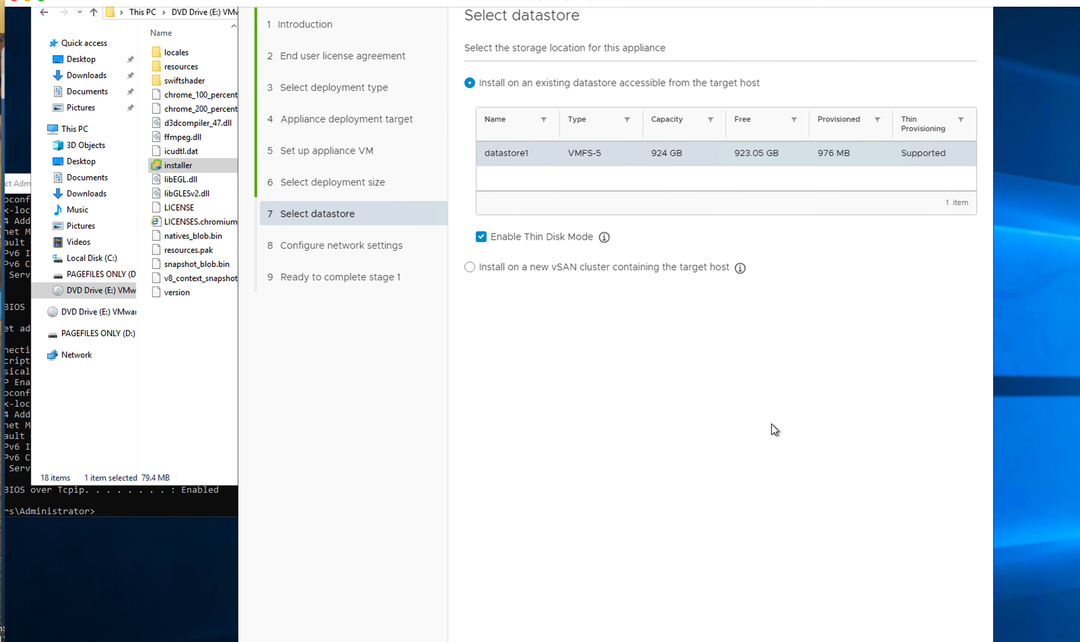
scroll(756, 399, down, 4)
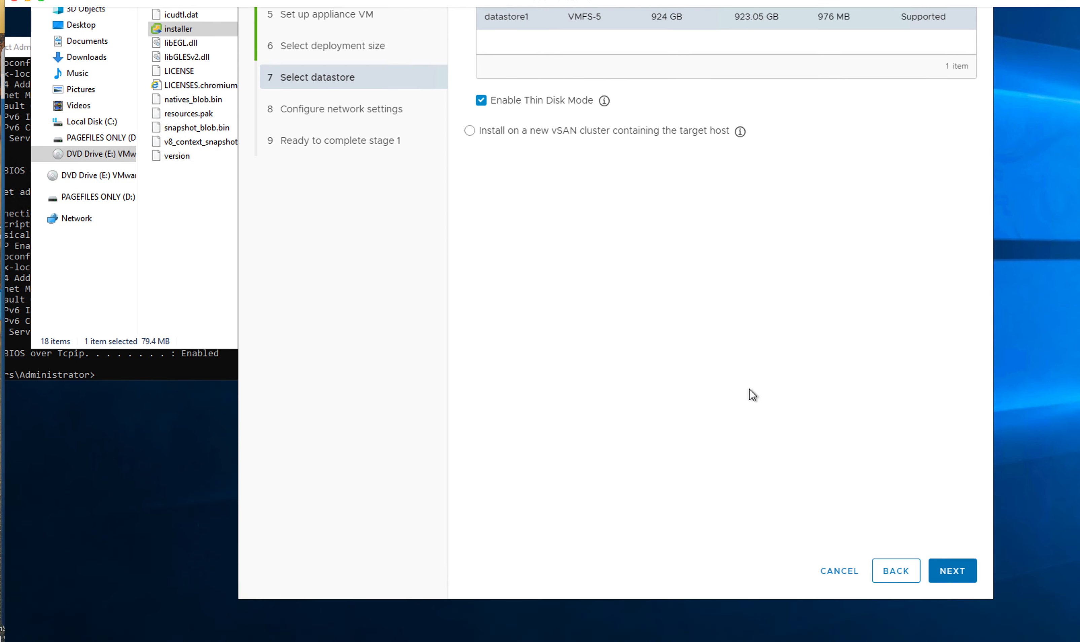
Step: Keep datastore1 with Thin Disk Mode for the appliance
click(951, 547)
scroll(822, 465, up, 4)
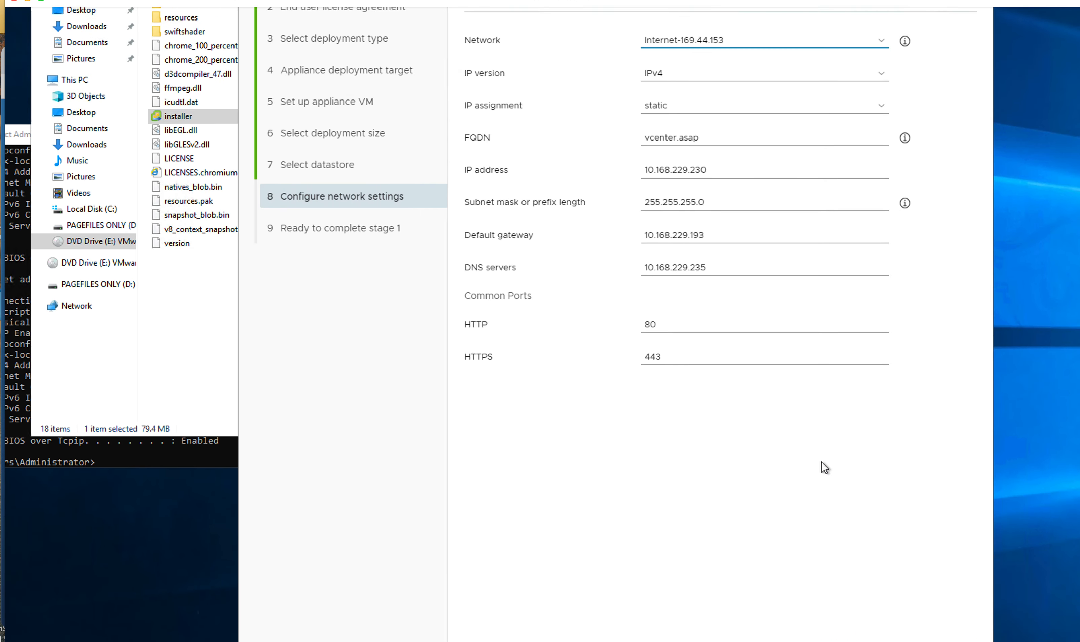
scroll(820, 462, down, 1)
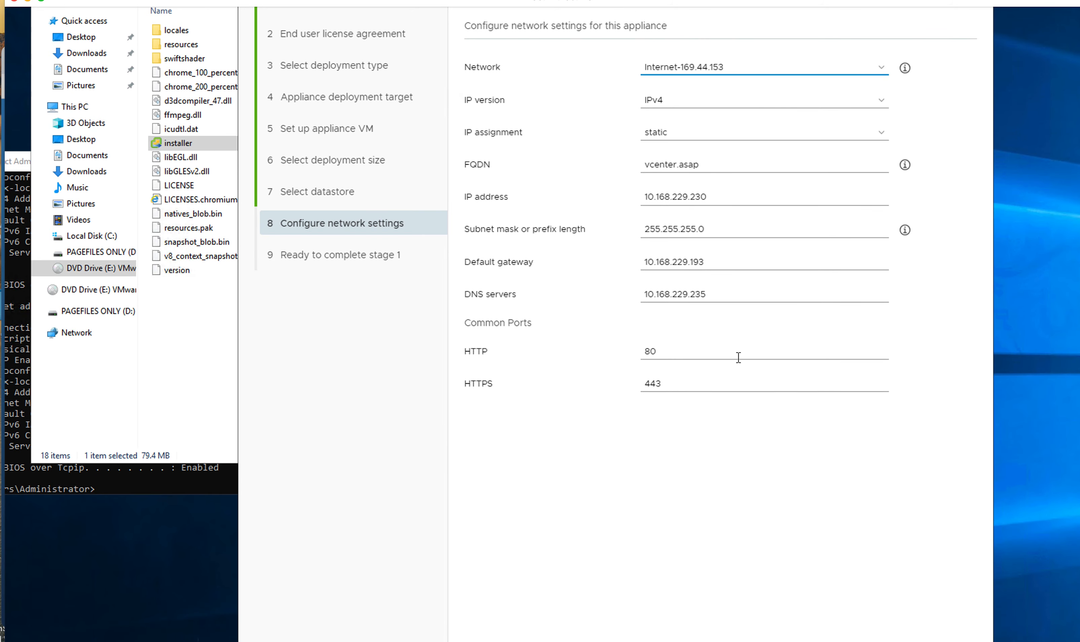
Step: Put the appliance on Vmware Network with static IP 10.168.229.230 (vcenter.asap)
click(884, 70)
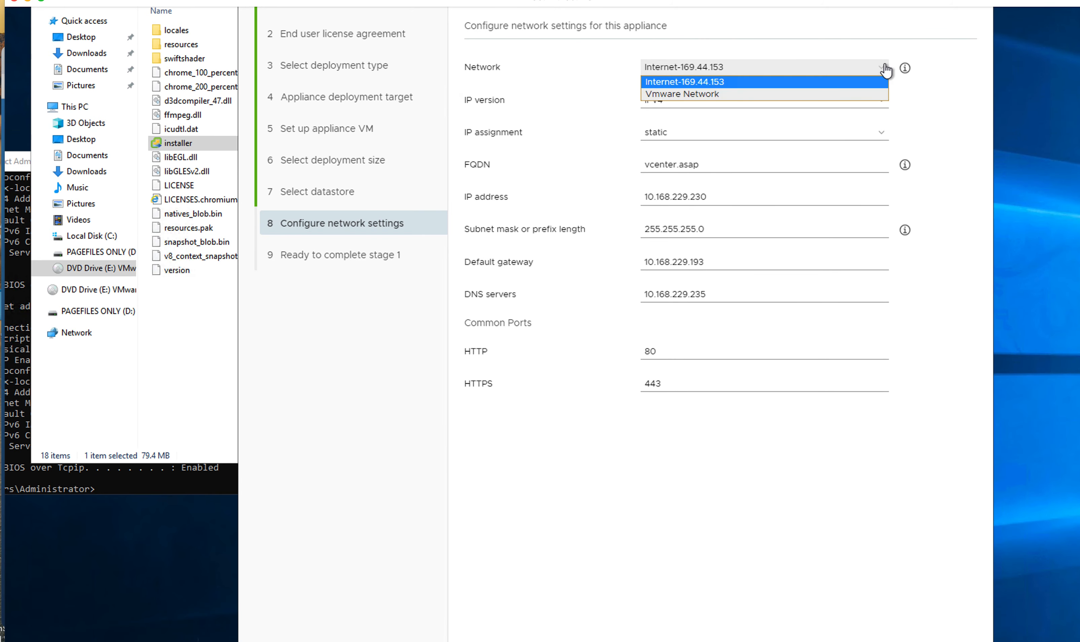
click(681, 92)
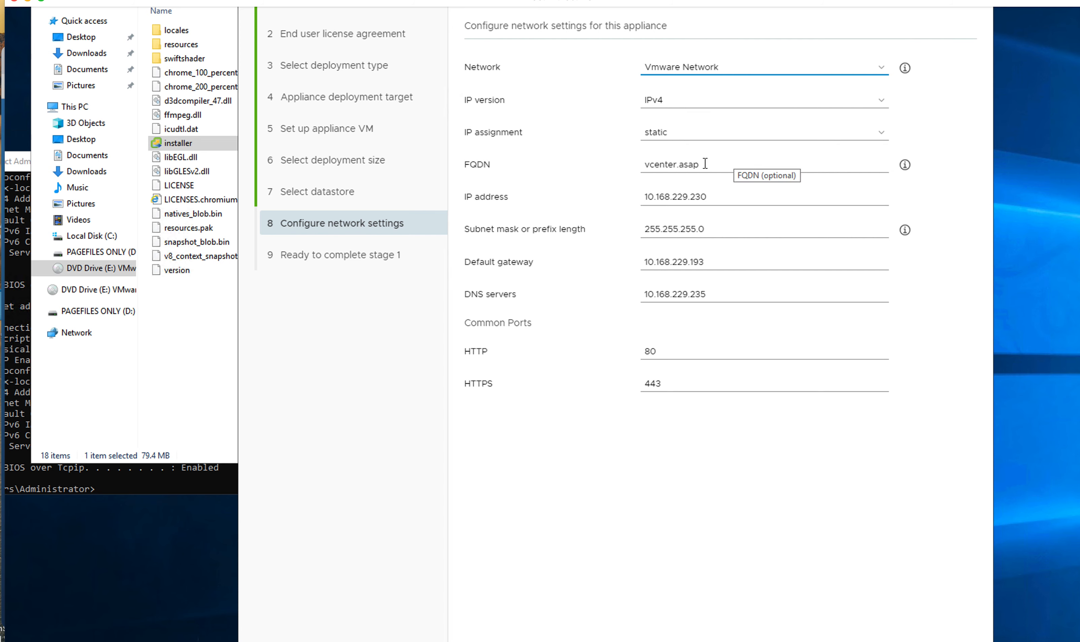
click(719, 197)
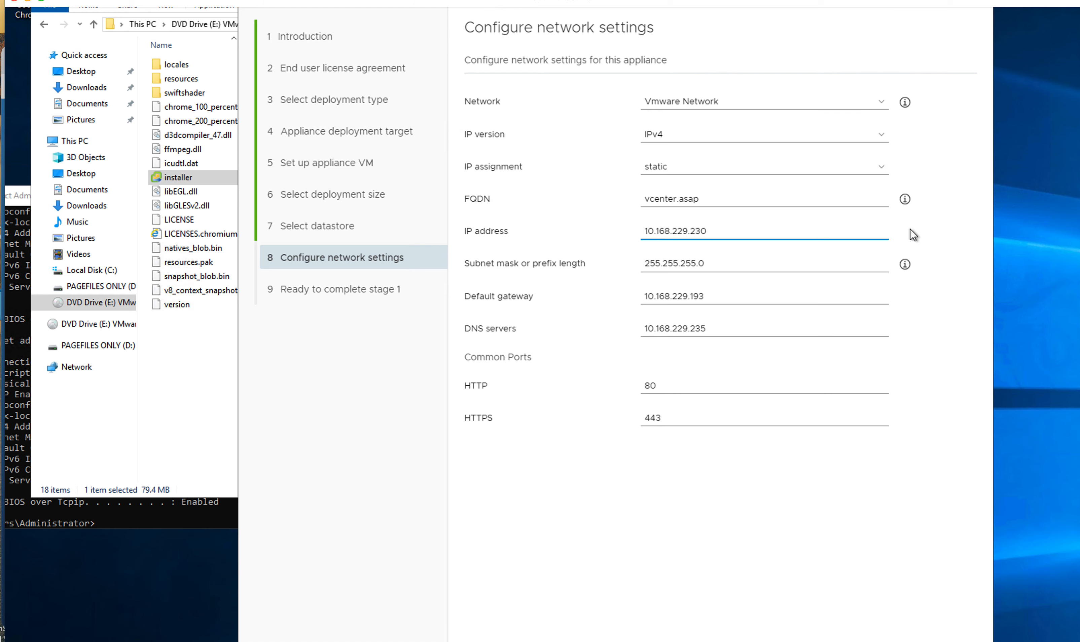
mouse_move(899, 264)
click(945, 506)
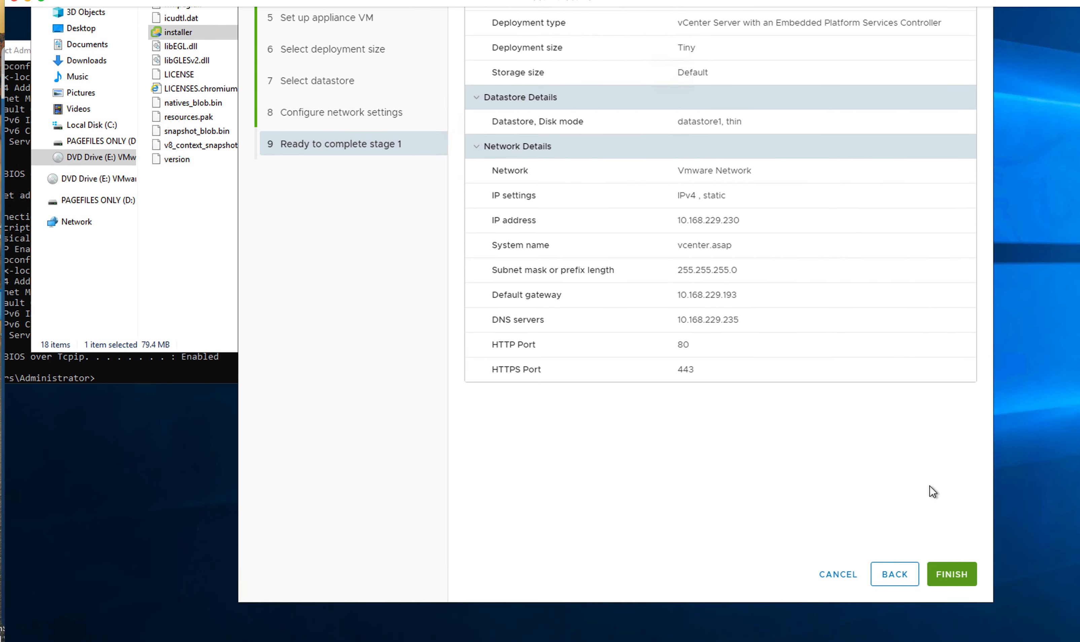
Step: Run Stage 1, then close the installer after the disk-0.vmdk upload to esxi01.asap fails
click(952, 575)
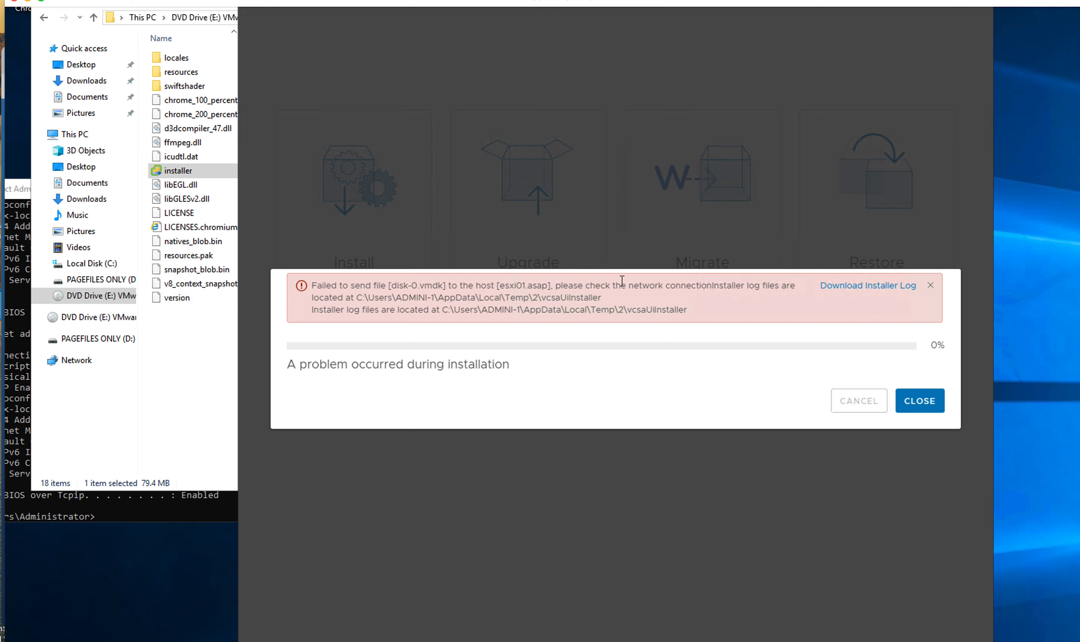
click(925, 407)
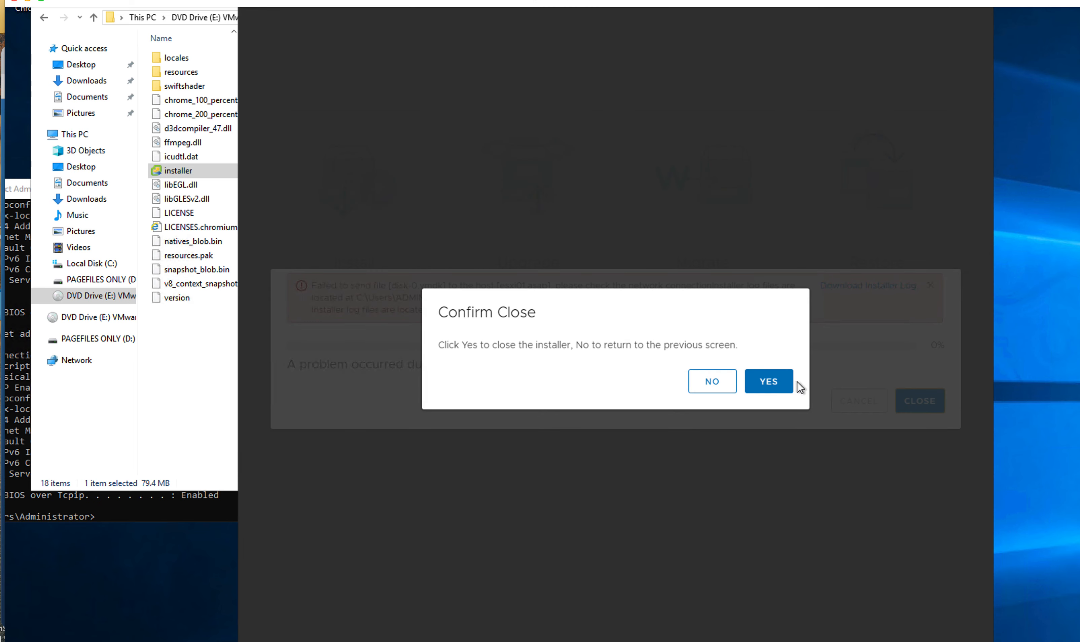
click(774, 383)
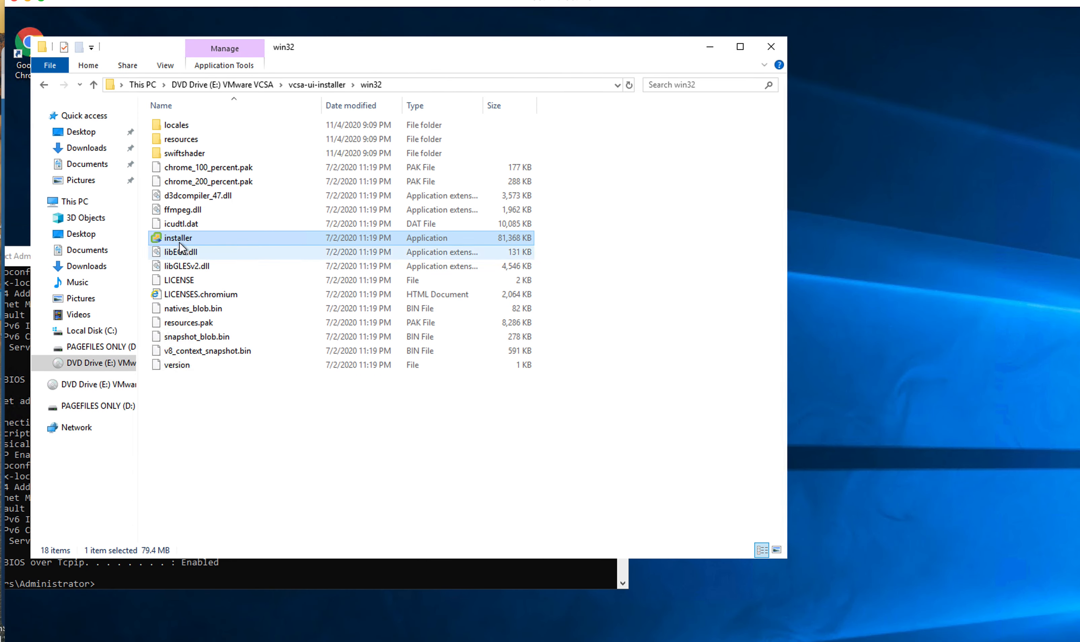
Step: Relaunch the installer, begin a new install, and accept the license agreement
double_click(177, 239)
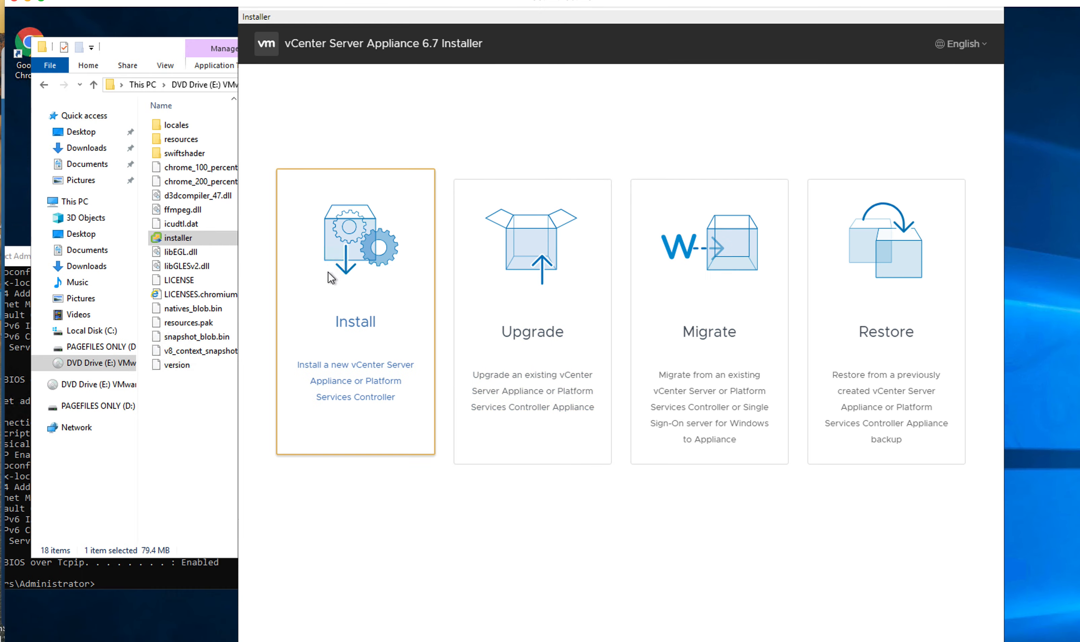
click(331, 278)
scroll(501, 299, down, 6)
click(963, 546)
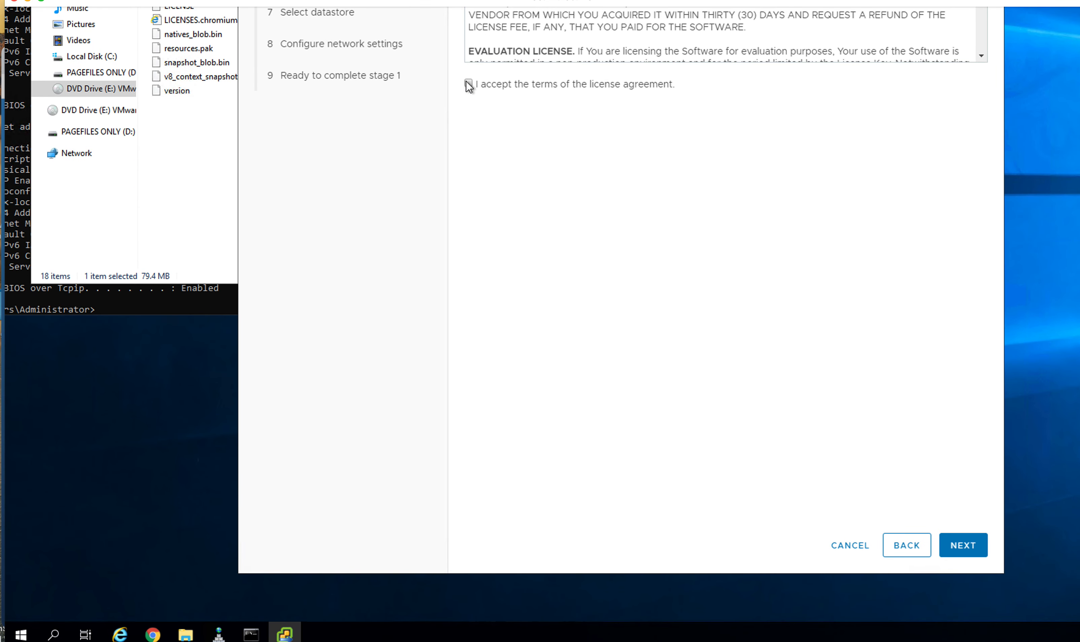
click(965, 553)
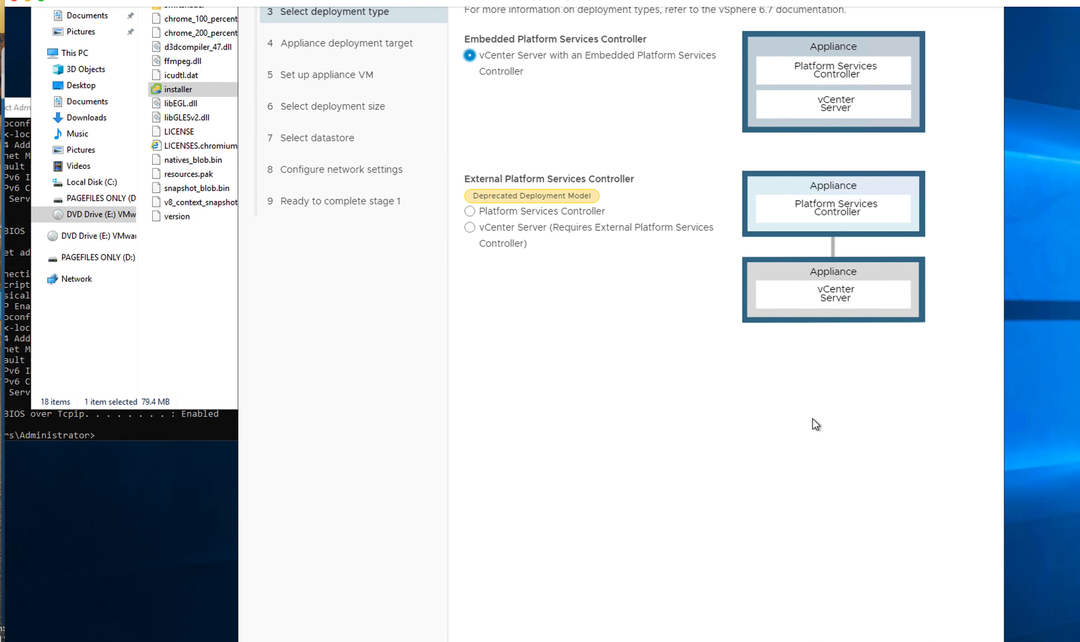
Step: Keep the embedded deployment and connect to esxi01.asap as root, accepting its certificate
click(967, 548)
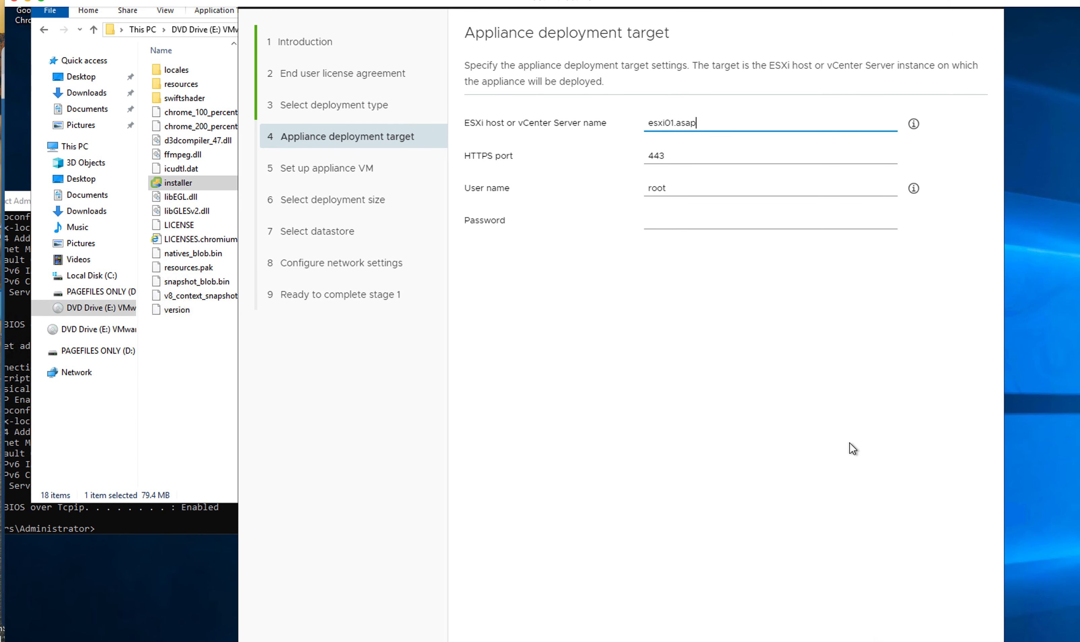
click(692, 219)
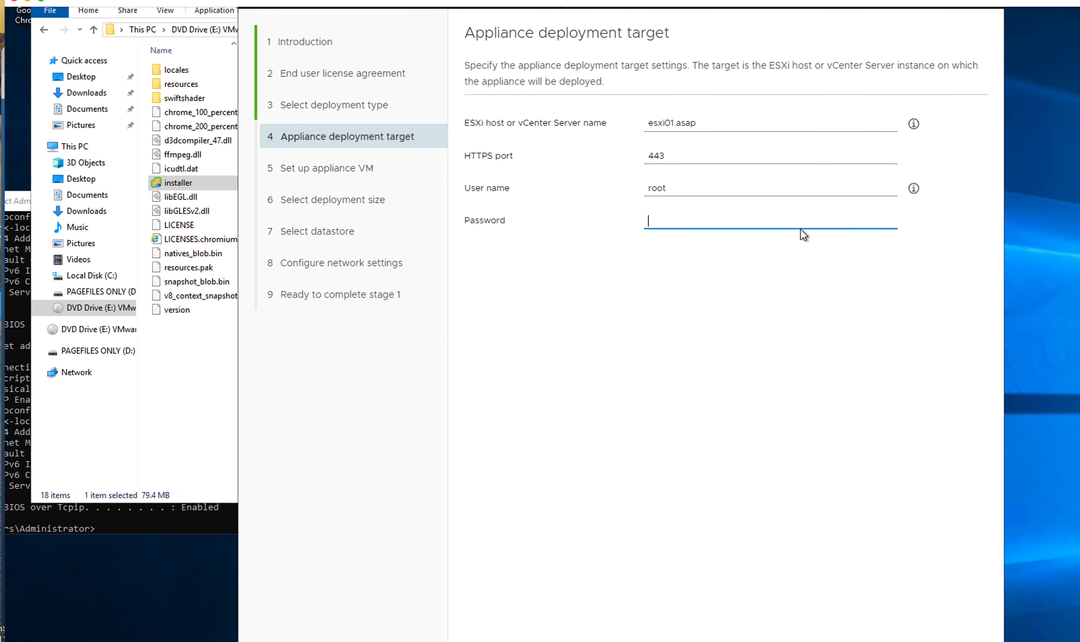
key(ctrl+v)
scroll(872, 335, down, 5)
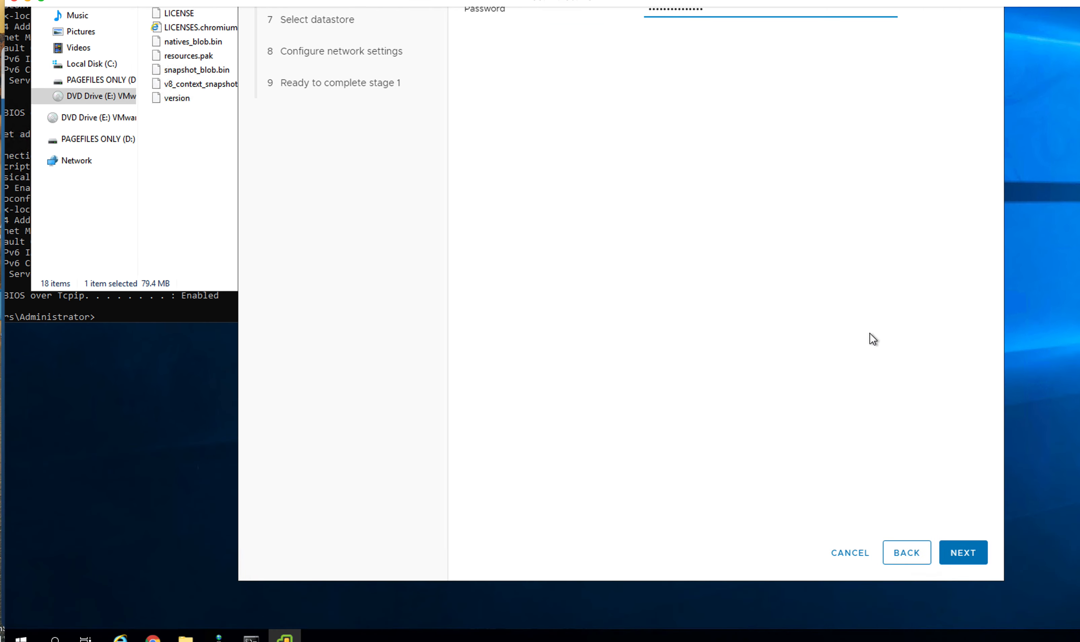
click(965, 554)
scroll(903, 459, up, 3)
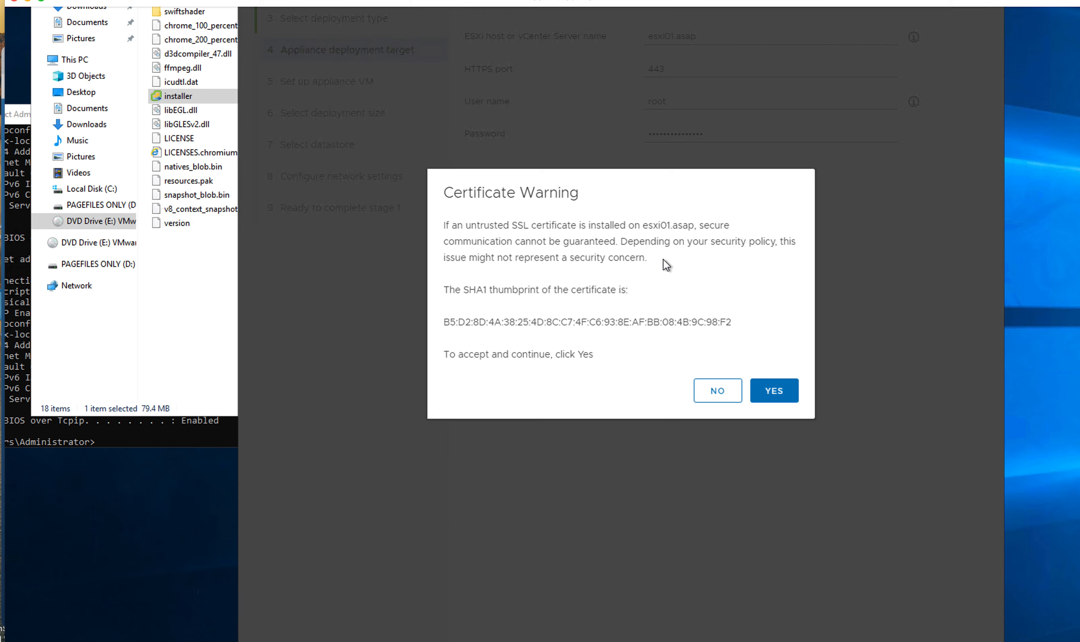
click(775, 392)
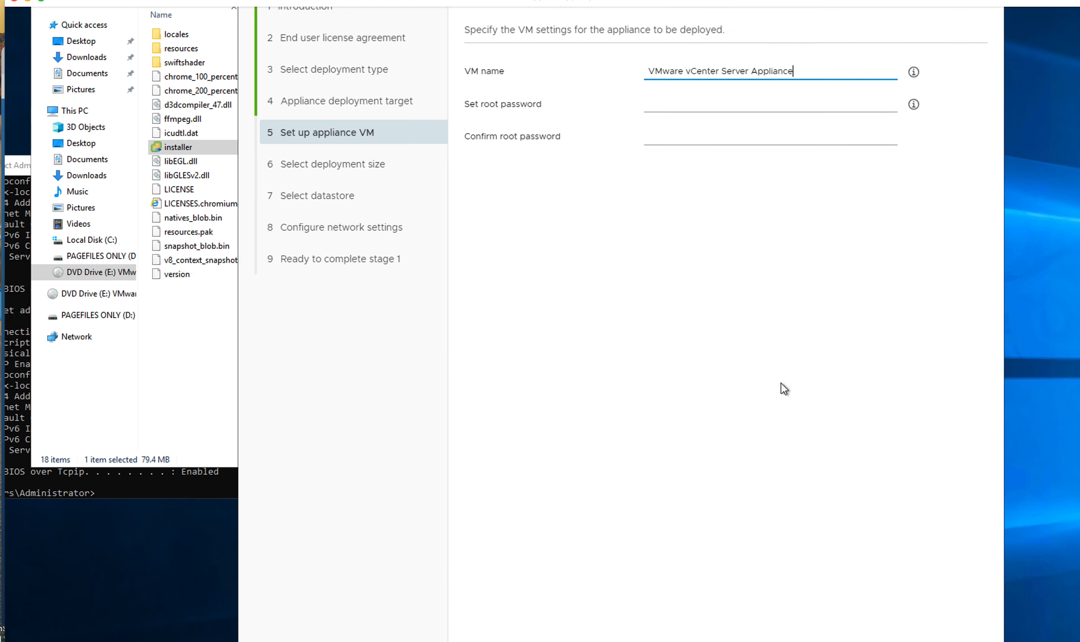
Step: Enter the appliance root password and type it again to confirm
click(686, 168)
text(VM)
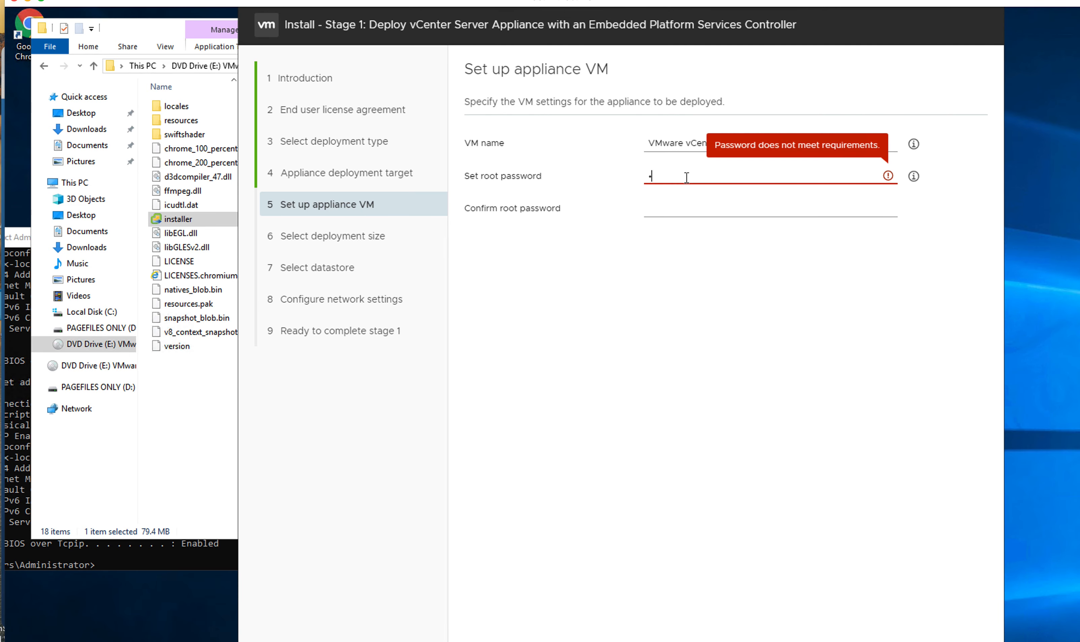
text(••••••••••)
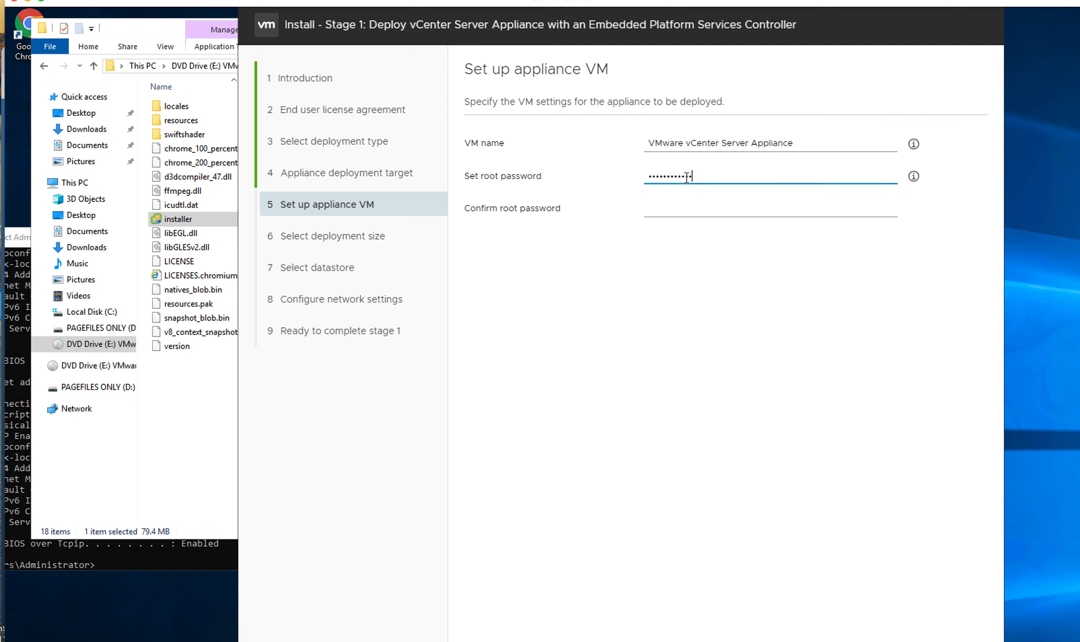
click(685, 213)
text(••••••)
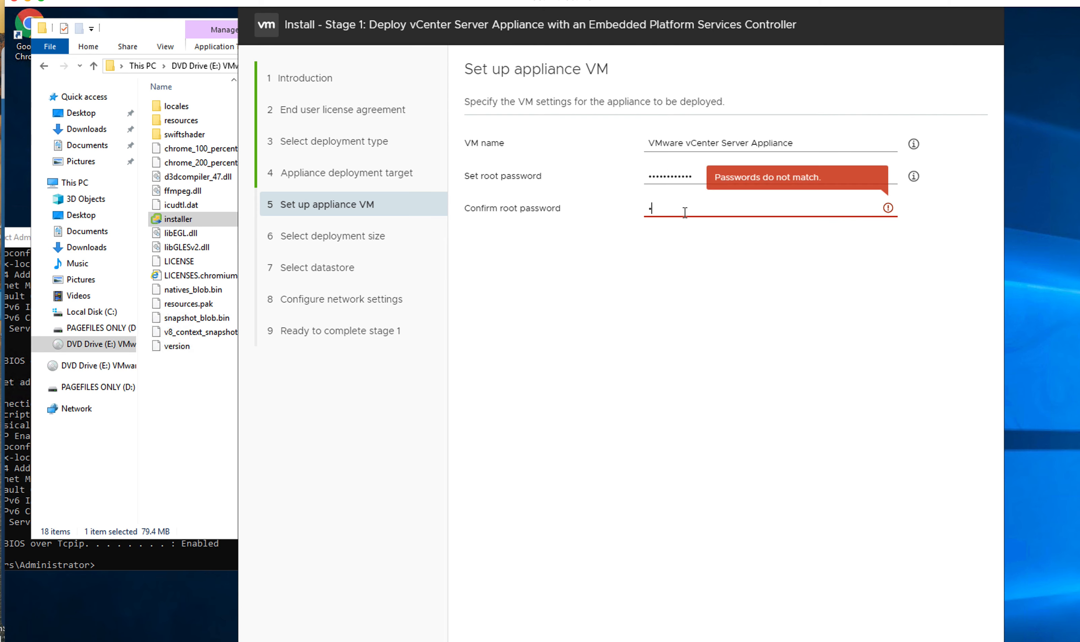
text(••••••)
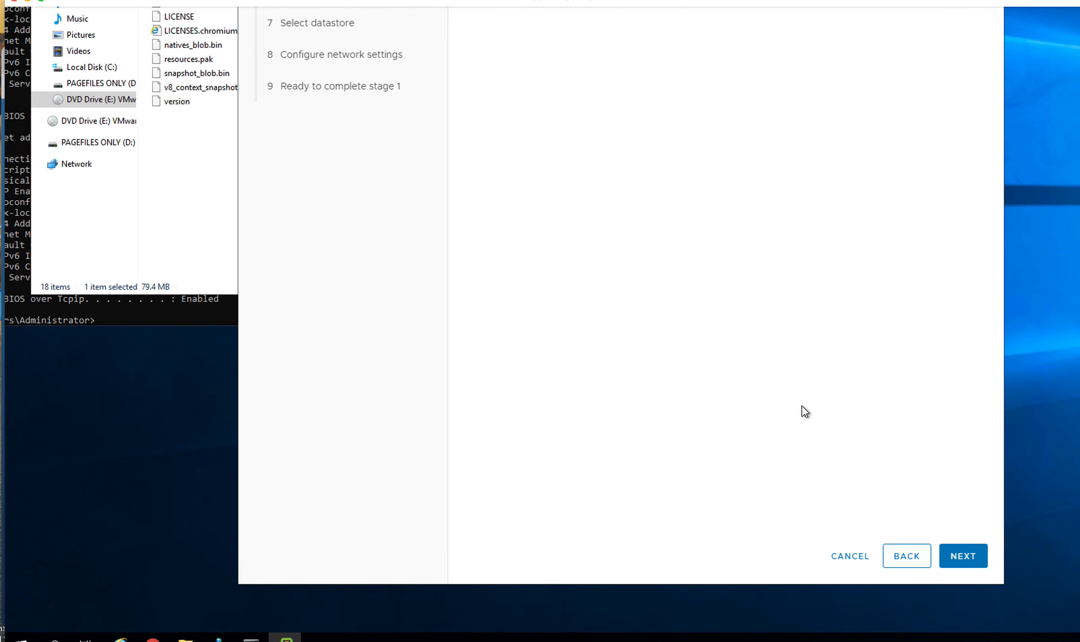
Step: Accept the VM setup, Tiny deployment size and datastore1 with thin disk mode
click(964, 560)
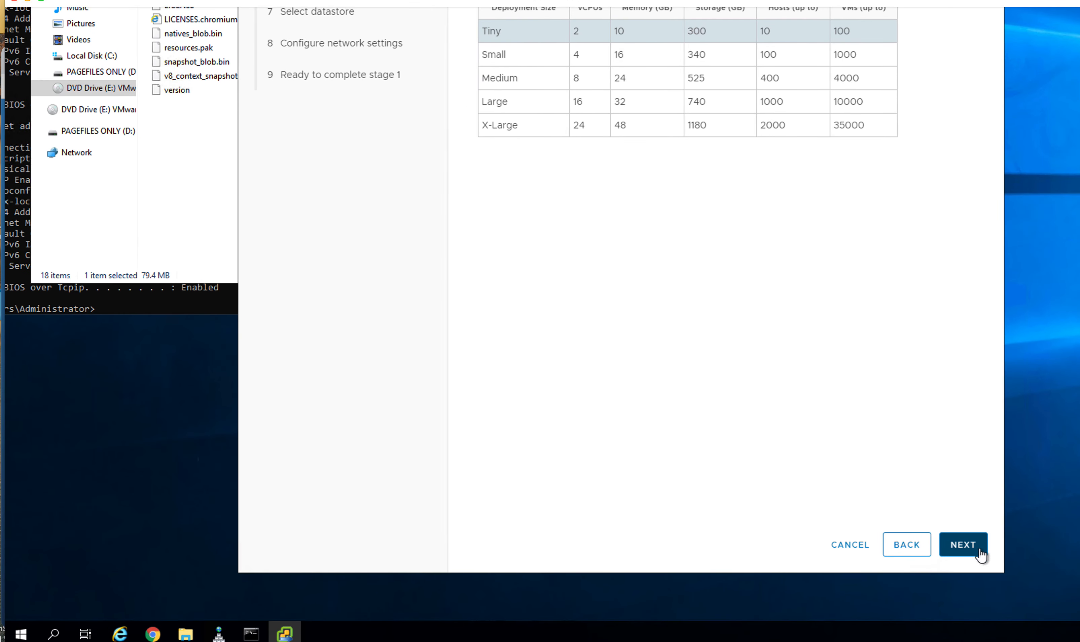
click(978, 550)
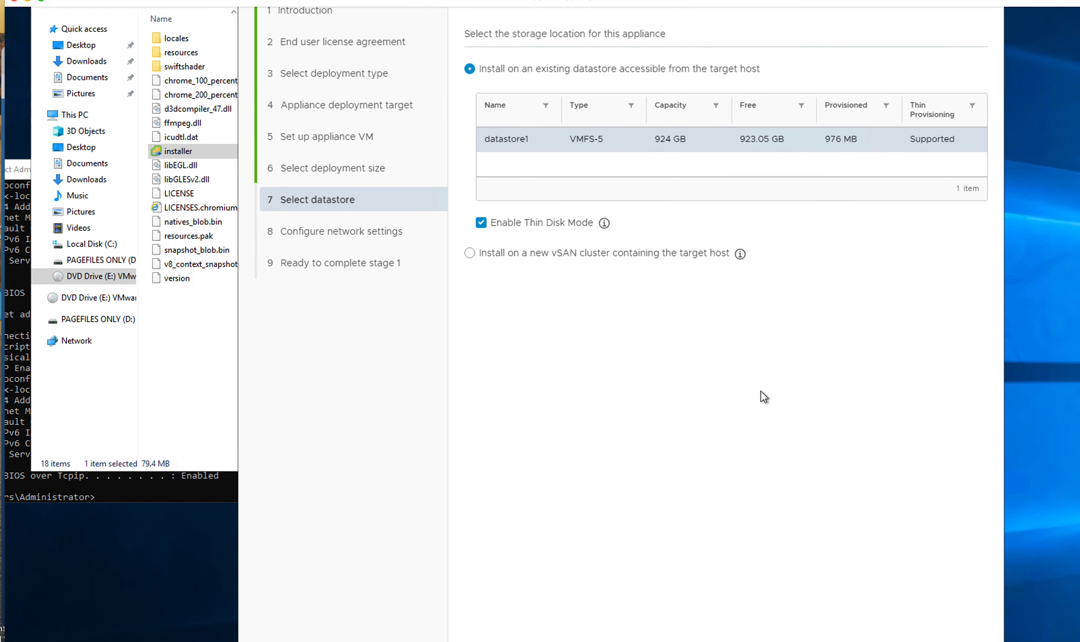
click(966, 544)
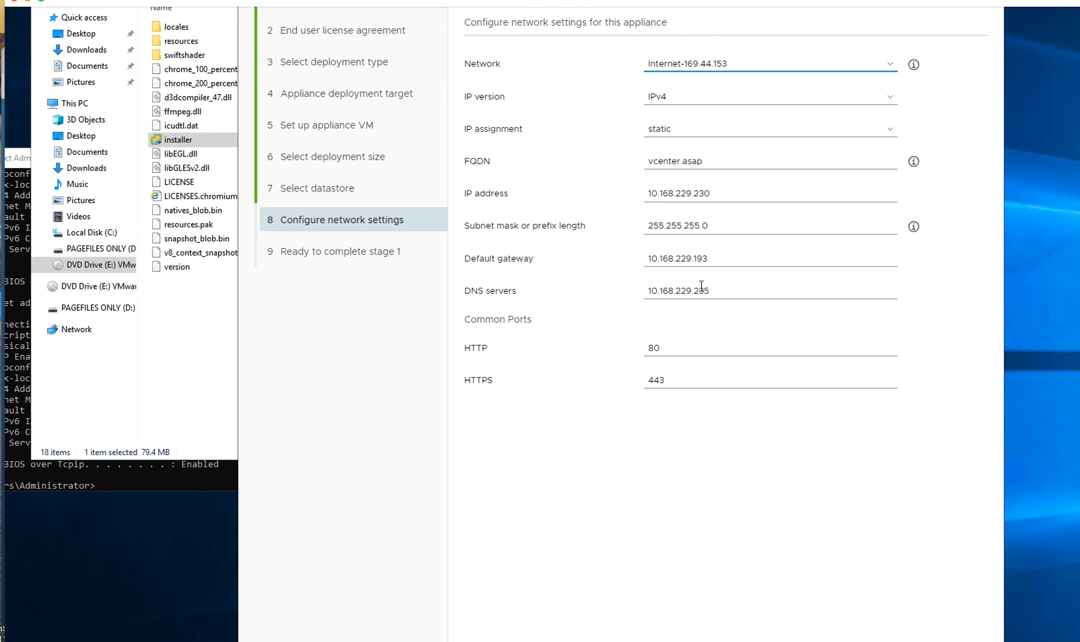
Step: Check the static IPv4 address 10.168.229.230 on network Internet-169.44.153, then switch to Command Prompt
click(713, 70)
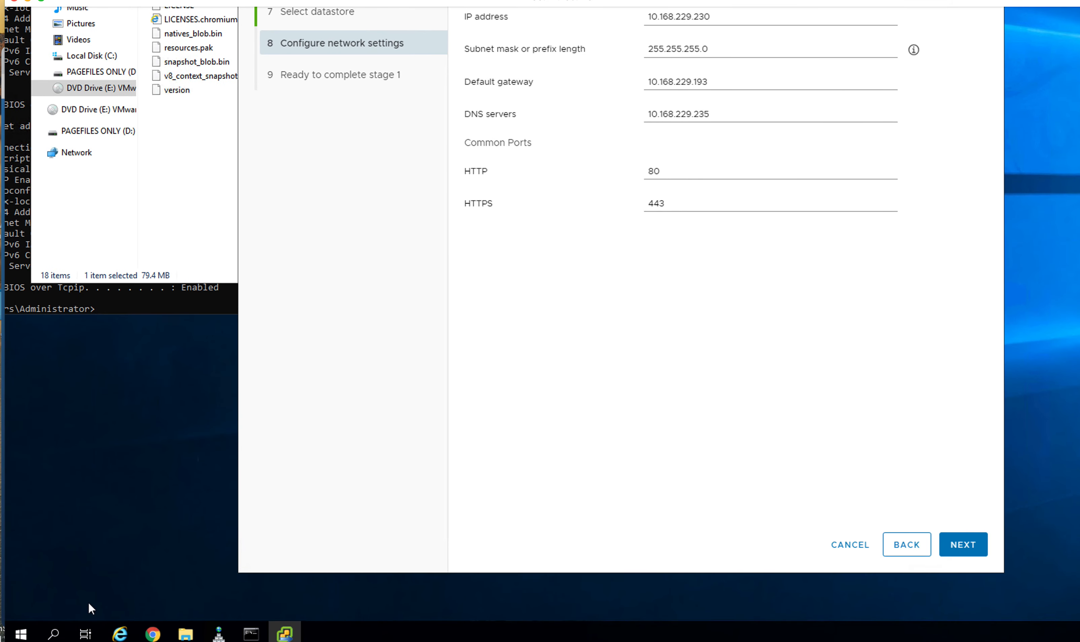
click(12, 168)
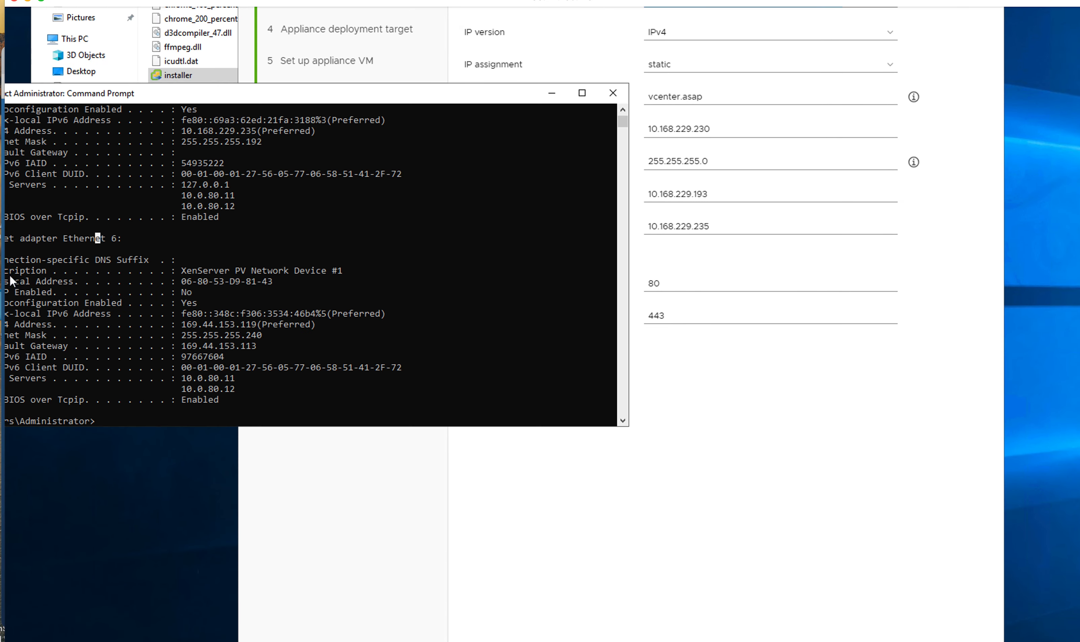
Step: Ping vcenter.asap to check its resolution, then ping esxi01.asap
drag(321, 97, 491, 91)
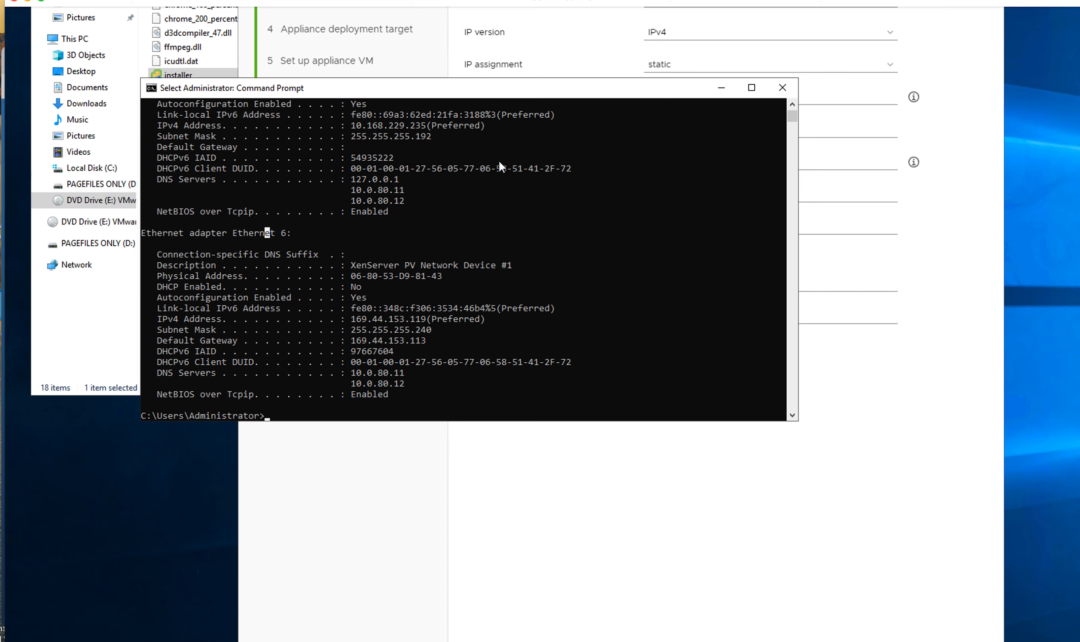
key(Up)
key(Up)
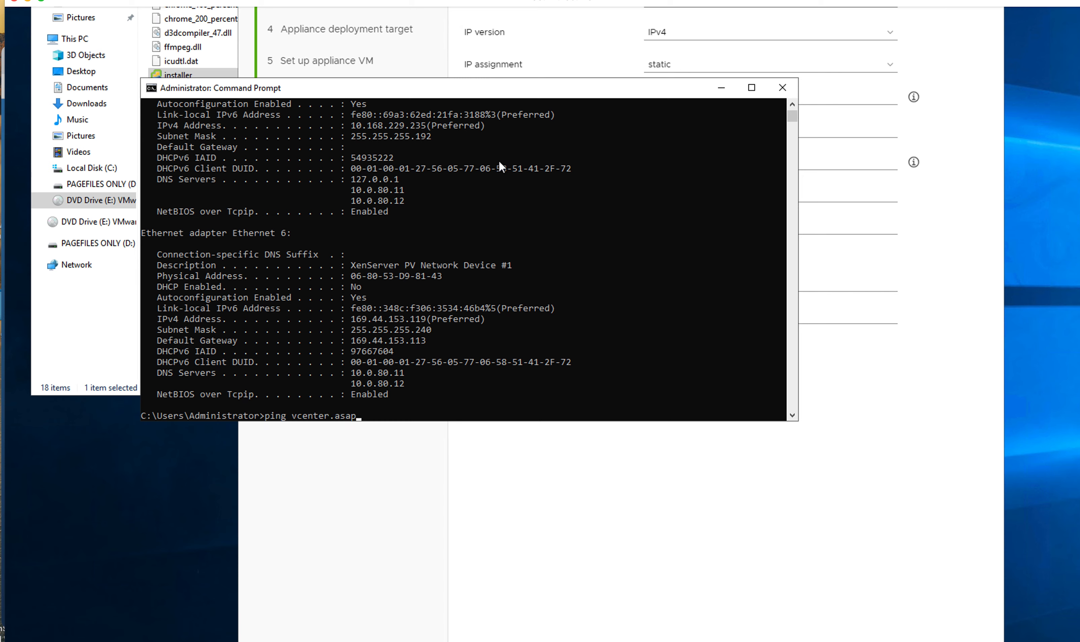
key(Return)
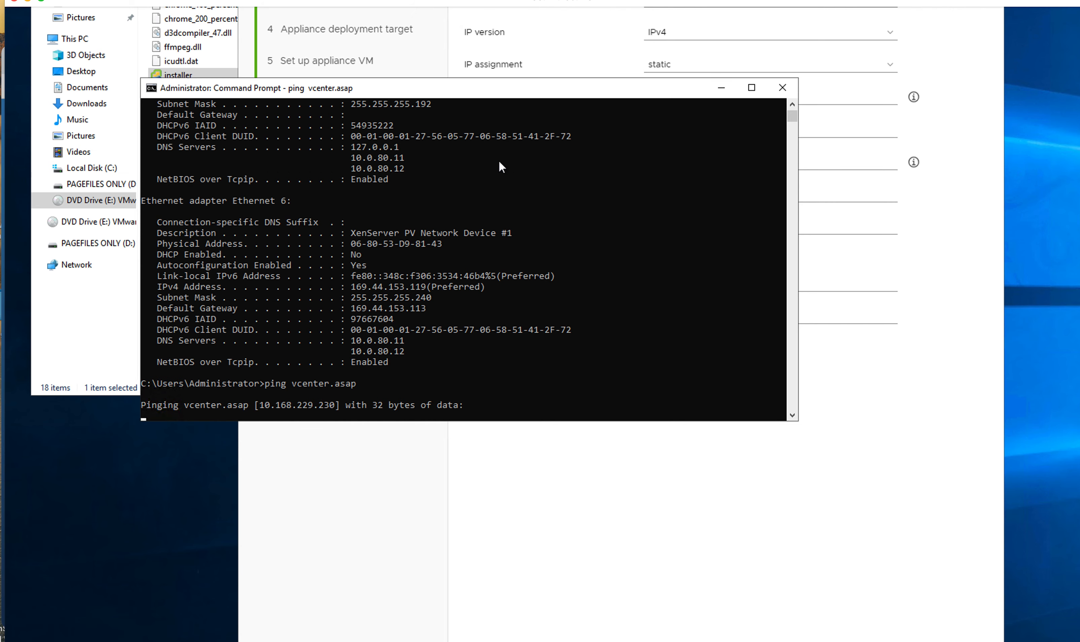
key(ctrl+c)
key(Up)
key(BackSpace)
key(BackSpace)
key(BackSpace)
key(BackSpace)
key(BackSpace)
key(BackSpace)
key(BackSpace)
key(BackSpace)
key(BackSpace)
key(BackSpace)
key(BackSpace)
key(BackSpace)
key(BackSpace)
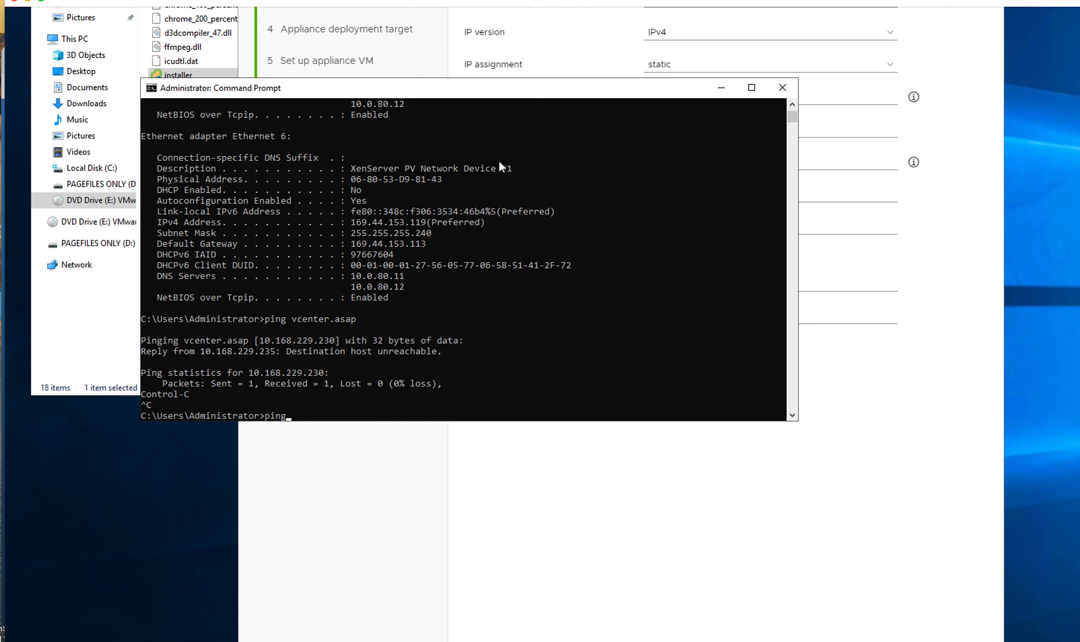
text(esxi01.asap)
key(Return)
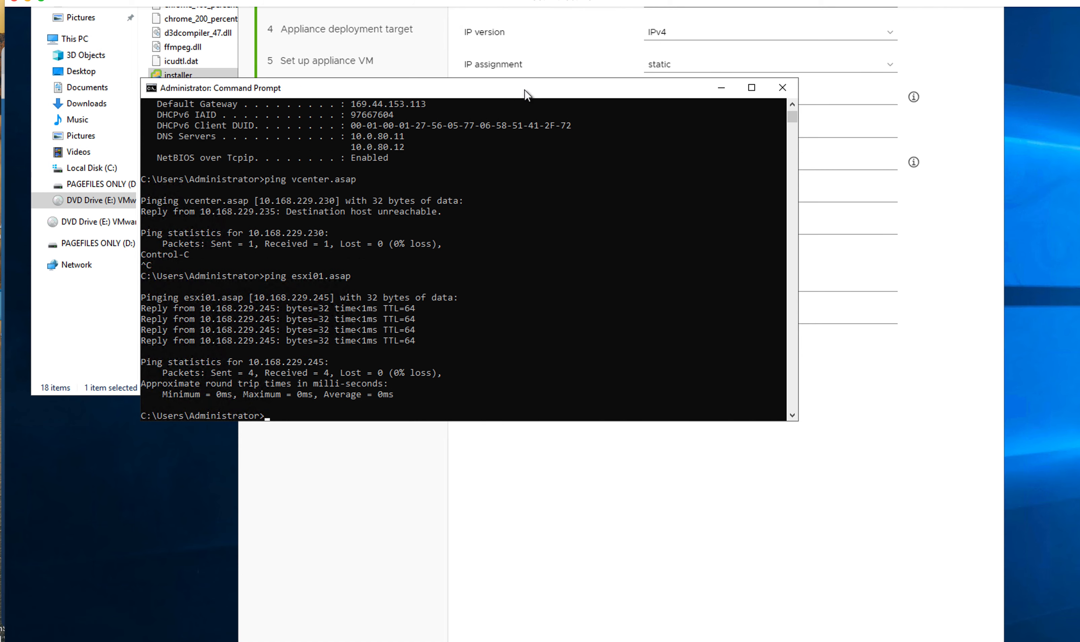
Step: Ping the DNS server 10.168.229.235 and confirm it replies with 0% loss
drag(538, 91, 449, 276)
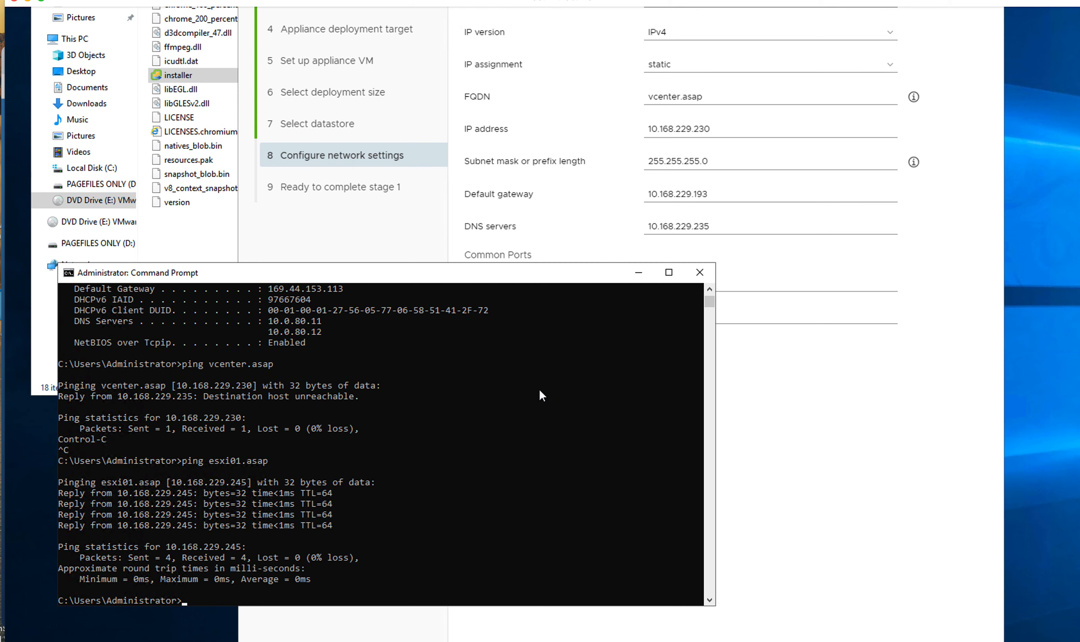
scroll(539, 391, right, 1)
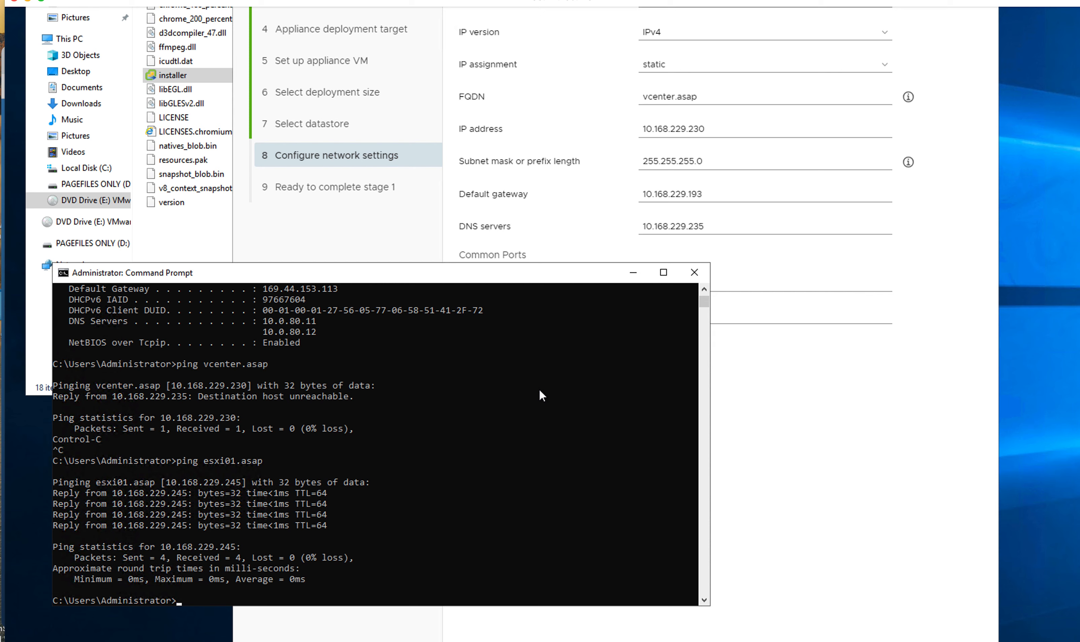
text(ping 10.168.229.235)
key(Return)
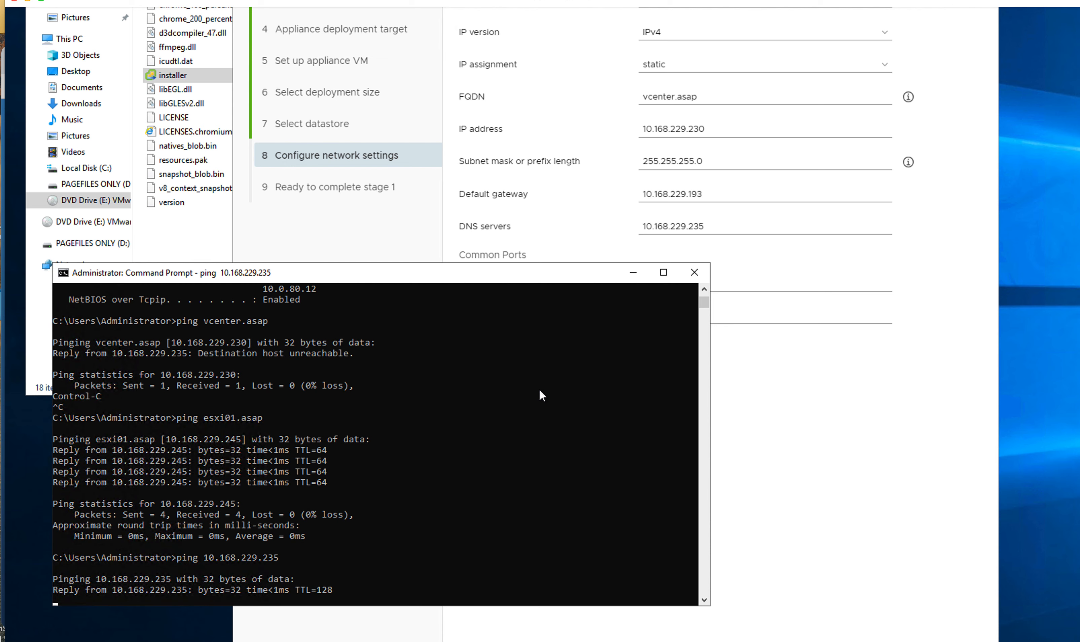
key(ctrl+c)
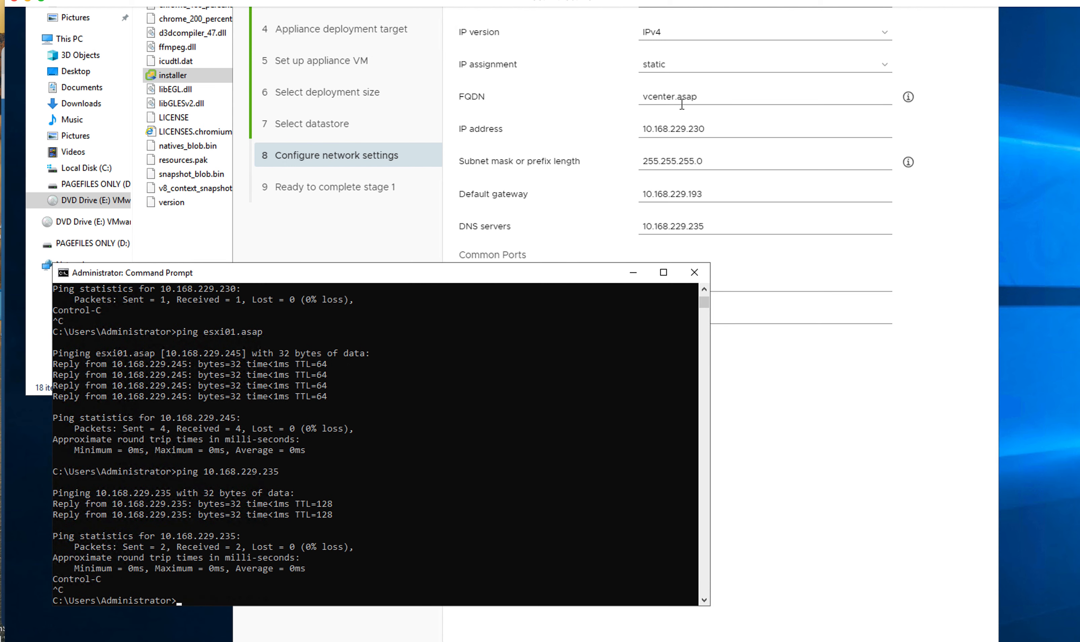
drag(544, 278, 517, 295)
Step: Look over the network settings form, moving the console window out of the way
scroll(726, 115, up, 2)
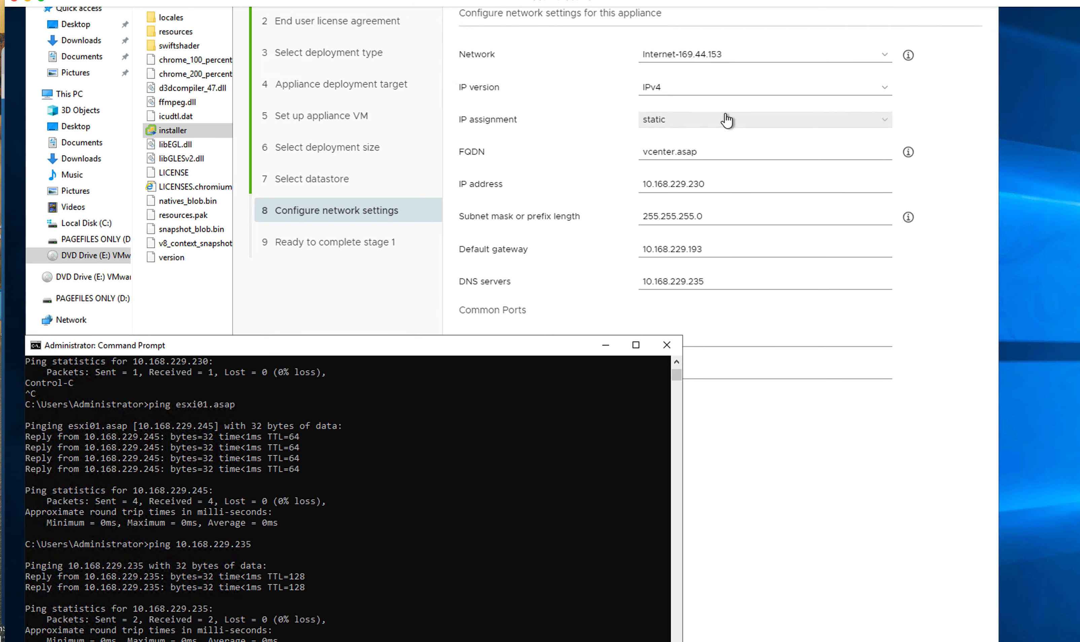
scroll(726, 119, up, 1)
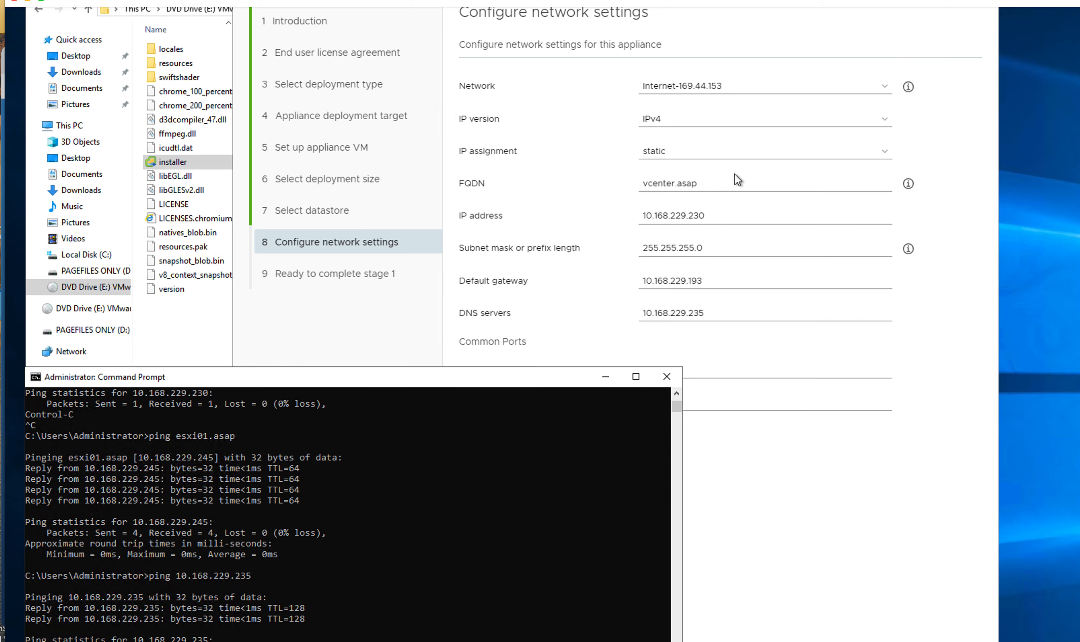
scroll(737, 180, down, 1)
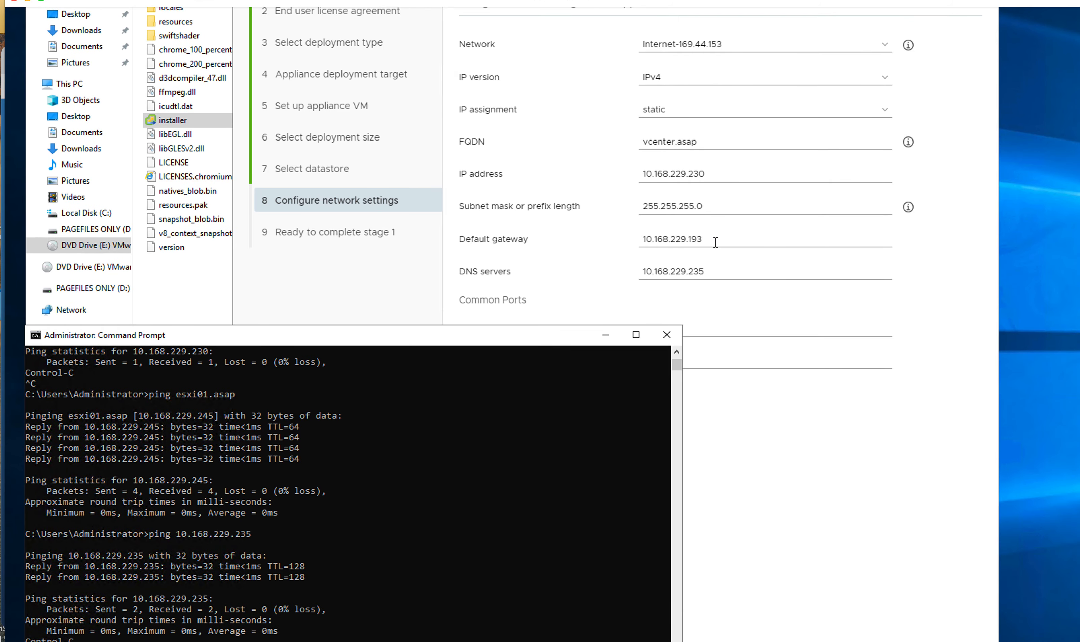
scroll(719, 280, down, 1)
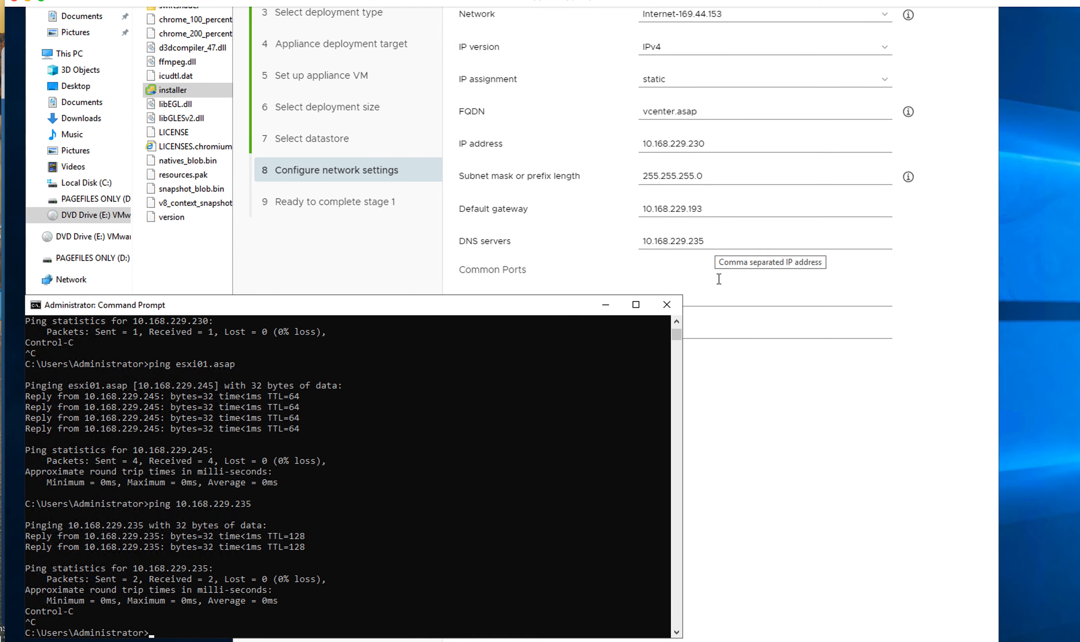
scroll(719, 278, up, 4)
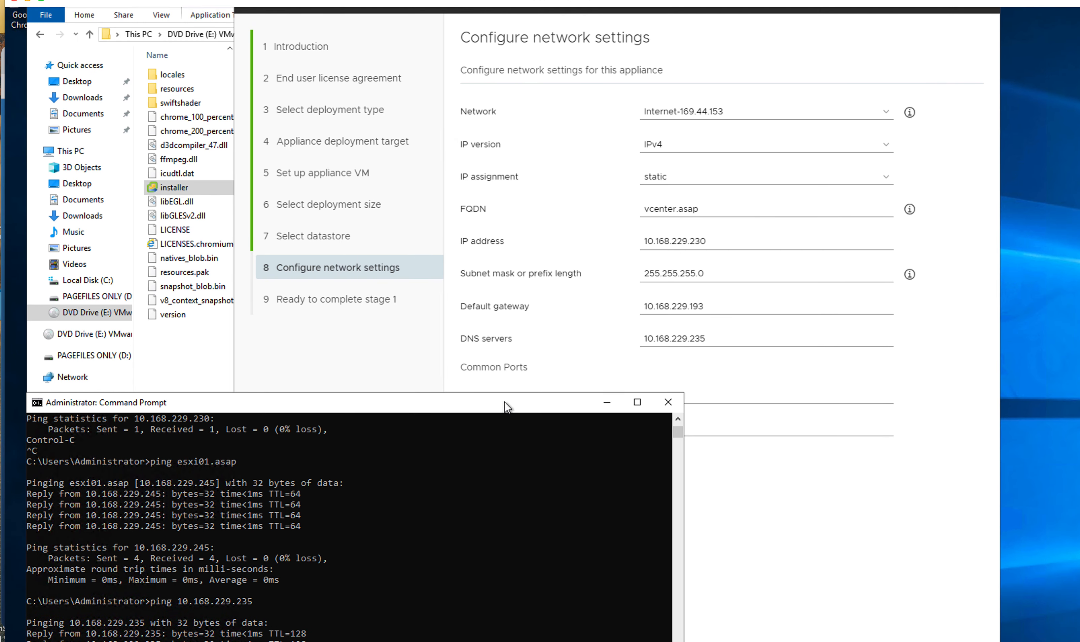
drag(506, 405, 384, 526)
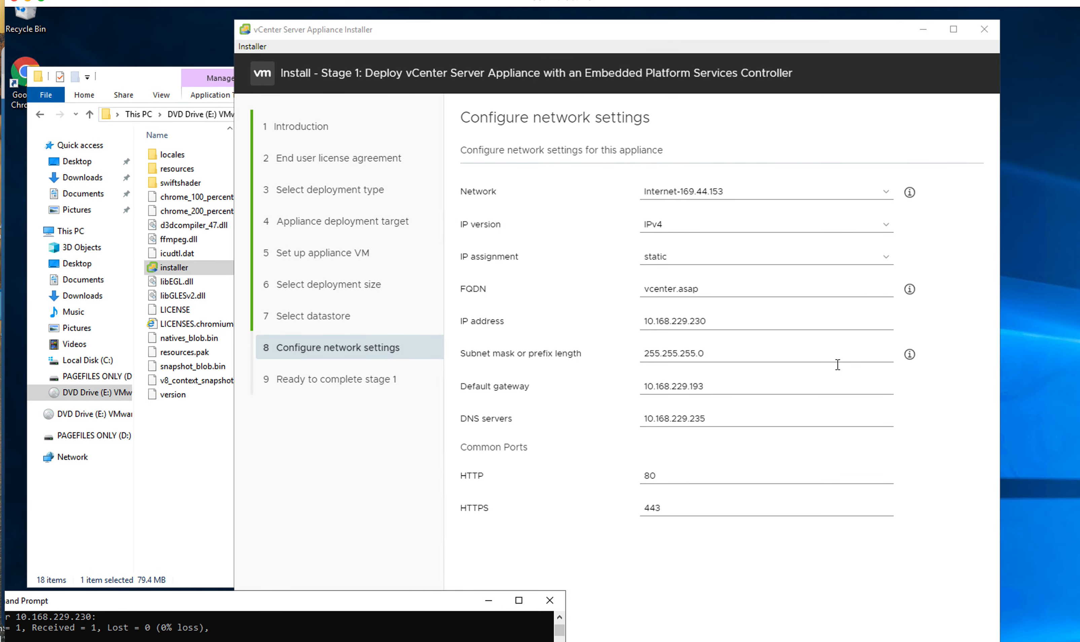
Step: Accept the network settings and launch Stage 1 from the Ready to complete summary
click(868, 574)
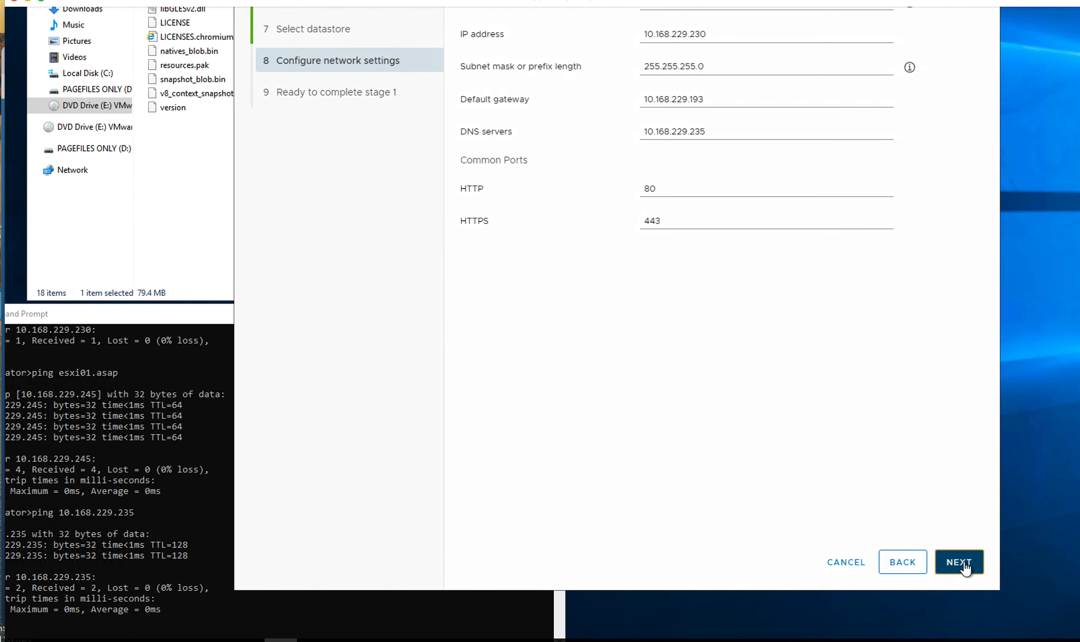
click(965, 569)
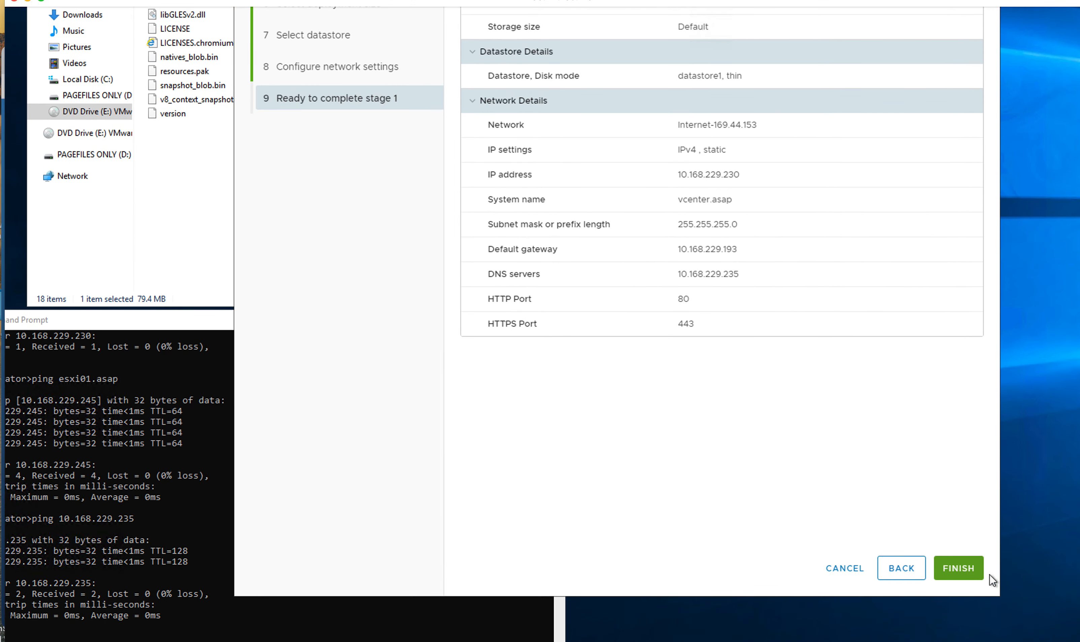
click(966, 577)
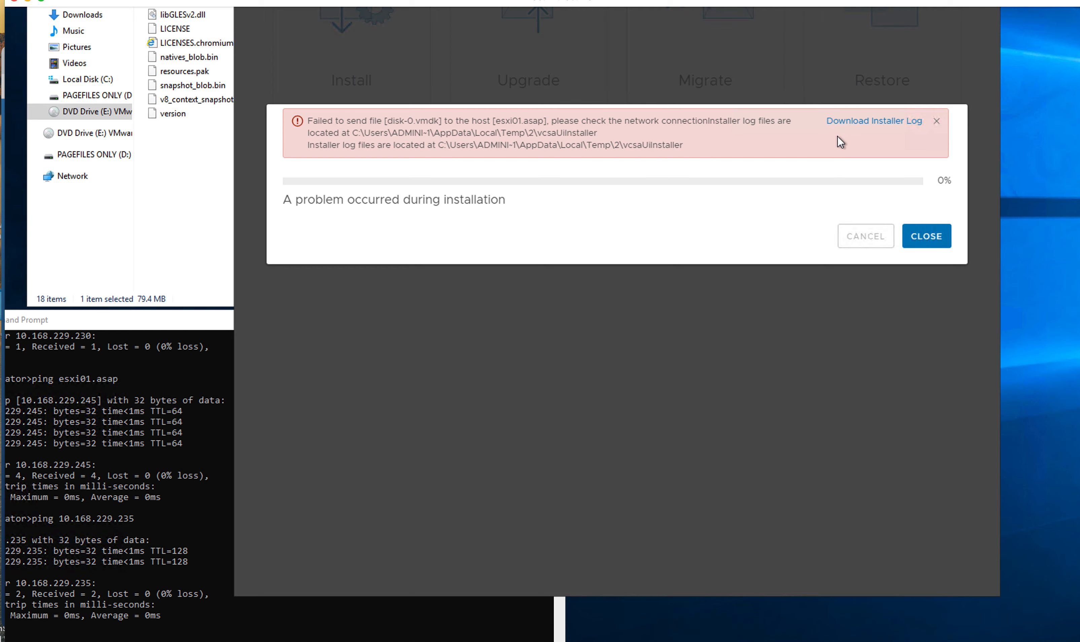
Step: After the disk-0.vmdk failure, download the installer log from the error banner
click(858, 121)
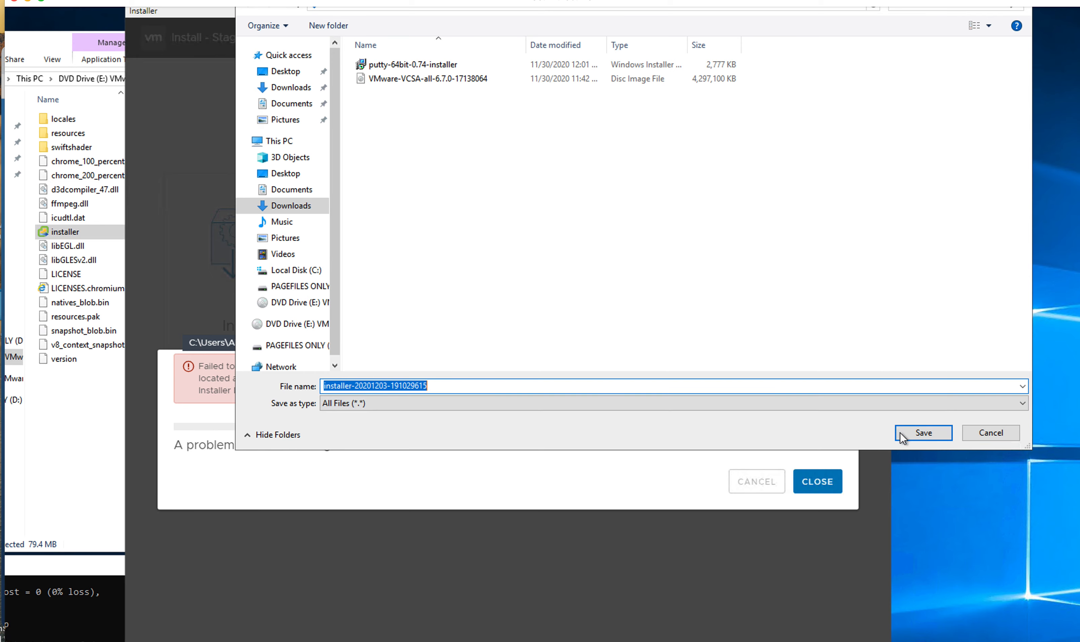
click(909, 434)
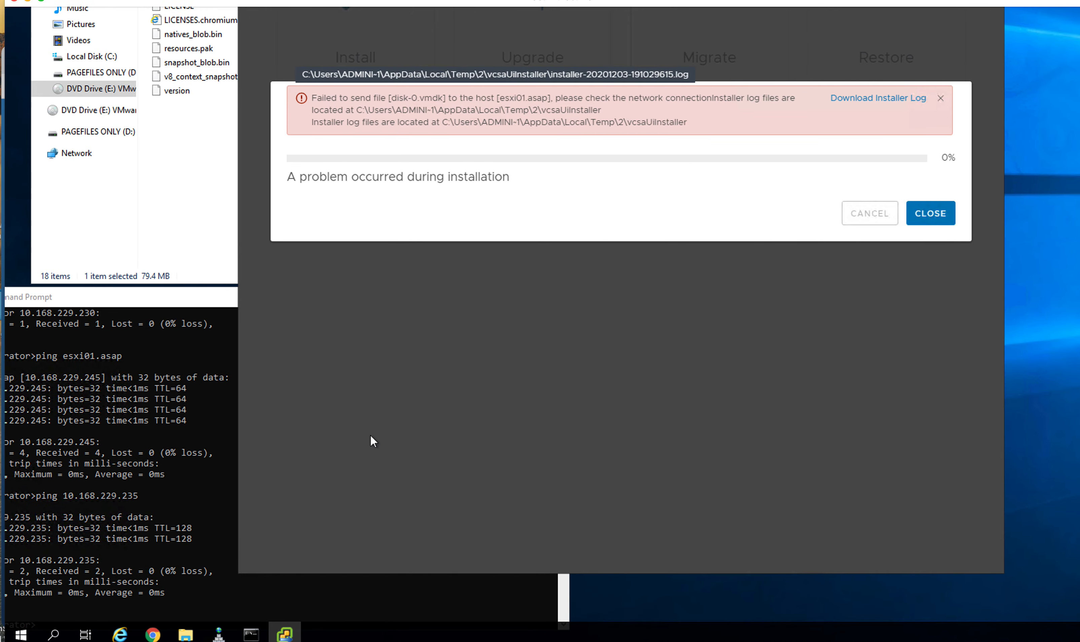
click(189, 631)
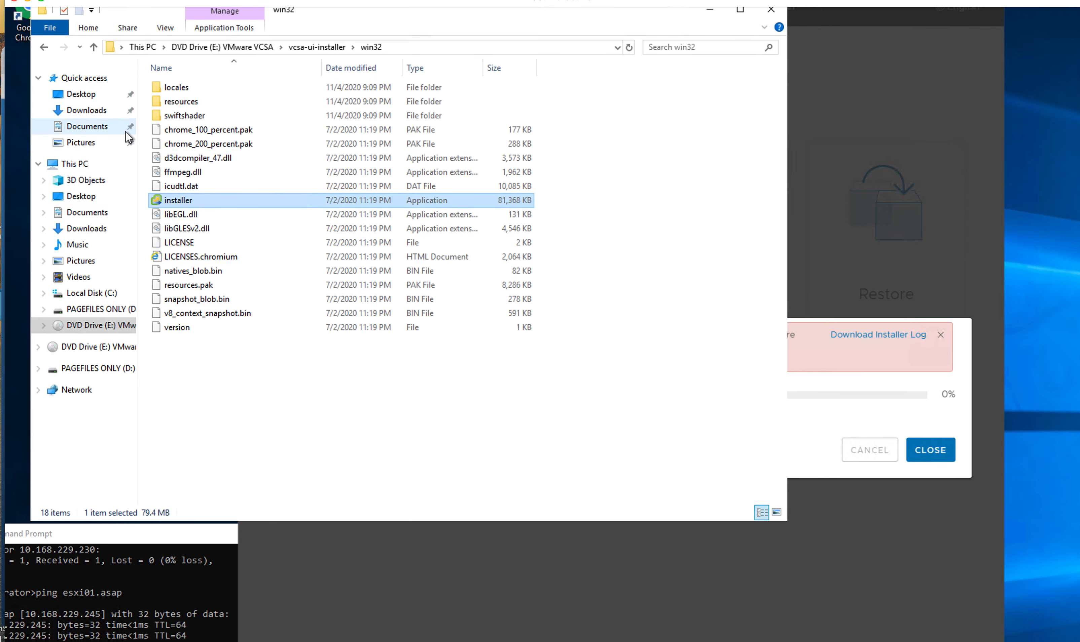
click(88, 111)
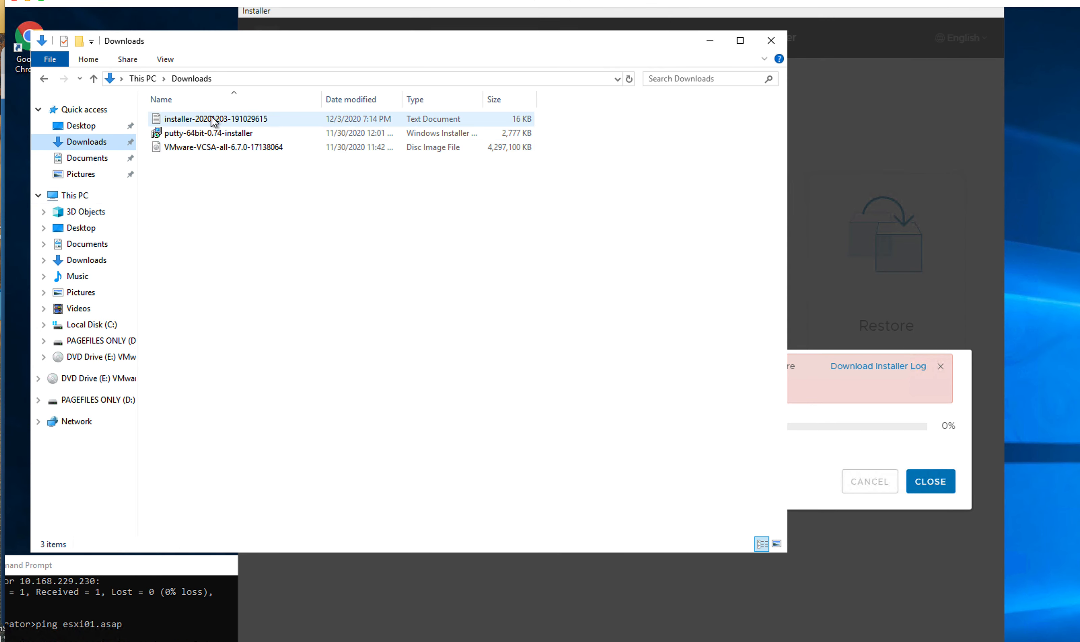
double_click(219, 118)
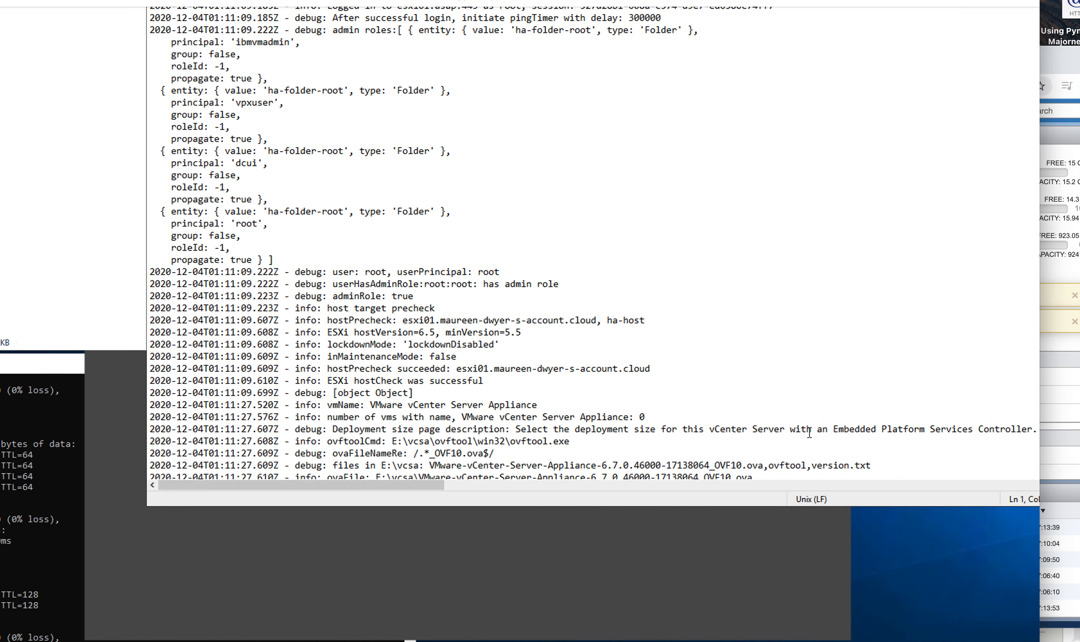
Step: Read the log's end, where ovftool fails sending disk-0.vmdk with exit code 1
click(785, 337)
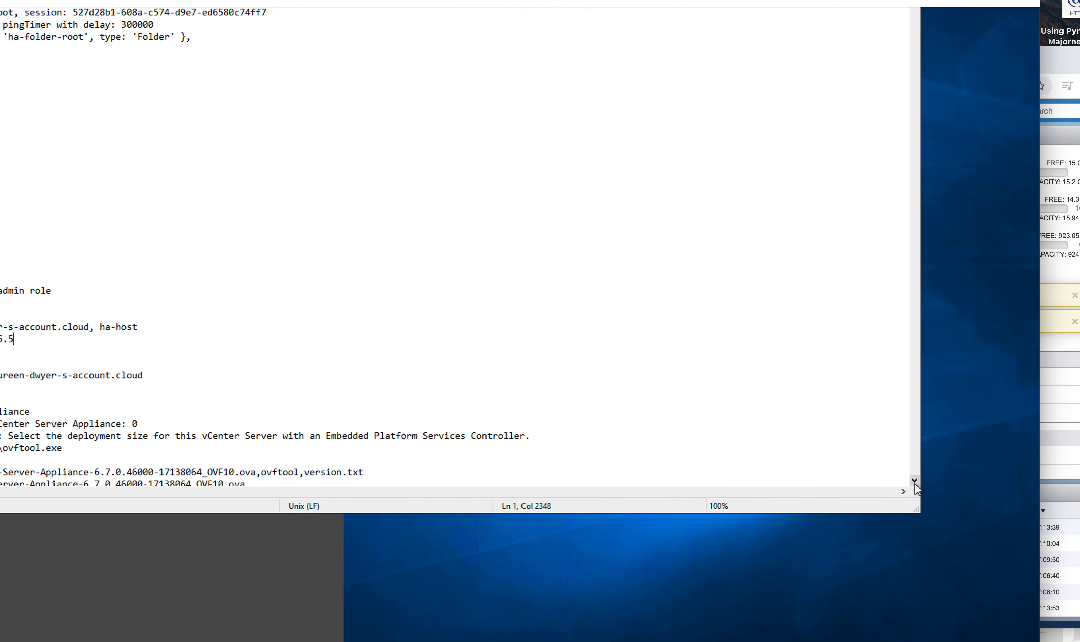
click(913, 481)
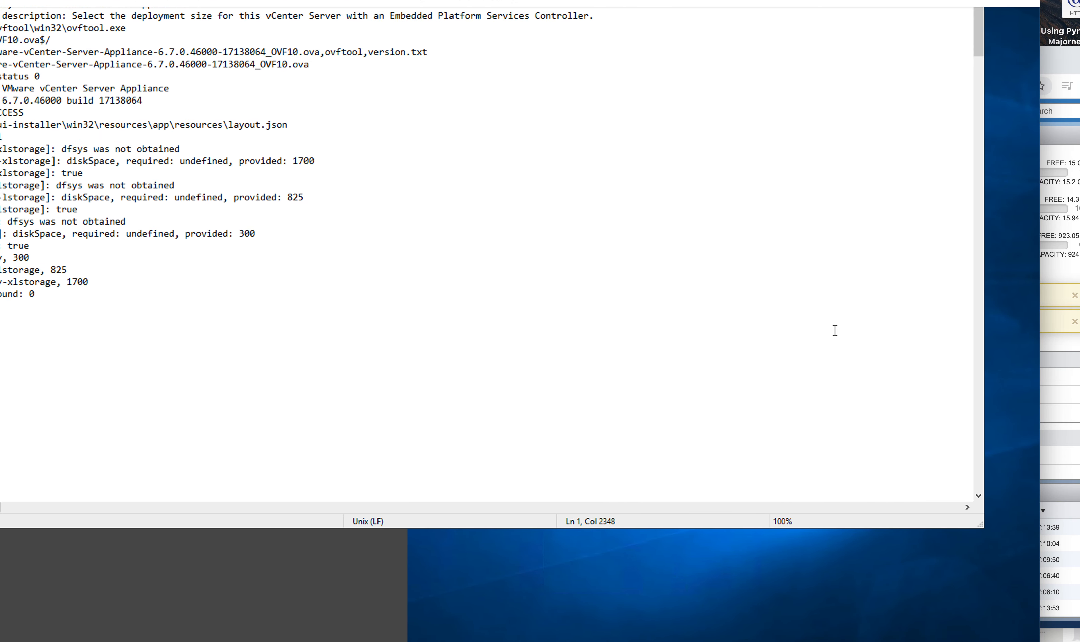
click(978, 472)
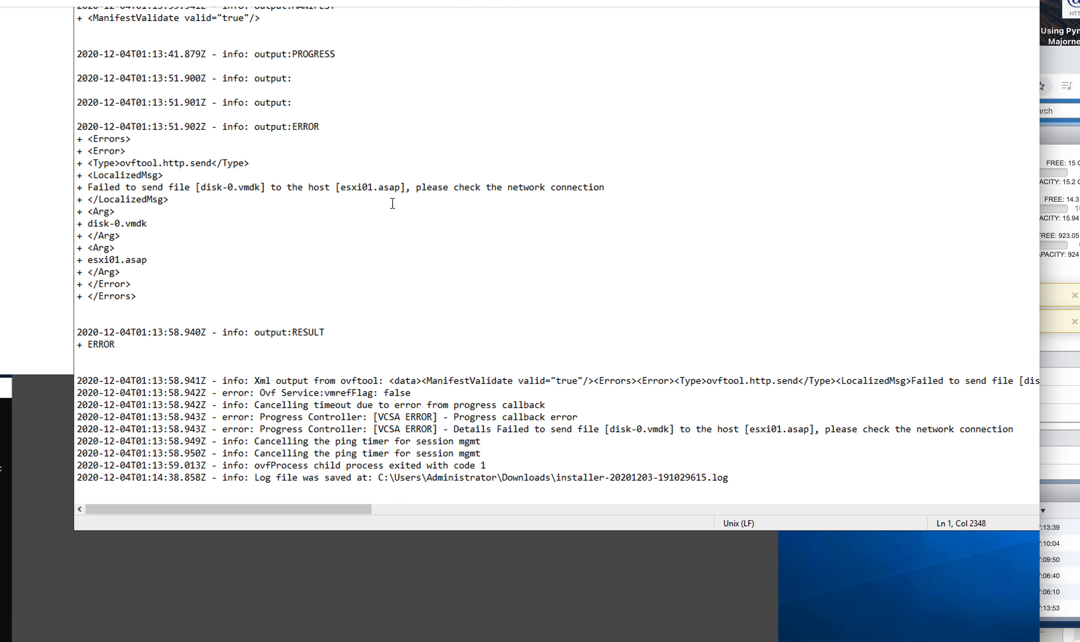
scroll(391, 204, up, 1)
scroll(392, 203, down, 1)
scroll(391, 204, up, 1)
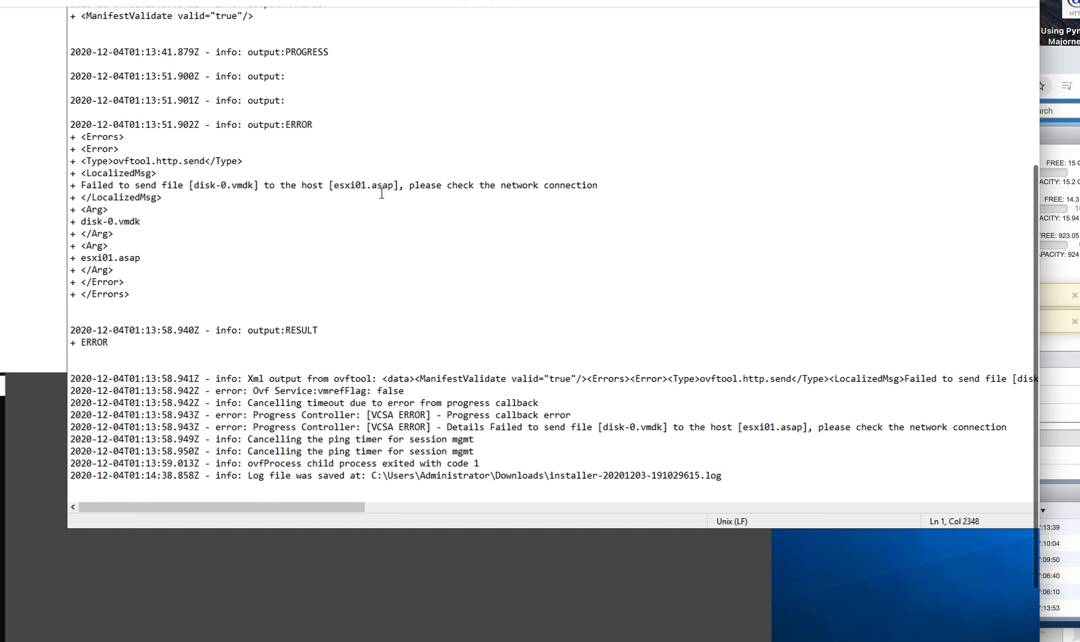
scroll(386, 193, left, 2)
scroll(387, 193, right, 1)
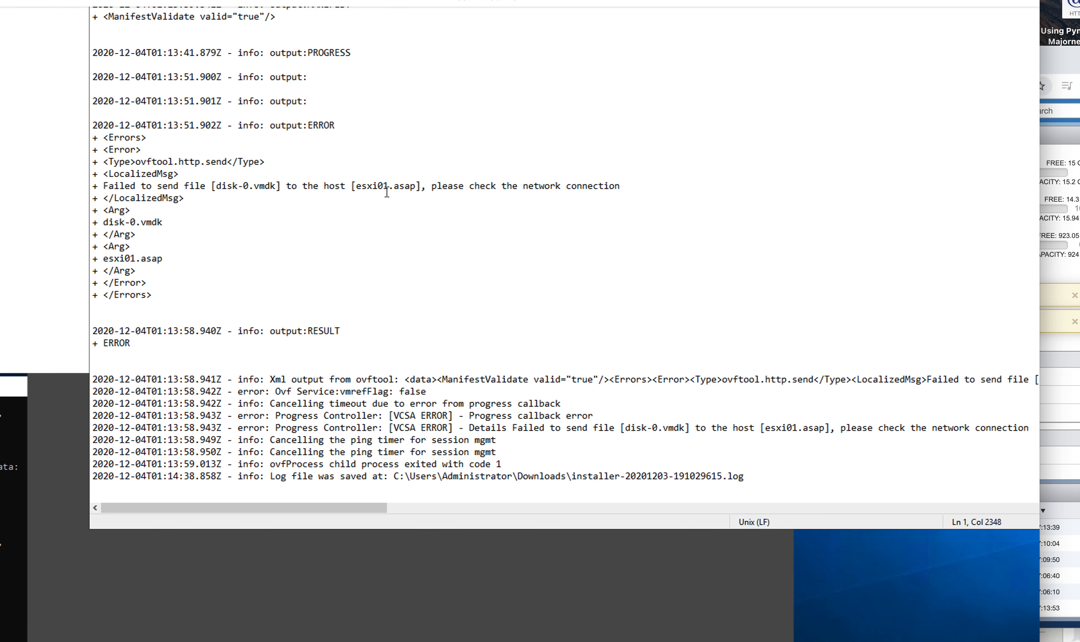
scroll(387, 193, left, 1)
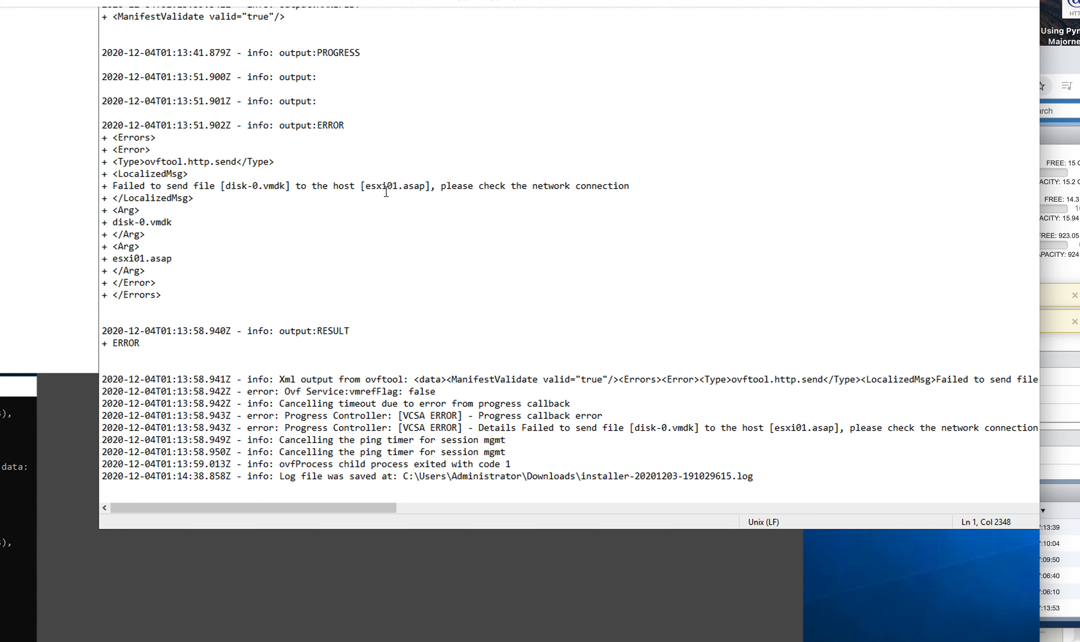
scroll(385, 192, up, 3)
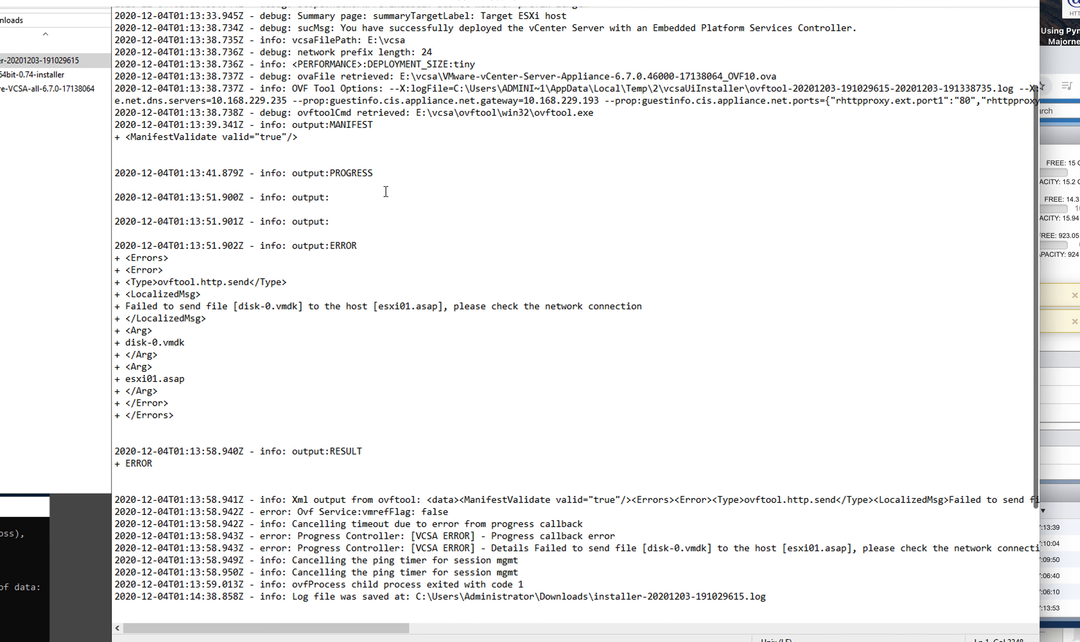
scroll(385, 191, up, 3)
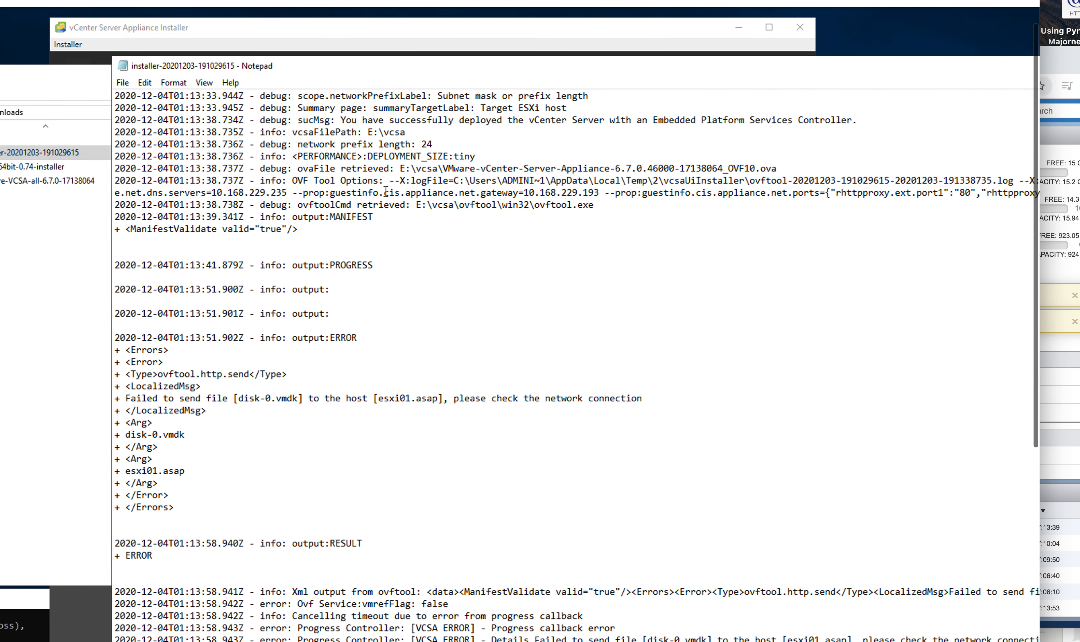
scroll(386, 191, down, 8)
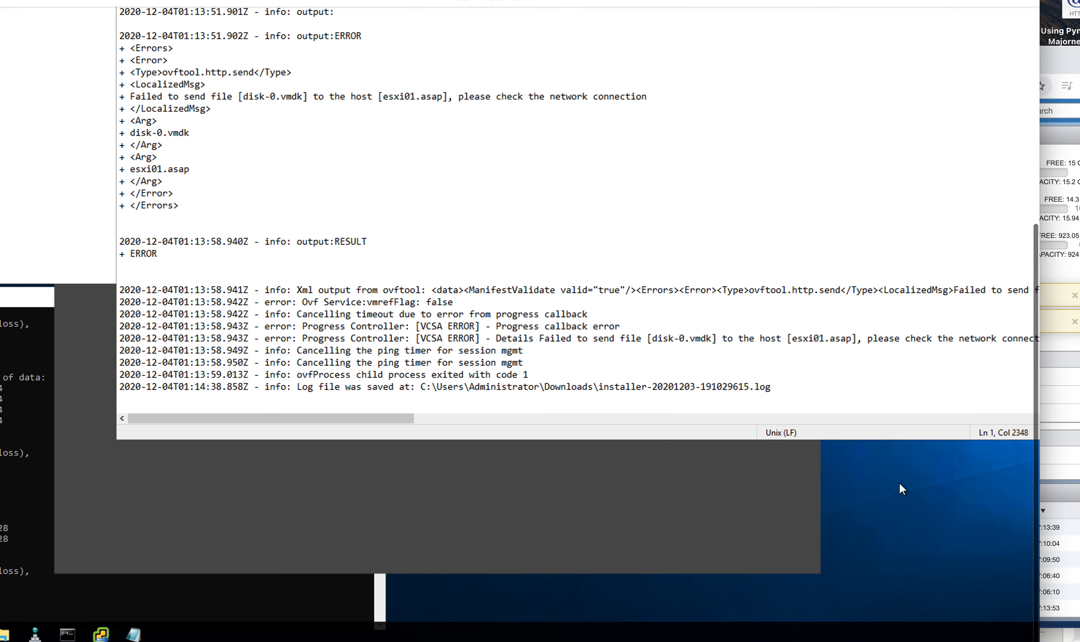
scroll(635, 454, left, 1)
scroll(635, 454, left, 1)
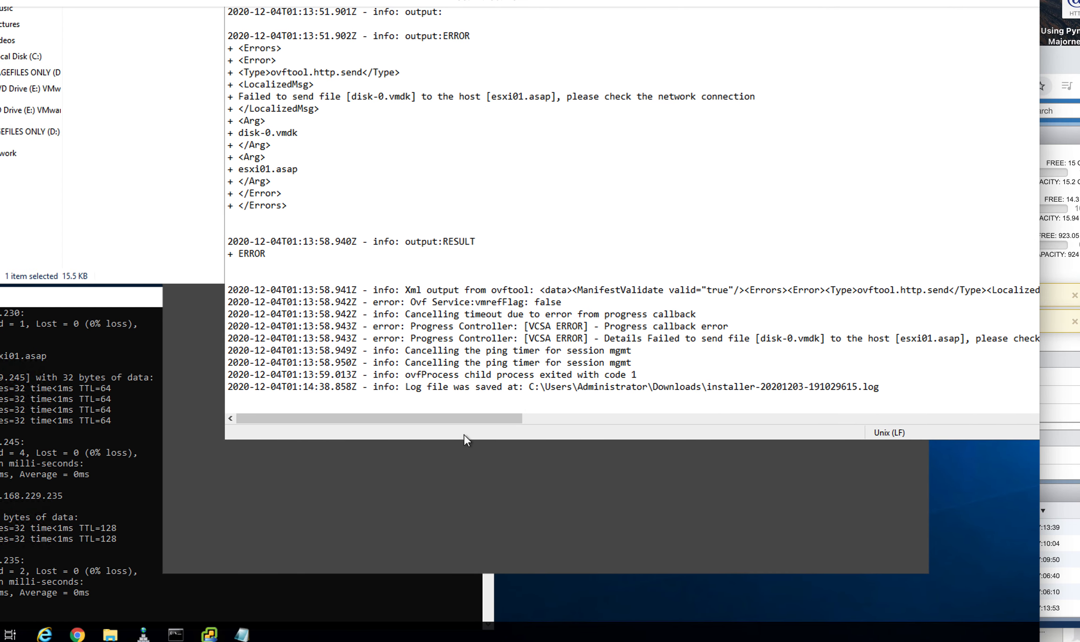
click(103, 548)
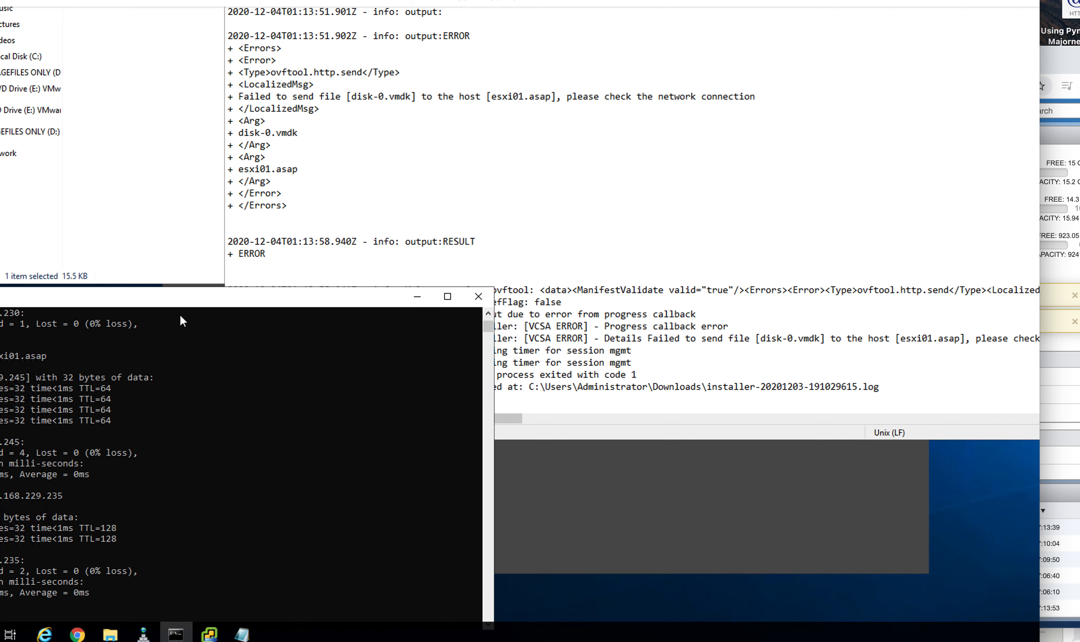
Step: Ping esxi1.asap, then correct it to esxi01.asap and get 3 of 3 replies from 10.168.229.245
drag(184, 303, 442, 200)
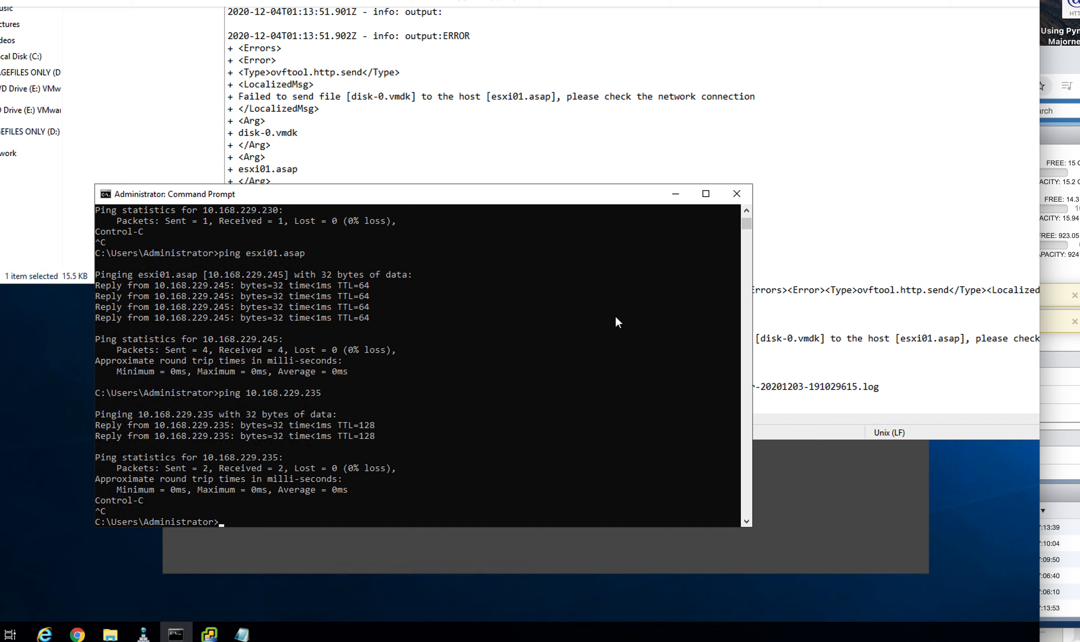
text(ping esxi1.asap)
key(Return)
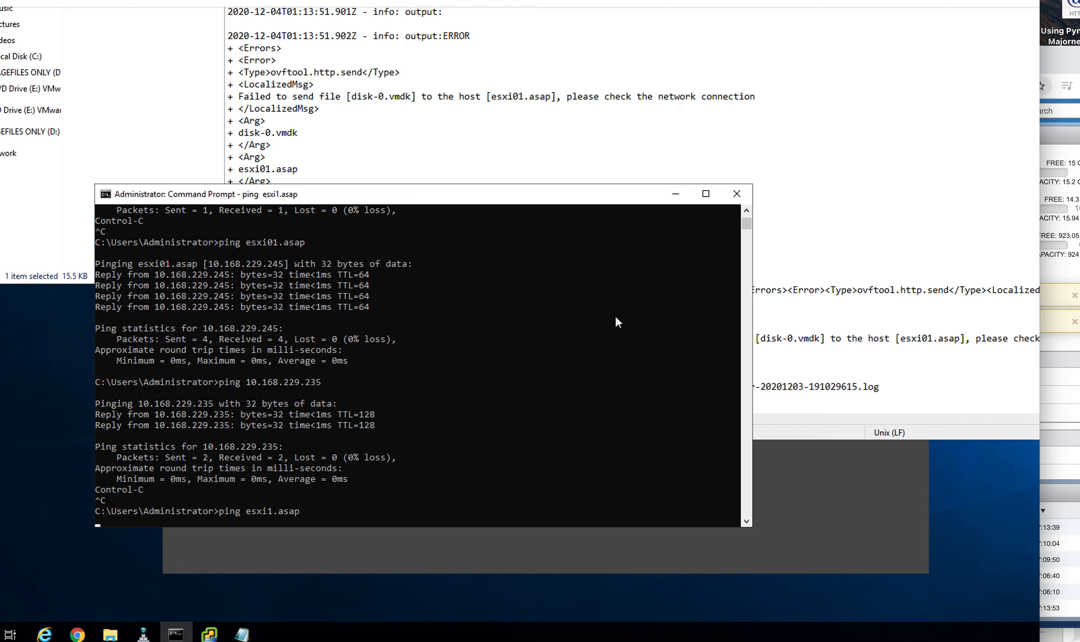
key(ctrl+c)
key(Up)
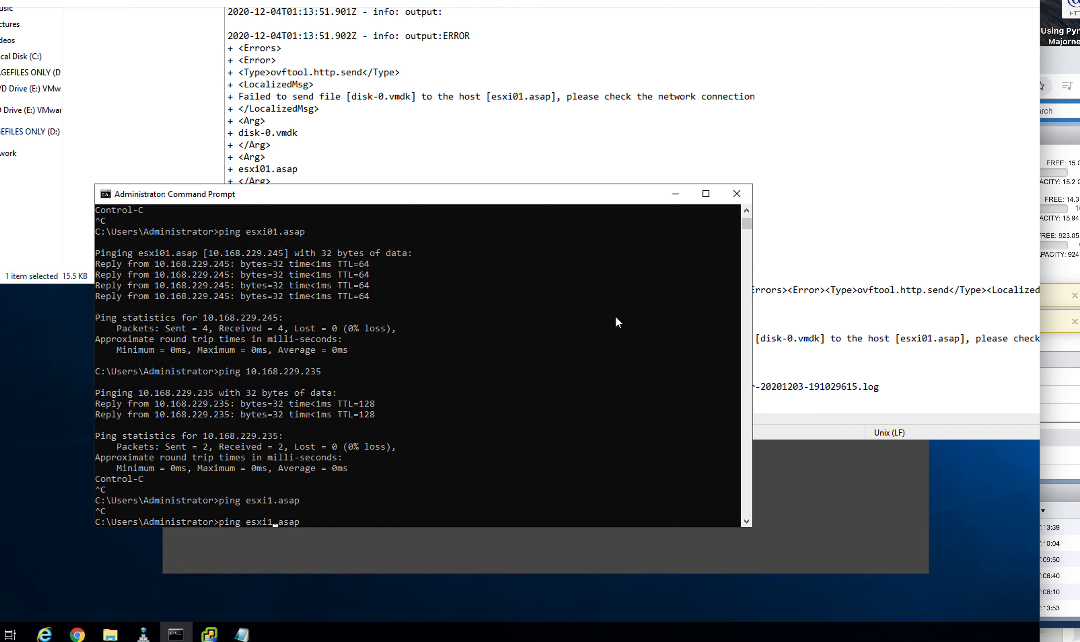
text(0)
key(Return)
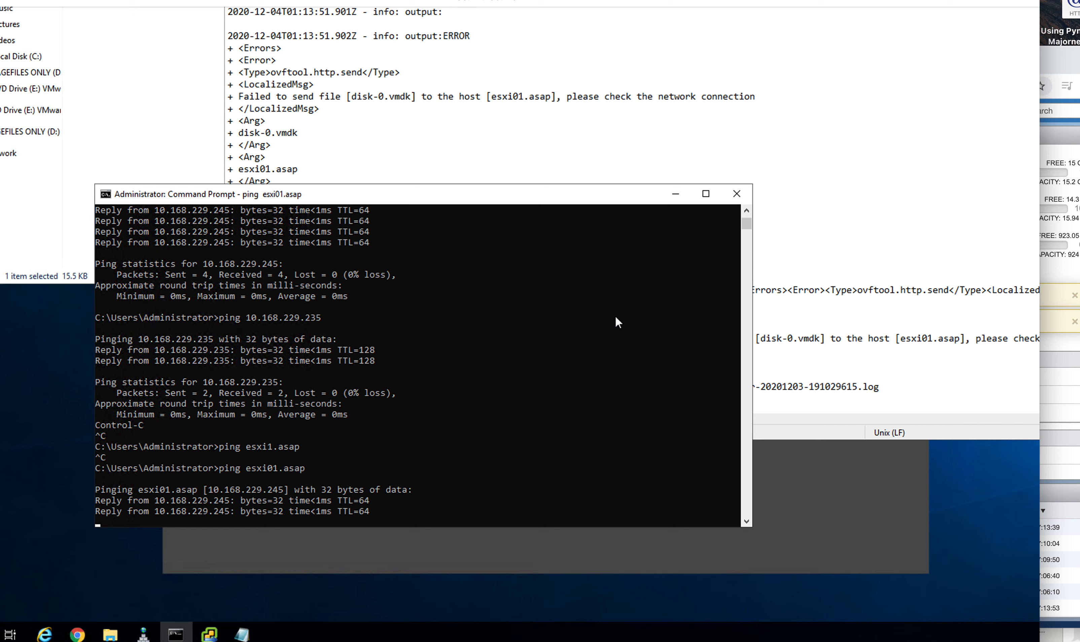
key(ctrl+c)
drag(596, 198, 422, 290)
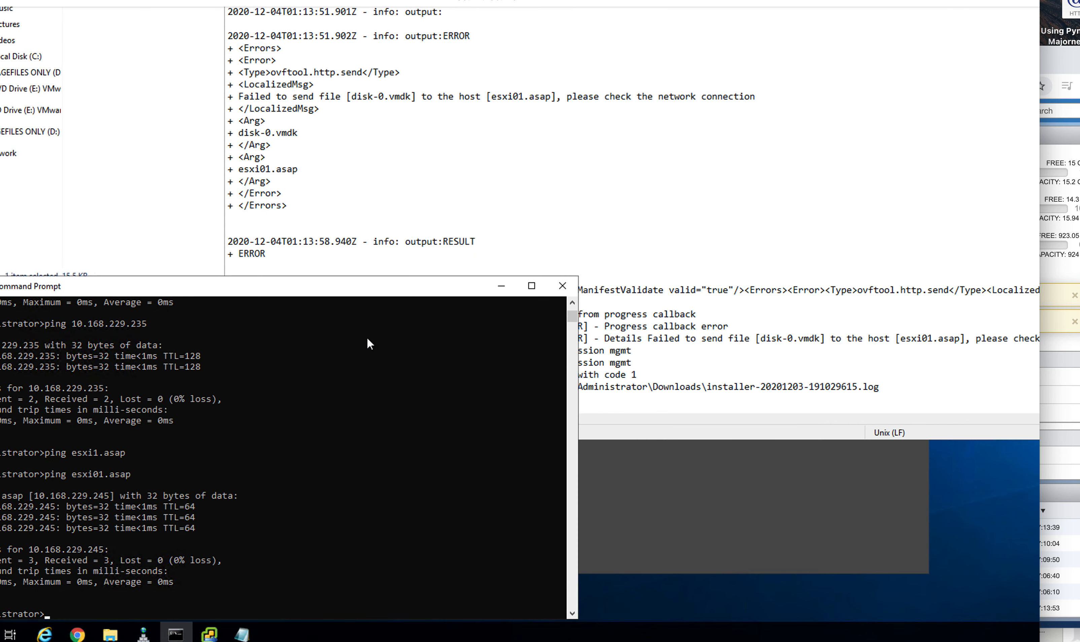
drag(367, 338, 525, 211)
drag(551, 195, 551, 194)
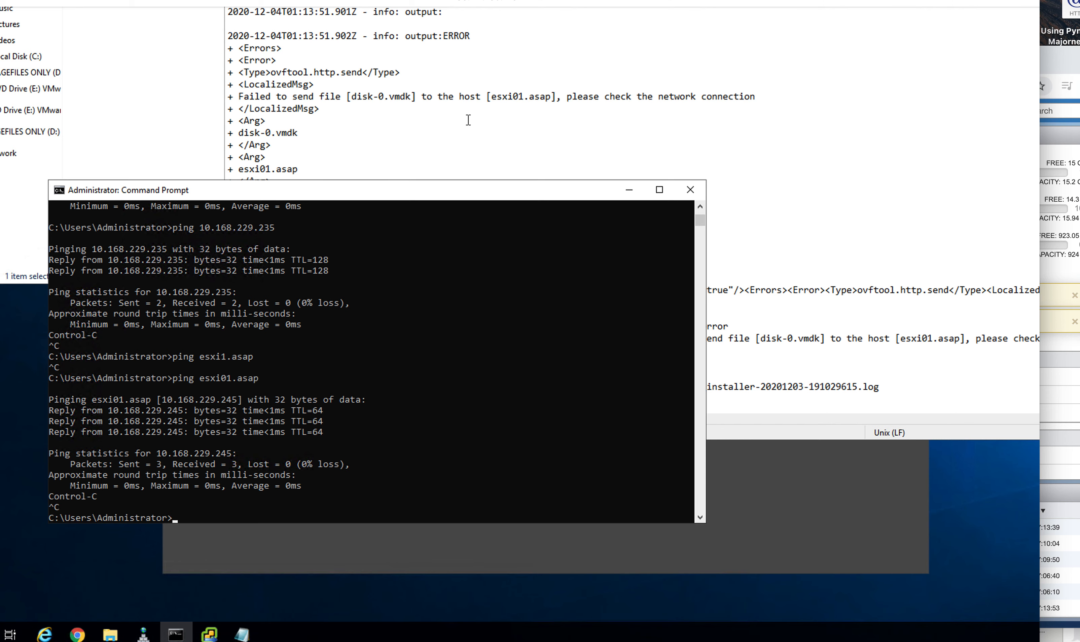
Step: Move the windows aside and close the installer log in Notepad
drag(444, 188, 217, 458)
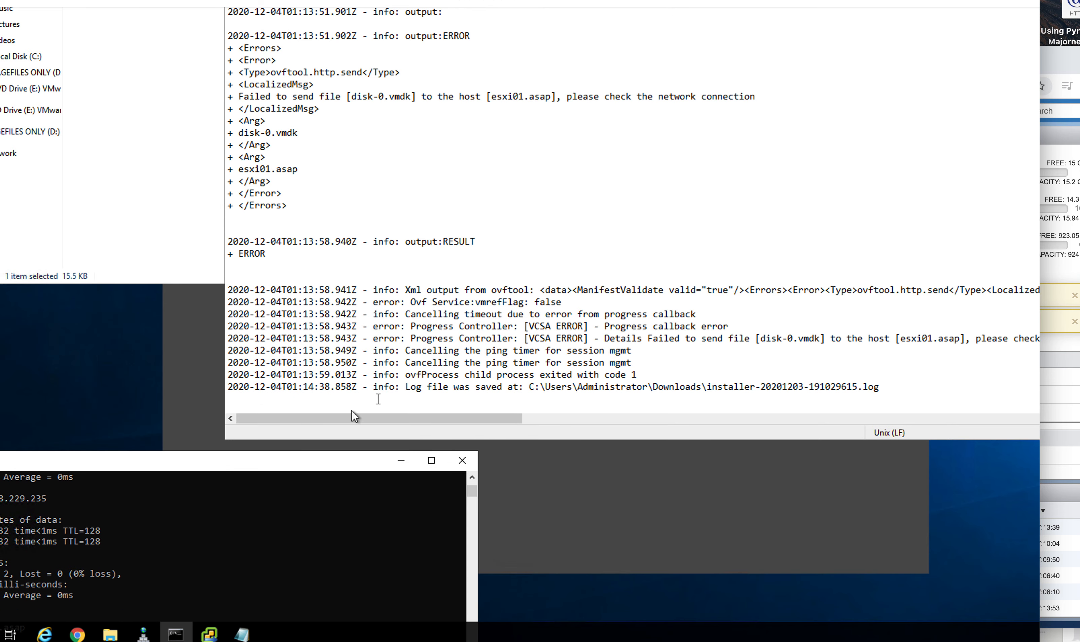
scroll(550, 196, up, 5)
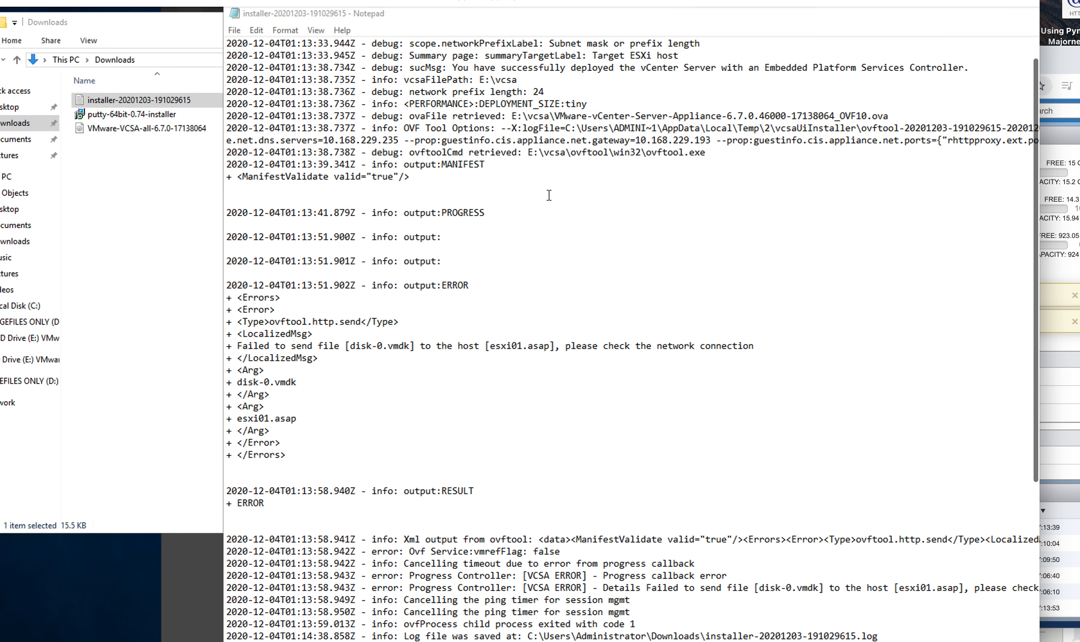
scroll(549, 195, up, 2)
drag(593, 95, 386, 114)
drag(633, 113, 238, 141)
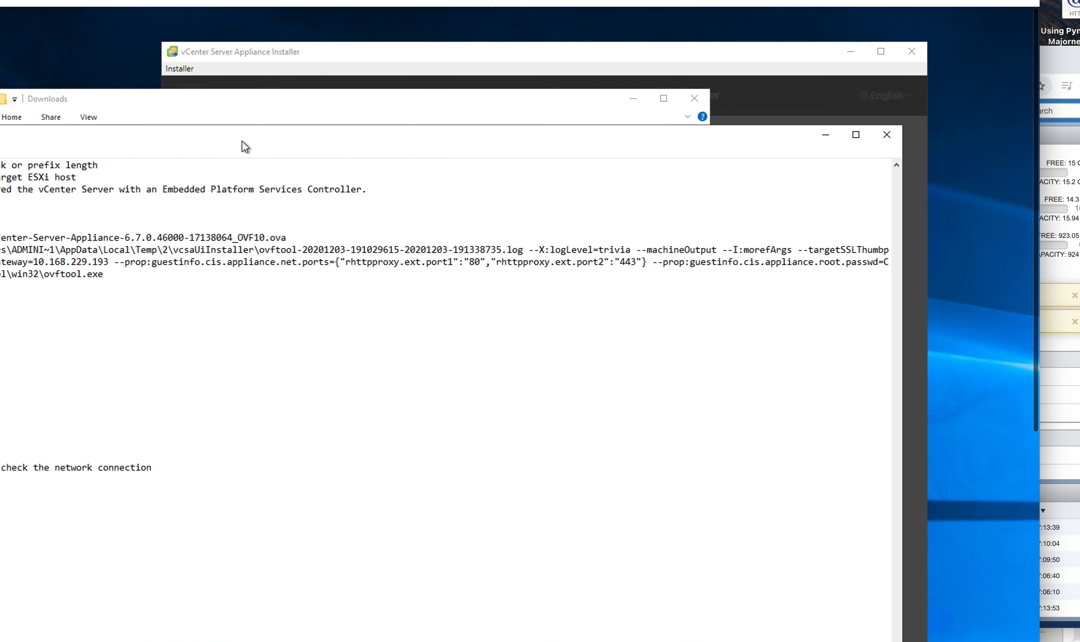
click(883, 137)
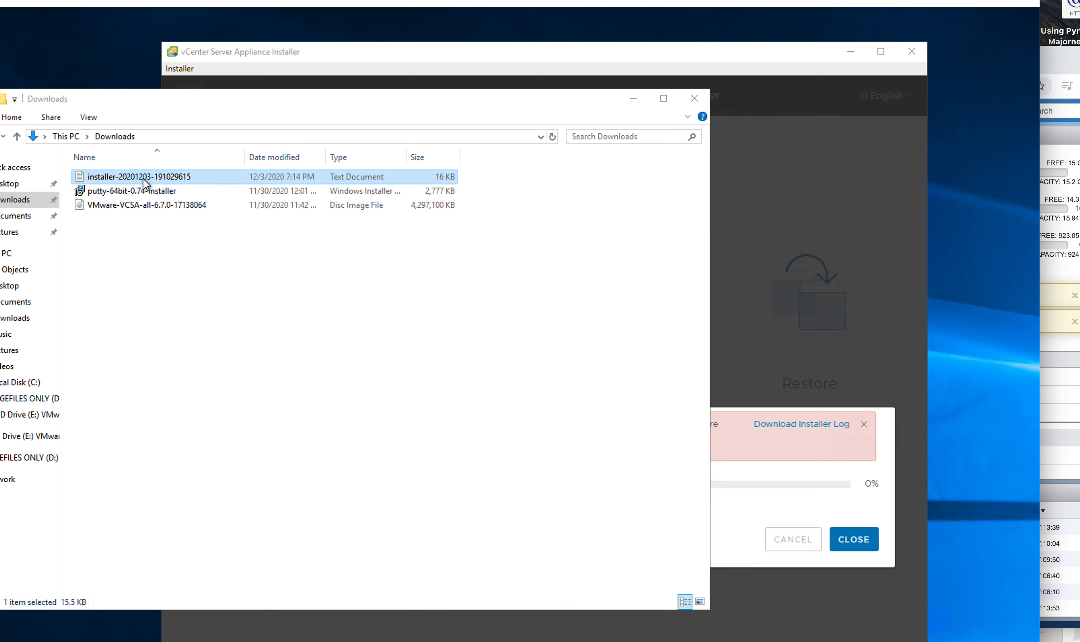
Step: Delete the saved installer log from Downloads and quit the failed vCenter installer
right_click(144, 183)
click(195, 358)
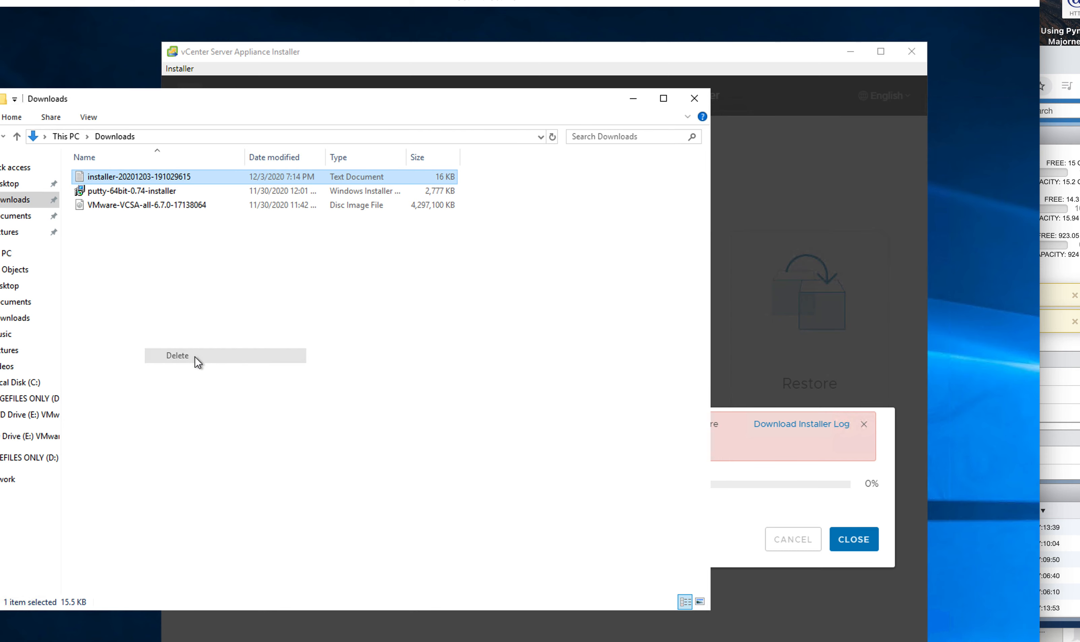
drag(484, 115, 391, 241)
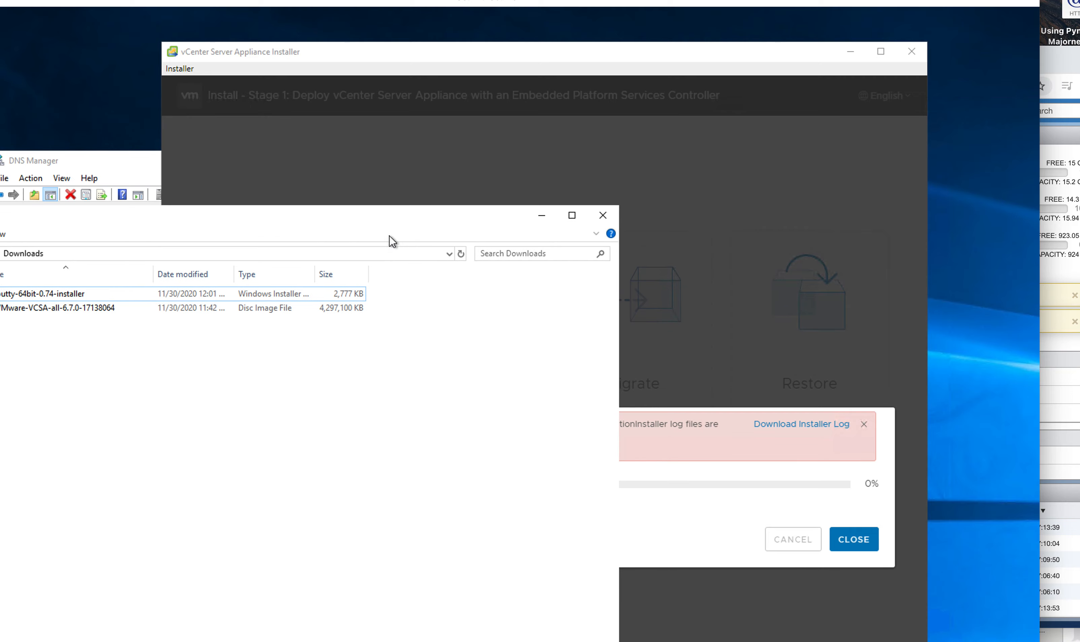
click(760, 275)
click(853, 541)
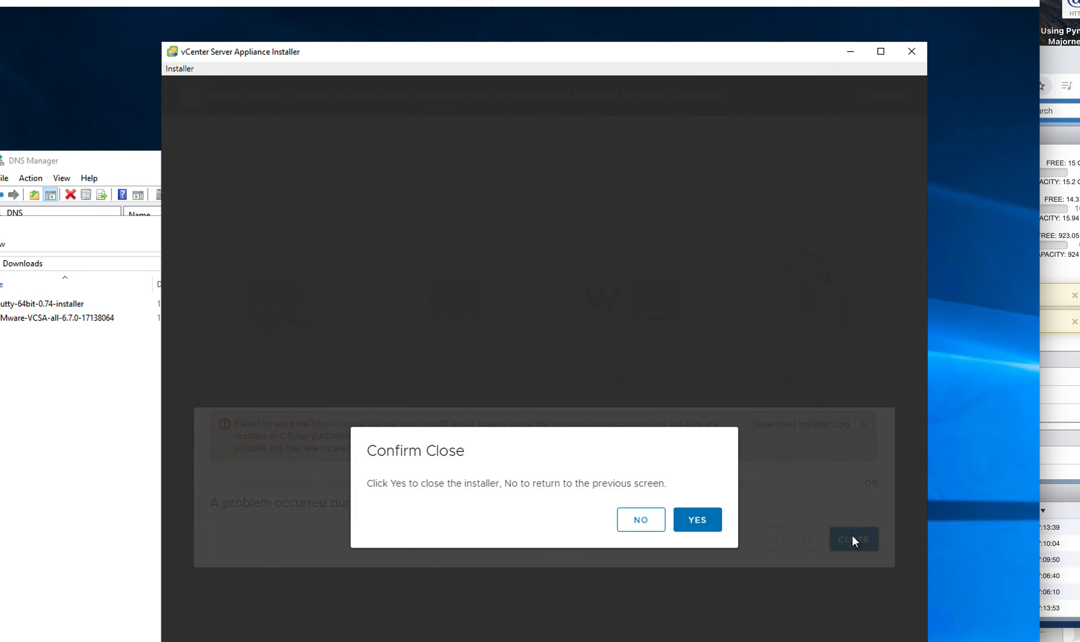
click(703, 519)
Step: Launch installer.exe from DVD Drive (E:) > vcsa-ui-installer > win32
drag(376, 235, 583, 74)
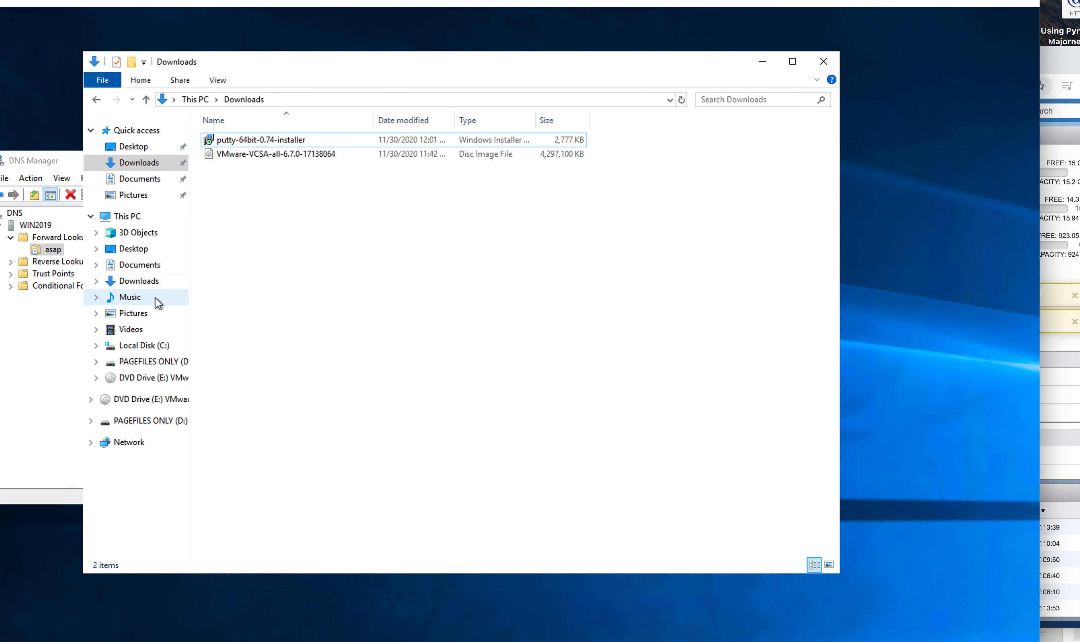
click(154, 380)
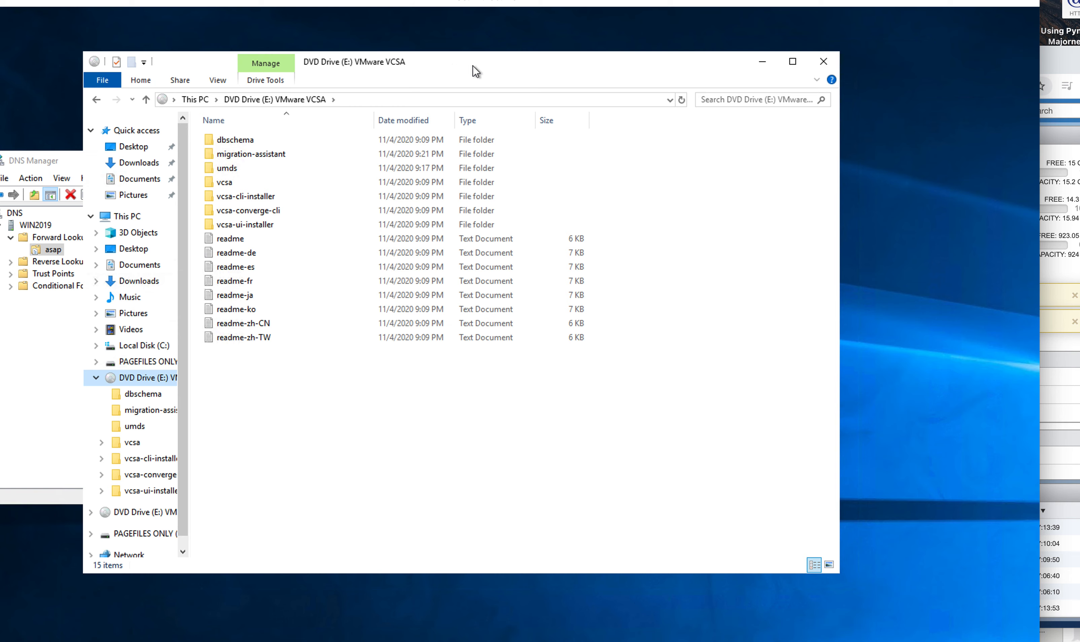
drag(472, 66, 505, 70)
double_click(290, 228)
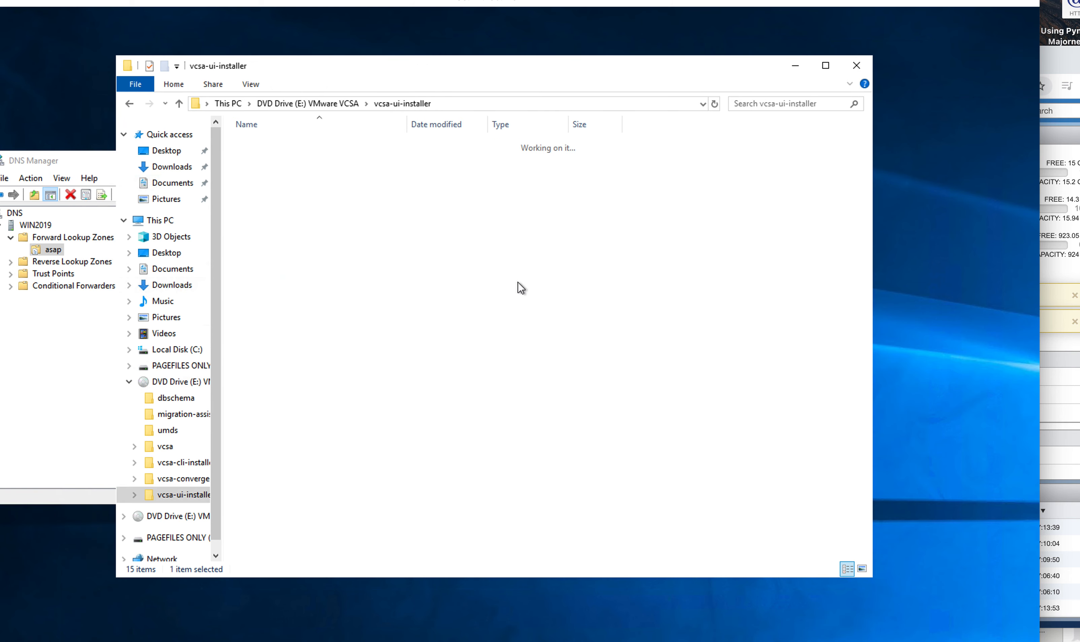
double_click(259, 173)
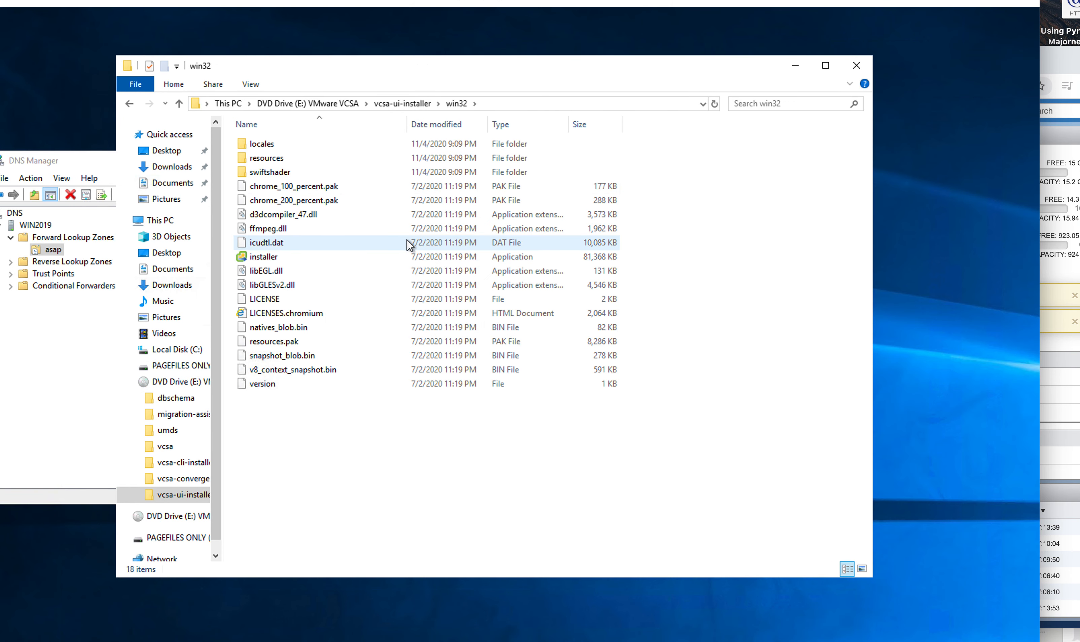
click(262, 258)
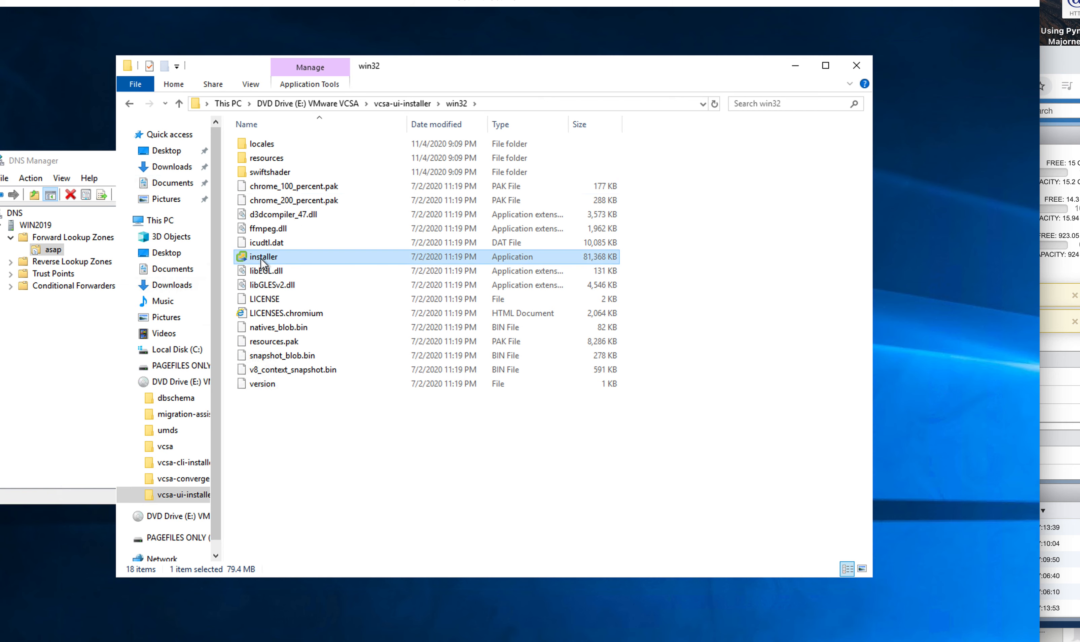
double_click(261, 258)
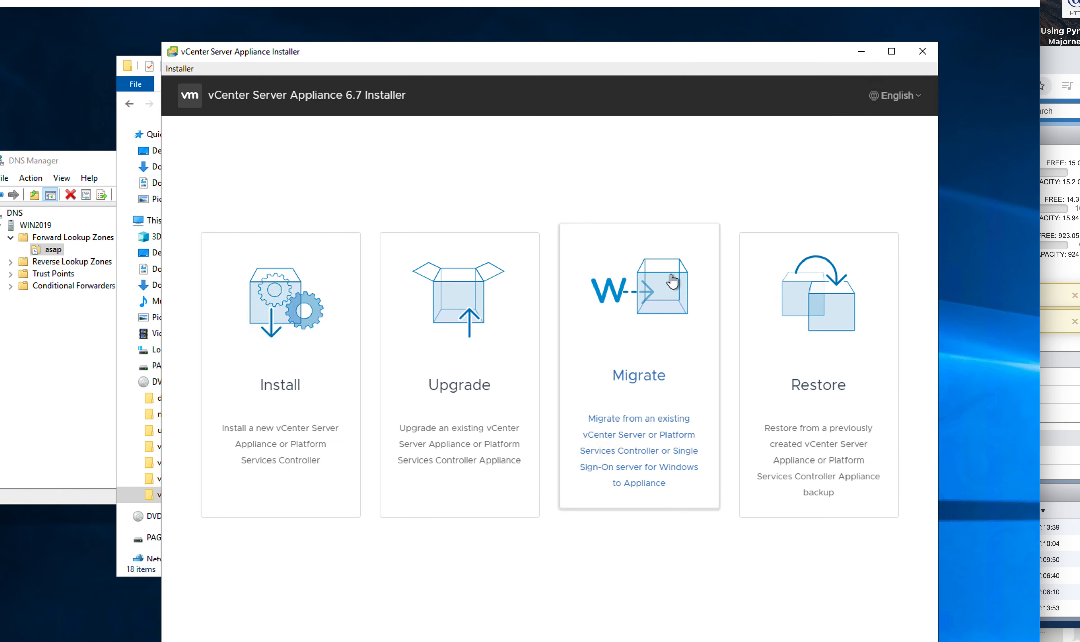
Step: Start a new install, accept the license agreement, and keep the Embedded PSC deployment type
click(300, 309)
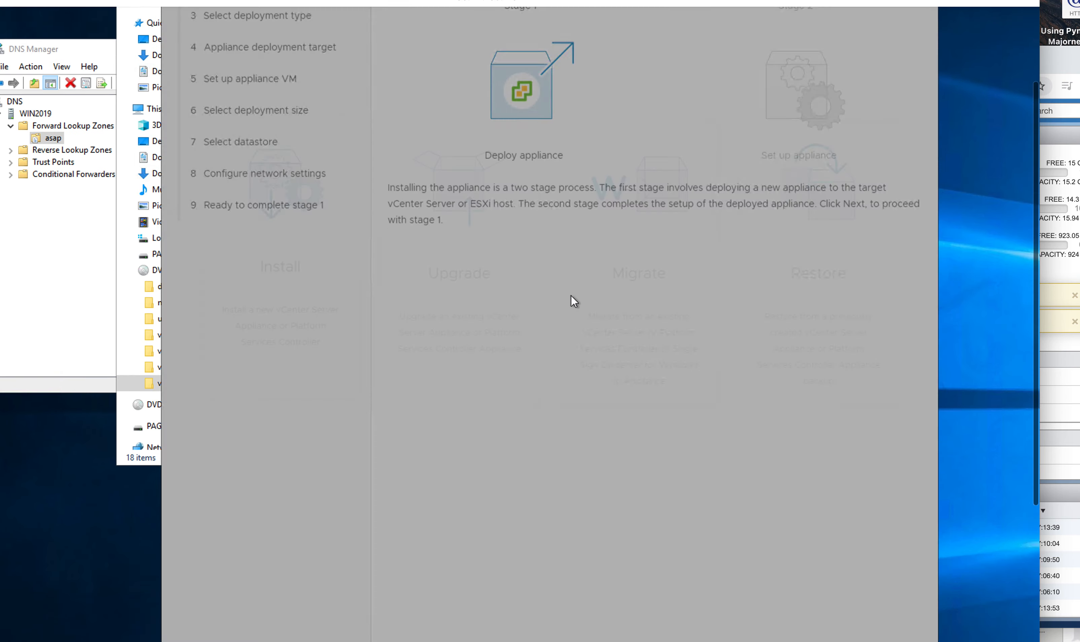
click(895, 587)
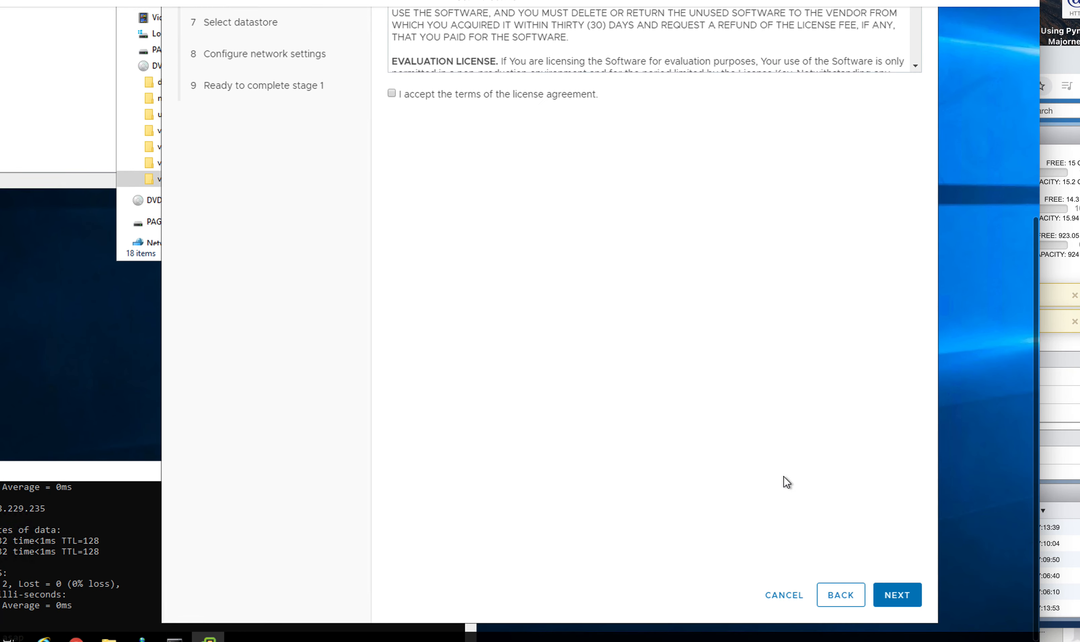
click(394, 213)
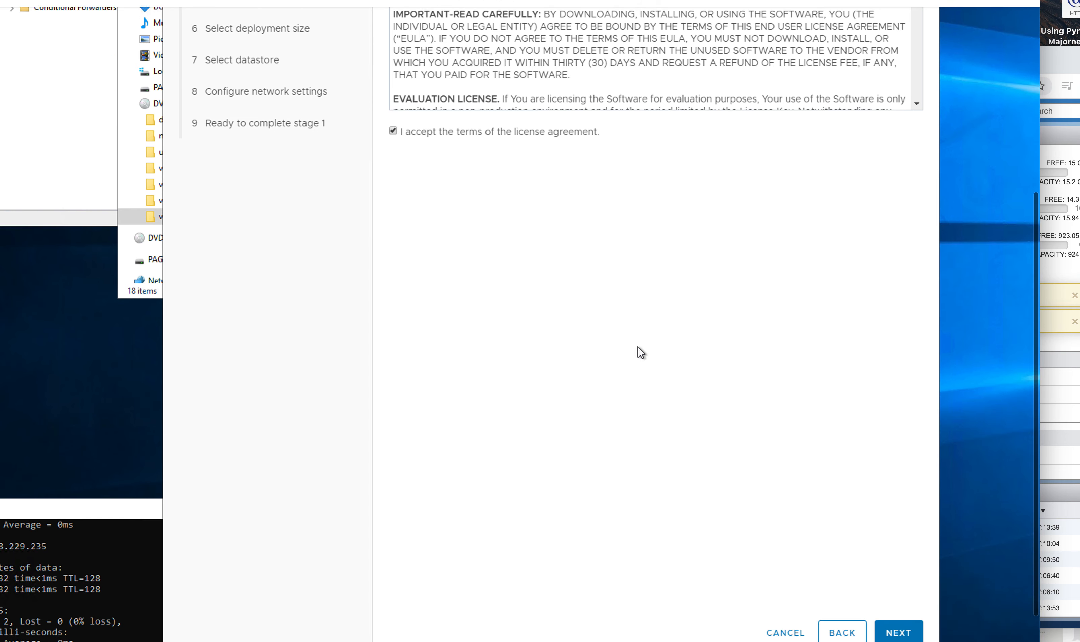
click(895, 586)
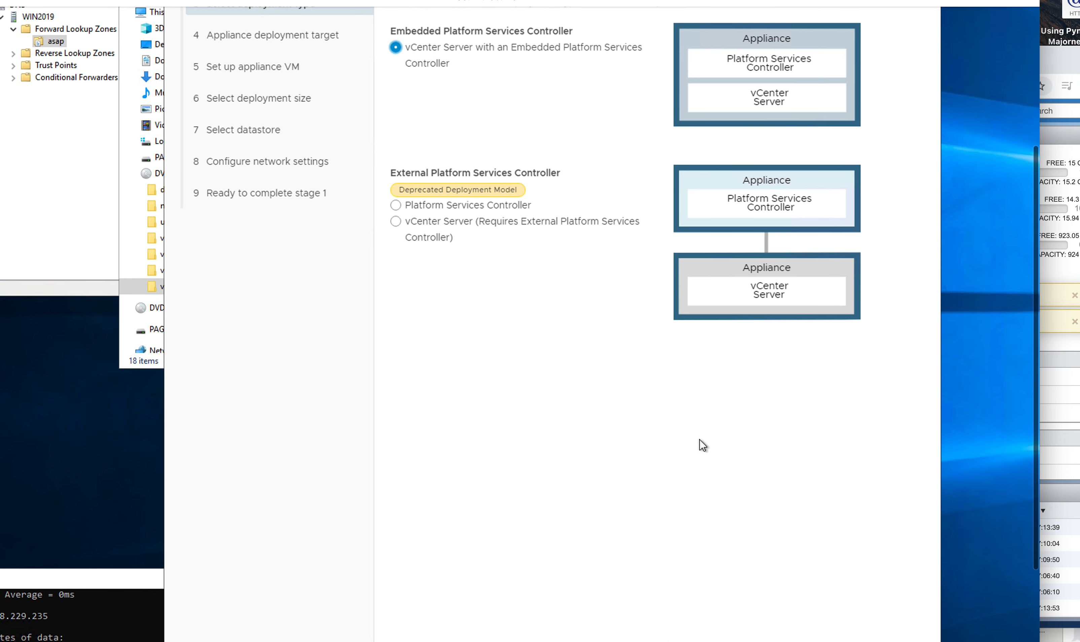
click(897, 584)
Step: Target ESXi host esxi01.asap as root with the pasted password and accept its certificate
scroll(705, 475, up, 5)
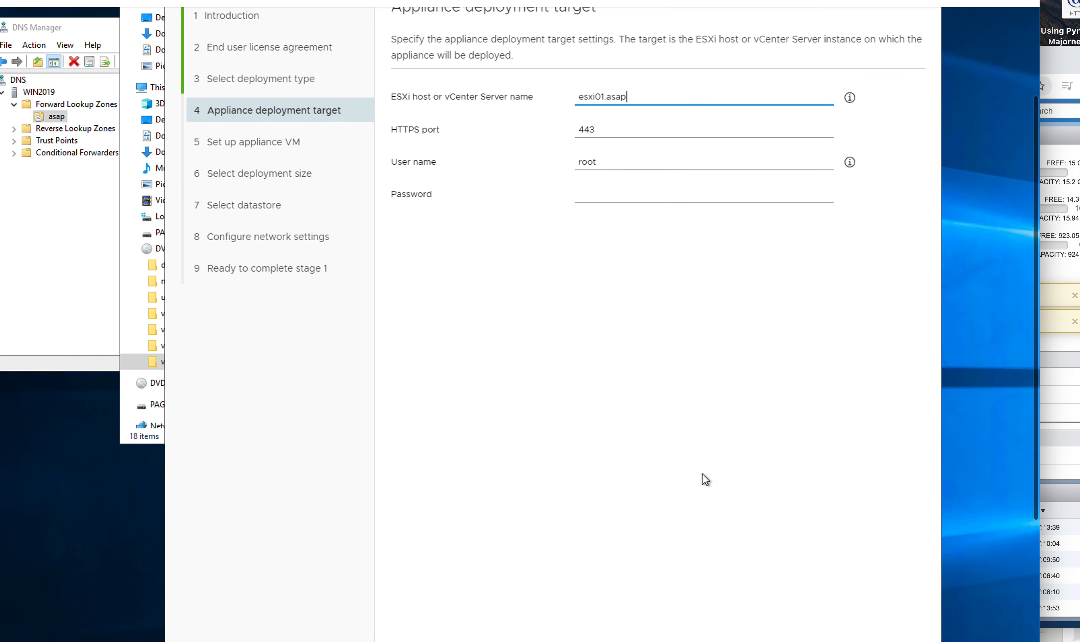
click(624, 198)
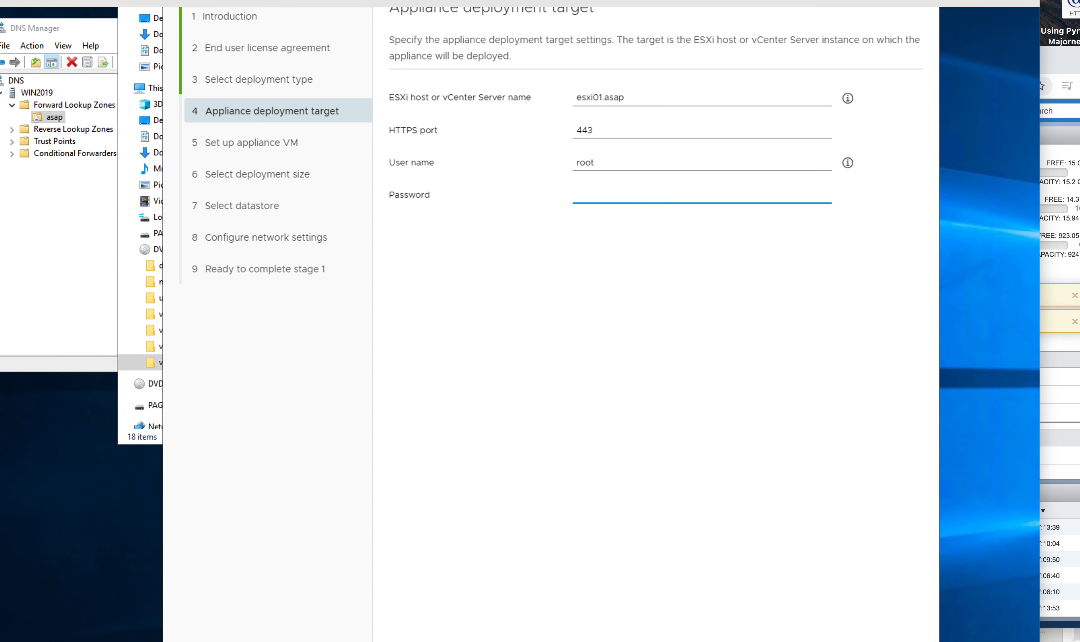
key(ctrl+v)
scroll(777, 271, up, 2)
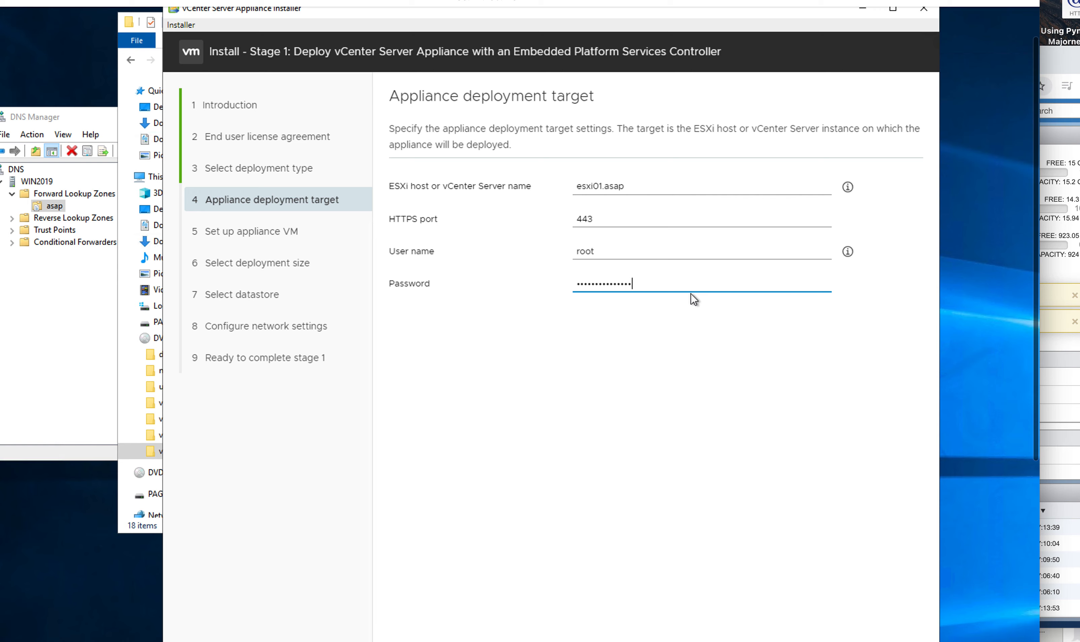
scroll(685, 293, down, 6)
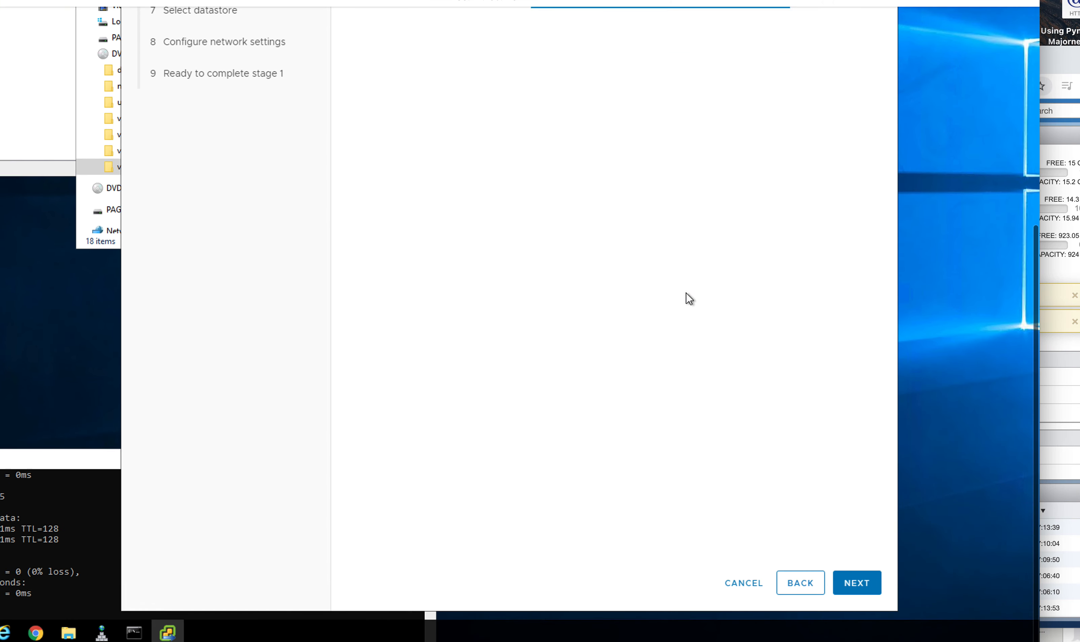
click(852, 585)
scroll(754, 421, up, 2)
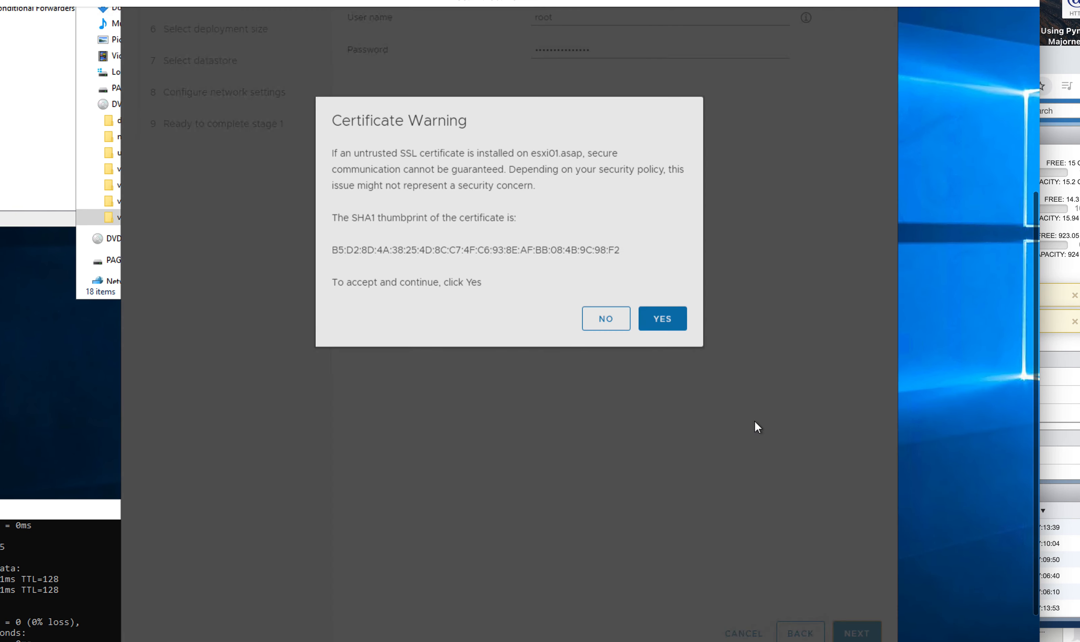
click(672, 390)
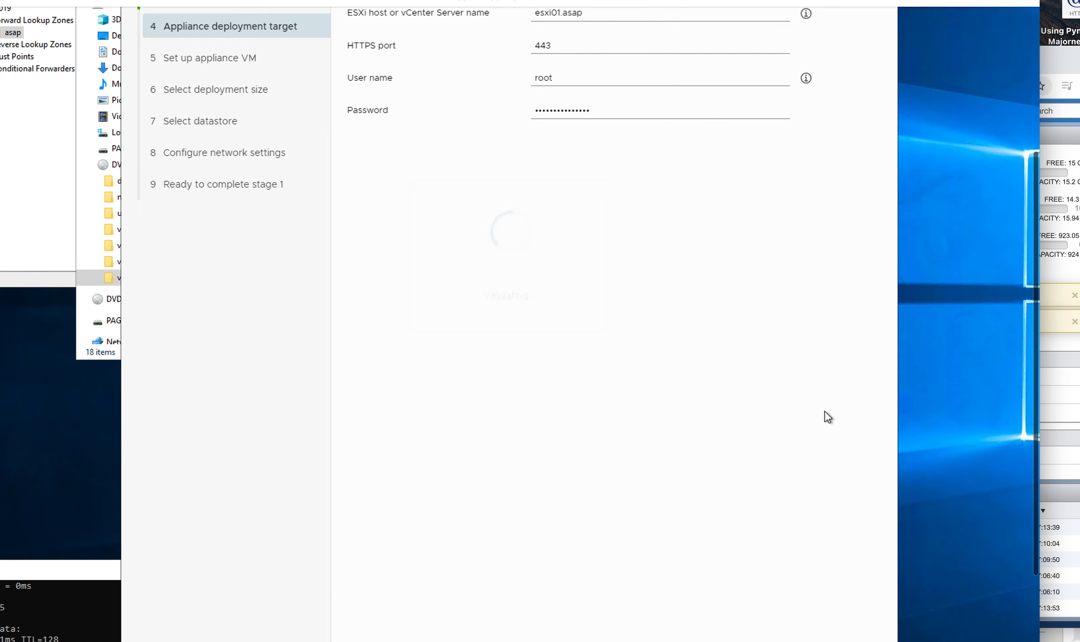
scroll(800, 395, up, 4)
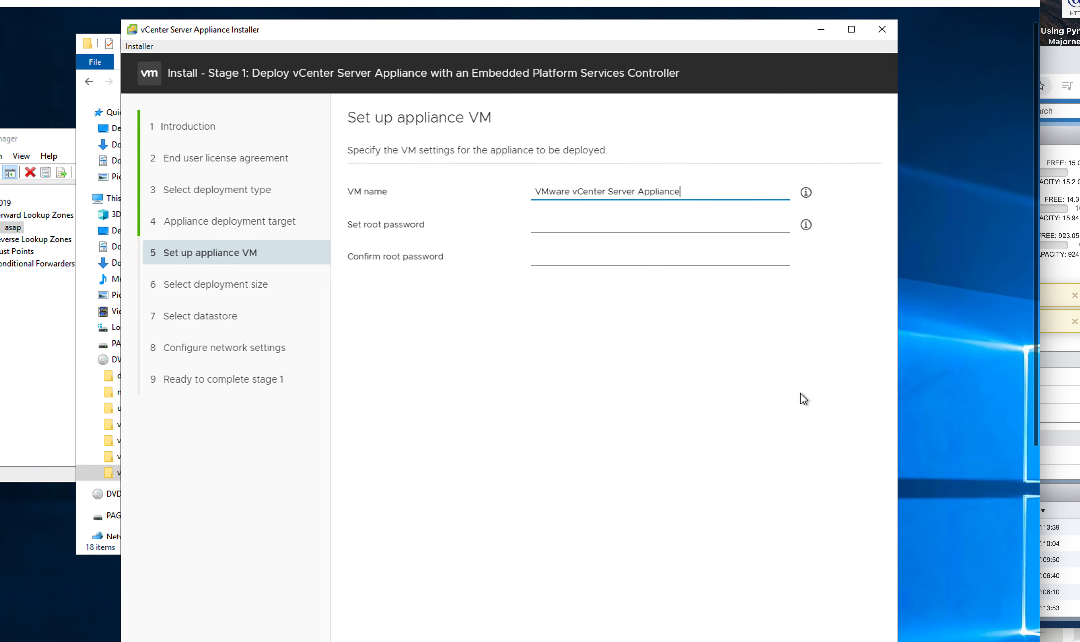
Step: Enter and confirm the appliance root password, then continue
click(635, 220)
text(V)
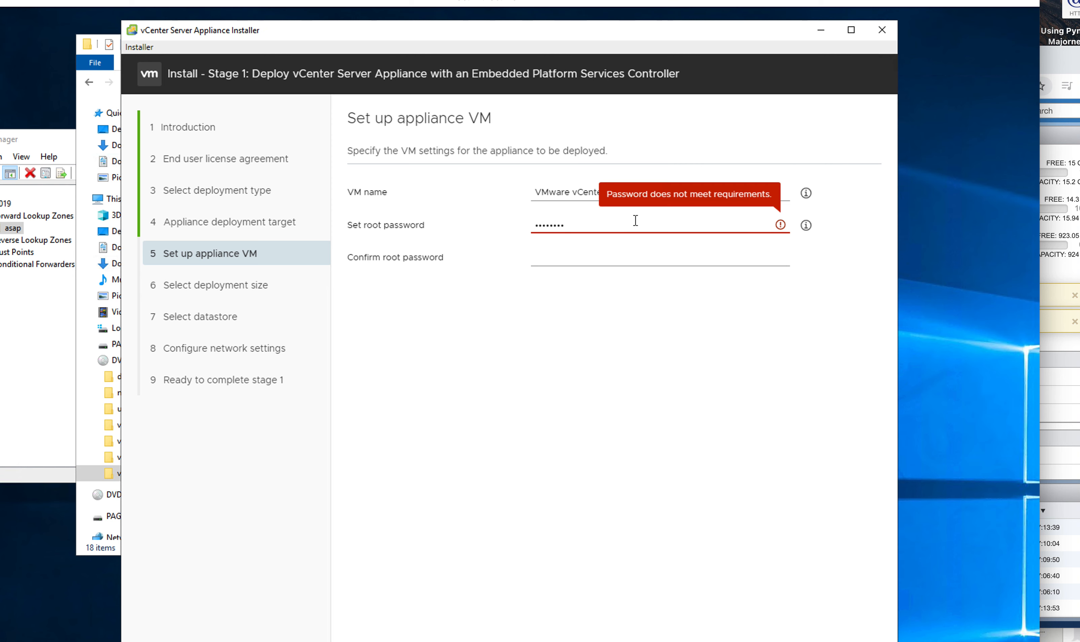
key(BackSpace)
key(BackSpace)
key(BackSpace)
key(BackSpace)
key(BackSpace)
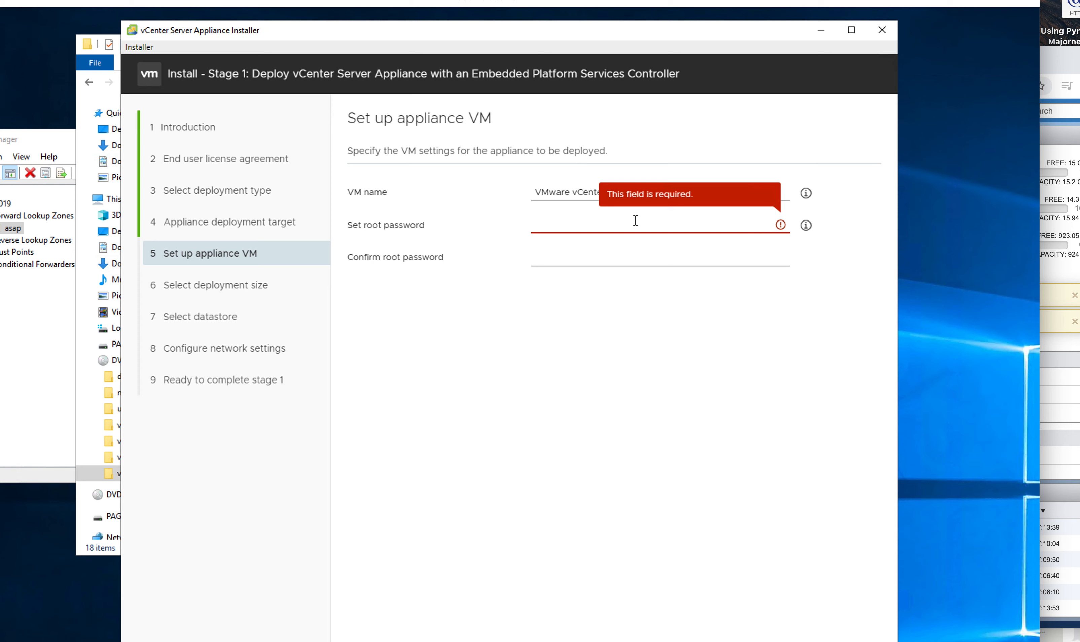
text(V)
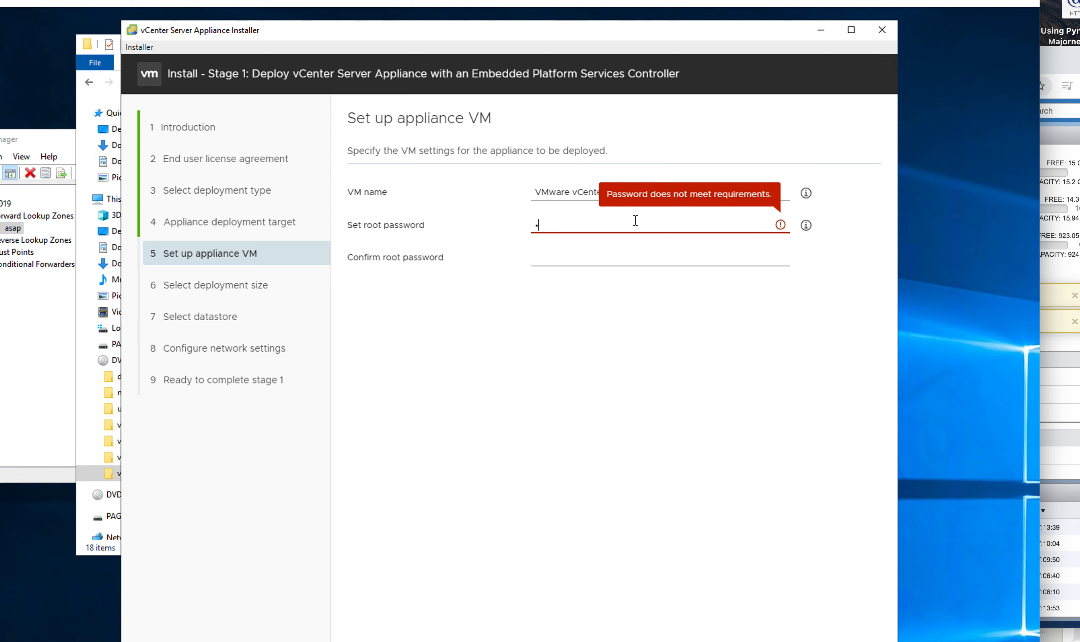
key(BackSpace)
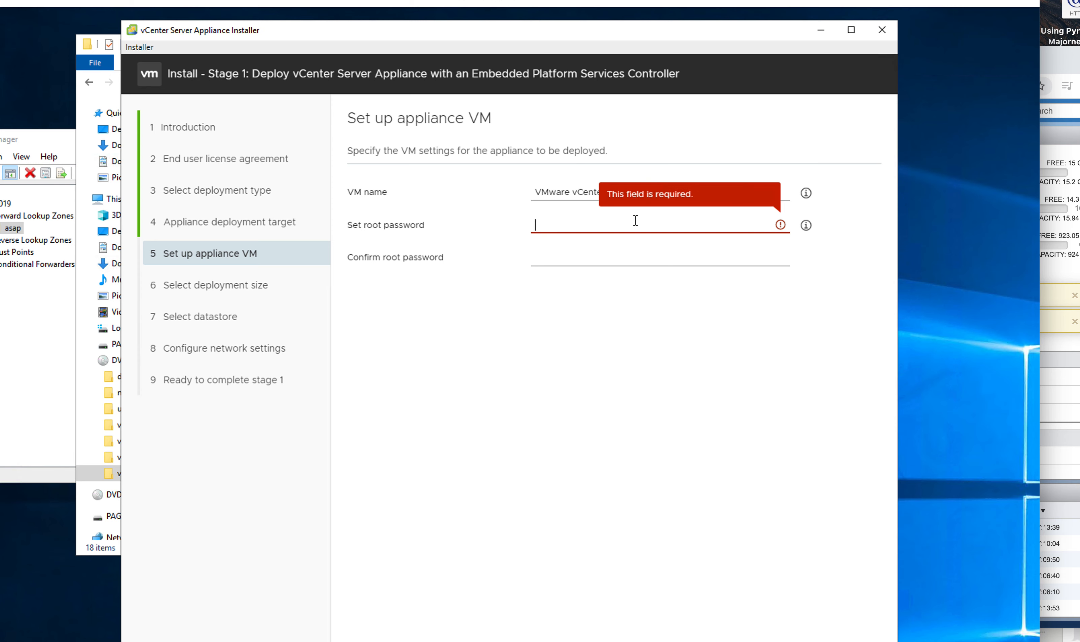
text(V)
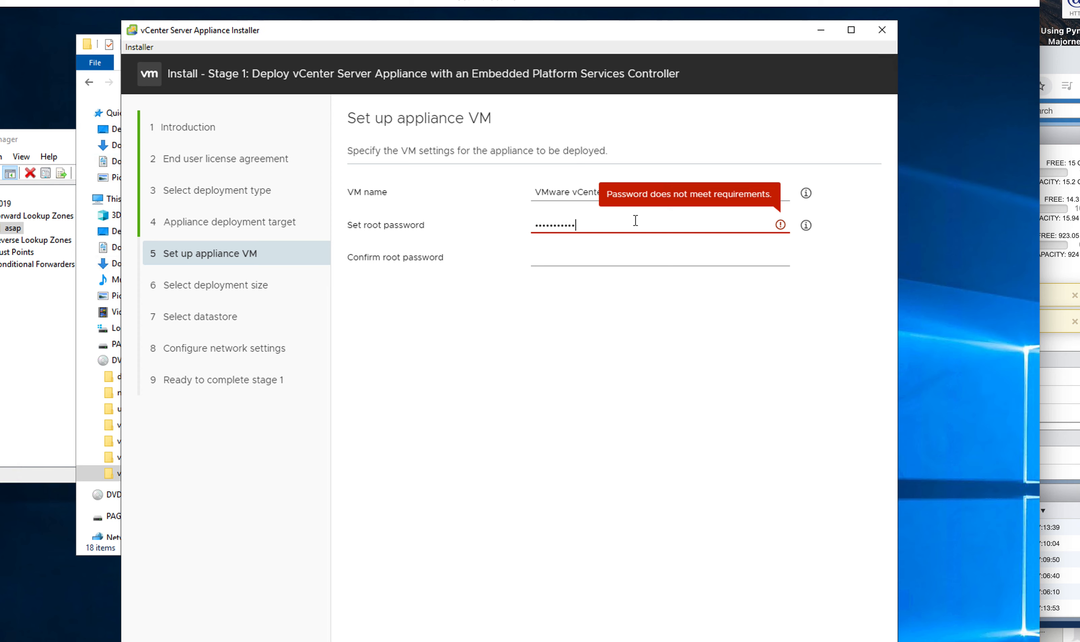
text(!)
click(628, 257)
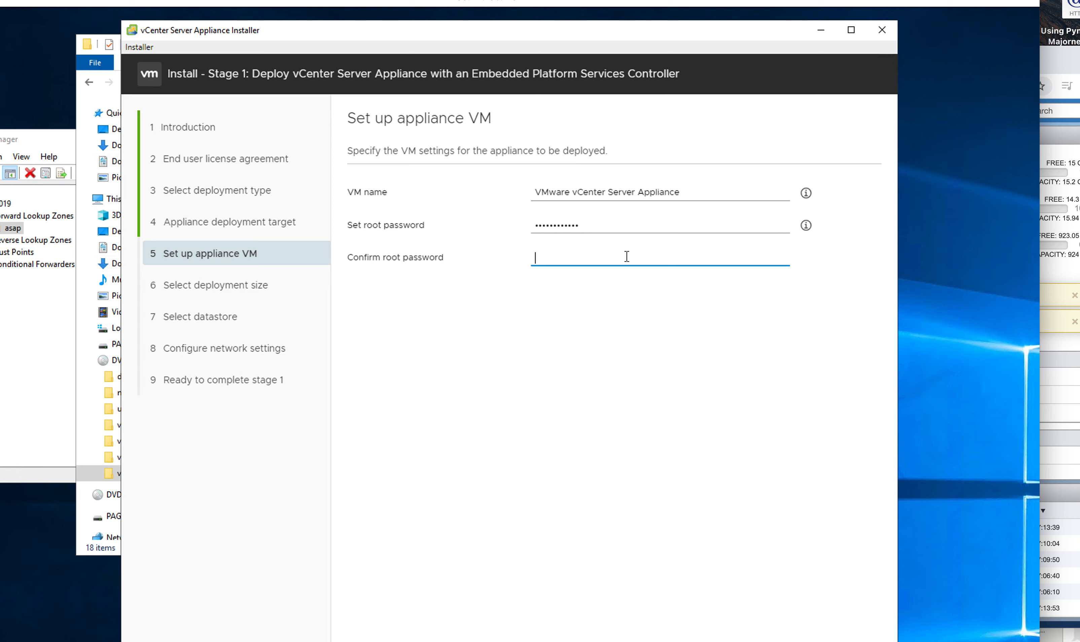
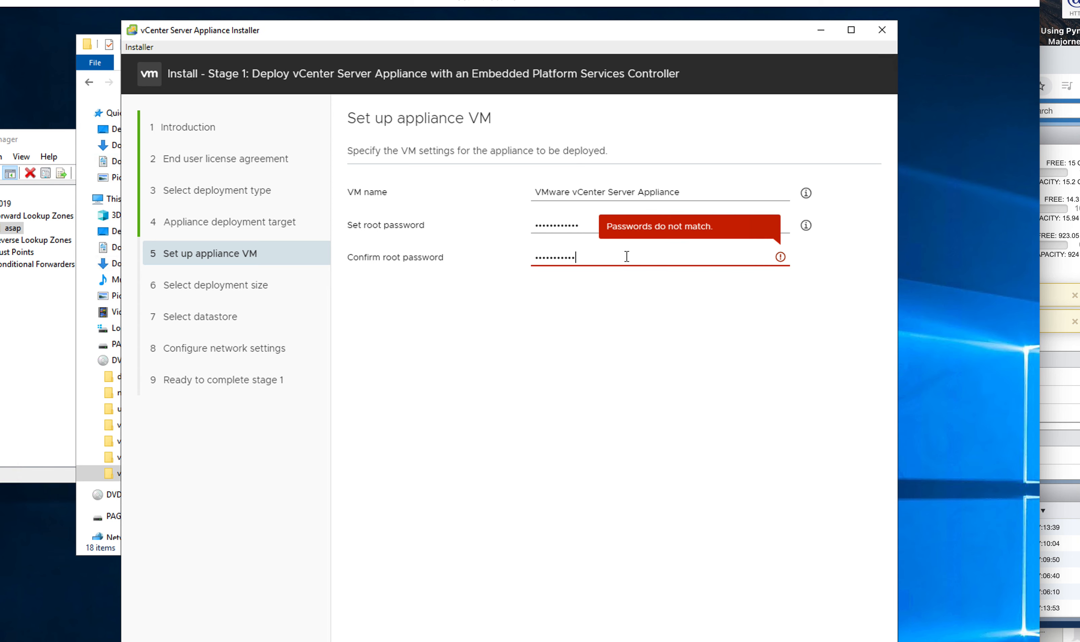
scroll(649, 303, down, 7)
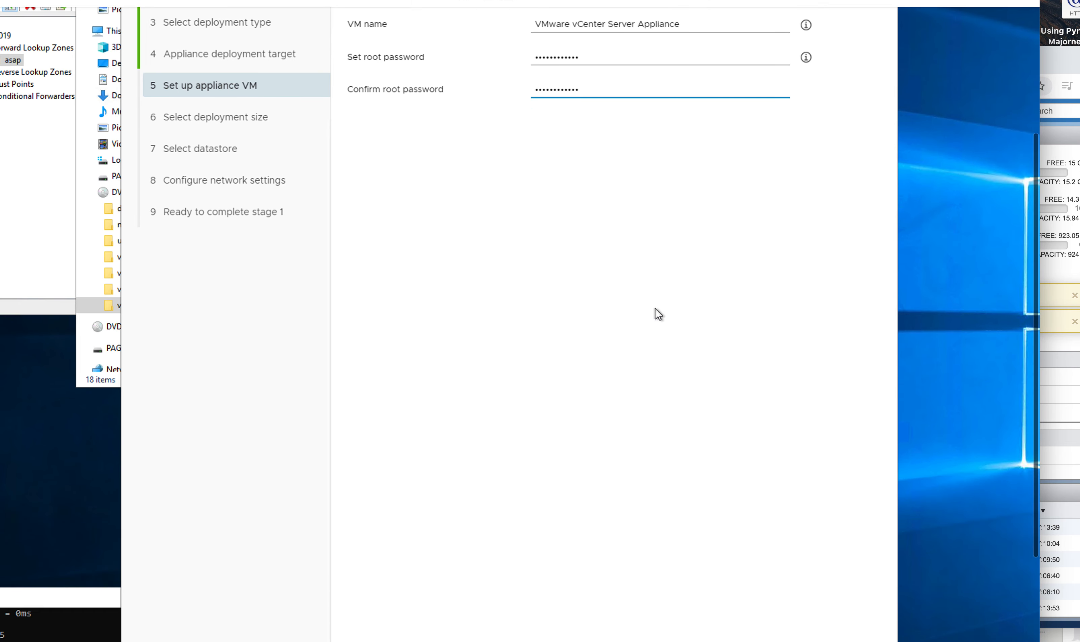
click(855, 588)
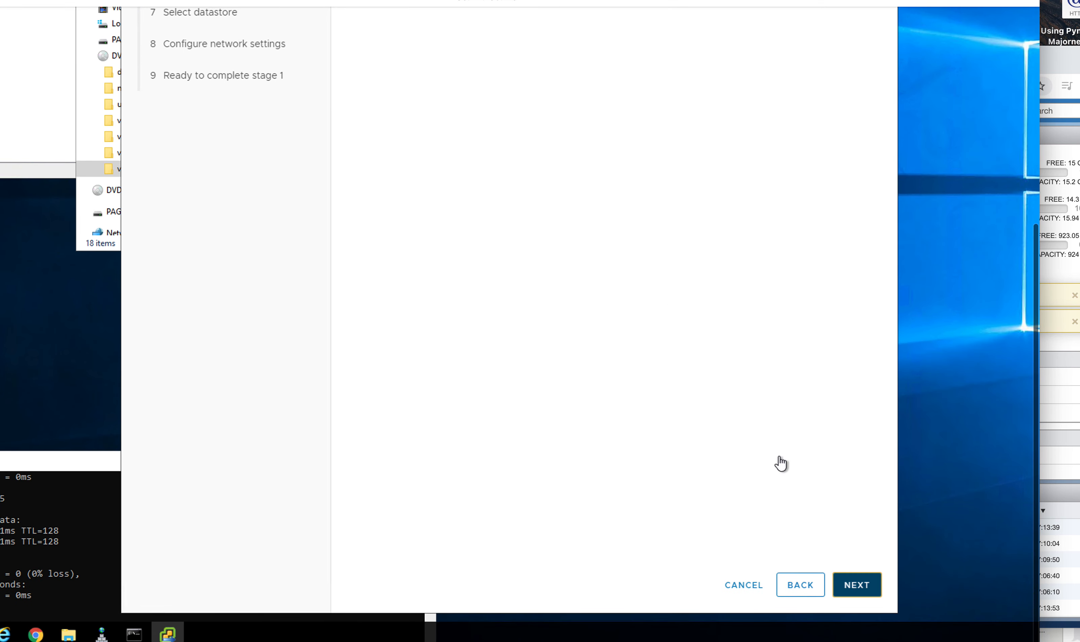
Step: Keep the Tiny deployment size and continue to datastore selection
scroll(687, 363, up, 4)
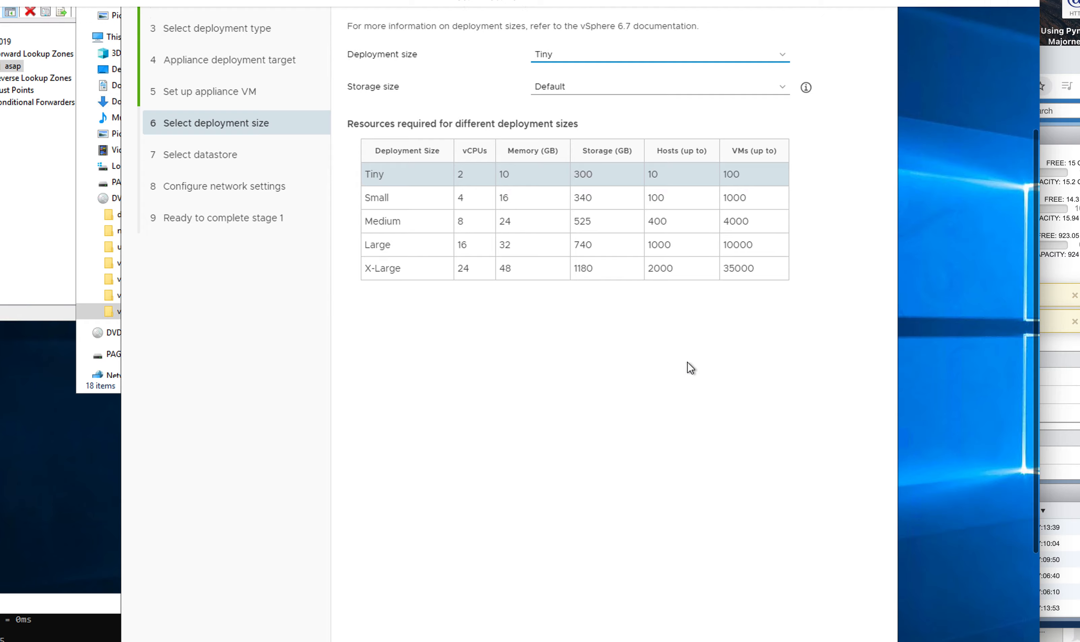
scroll(689, 368, down, 4)
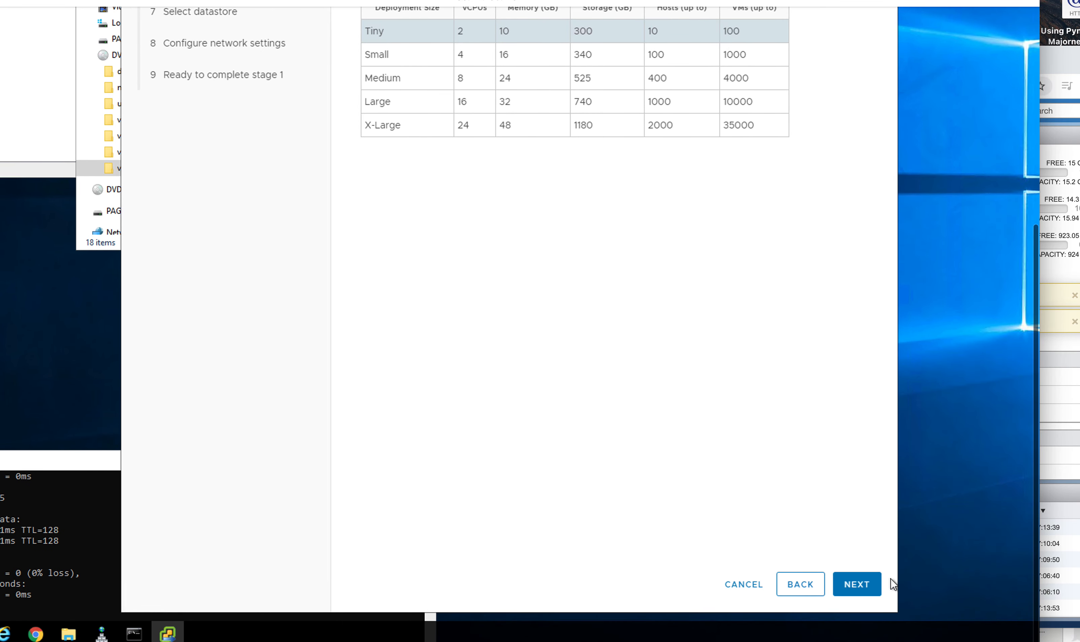
click(872, 587)
scroll(792, 464, up, 3)
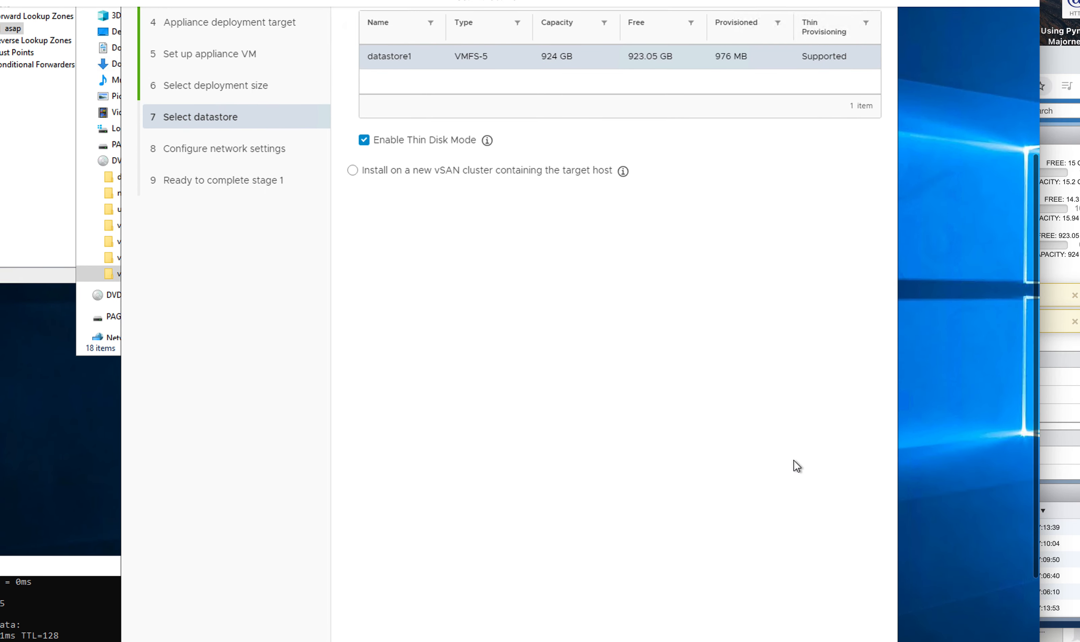
Step: Keep datastore1, set the appliance network to Vmware Network, then go back to datastore selection
scroll(790, 456, down, 3)
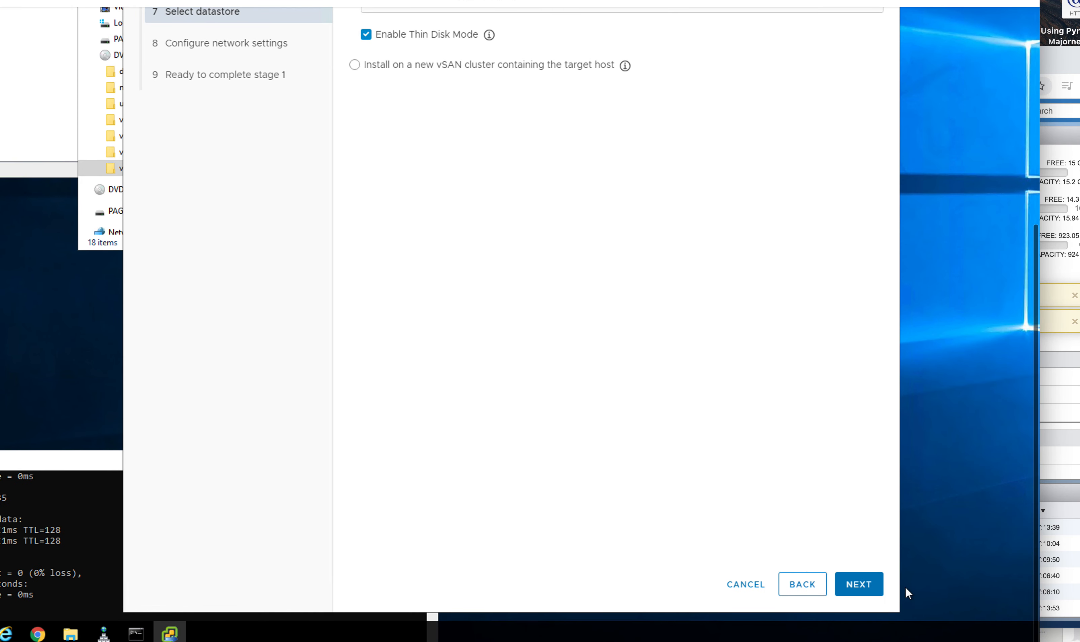
click(861, 586)
scroll(781, 418, up, 4)
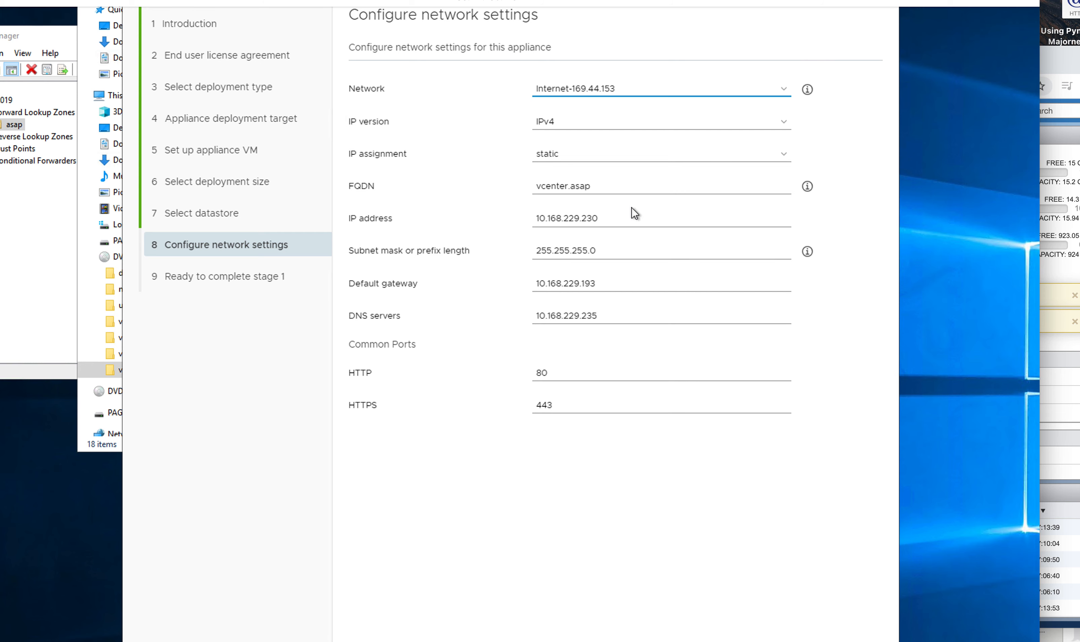
click(639, 97)
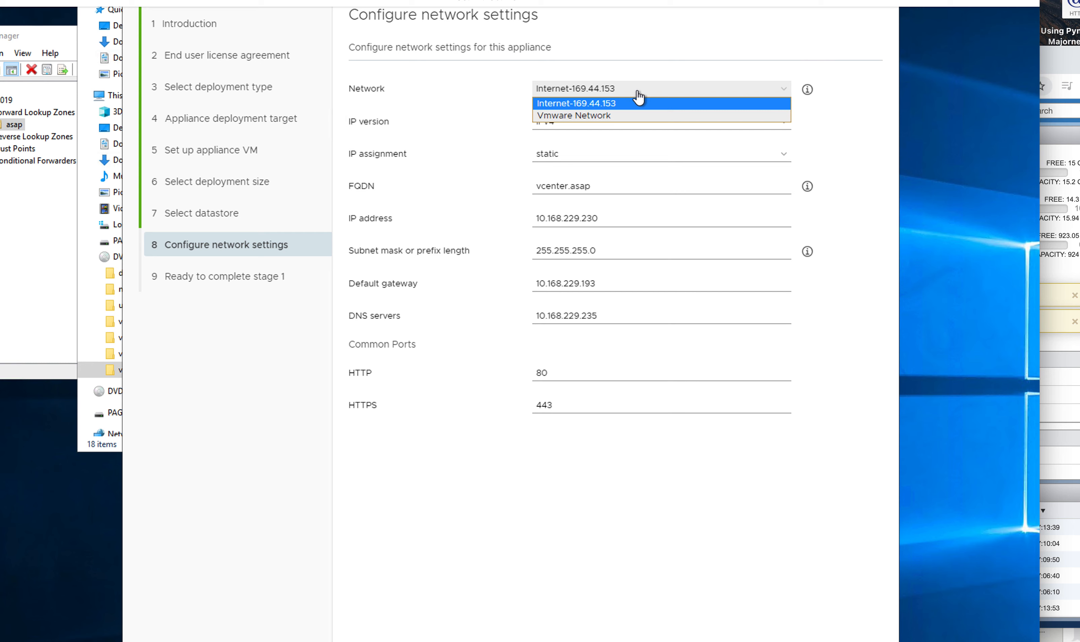
click(590, 117)
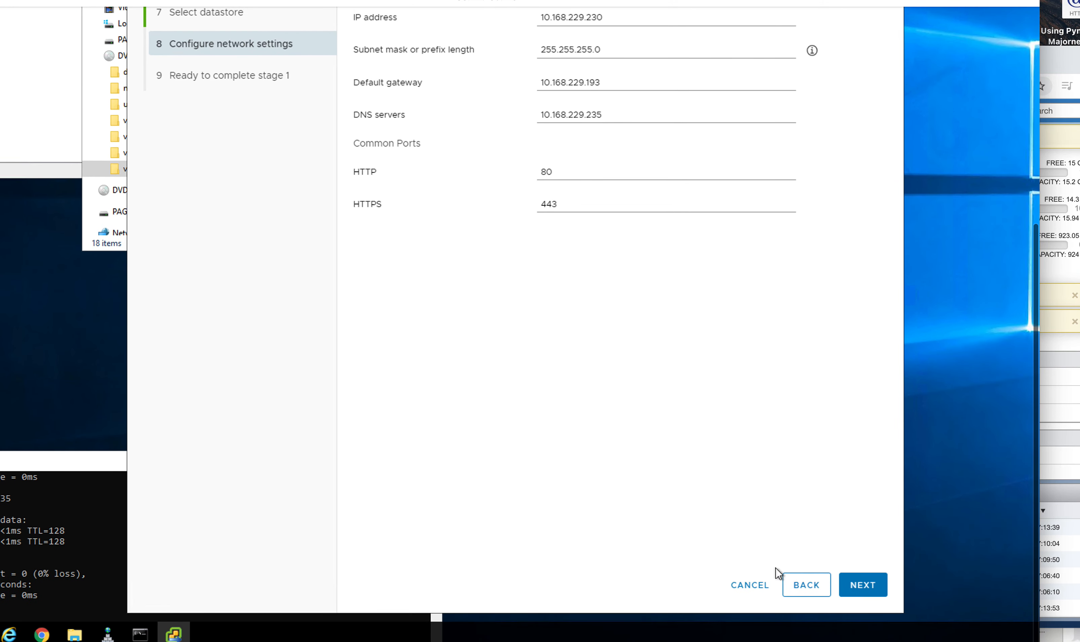
click(805, 590)
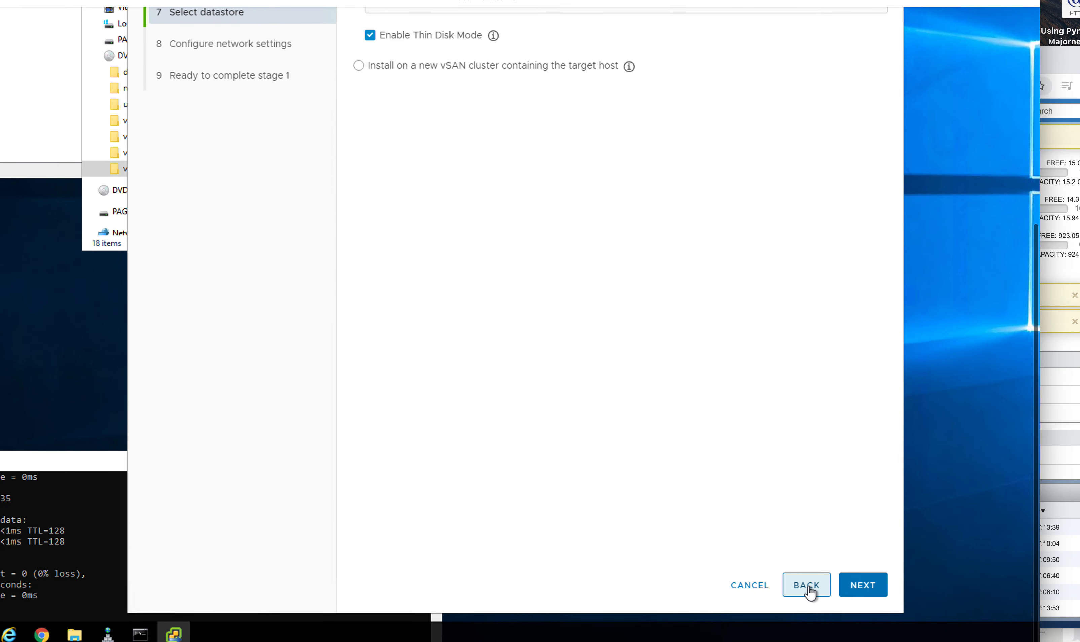
Step: Step back past deployment size and VM setup to the deployment target page for esxi01.asap
click(809, 589)
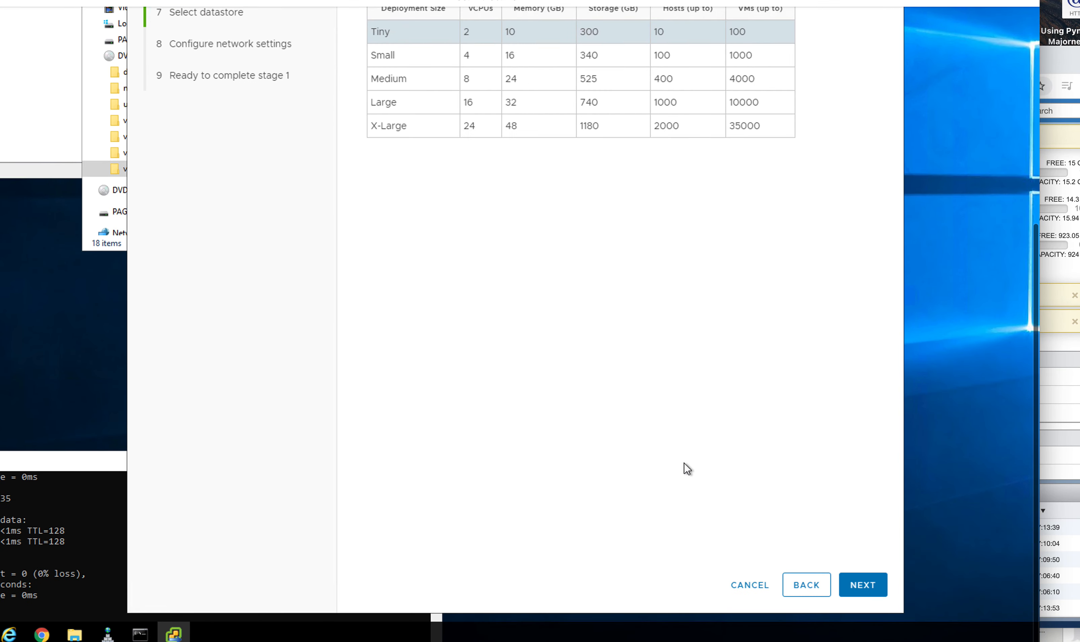
click(800, 588)
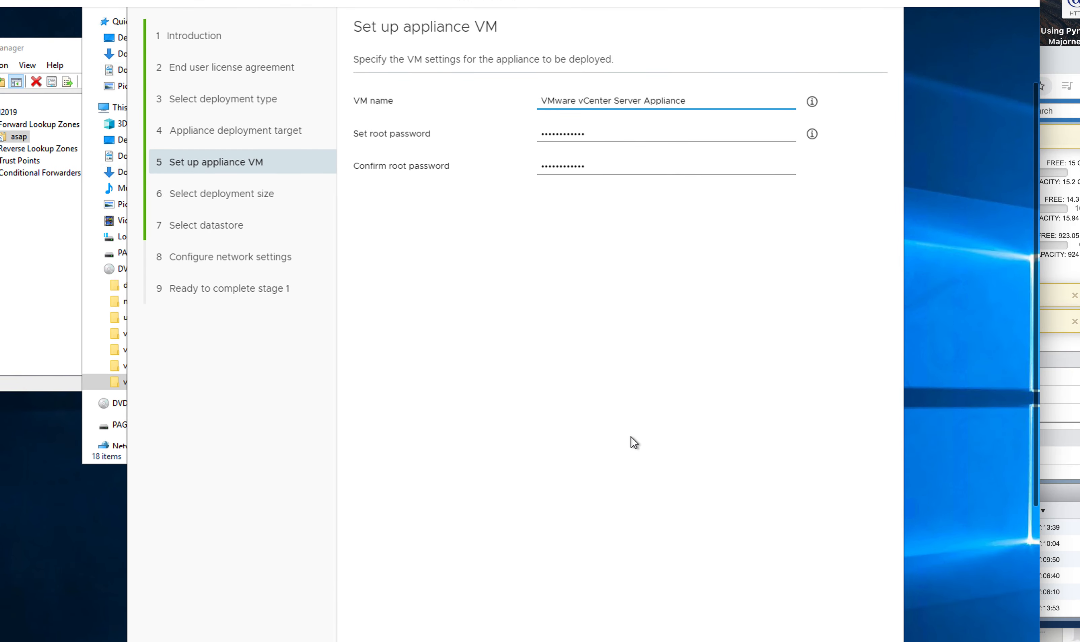
click(800, 585)
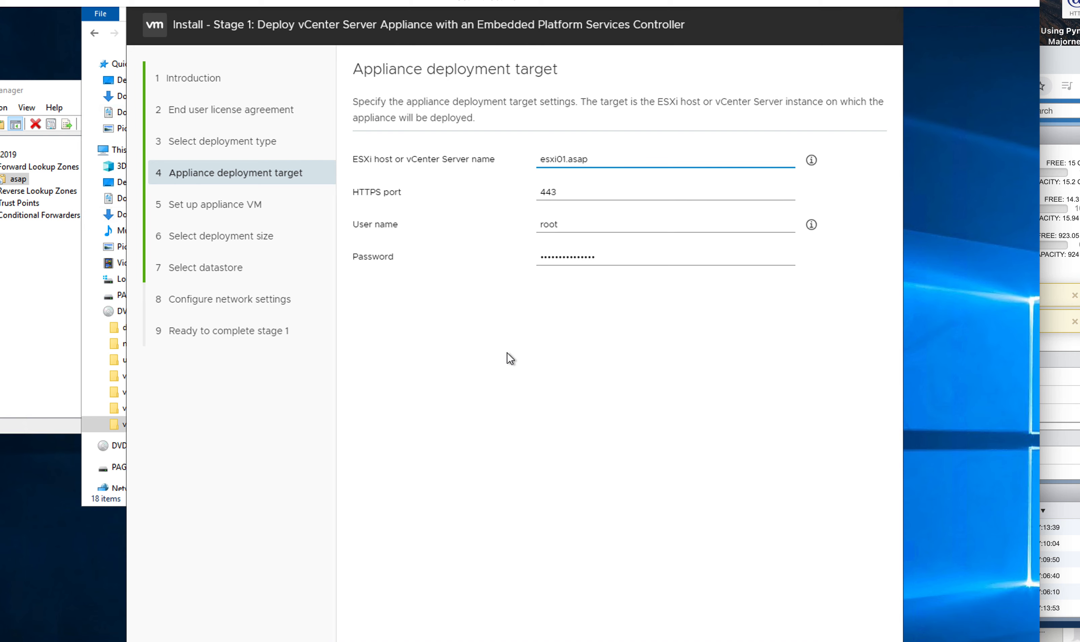
Step: Copy the ESXi host IP 10.168.229.245 from the ping output in Command Prompt
drag(264, 355, 402, 255)
click(472, 501)
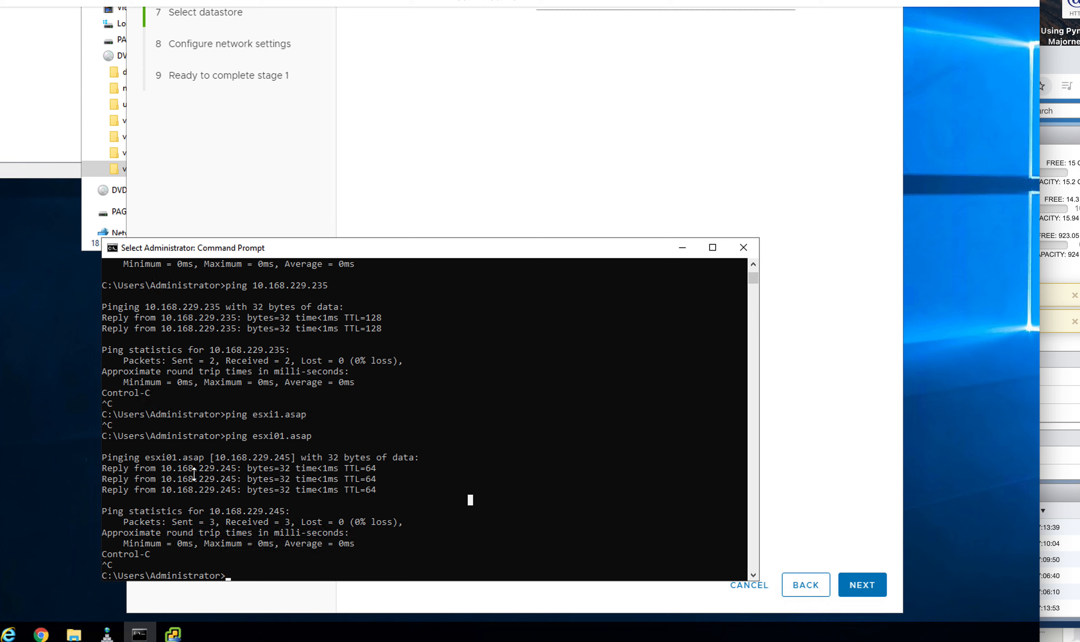
drag(212, 458, 289, 457)
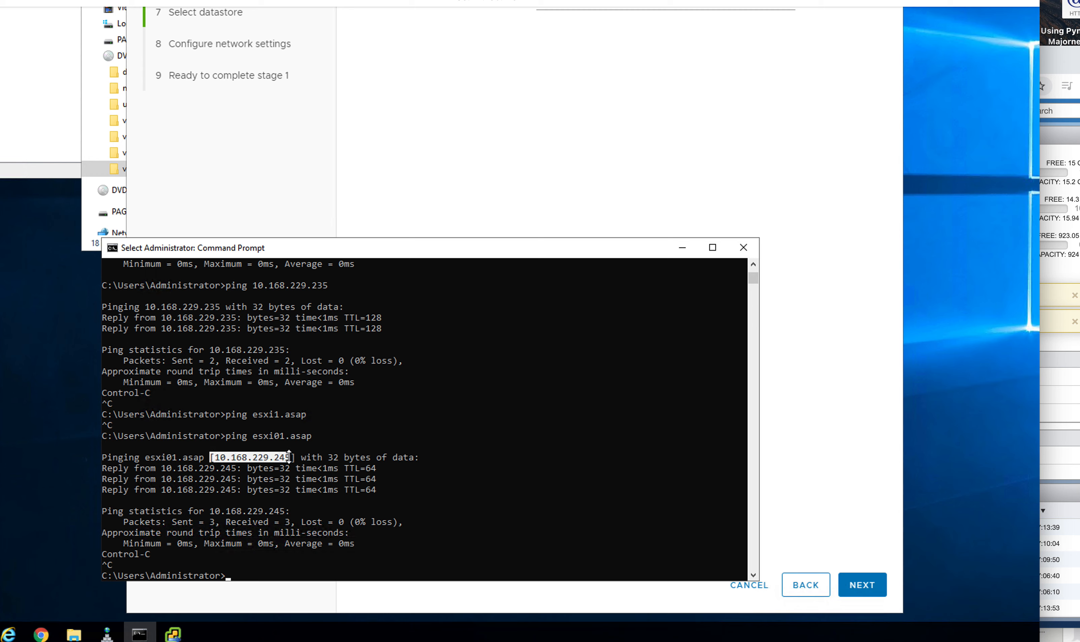
click(113, 248)
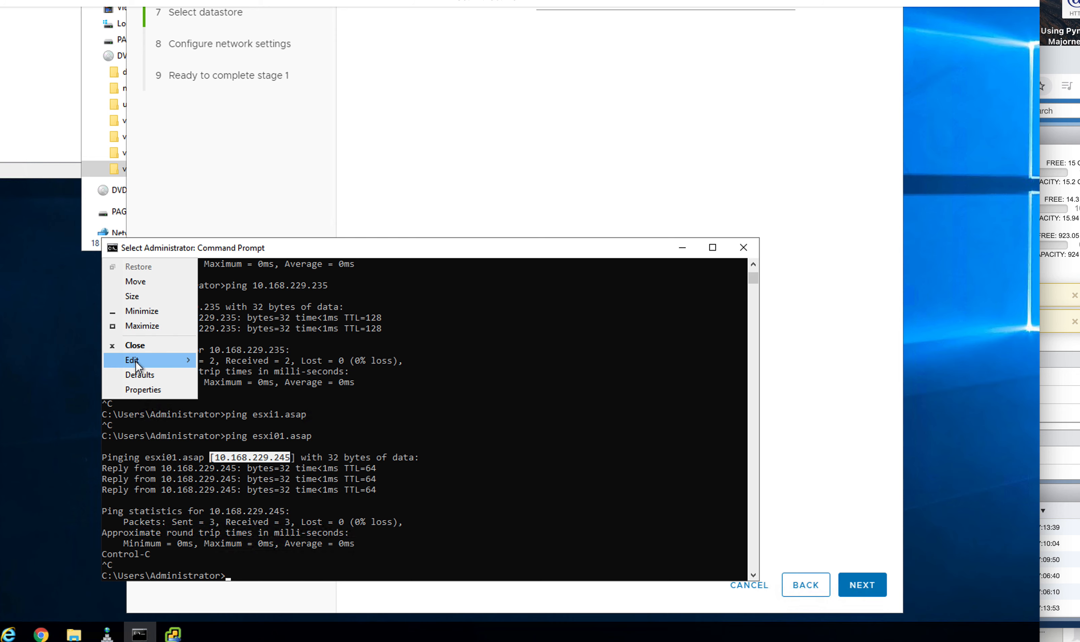
mouse_move(143, 363)
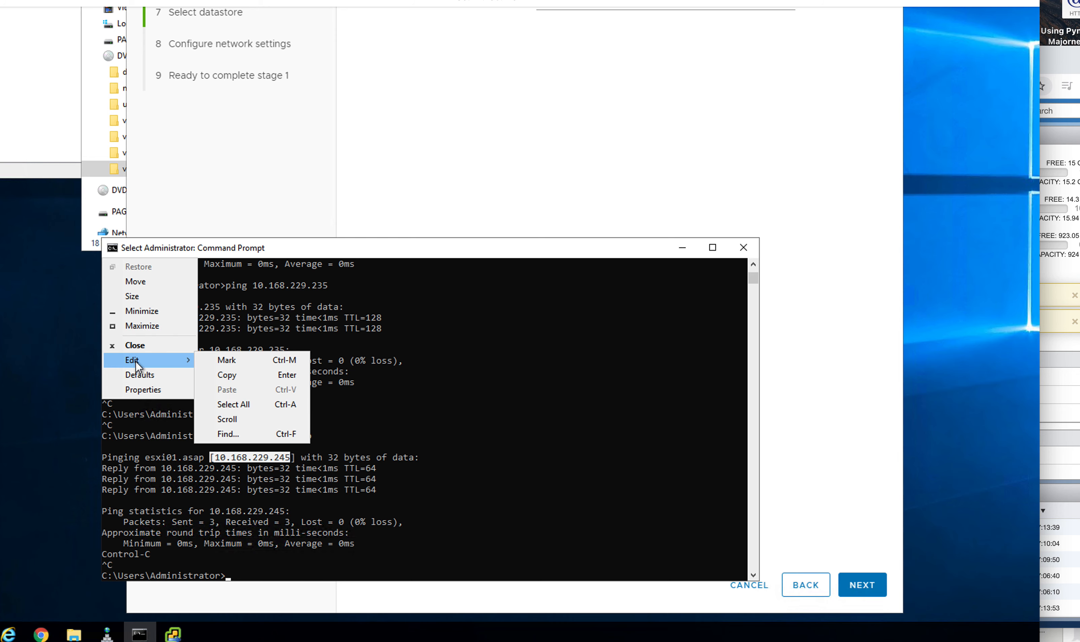
click(224, 376)
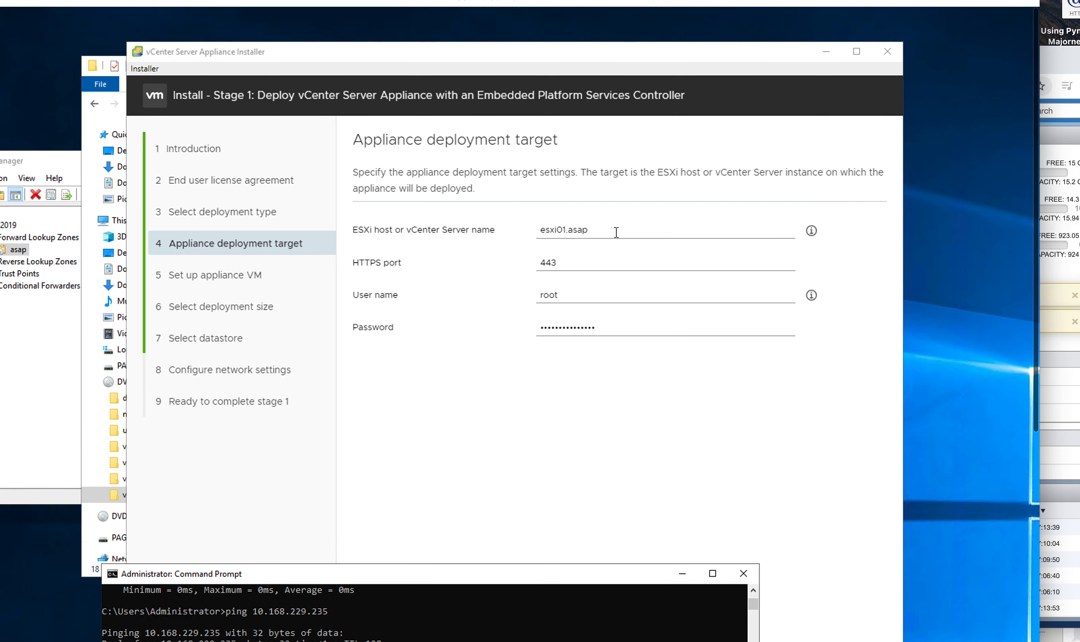
click(613, 232)
Step: Replace esxi01.asap with IP 10.168.229.245 as the ESXi host and accept its certificate
key(BackSpace)
key(BackSpace)
key(BackSpace)
key(BackSpace)
key(BackSpace)
key(BackSpace)
key(BackSpace)
key(BackSpace)
key(BackSpace)
key(BackSpace)
key(BackSpace)
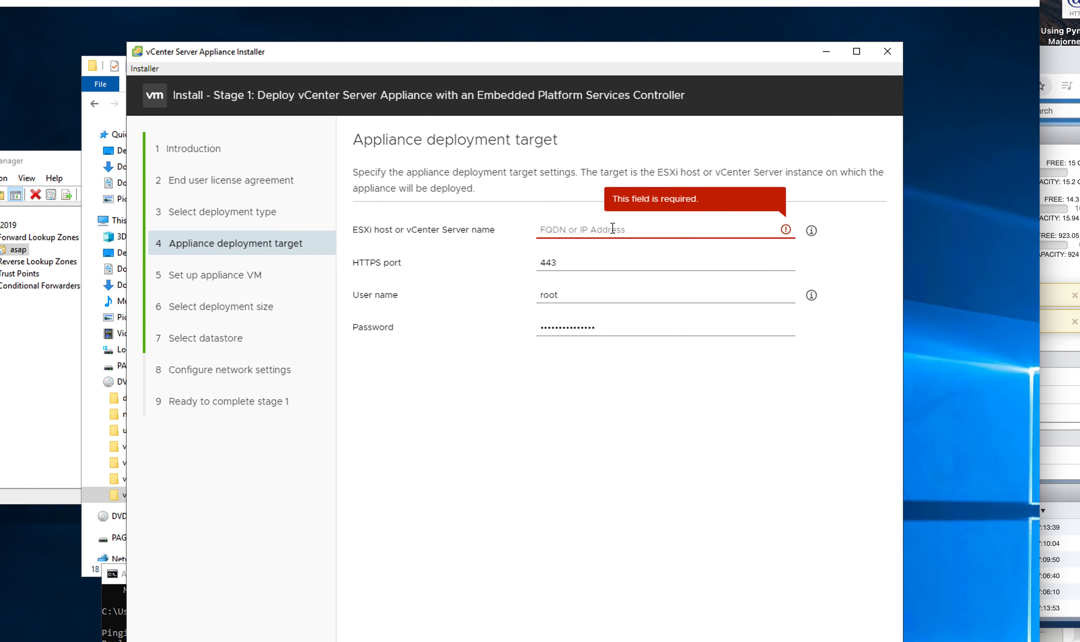
key(ctrl+v)
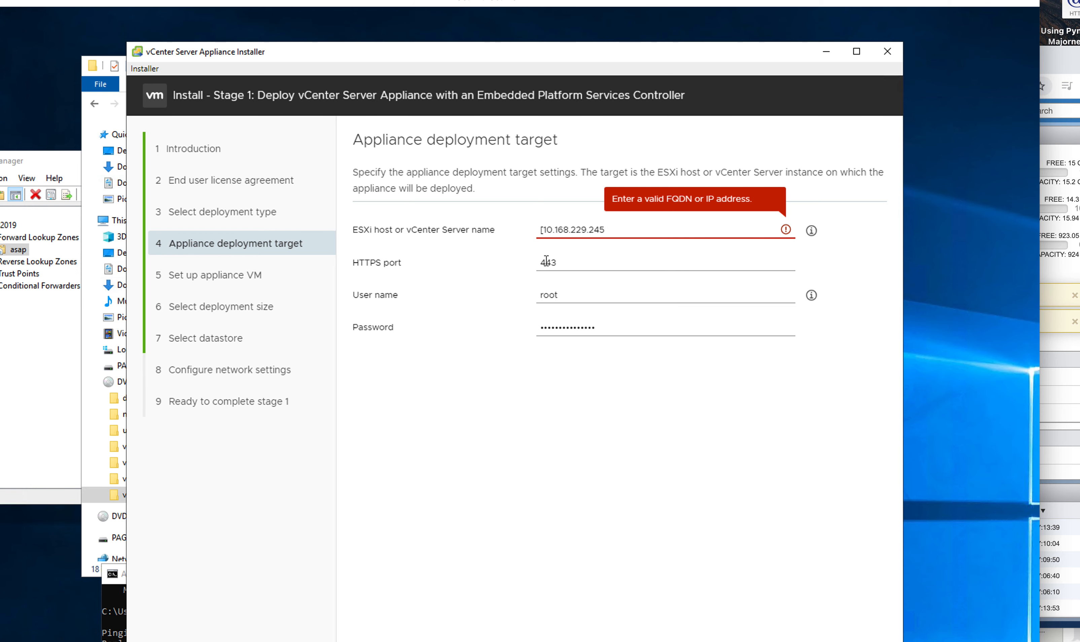
key(BackSpace)
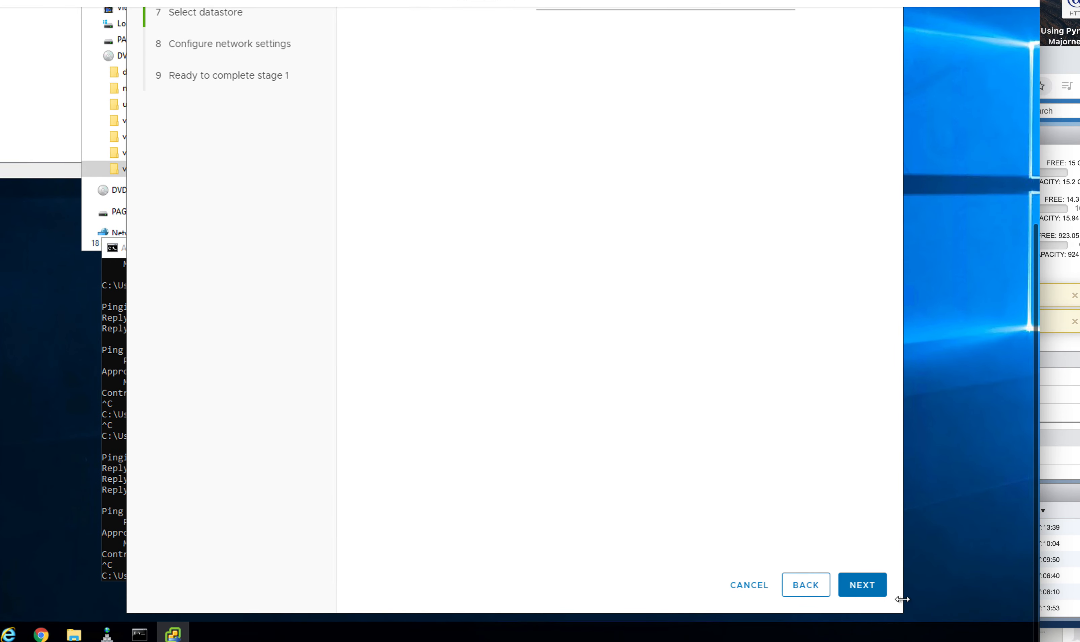
click(870, 587)
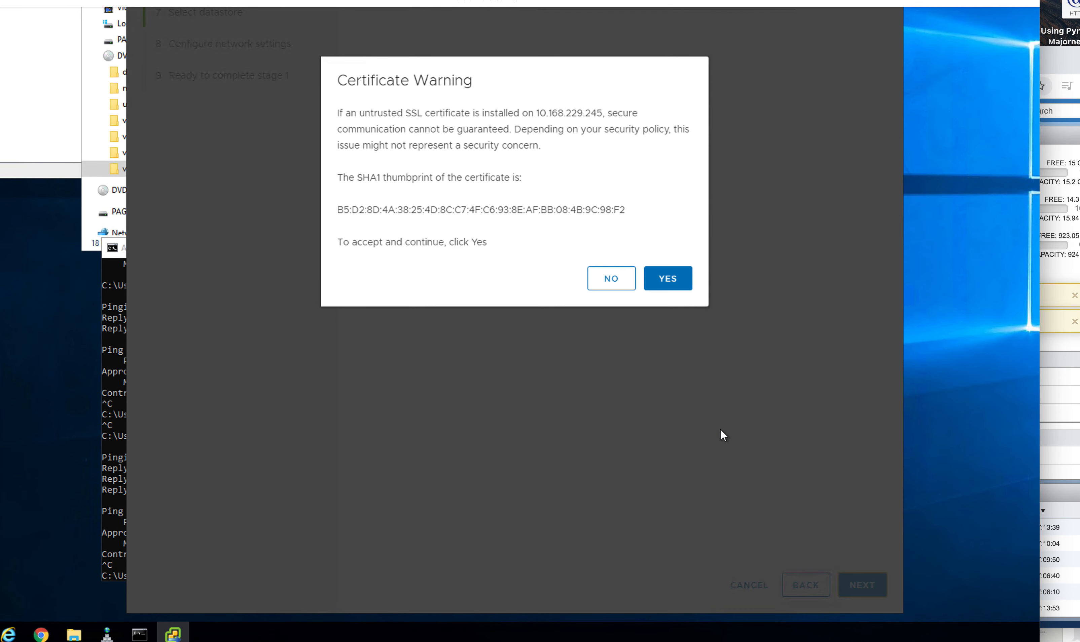
click(668, 279)
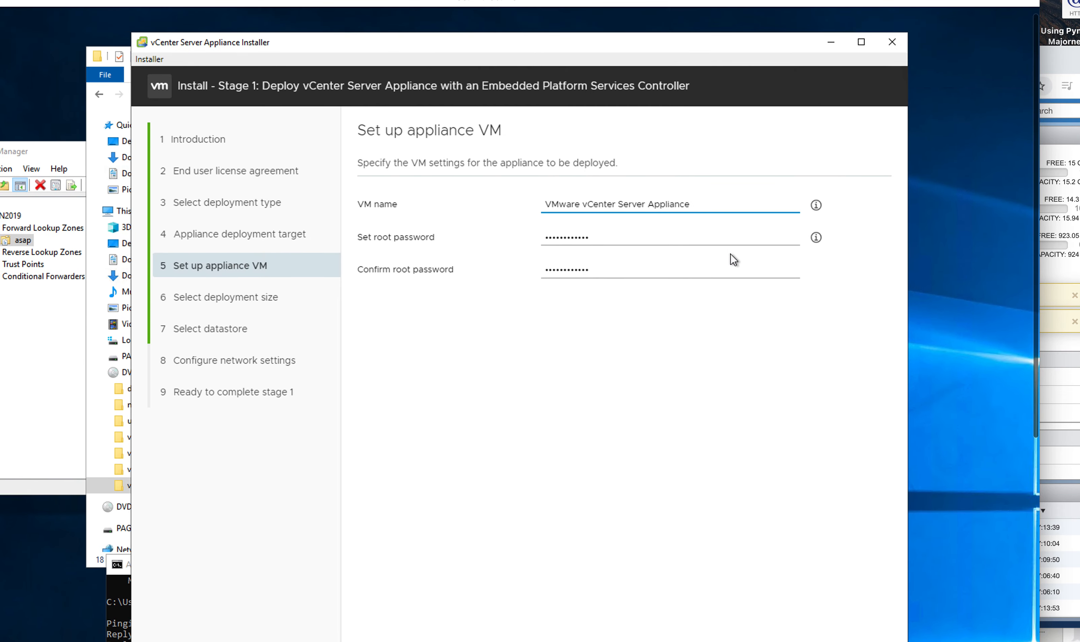
Step: Advance through size, datastore and network pages, review the vcenter.asap summary, and start deployment
click(867, 590)
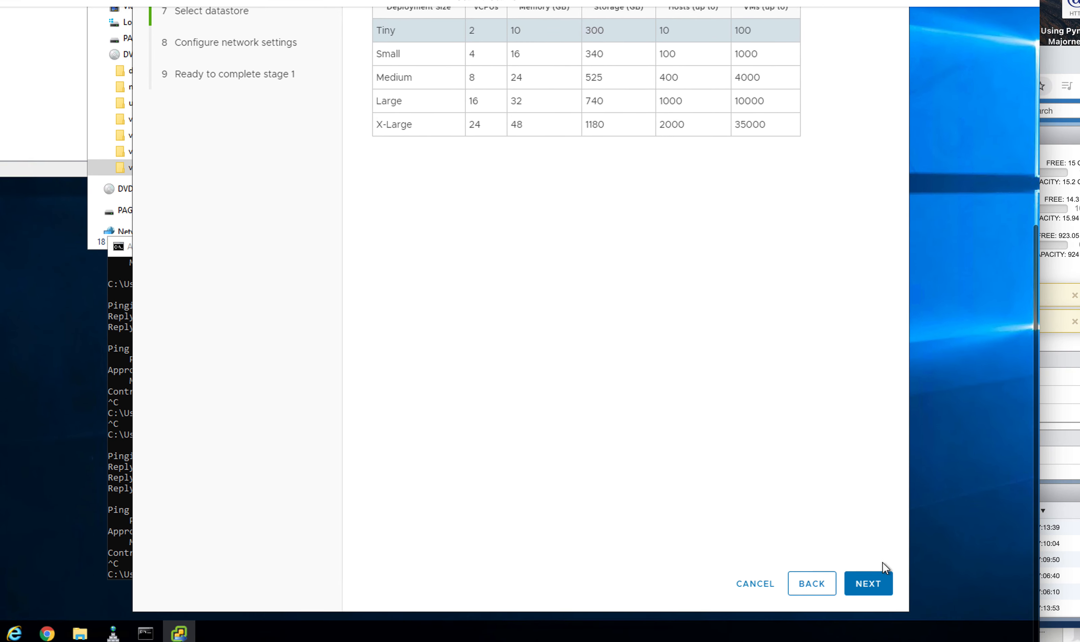
click(870, 639)
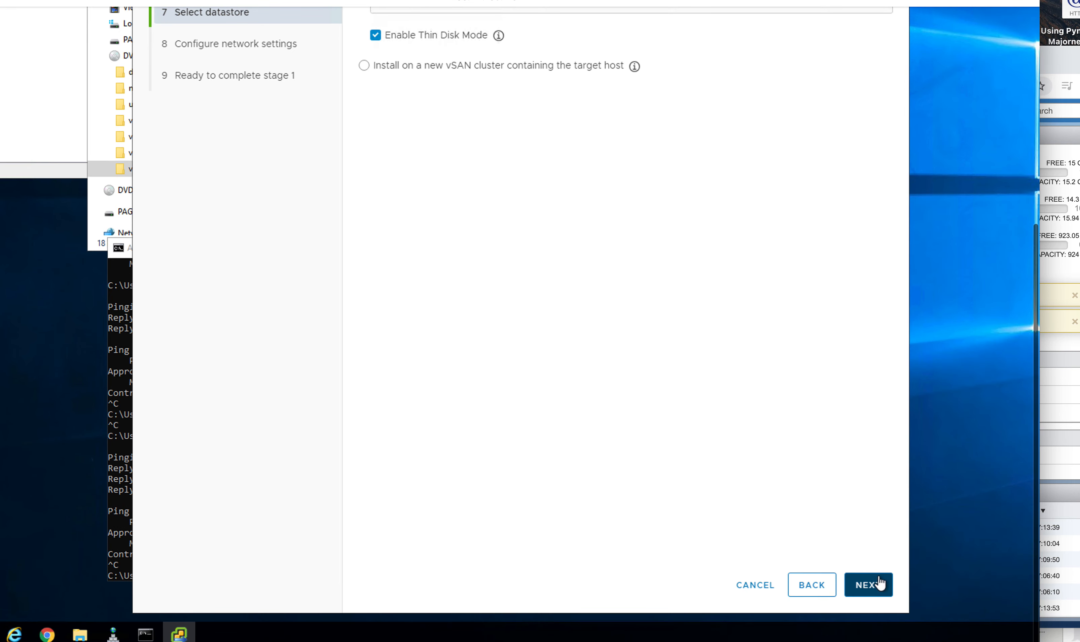
click(879, 586)
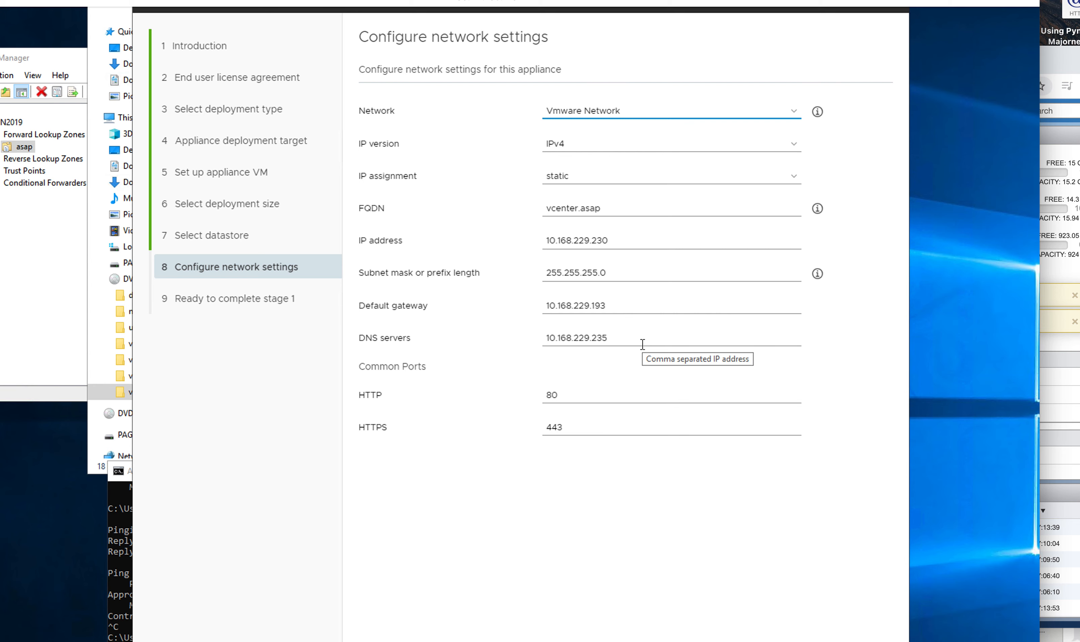
scroll(642, 346, down, 5)
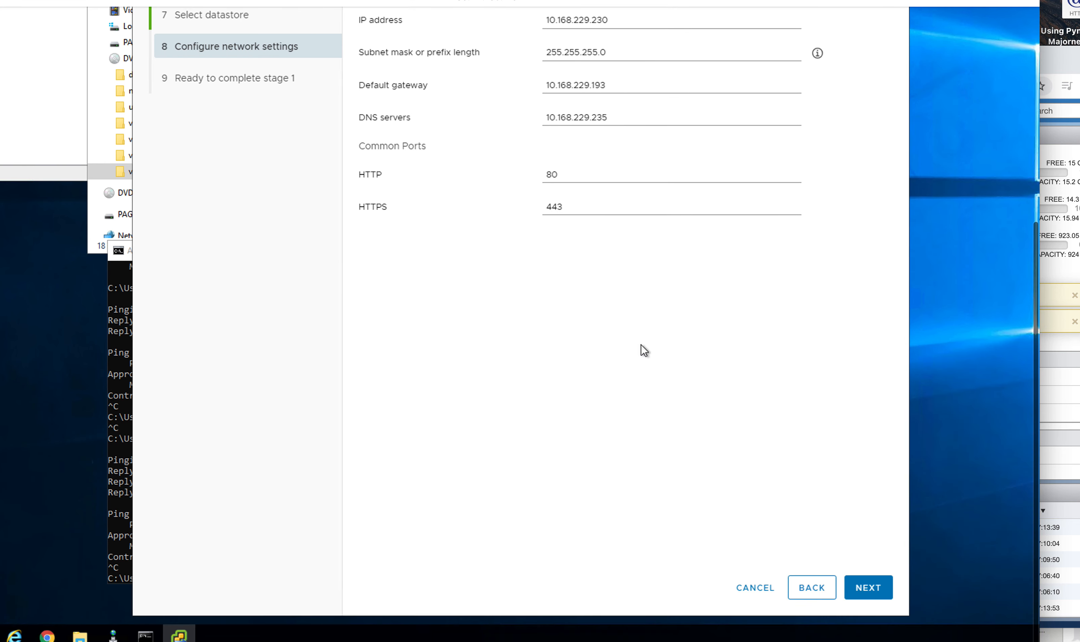
click(867, 587)
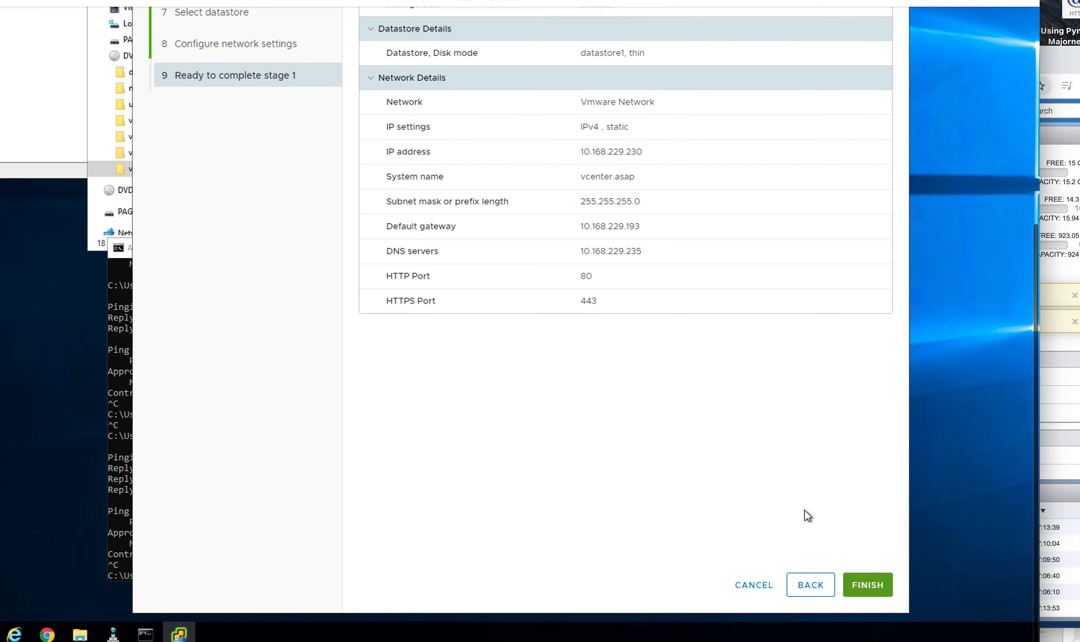
click(868, 586)
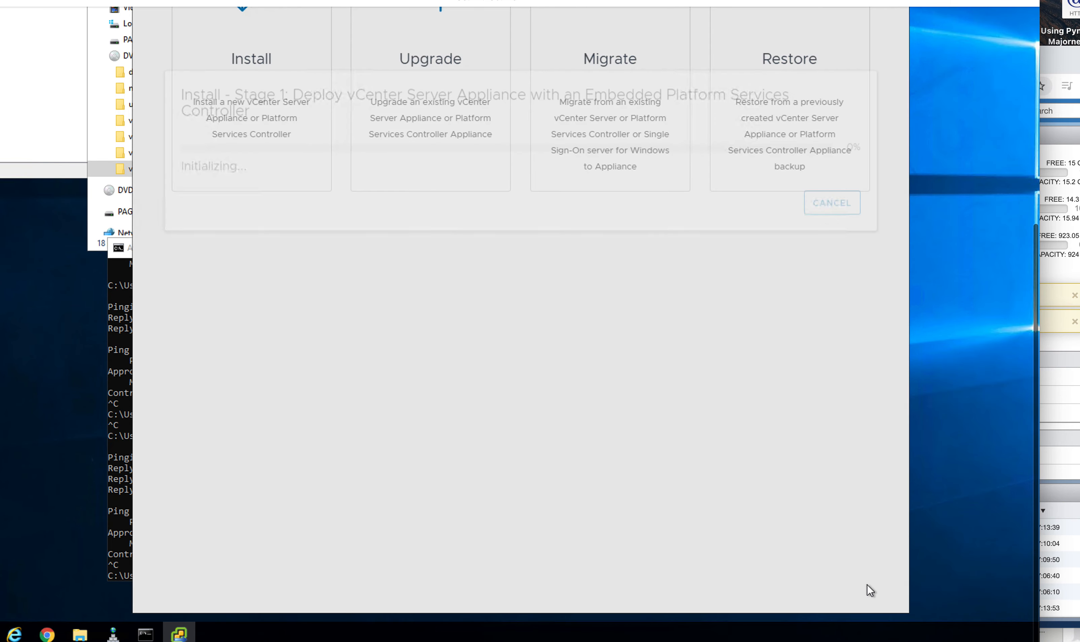
Step: Wait for stage 1 to reach 80%, then switch to the ESXi Host Client login page
scroll(721, 473, up, 1)
scroll(721, 473, up, 2)
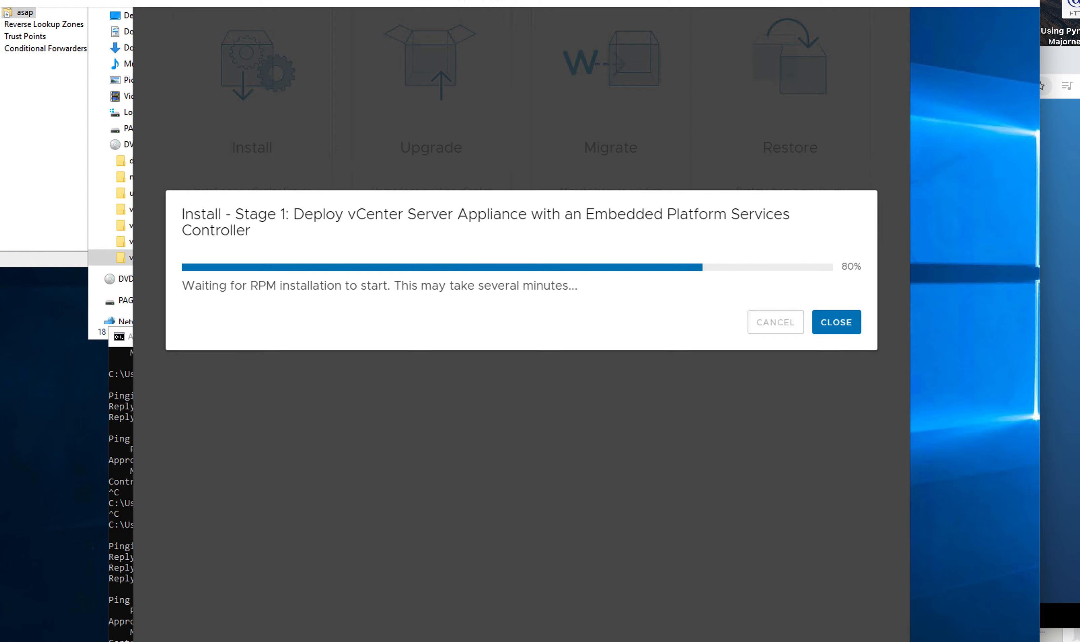
key(super+Tab)
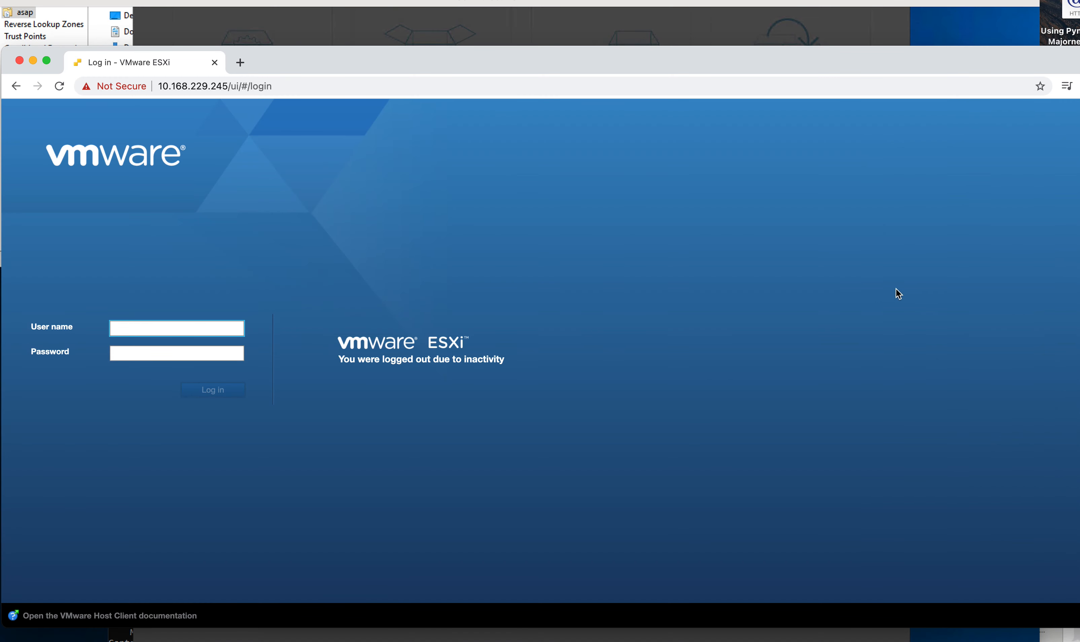
Step: Move the ESXi login window aside so the installer's Stage 1 progress (80%) shows again
drag(826, 68, 1079, 70)
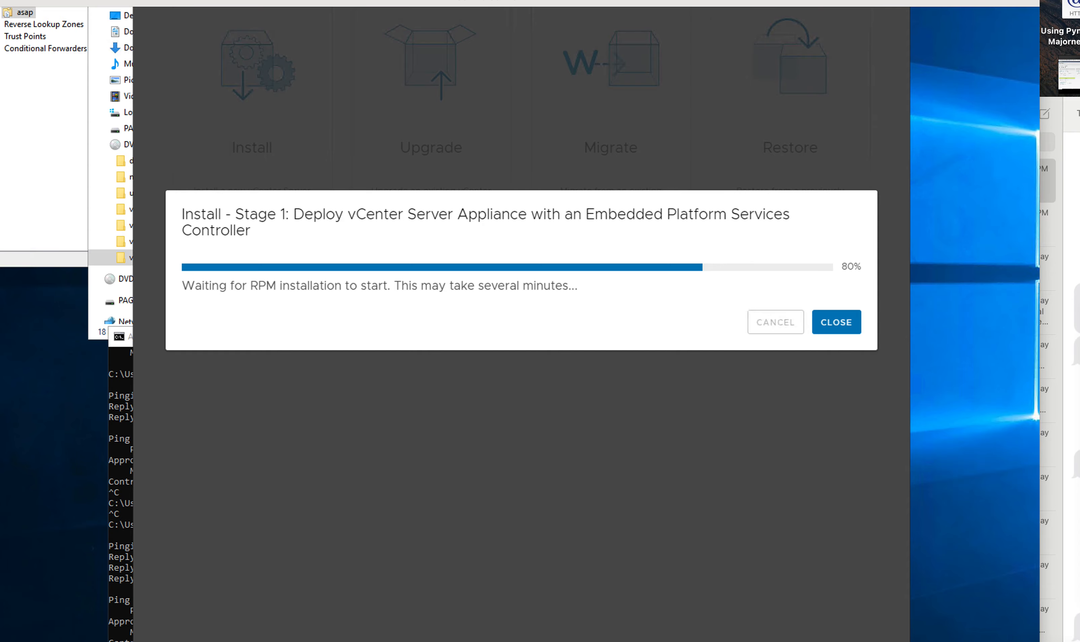
Step: Open the VMware vCenter Server Appliance VM (10.168.229.230) from Virtual Machines, then move the window aside
drag(1078, 150, 422, 48)
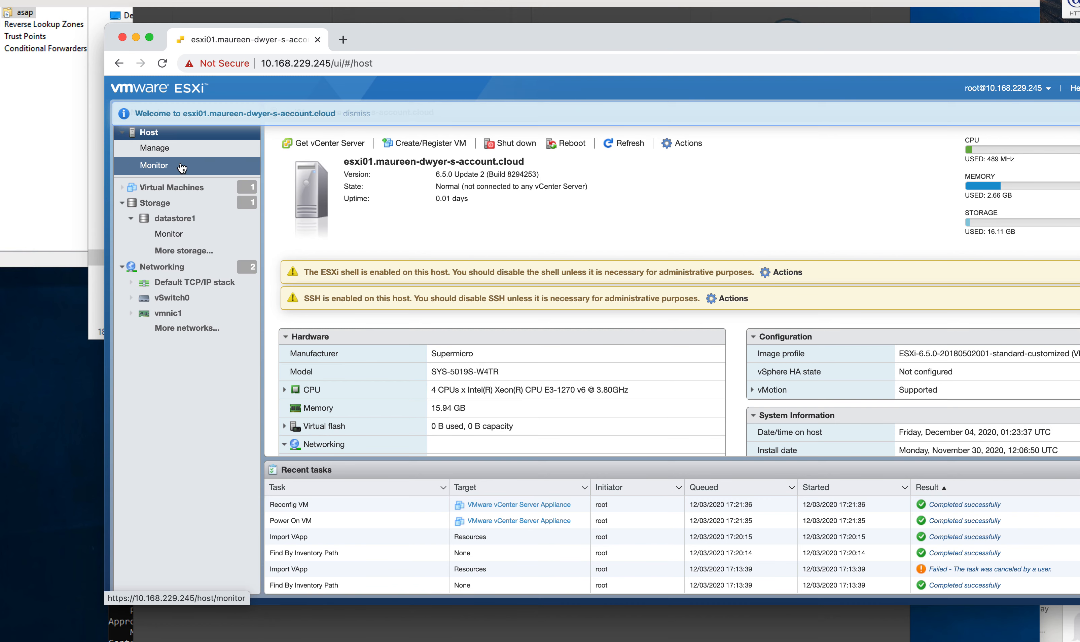
click(174, 189)
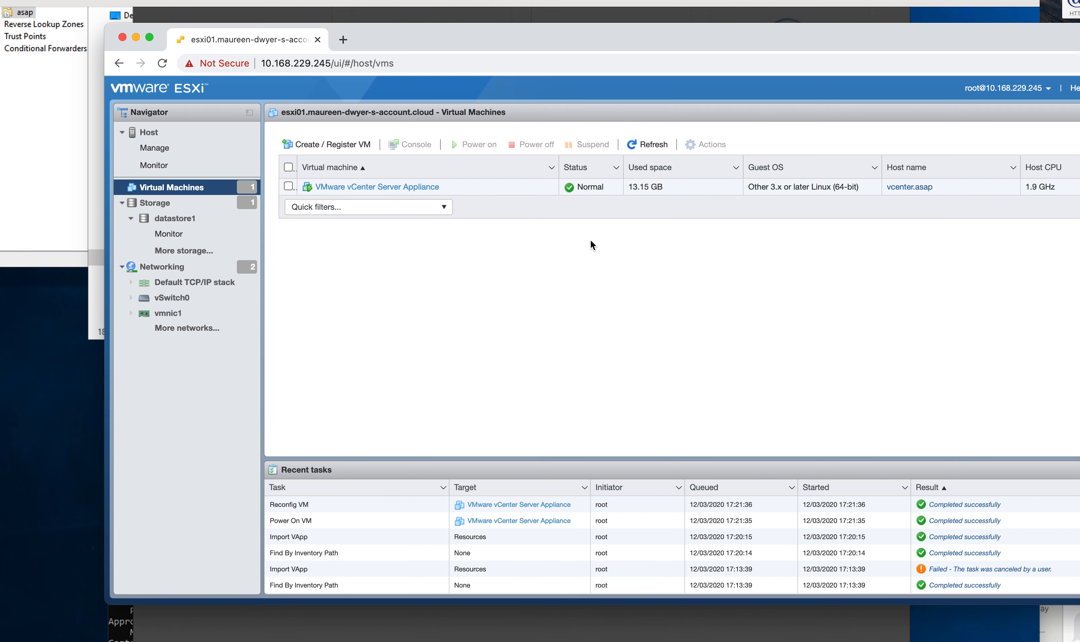
click(379, 189)
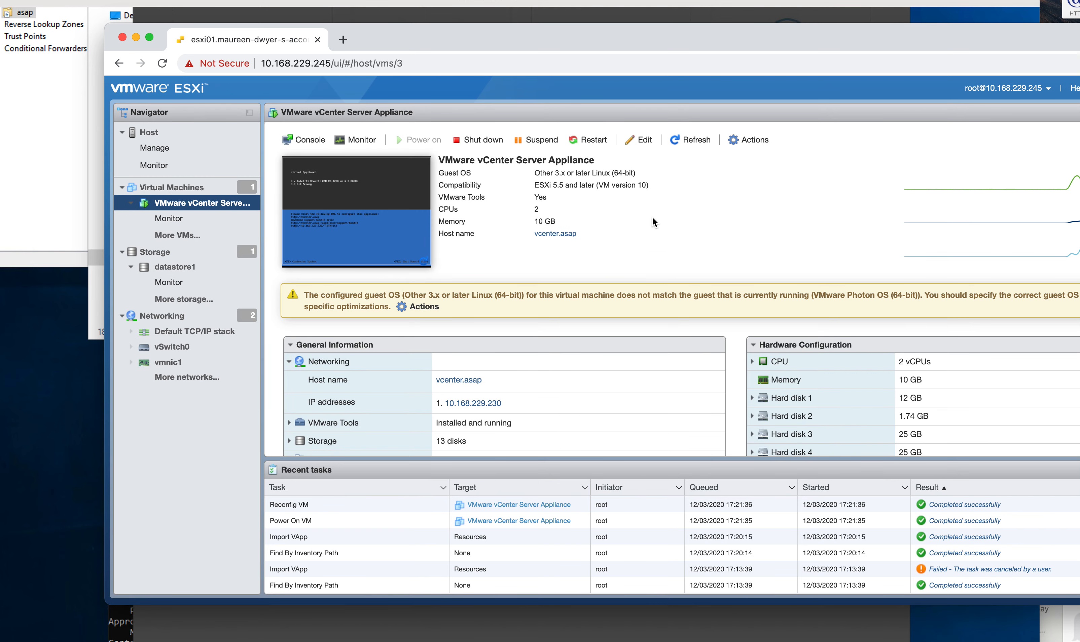
drag(421, 31, 1025, 268)
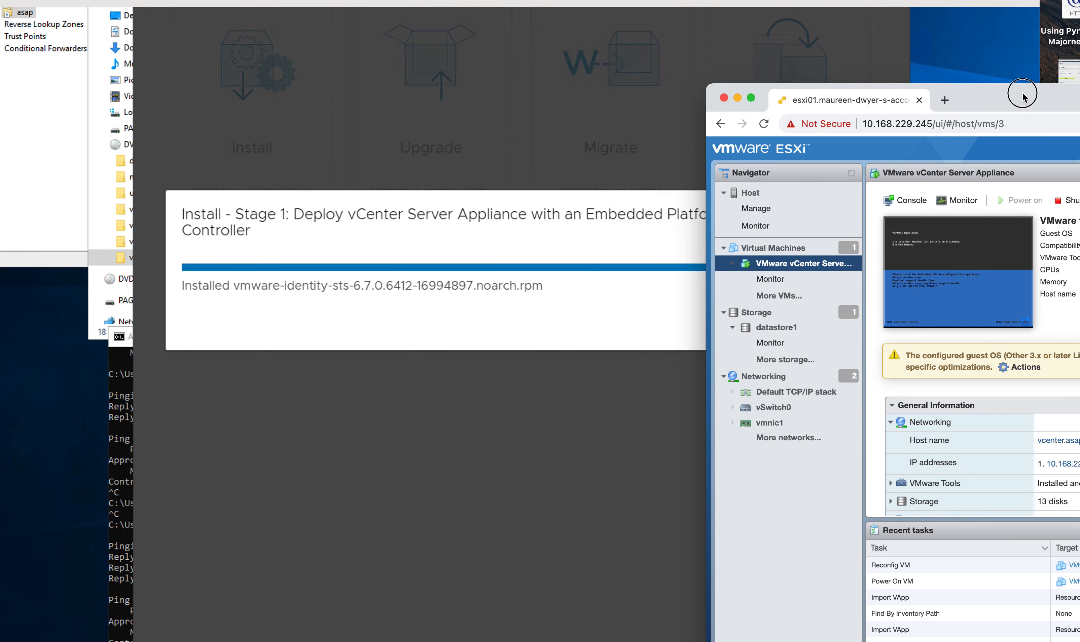
drag(1029, 312, 838, 244)
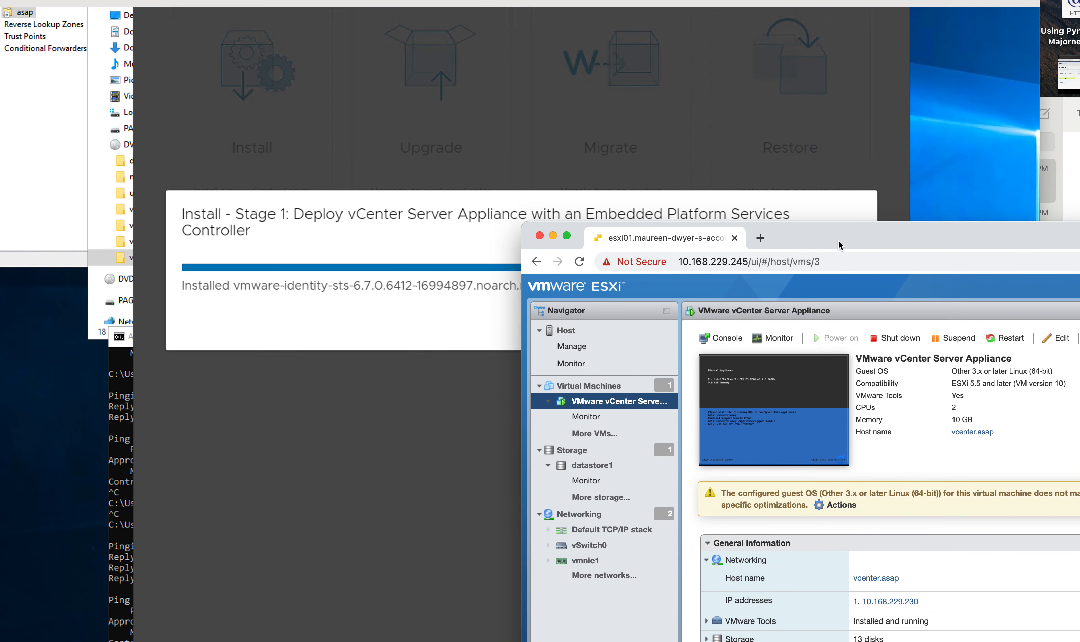
click(754, 414)
drag(801, 238, 482, 63)
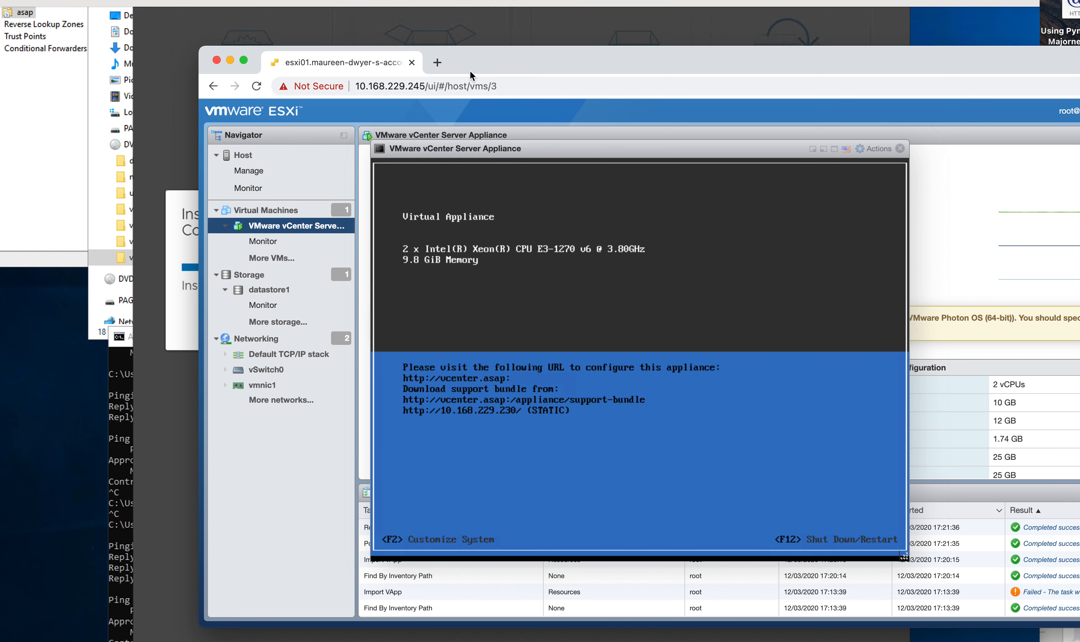
drag(484, 53, 1079, 239)
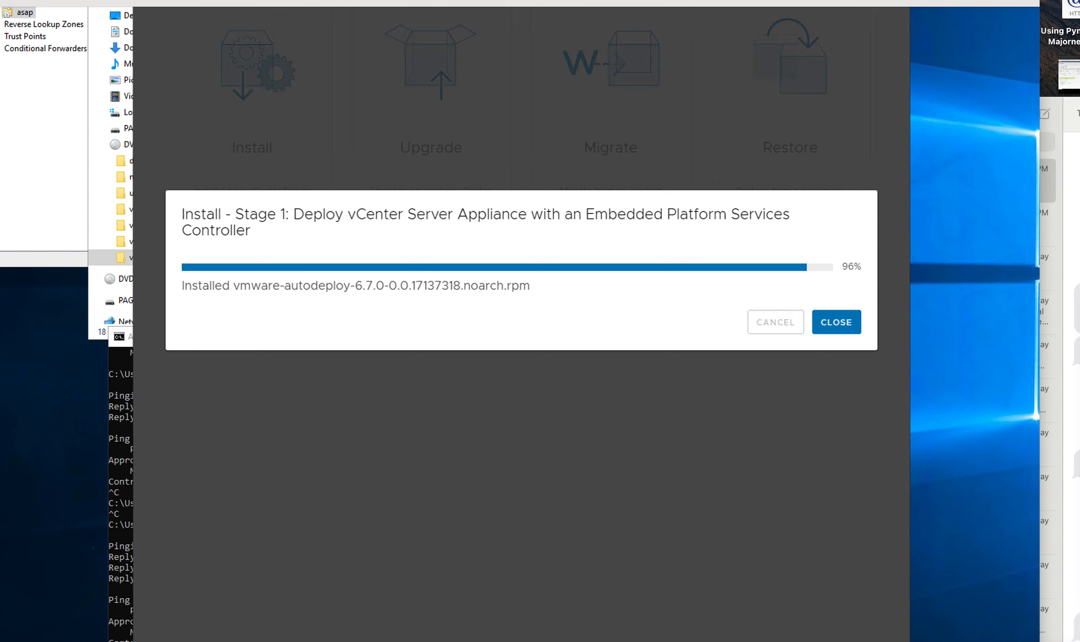
Step: Reposition the ESXi window while Stage 1 finishes deploying with an Embedded Platform Services Controller
drag(1078, 154, 568, 103)
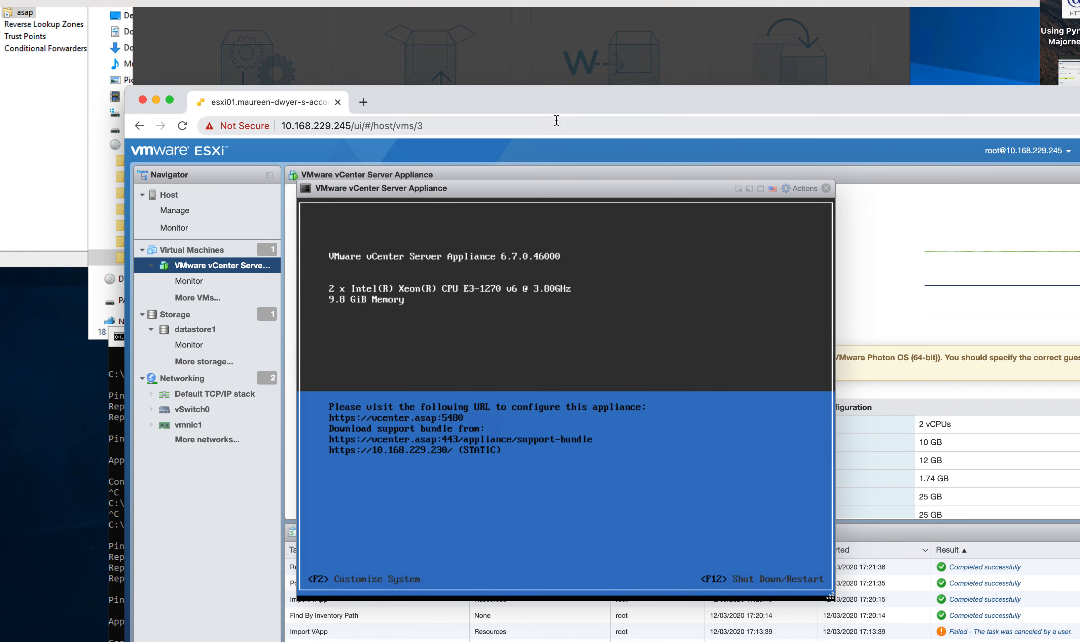
drag(548, 112, 477, 161)
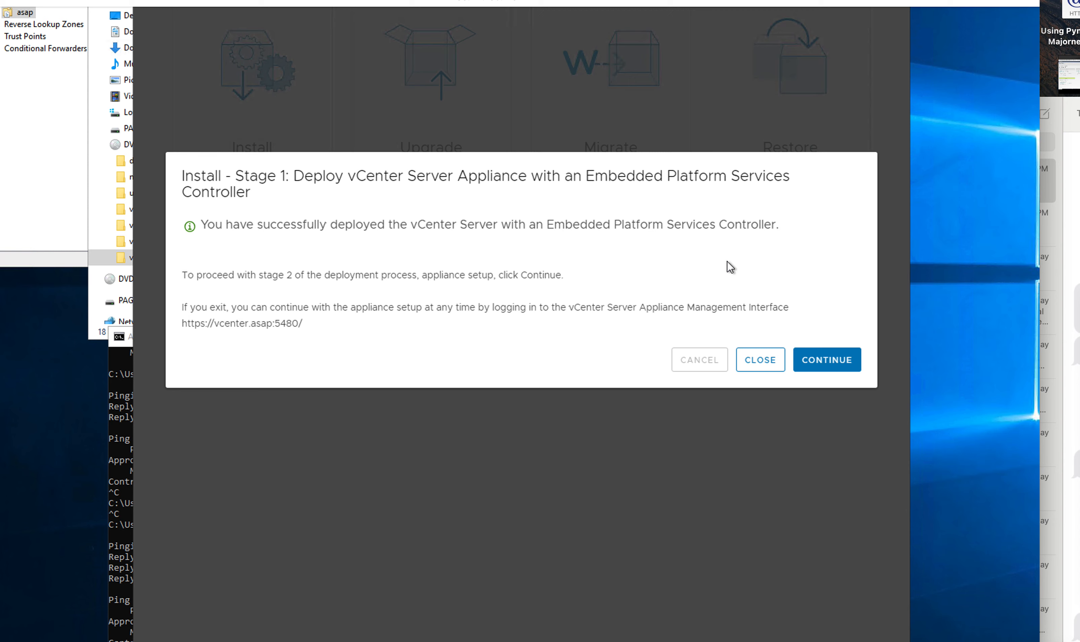
Step: Continue from the Stage 1 success dialog to the Stage 2 Introduction page
click(826, 366)
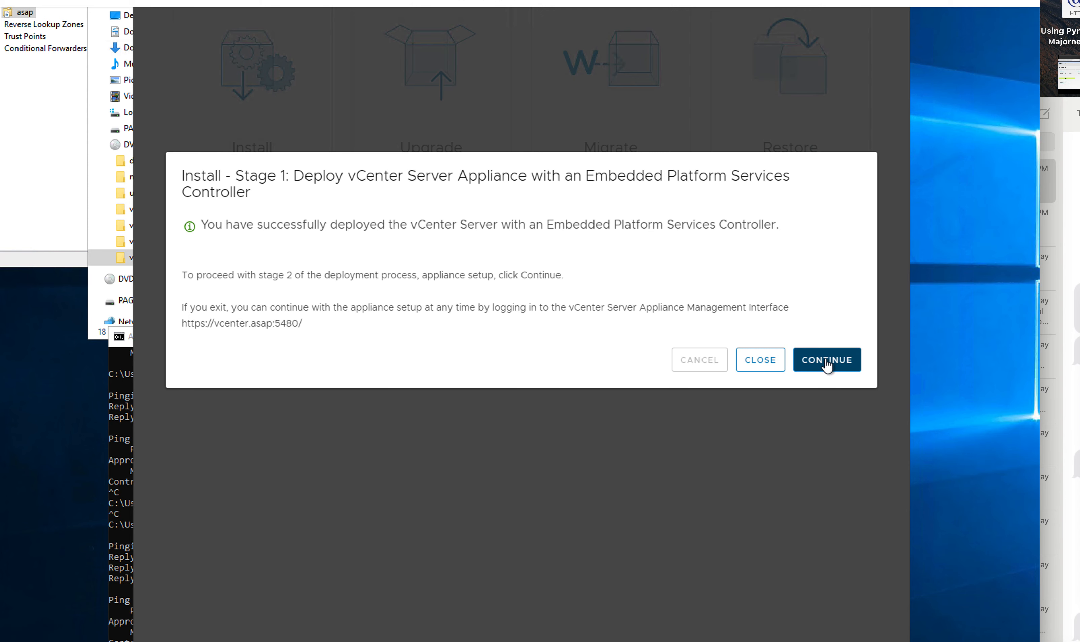
click(826, 365)
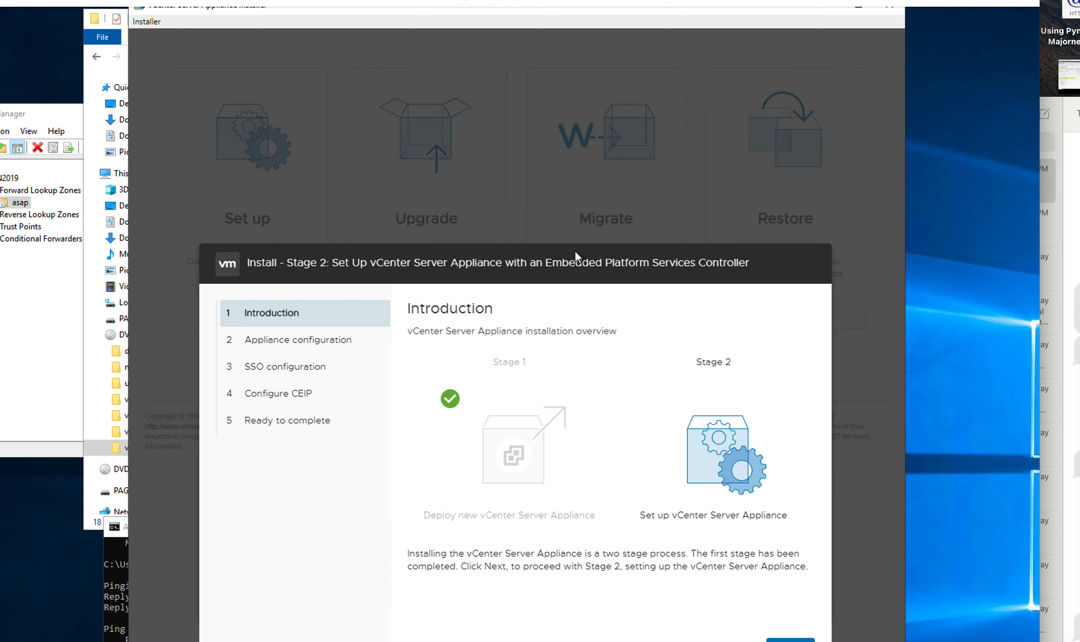
drag(796, 267, 773, 227)
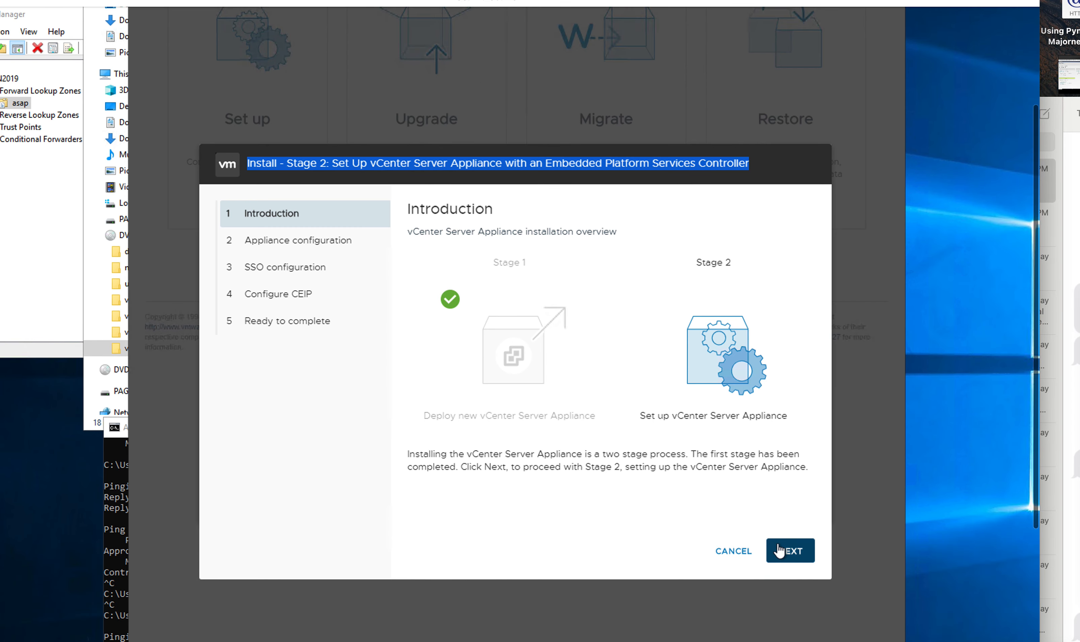
click(777, 549)
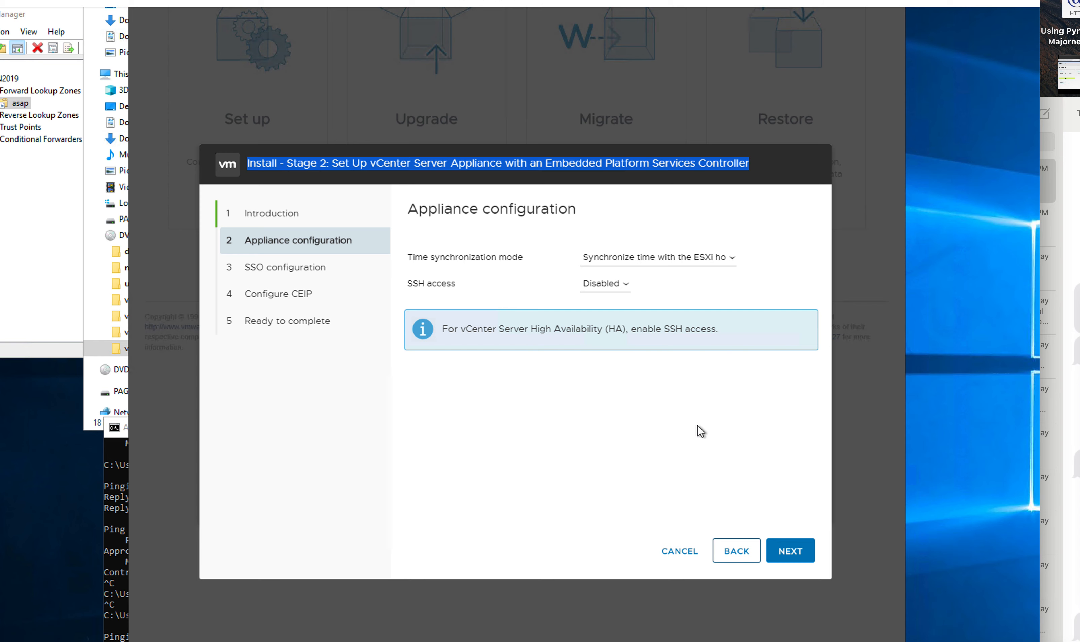
Step: Set SSH access to Enabled and advance to the SSO configuration page
click(616, 285)
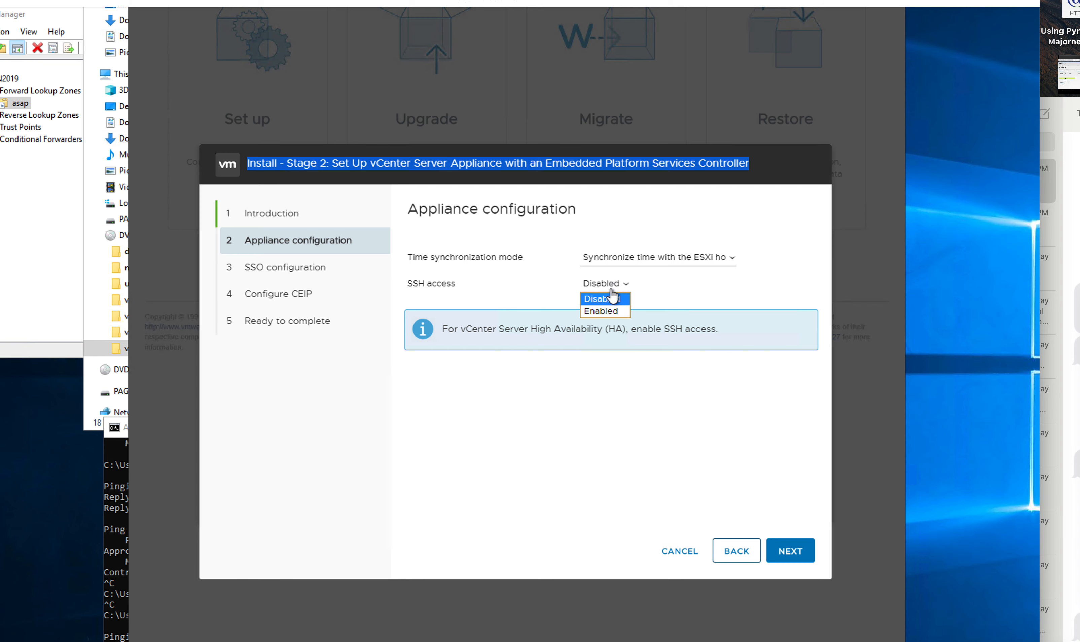
click(602, 310)
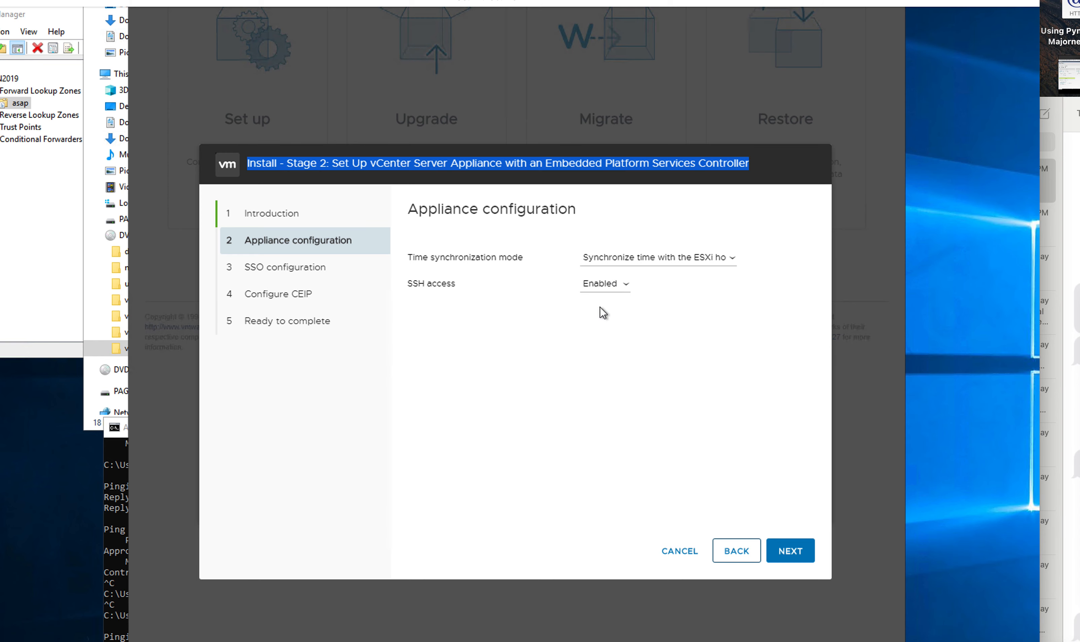
click(785, 553)
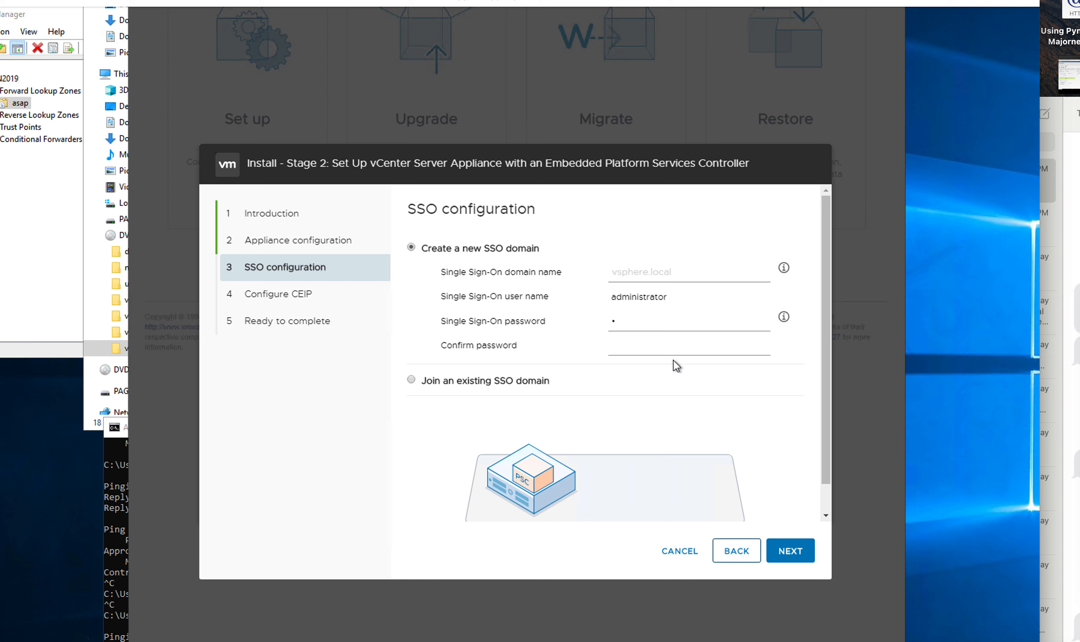
Step: Enter the SSO administrator password and confirm it
text(••••••••••)
click(643, 345)
text(••••••••••••)
click(796, 554)
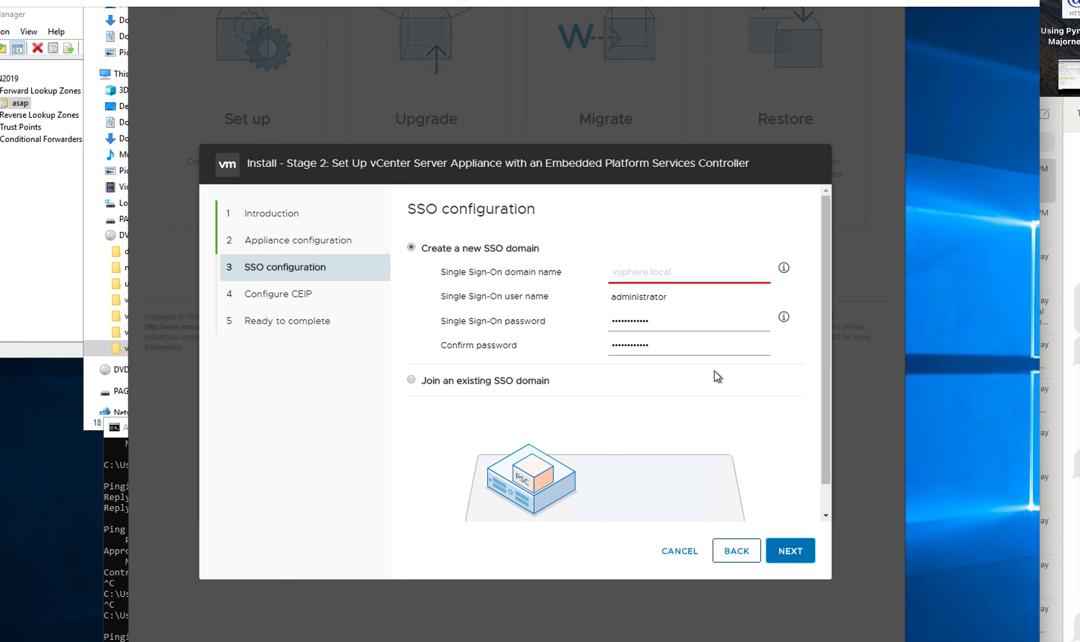
Step: Name the new SSO domain vsphere.asap and continue to CEIP
click(664, 277)
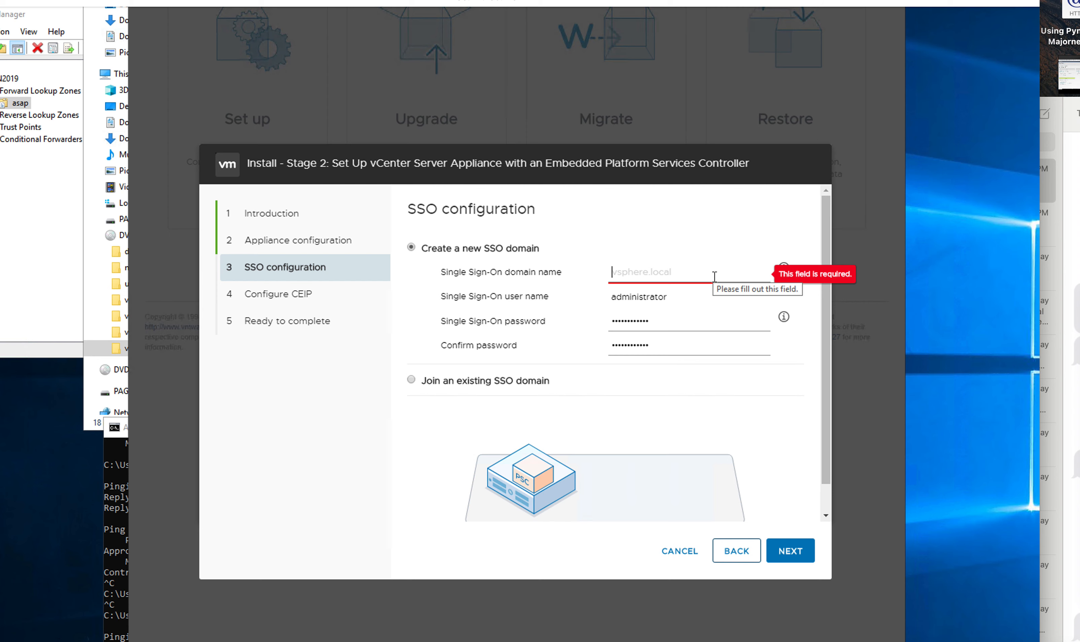
text(vsphere.)
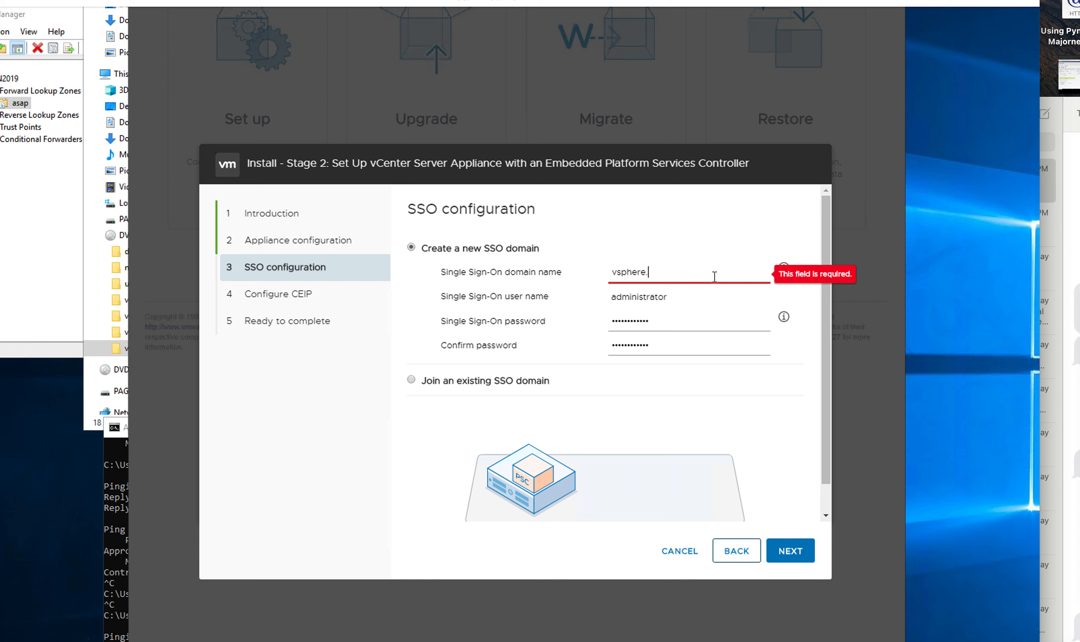
text(asap)
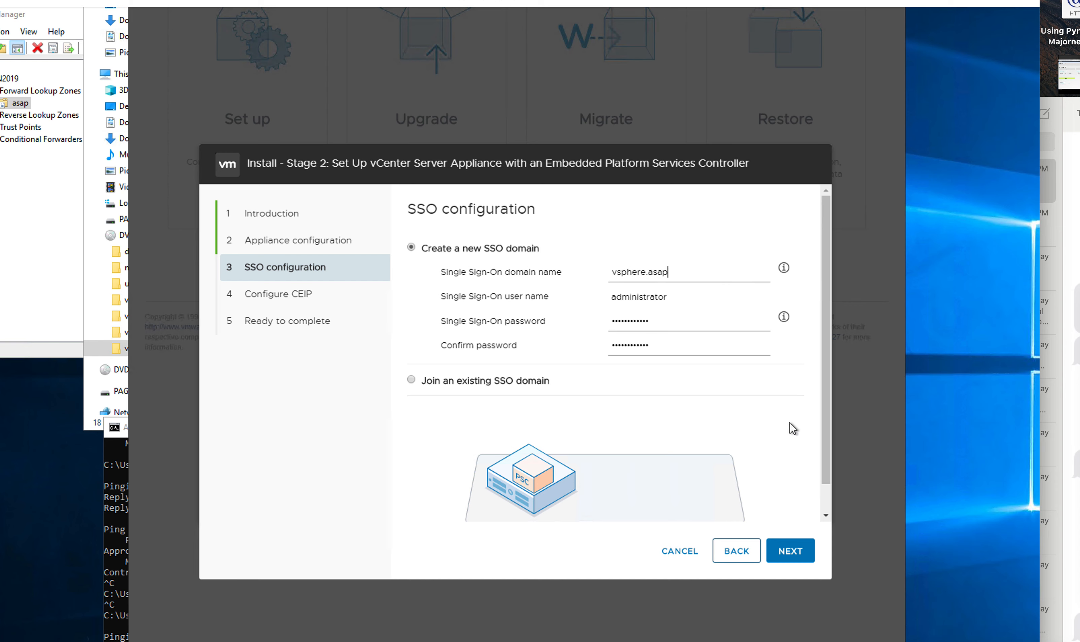
click(790, 553)
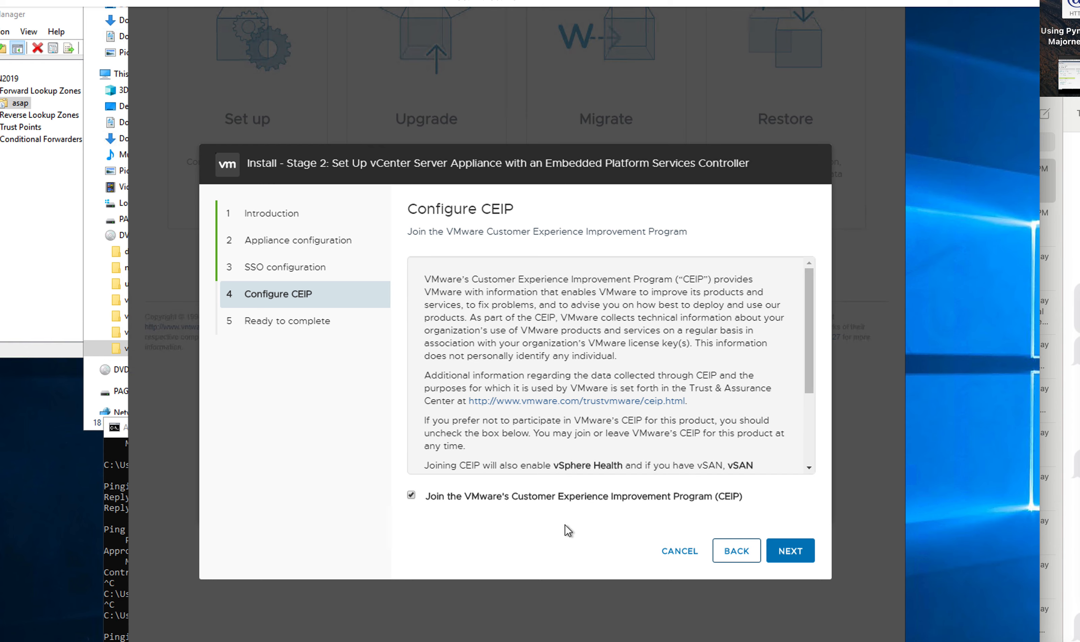
Step: Opt out of CEIP, then submit the Ready to complete summary with FINISH
click(411, 497)
click(784, 552)
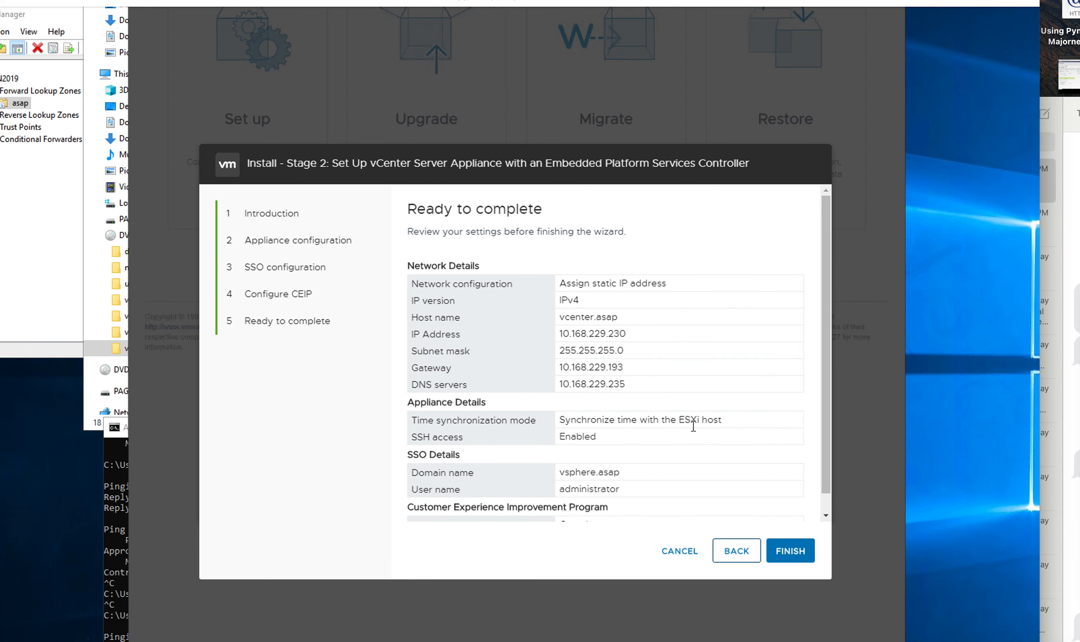
scroll(696, 406, up, 1)
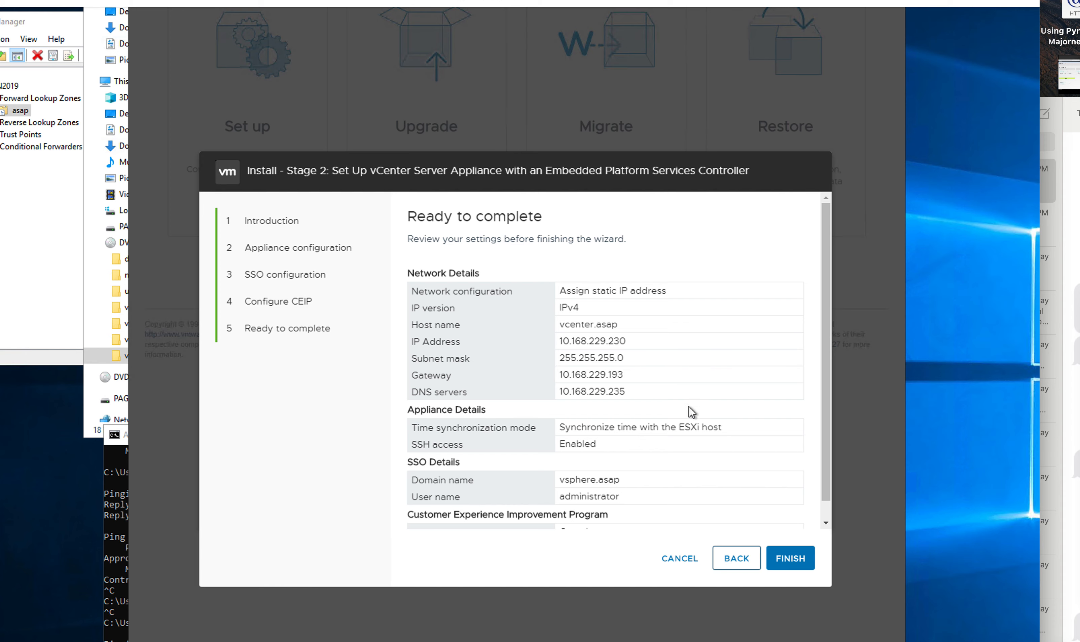
click(795, 557)
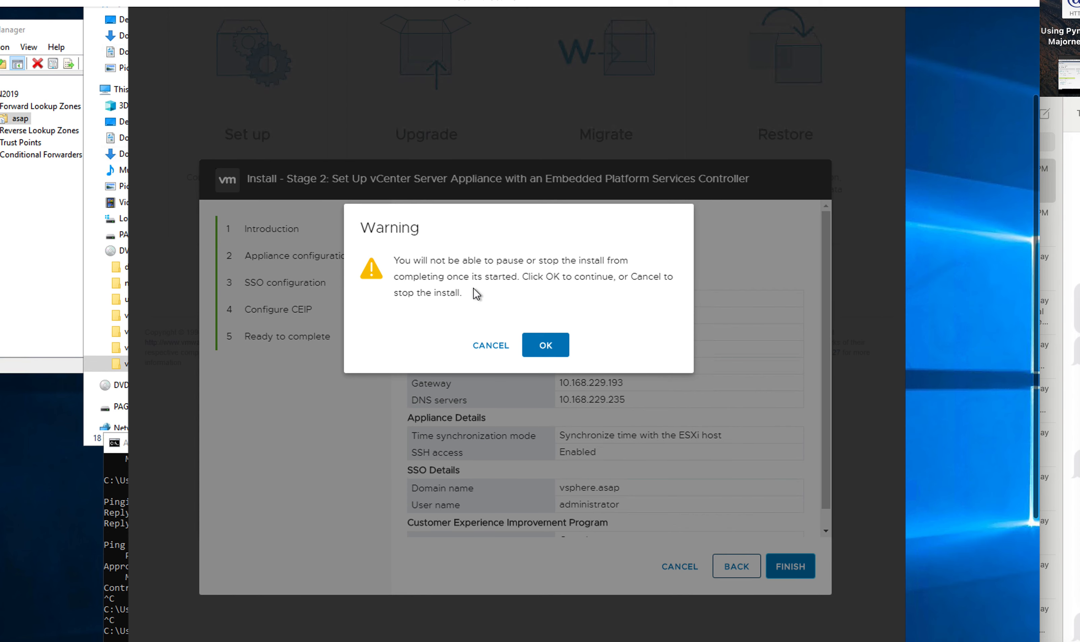
Step: Accept the cannot-be-paused warning with OK to start Stage 2 configuration
click(546, 346)
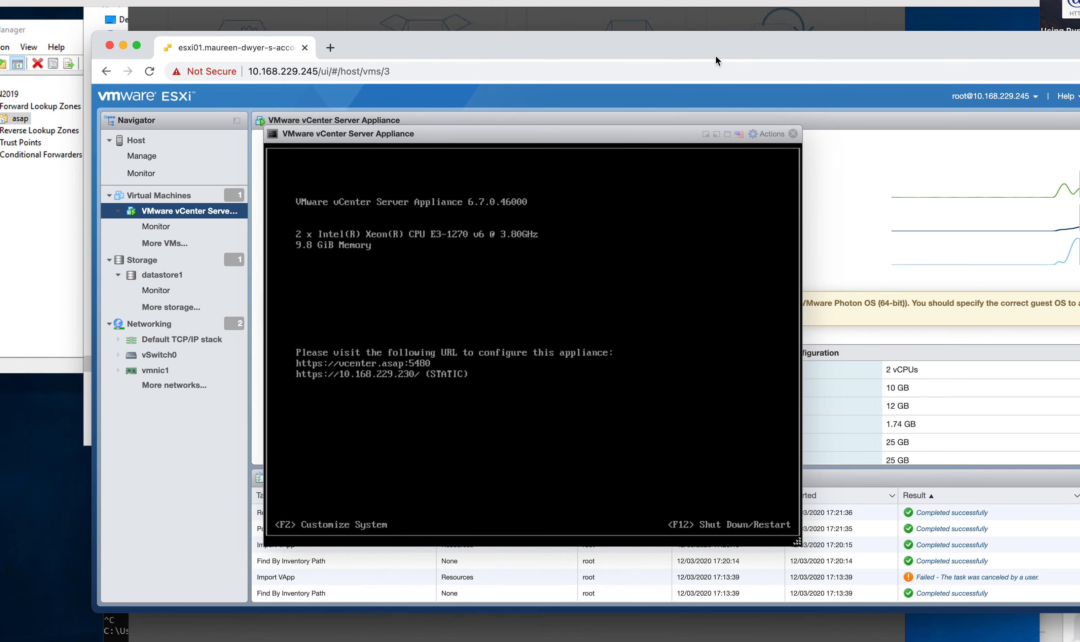
Step: Close the console and view the appliance VM's Monitor CPU chart (average 15.04%)
click(792, 133)
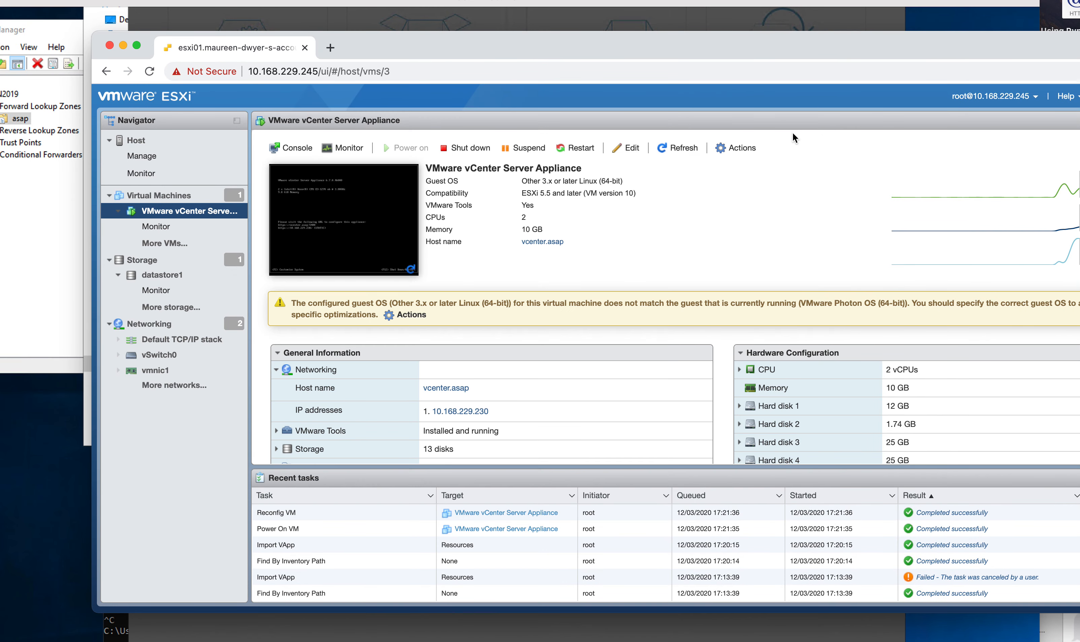
drag(552, 50, 578, 39)
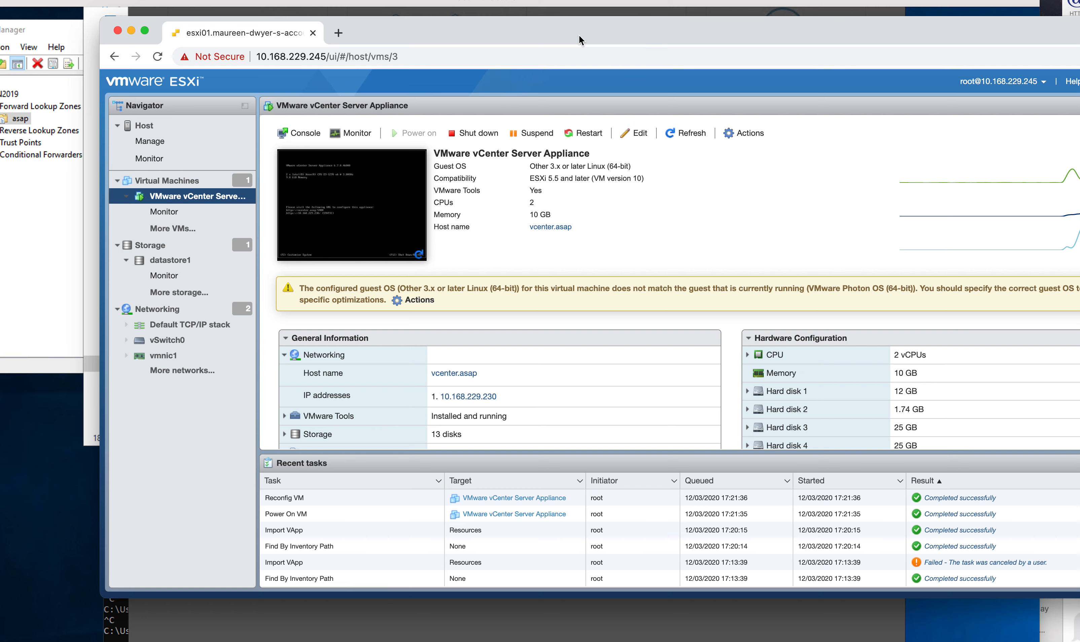
drag(557, 35, 490, 20)
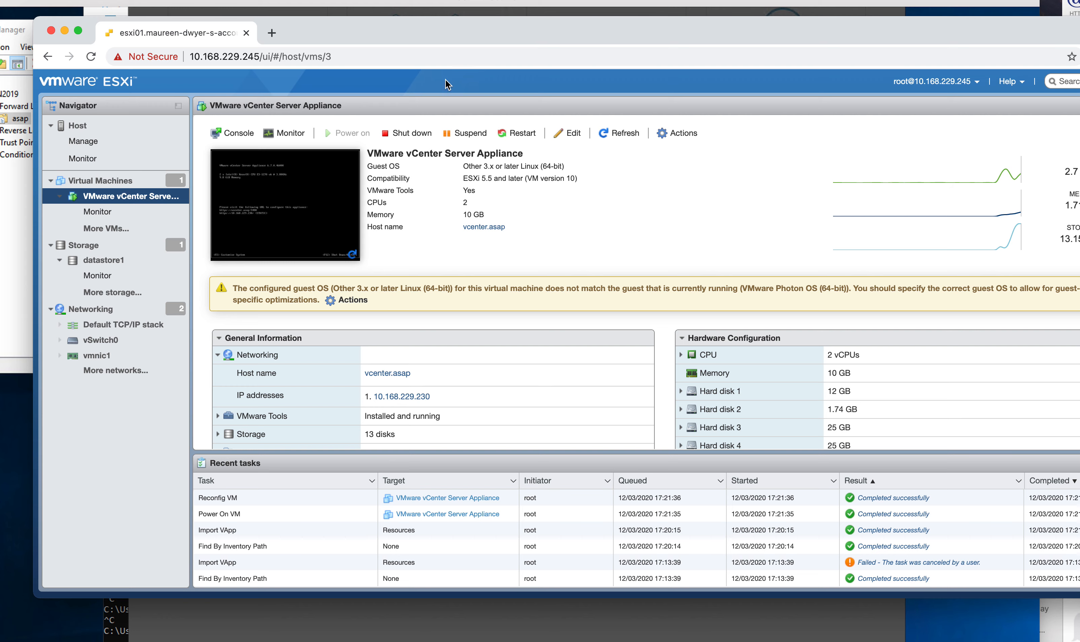
click(111, 196)
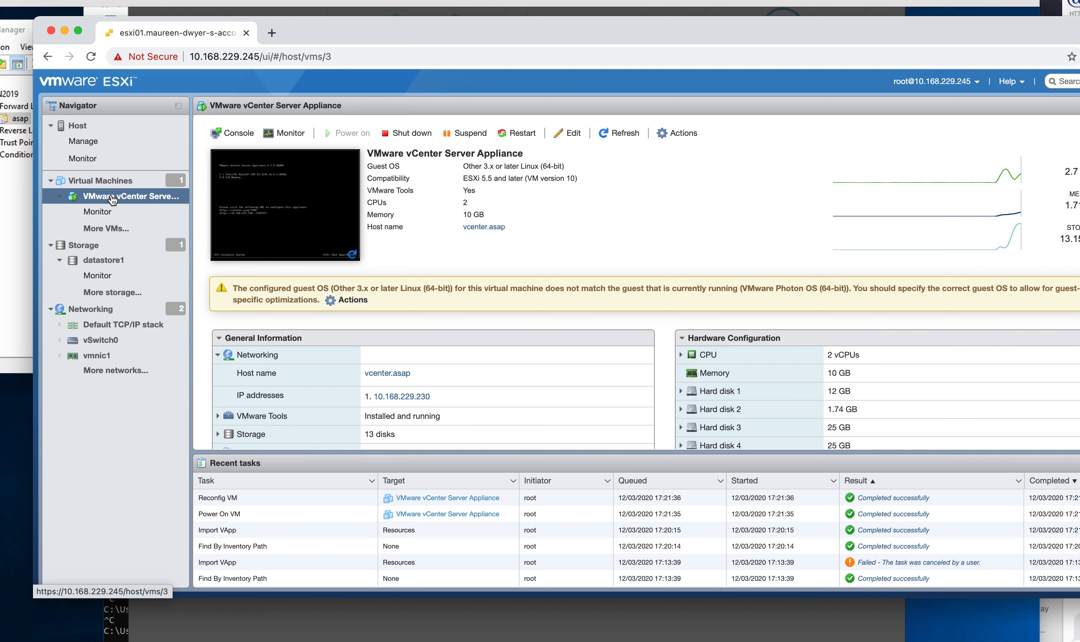
click(285, 133)
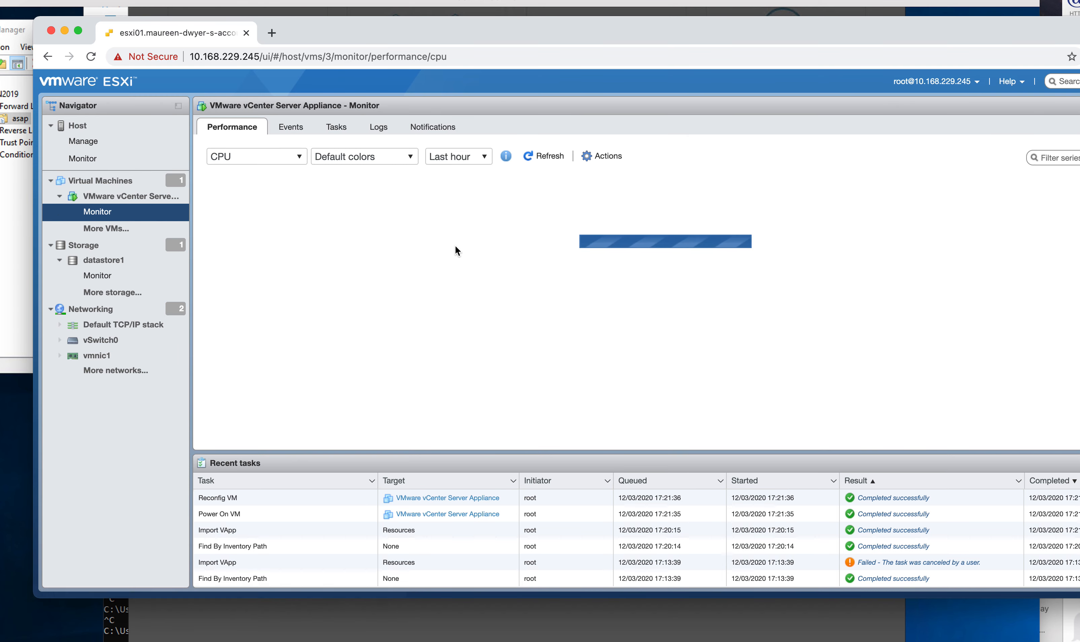
drag(701, 32, 572, 30)
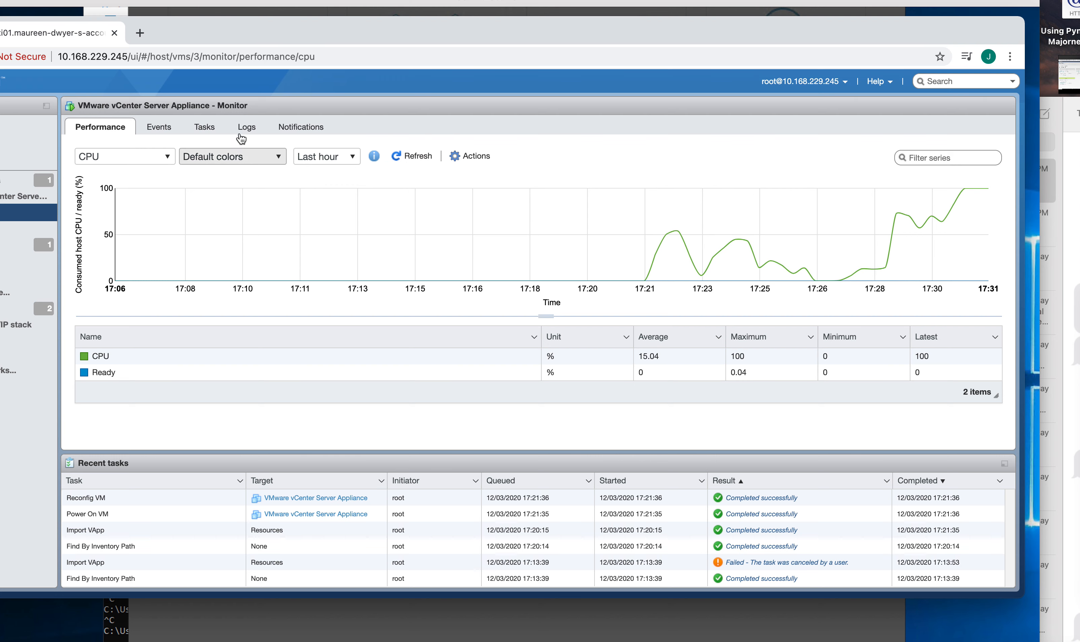
click(162, 158)
click(117, 191)
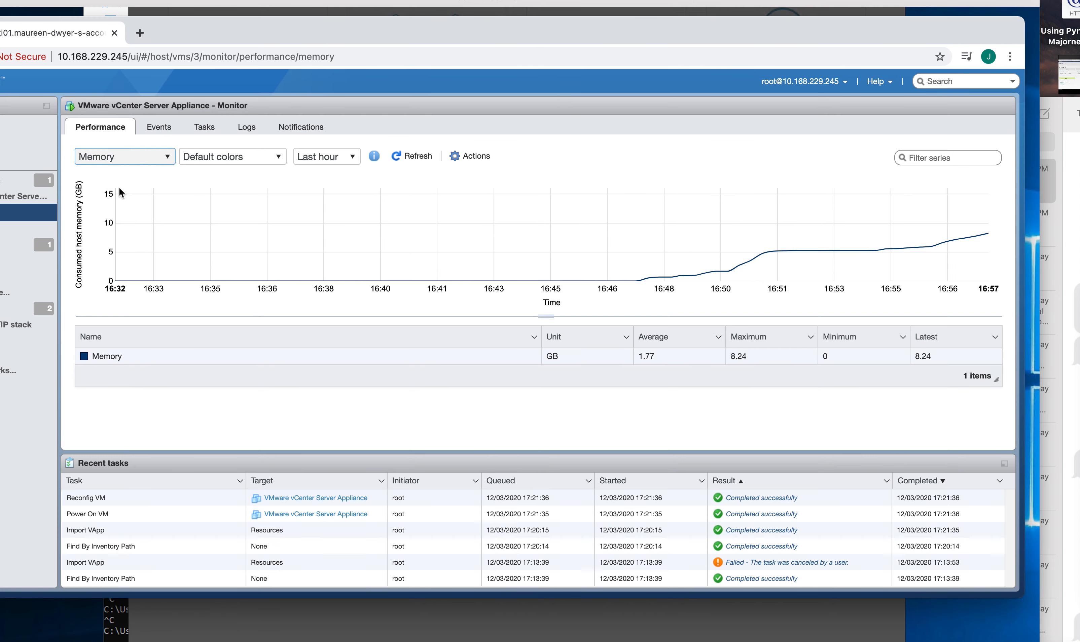
click(165, 158)
click(107, 208)
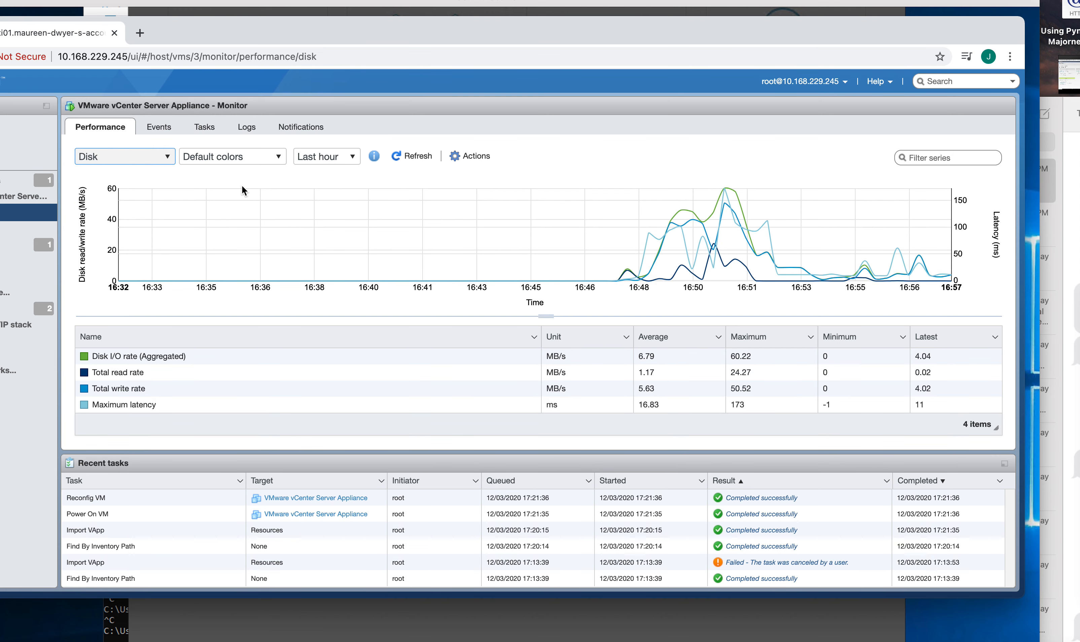
click(169, 158)
click(98, 221)
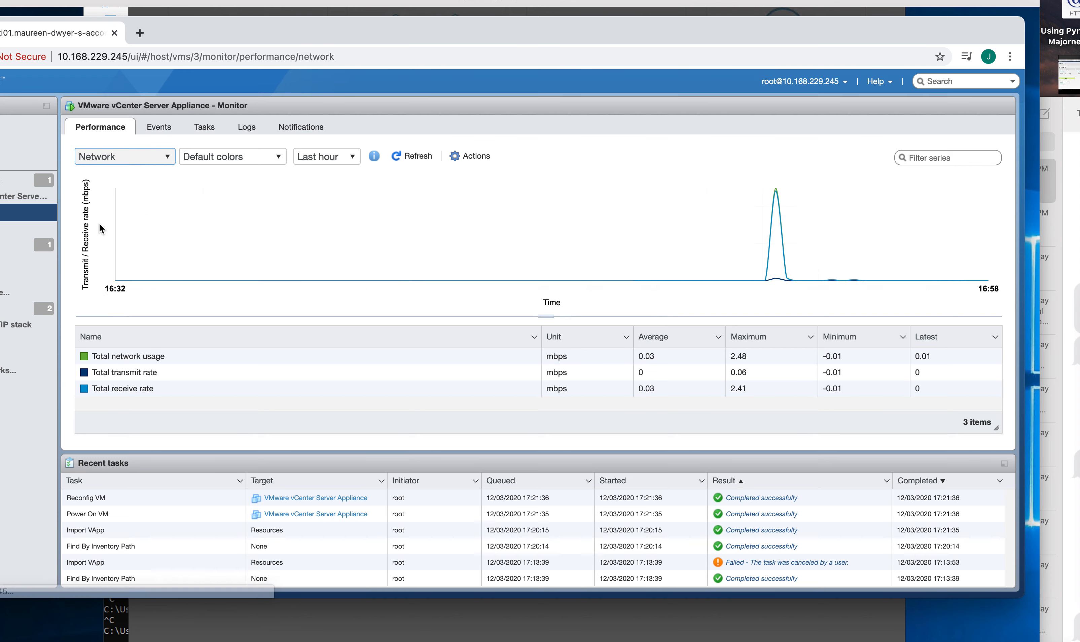
mouse_move(776, 243)
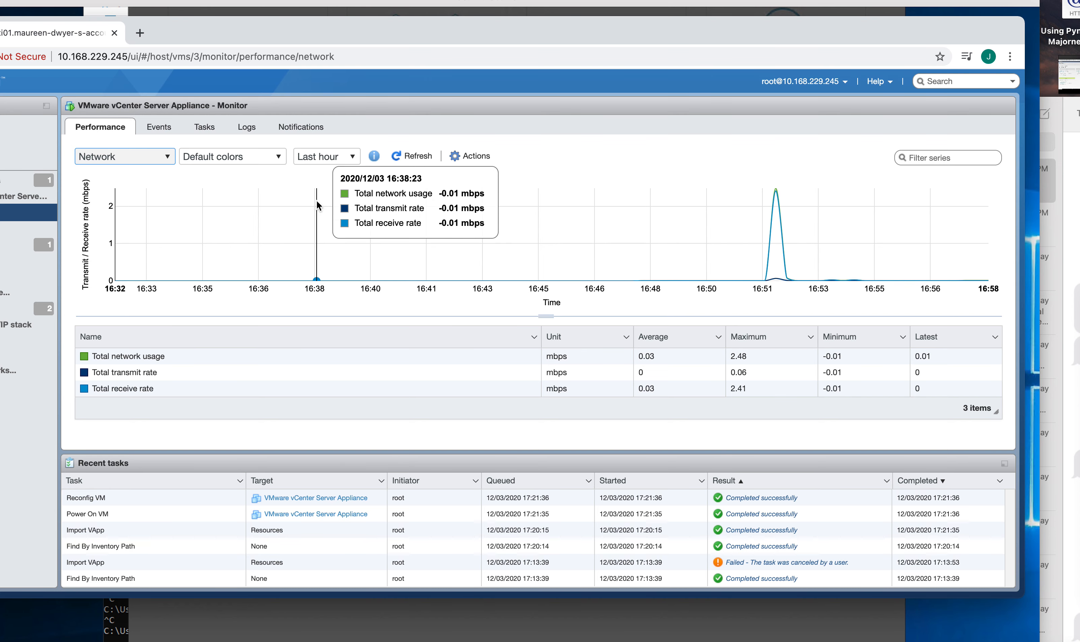
click(144, 161)
click(93, 175)
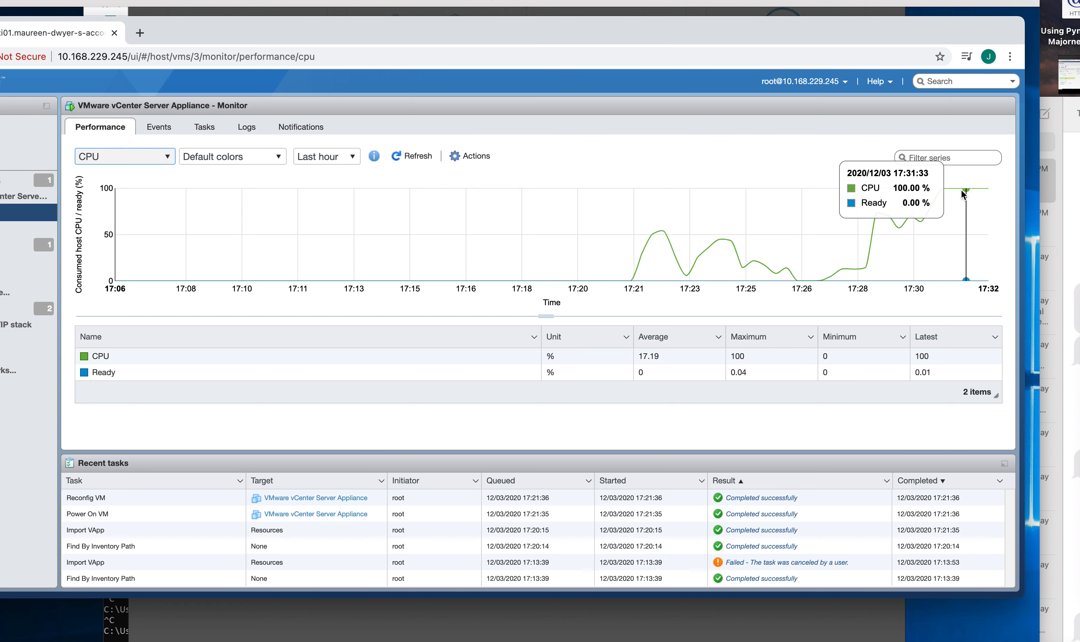
Step: View the vCenter appliance VM's virtual hardware settings, cancel without changes, and move the browser aside
drag(275, 39, 371, 51)
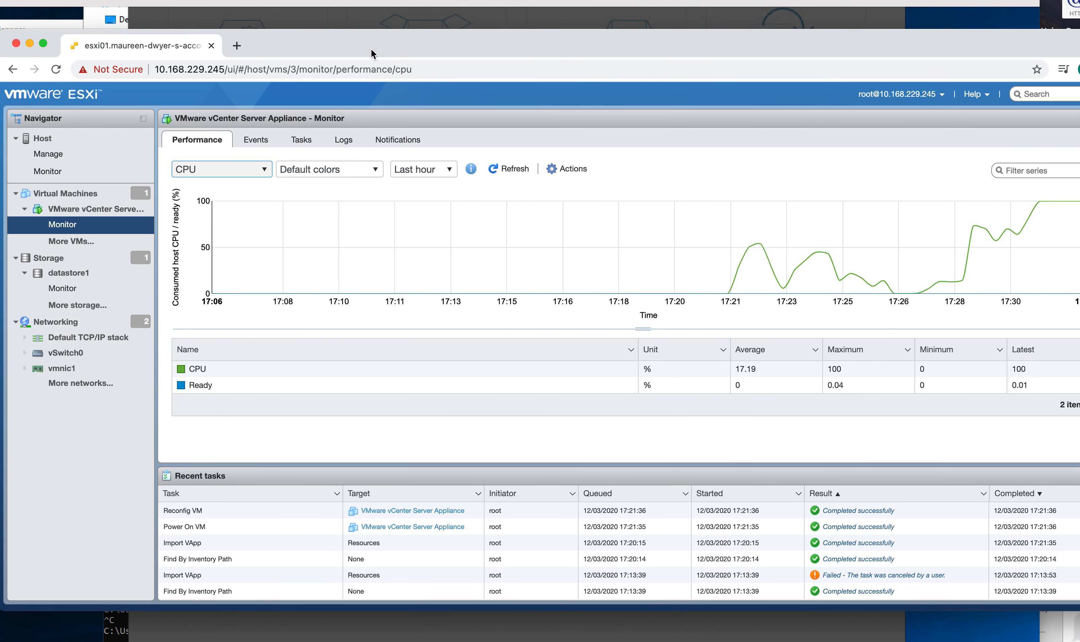
click(81, 214)
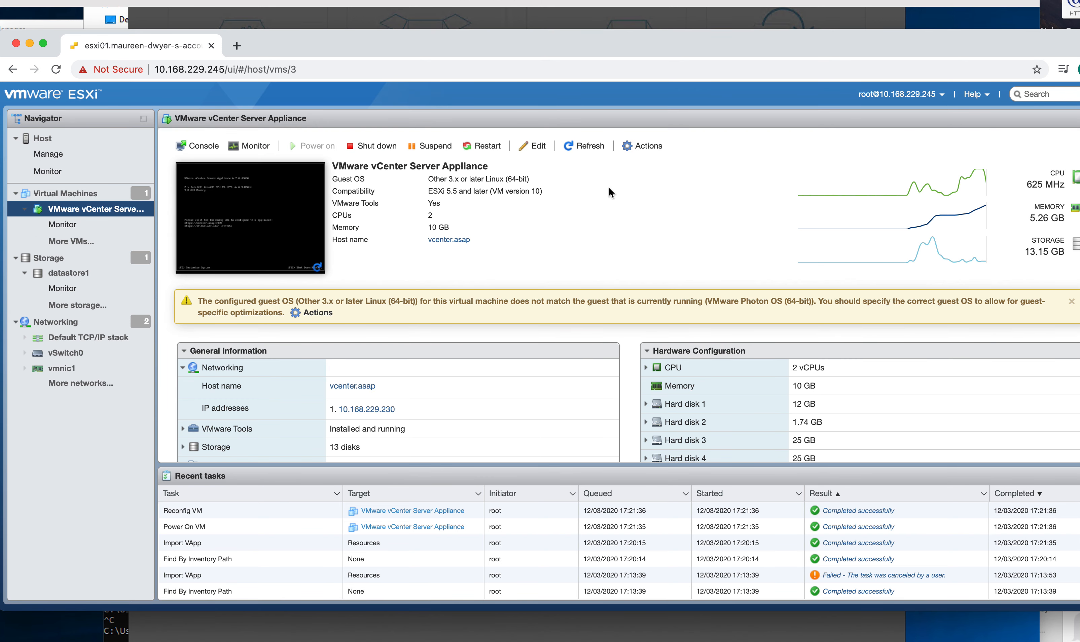
click(542, 153)
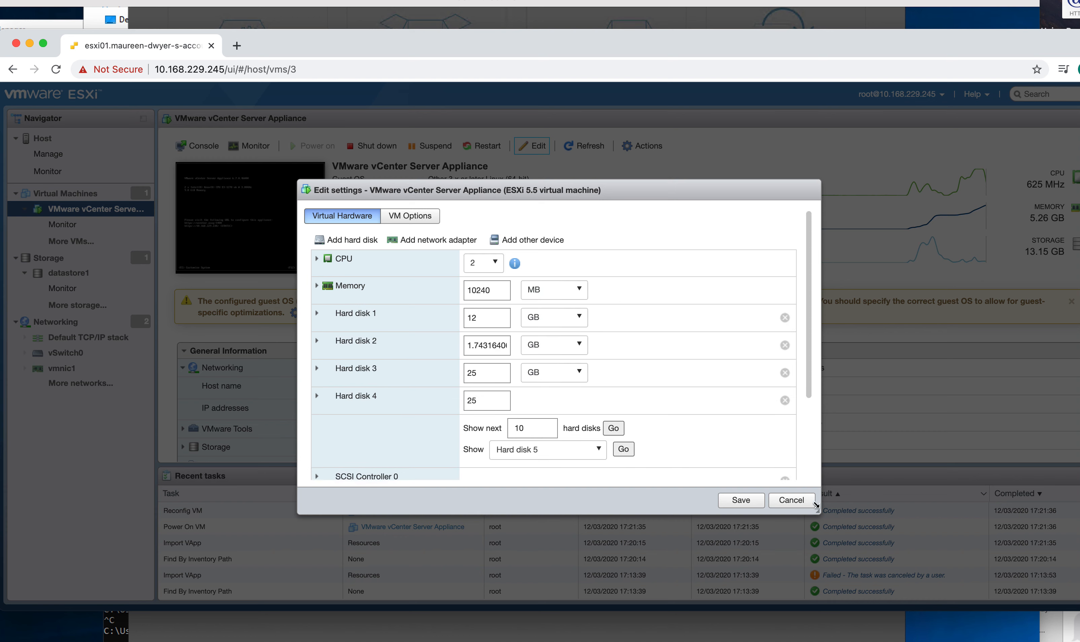
click(794, 501)
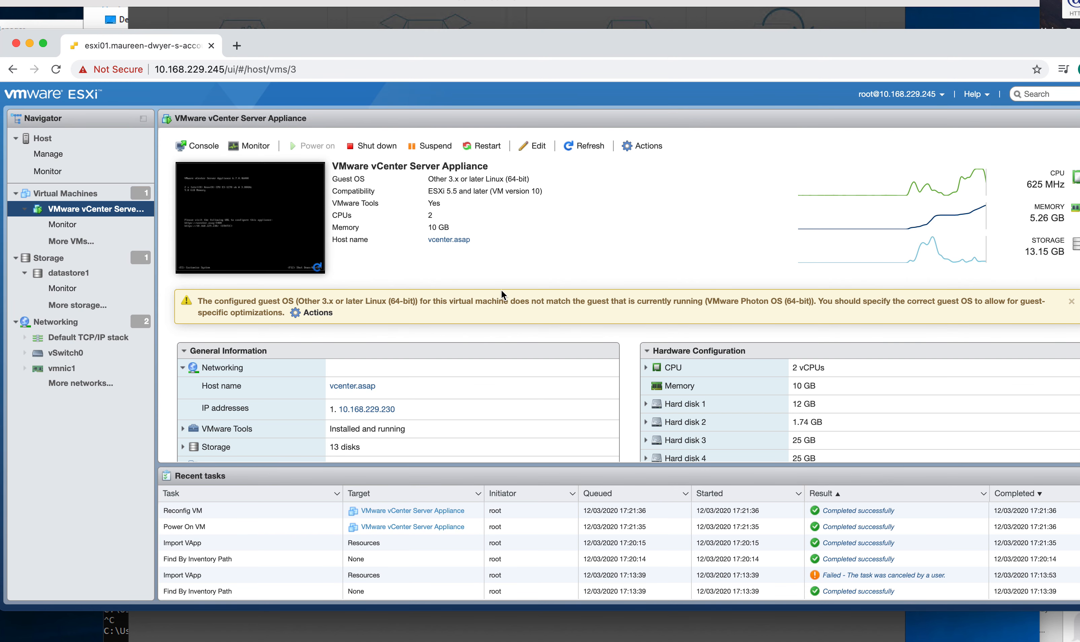
drag(312, 51, 1079, 136)
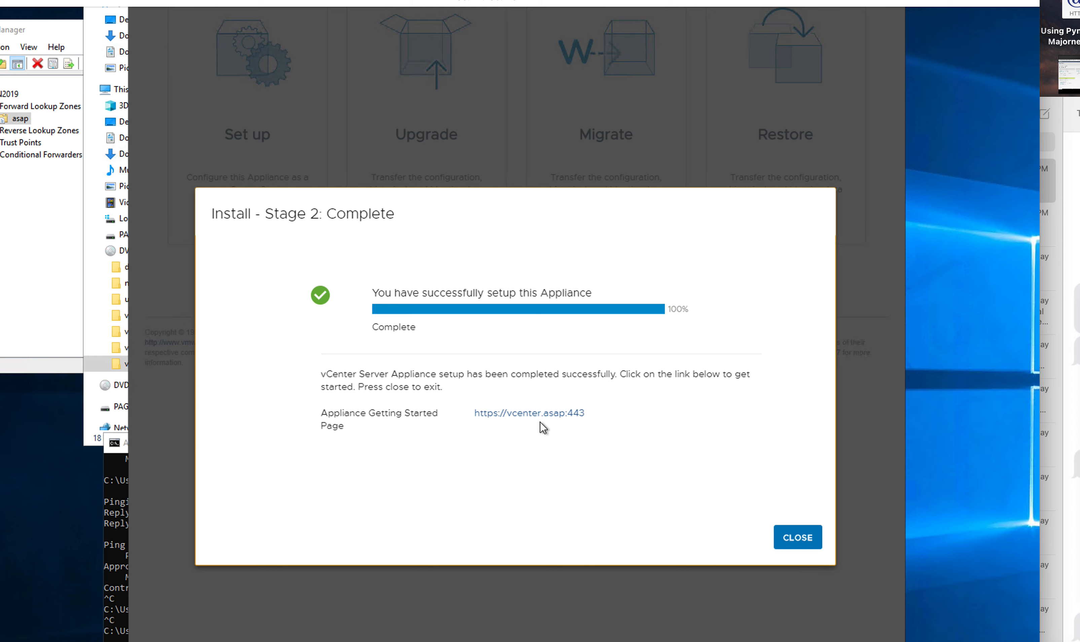
scroll(543, 428, left, 1)
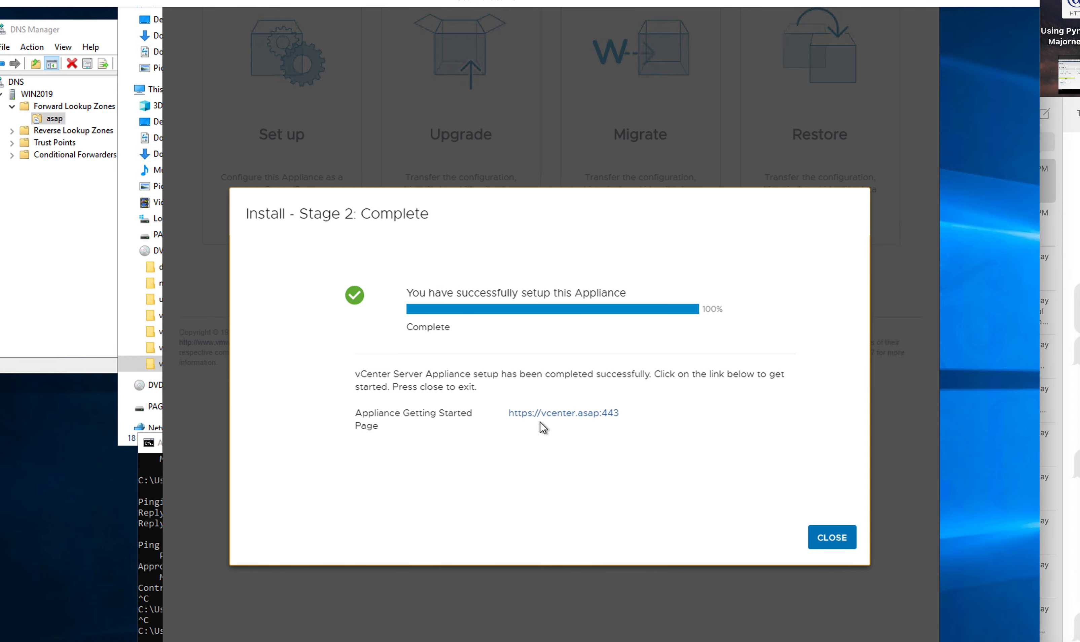
scroll(543, 429, right, 1)
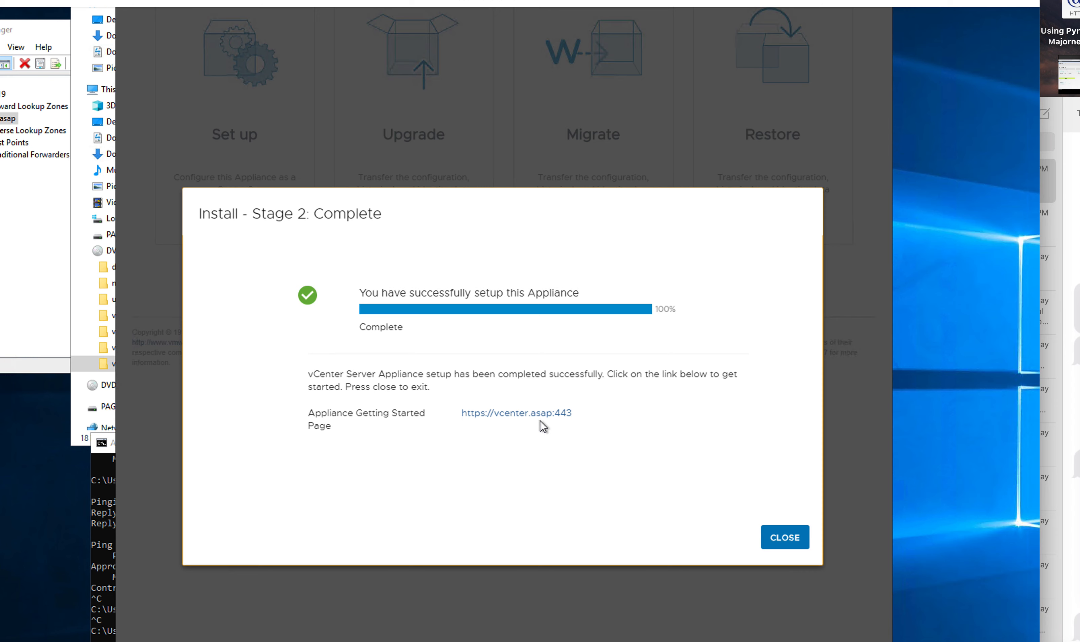
key(shift+super+4)
drag(282, 262, 773, 467)
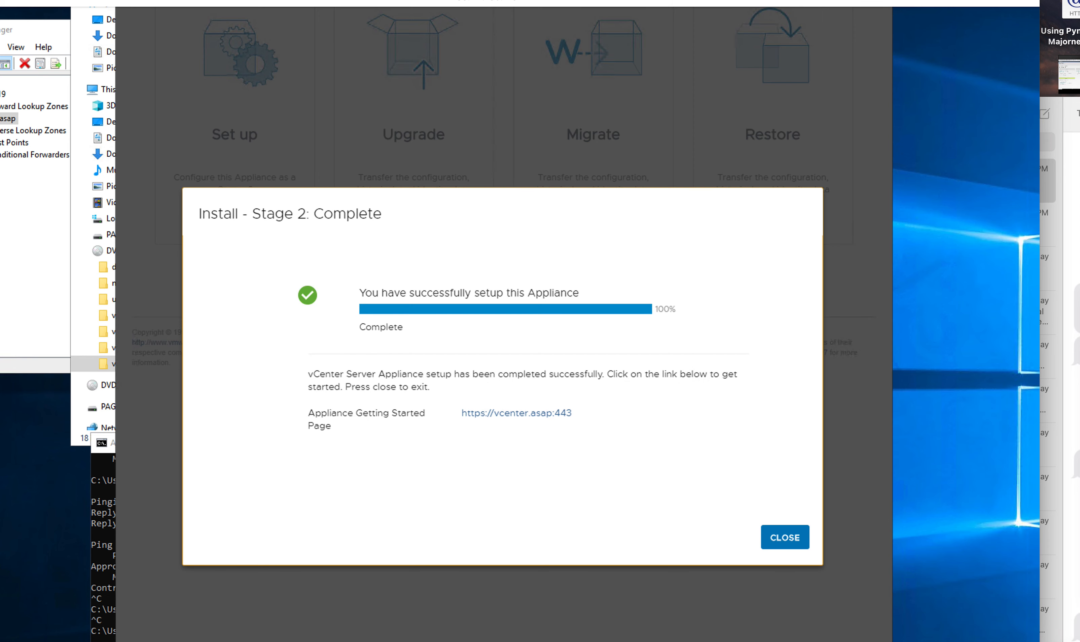